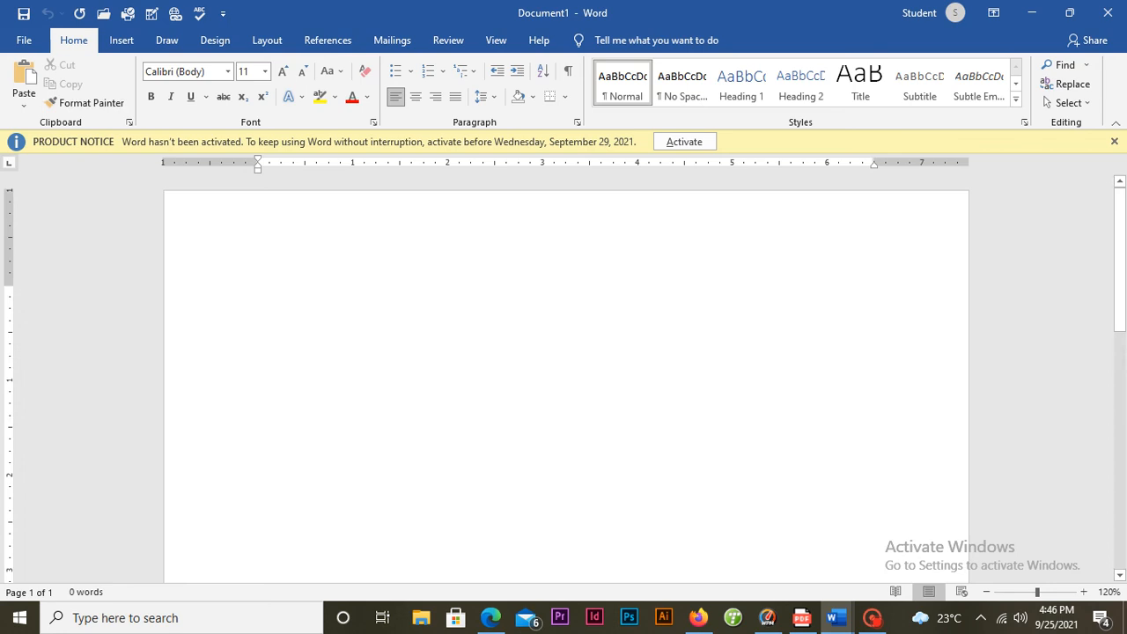
# Write "God is good" on the first line of the blank document.
pyautogui.press('capslock')
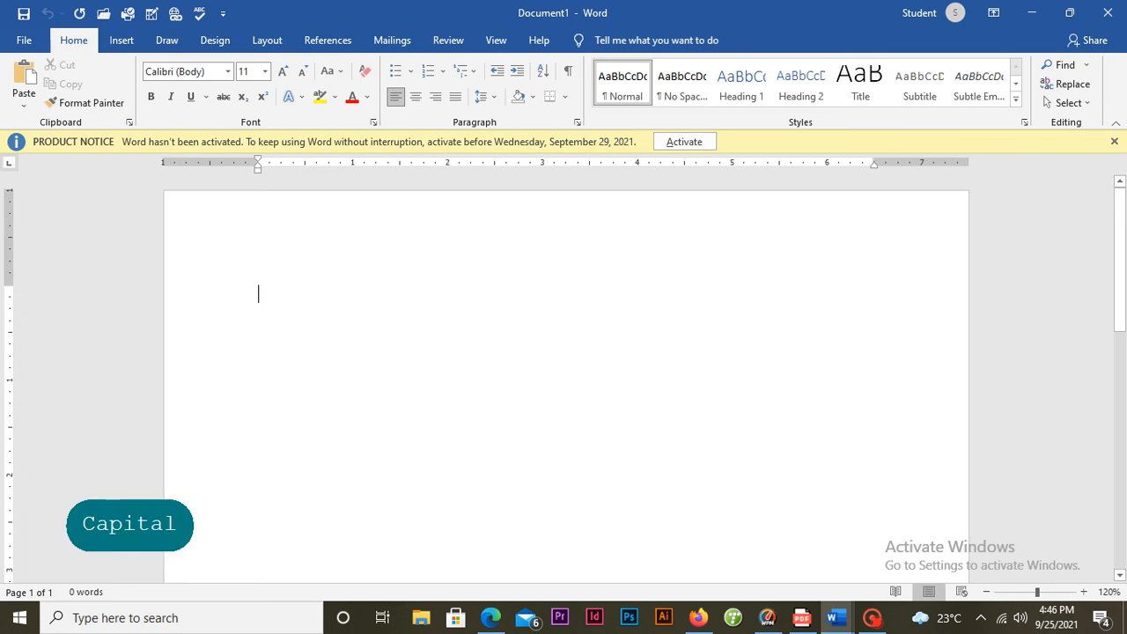
pyautogui.write('G')
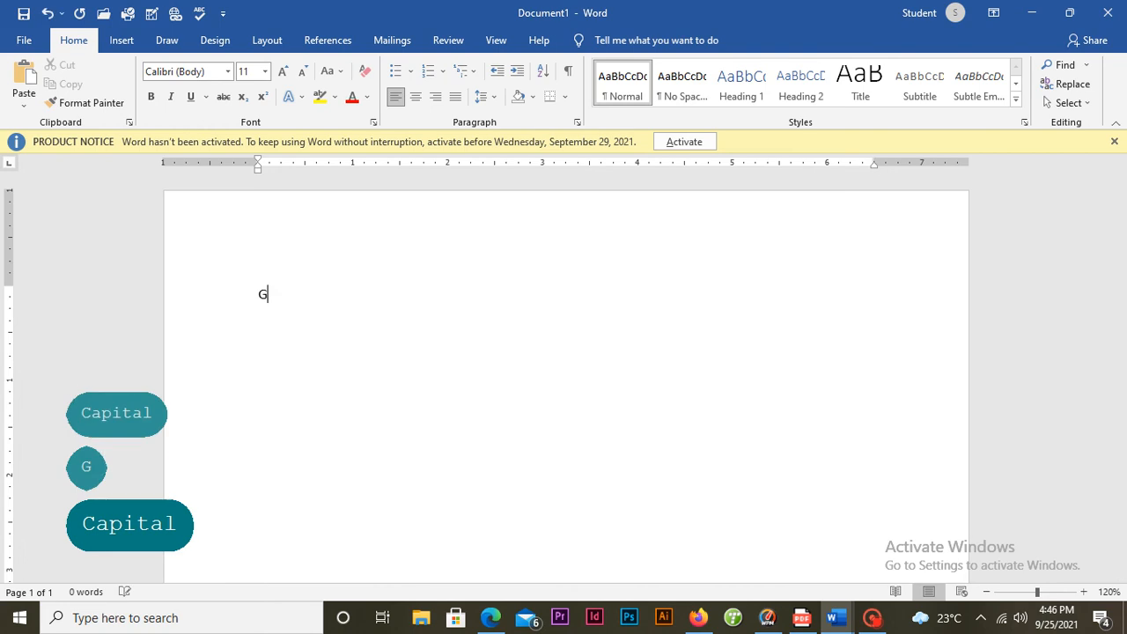
pyautogui.press('capslock')
pyautogui.write('od is goo')
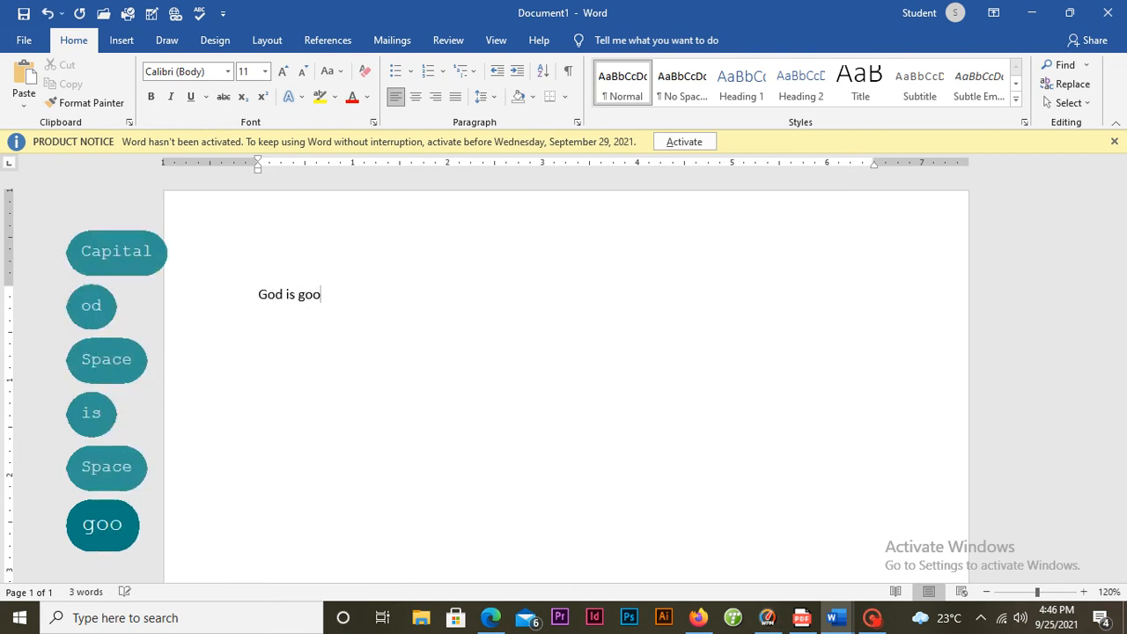
pyautogui.write('d')
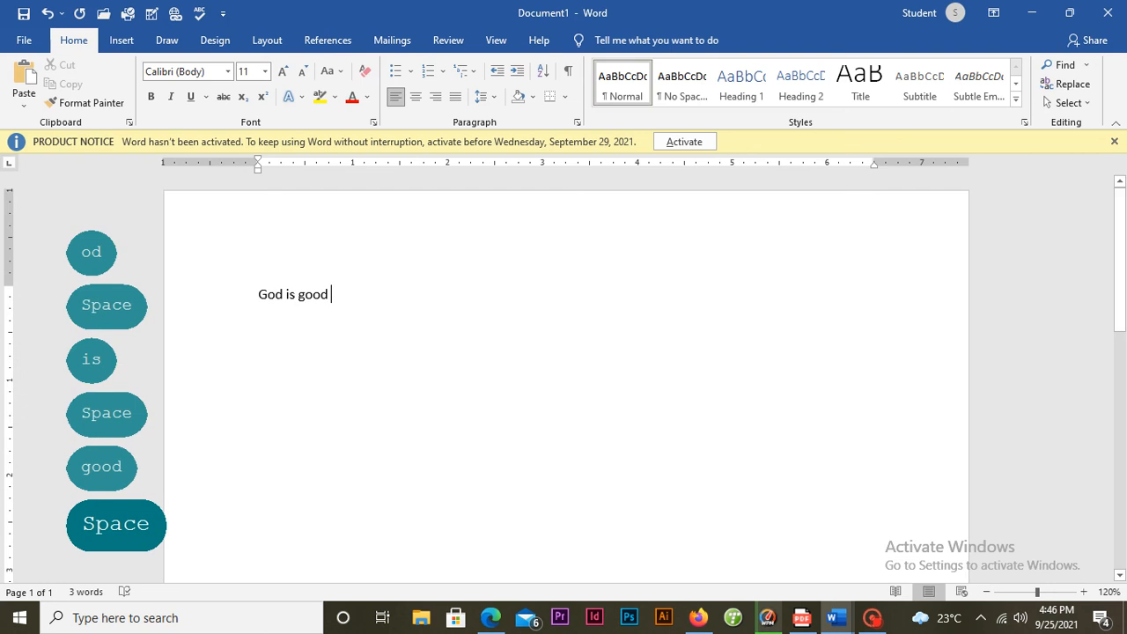
# Enlarge the "God is good" text to a font size of 24.
pyautogui.moveTo(331, 293); pyautogui.dragTo(227, 299)
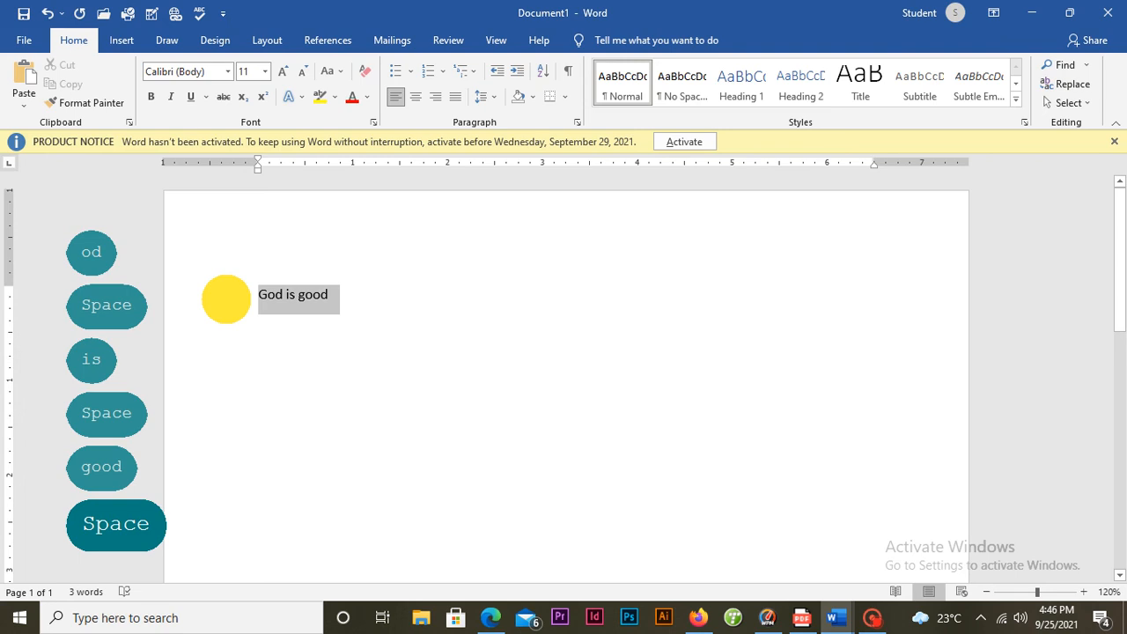
pyautogui.click(283, 71)
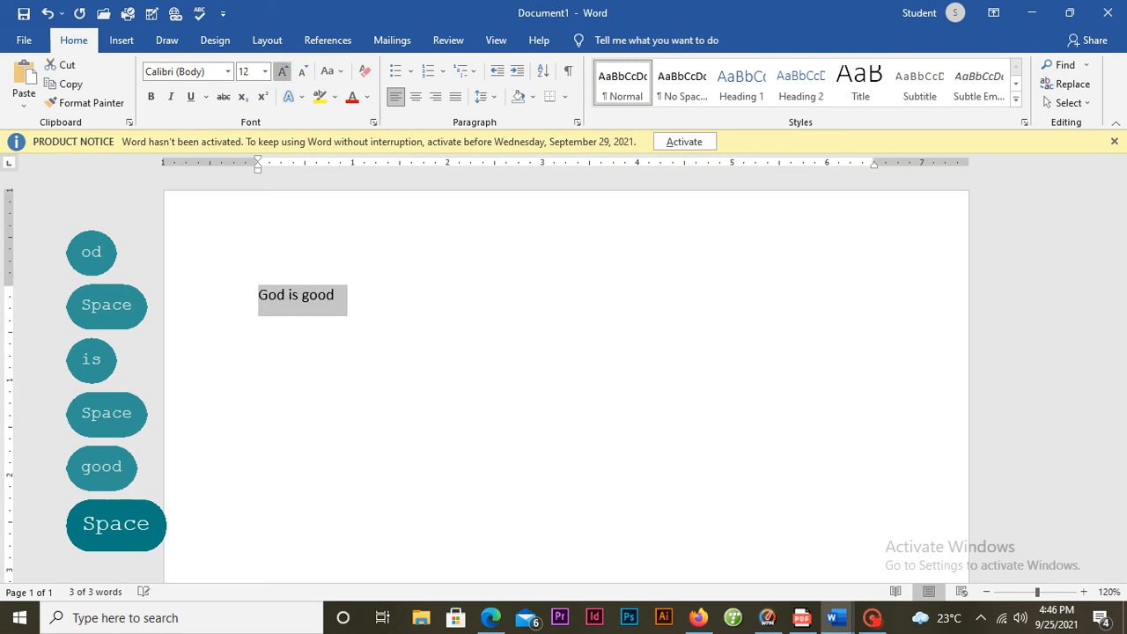
pyautogui.click(282, 71)
pyautogui.click(283, 72)
pyautogui.click(283, 71)
pyautogui.click(283, 71)
pyautogui.click(282, 72)
pyautogui.click(283, 71)
pyautogui.click(519, 339)
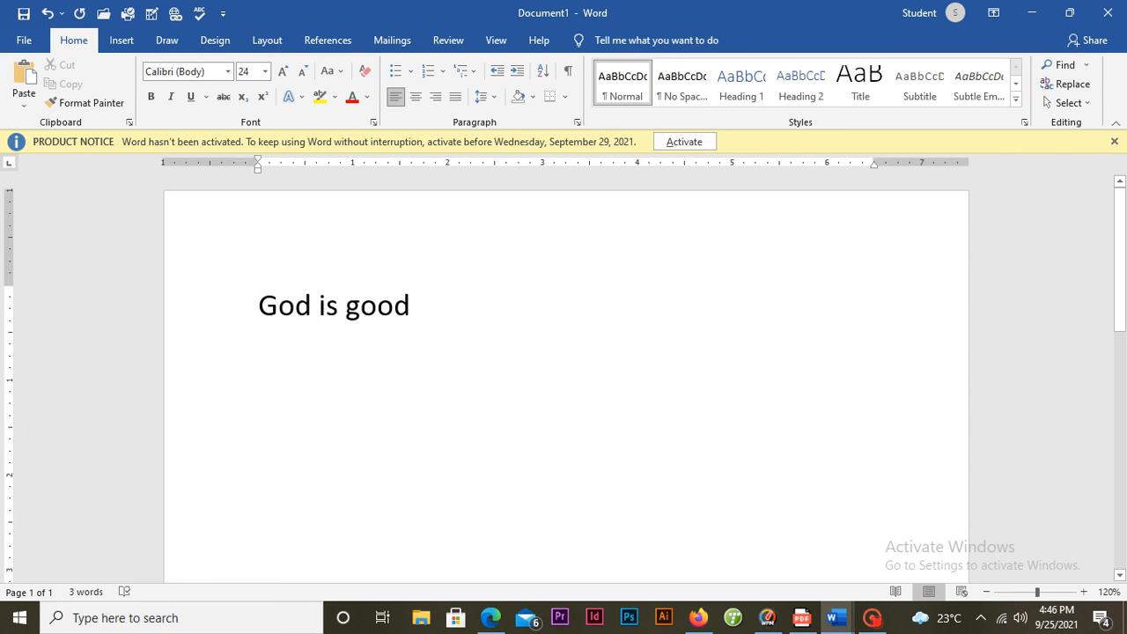
# Copy the whole "God is good" line.
pyautogui.click(415, 304)
pyautogui.moveTo(416, 304); pyautogui.dragTo(264, 313)
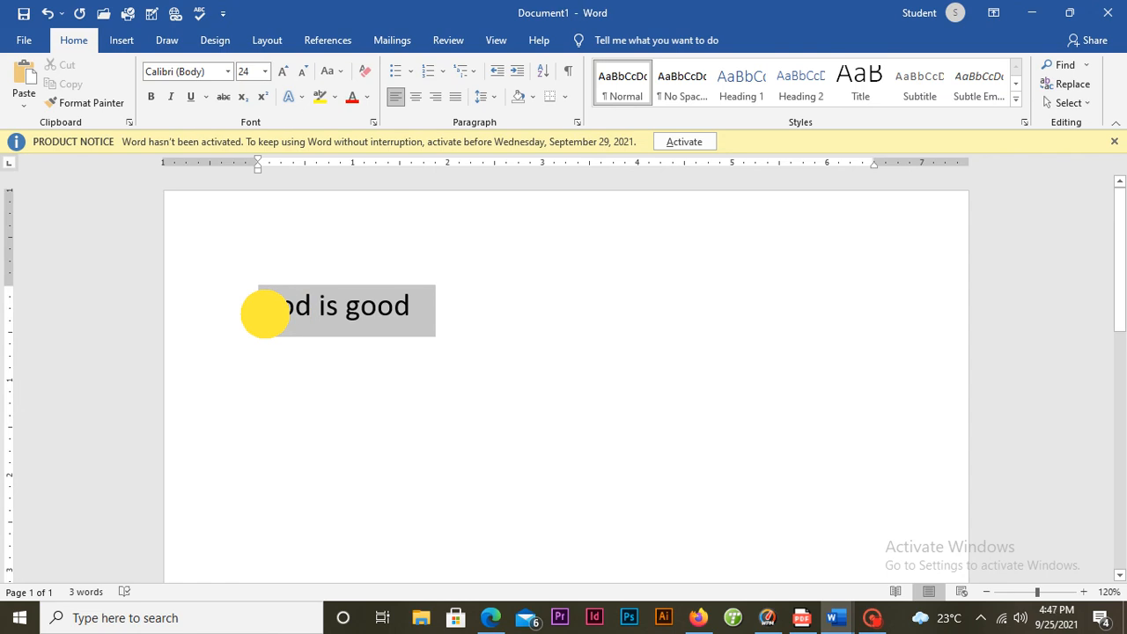
pyautogui.moveTo(264, 314); pyautogui.dragTo(264, 313)
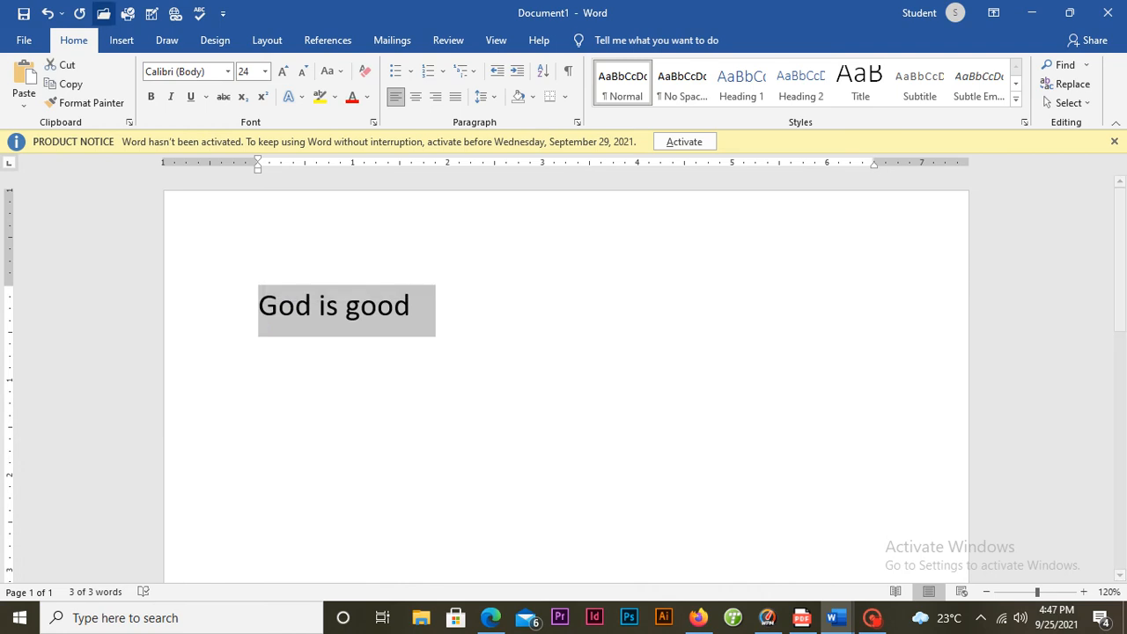
pyautogui.click(66, 85)
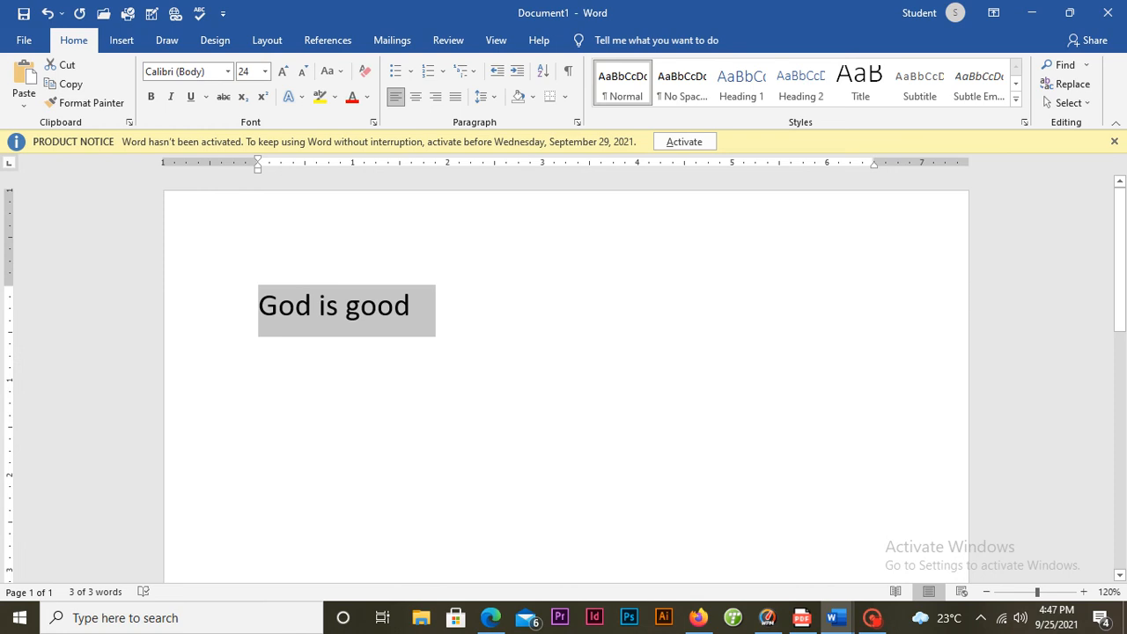
# Paste the copied text two lines below the original, leaving one blank line between them.
pyautogui.click(432, 312)
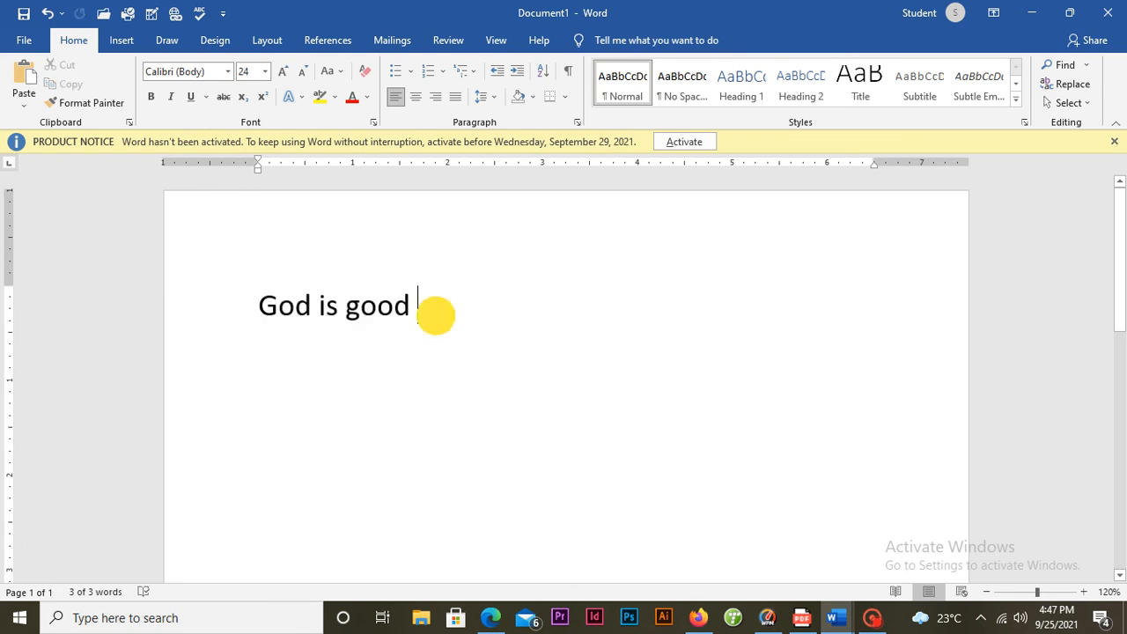
pyautogui.press('Return')
pyautogui.press('Return')
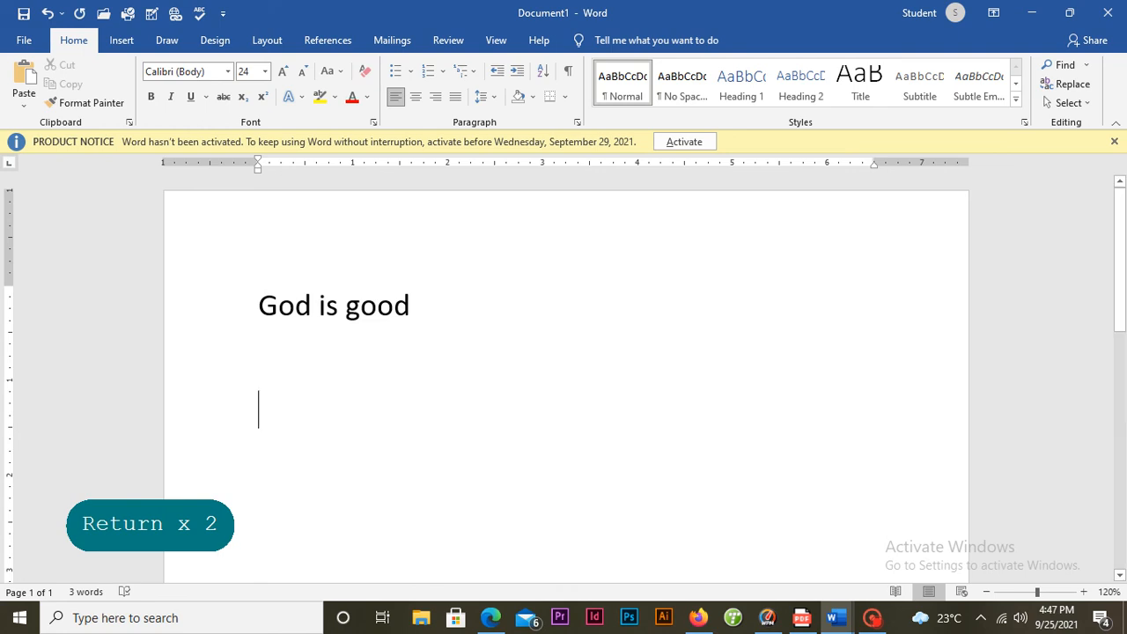
pyautogui.click(259, 398)
pyautogui.rightClick(259, 398)
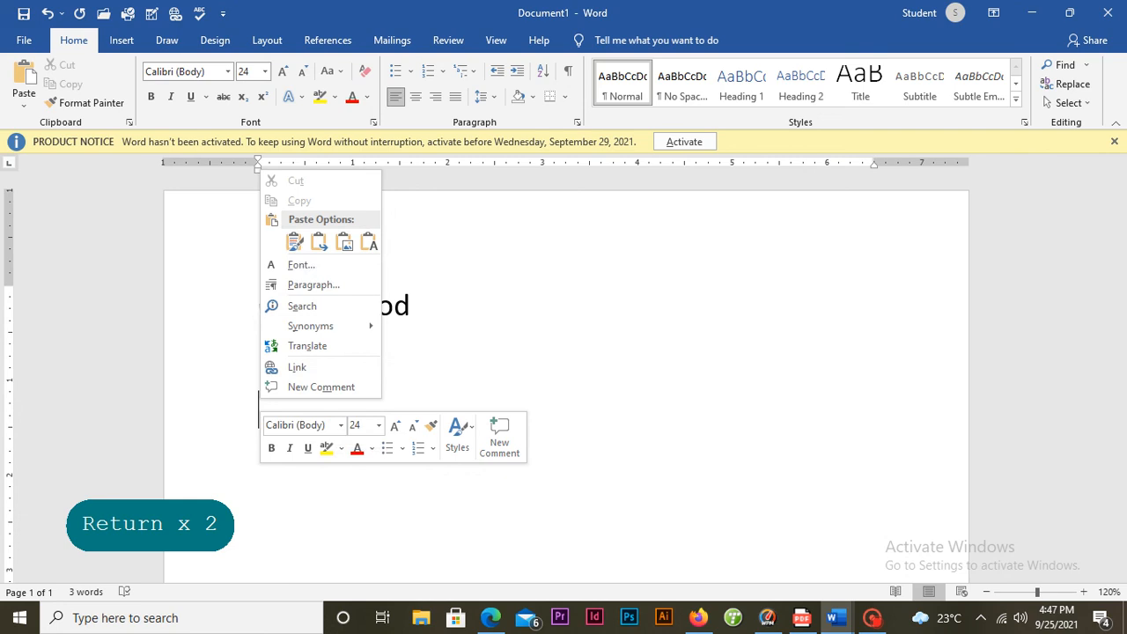
pyautogui.click(564, 423)
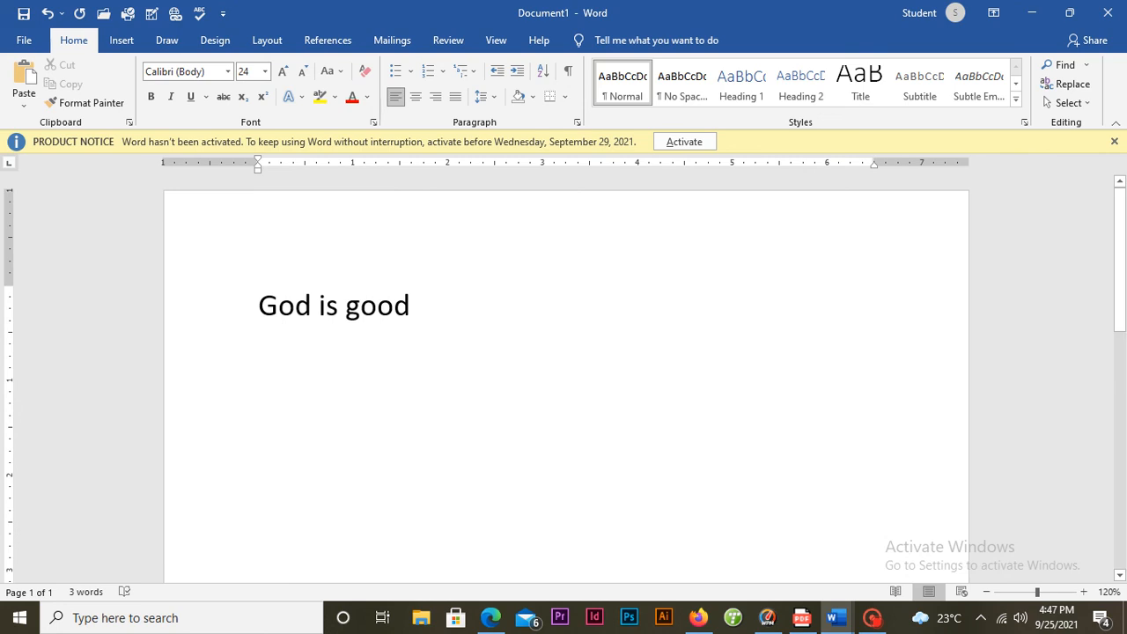
pyautogui.hotkey('ctrl', 'v')
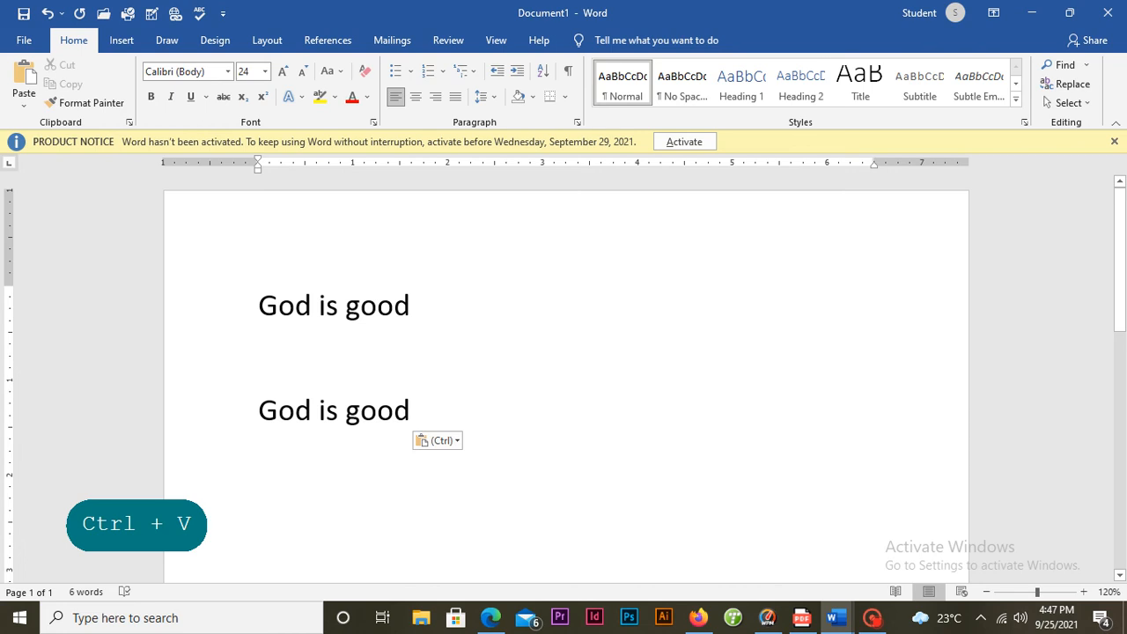
# Delete the pasted copy and the blank lines, keeping the original line's wording as "God is good".
pyautogui.moveTo(395, 410); pyautogui.dragTo(260, 412)
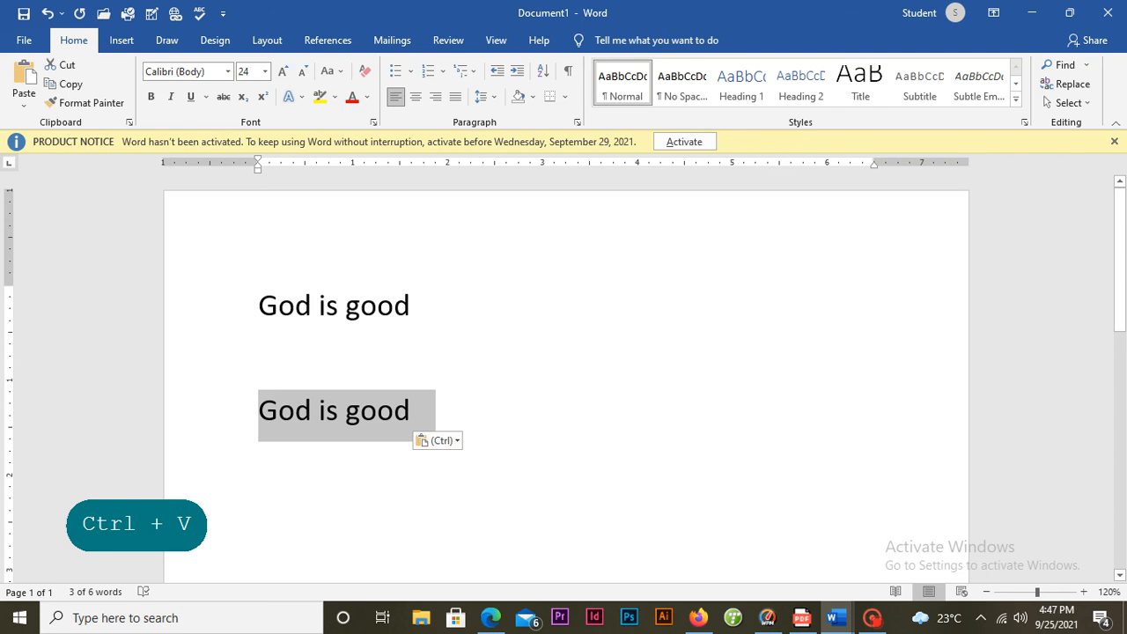
pyautogui.press('BackSpace')
pyautogui.press('BackSpace')
pyautogui.press('BackSpace')
pyautogui.press('BackSpace')
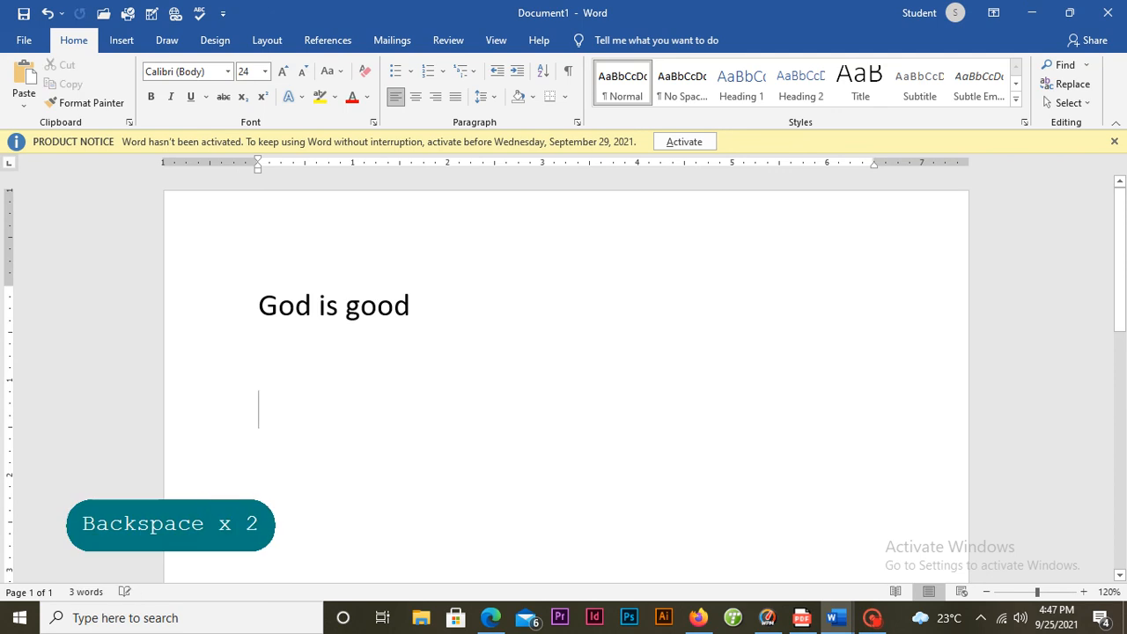
pyautogui.press('BackSpace')
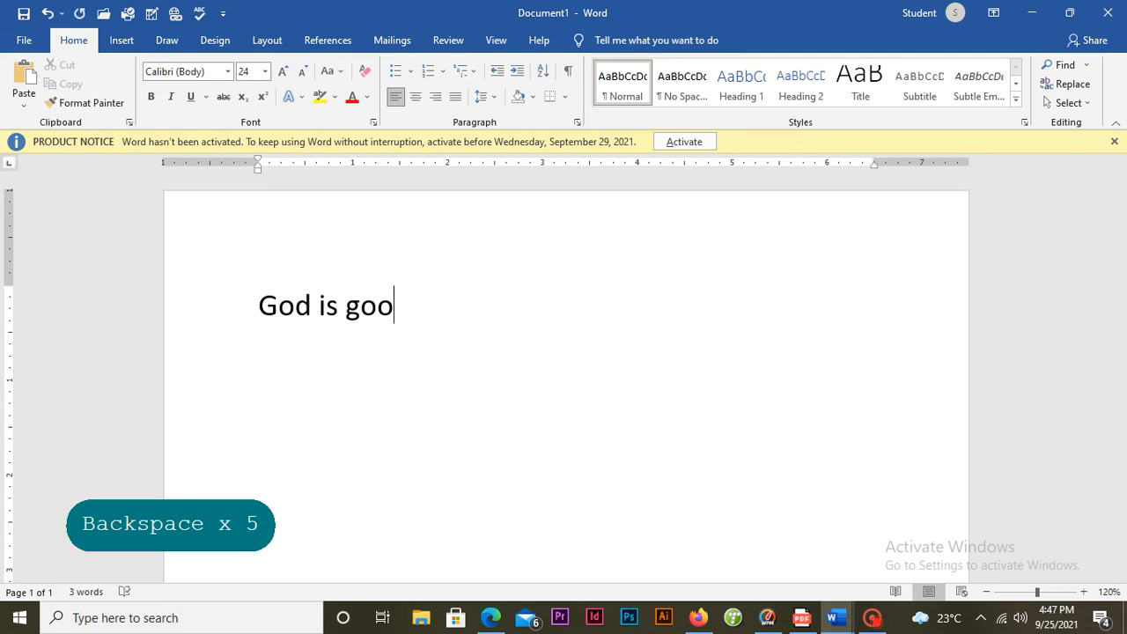
pyautogui.write('d')
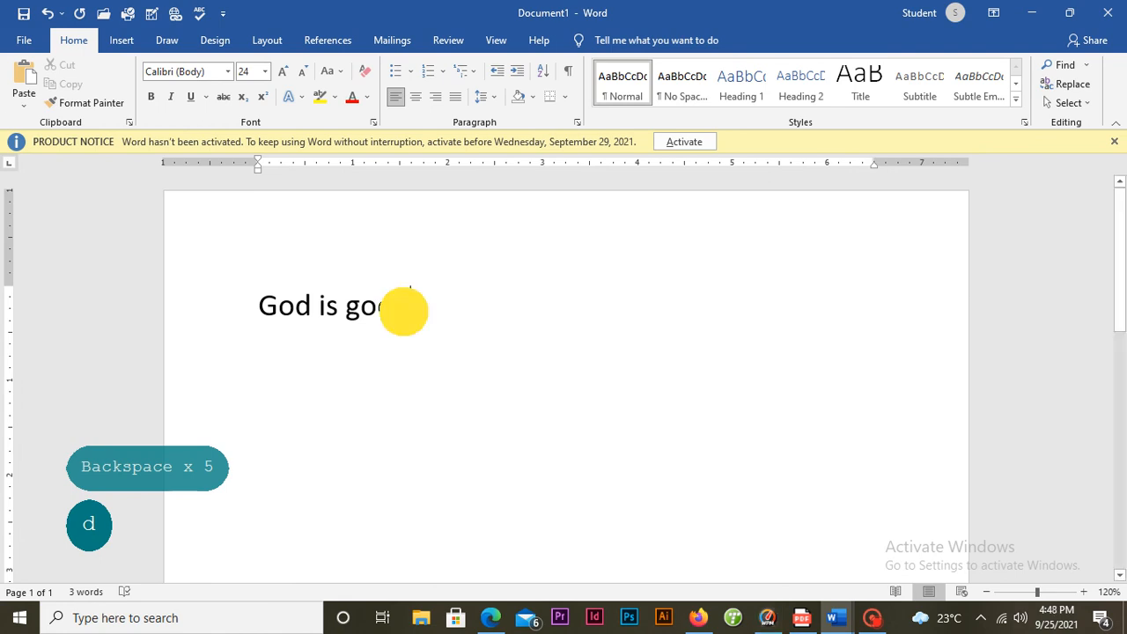
# Cut the whole "God is good" line out of the document.
pyautogui.moveTo(402, 308); pyautogui.dragTo(288, 315)
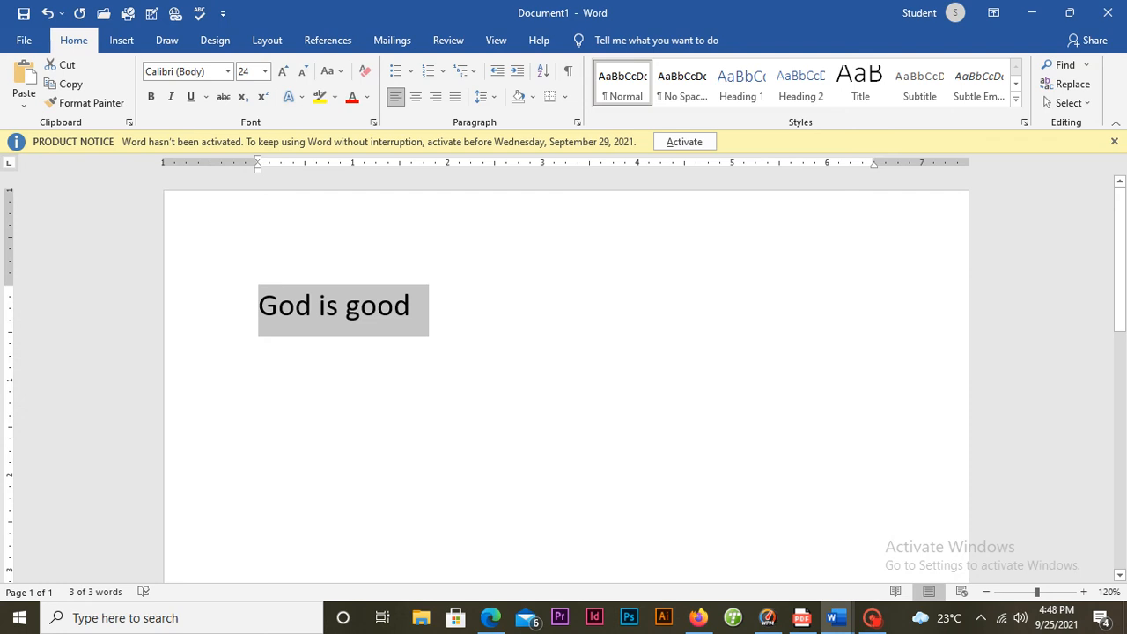
pyautogui.moveTo(417, 307); pyautogui.dragTo(258, 322)
pyautogui.rightClick(437, 295)
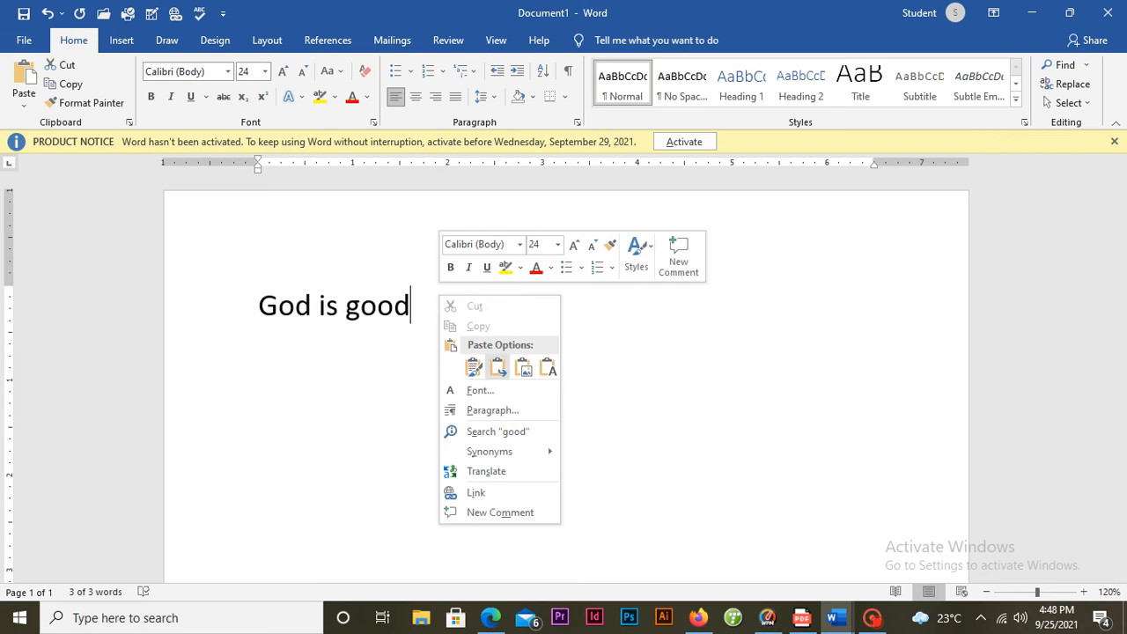
pyautogui.press('Escape')
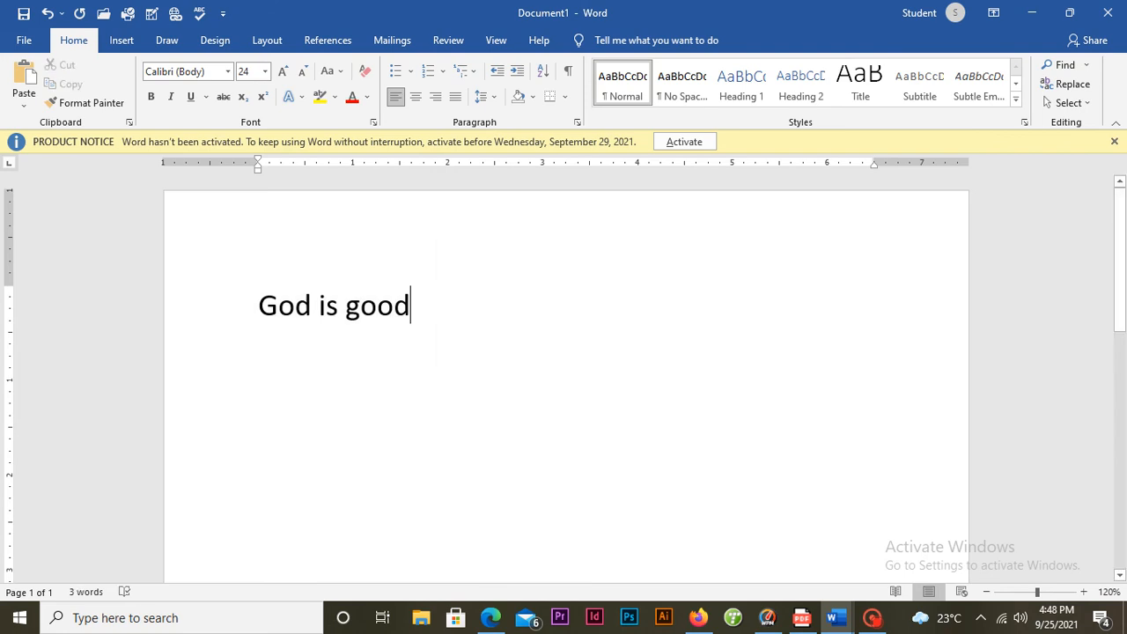
pyautogui.moveTo(411, 309); pyautogui.dragTo(252, 314)
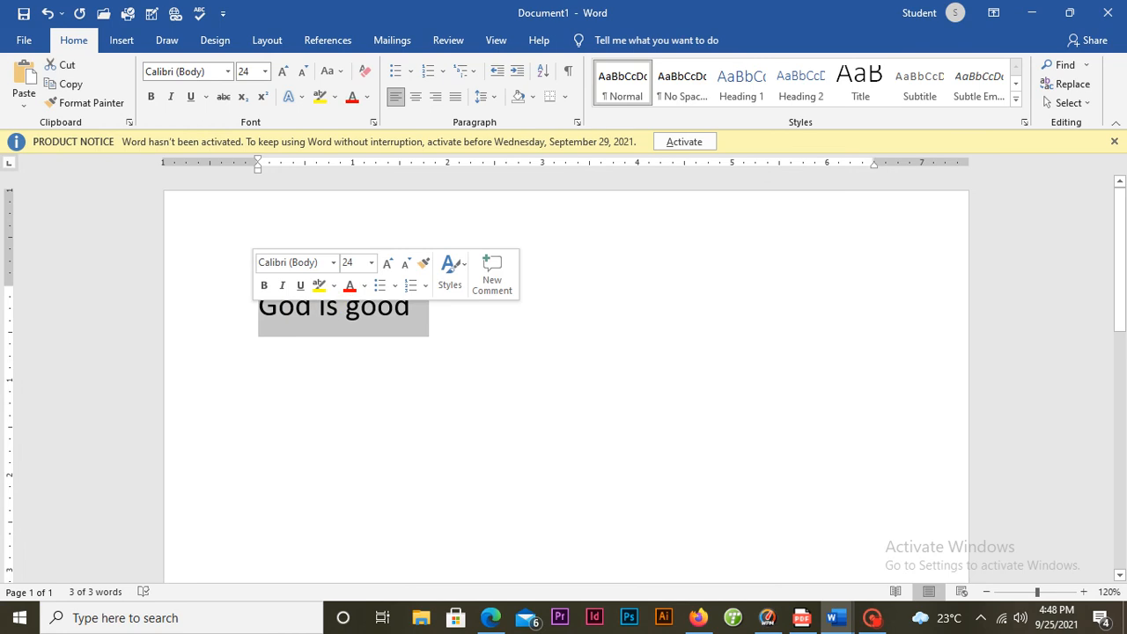
pyautogui.rightClick(303, 309)
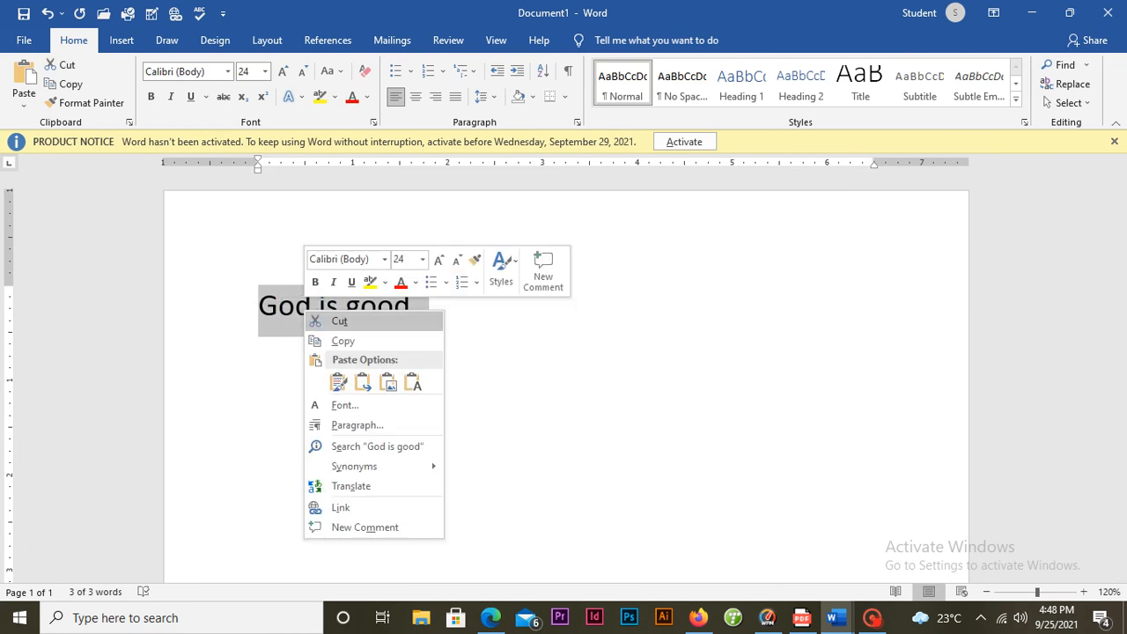
pyautogui.click(339, 320)
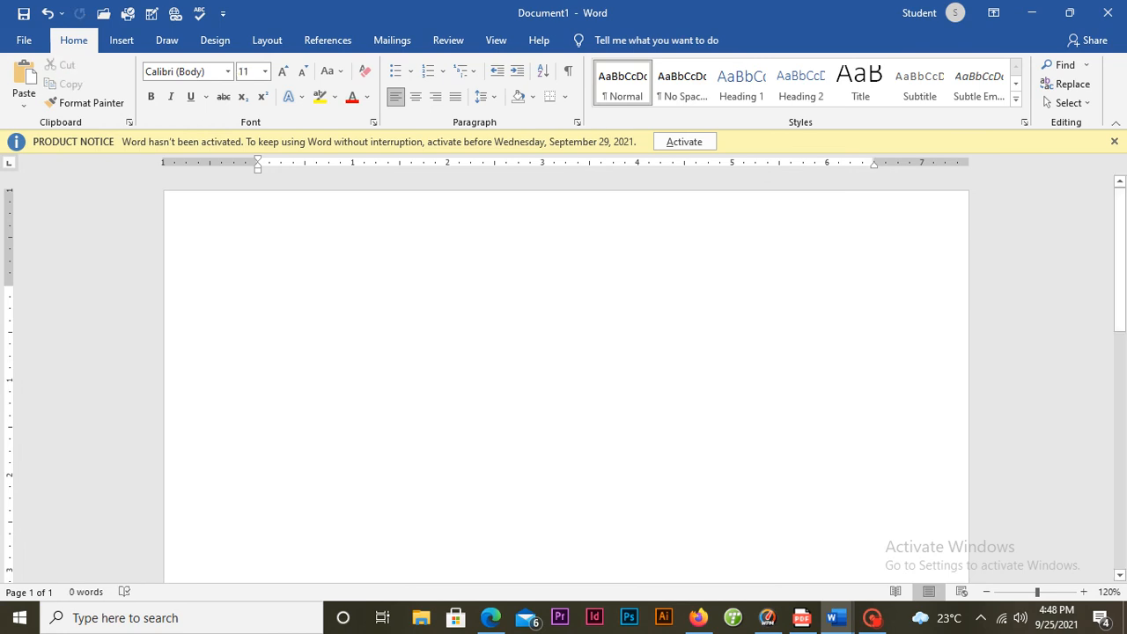
# Insert five blank lines and paste the cut text below them.
pyautogui.press('Return')
pyautogui.press('Return')
pyautogui.press('Return')
pyautogui.press('Return')
pyautogui.press('Return')
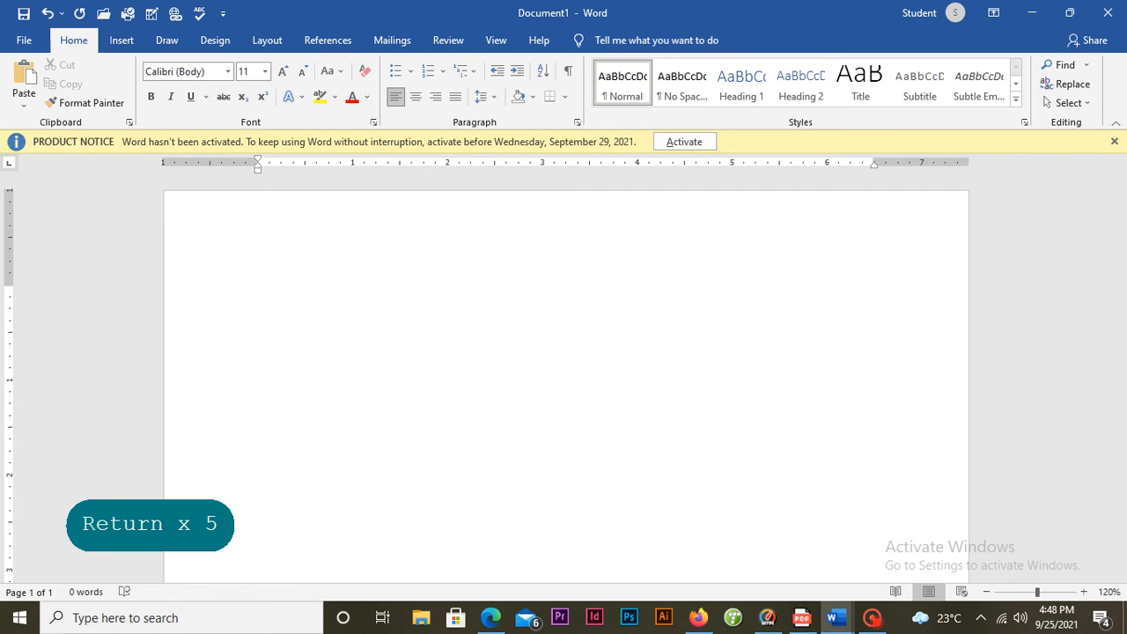
pyautogui.hotkey('ctrl', 'v')
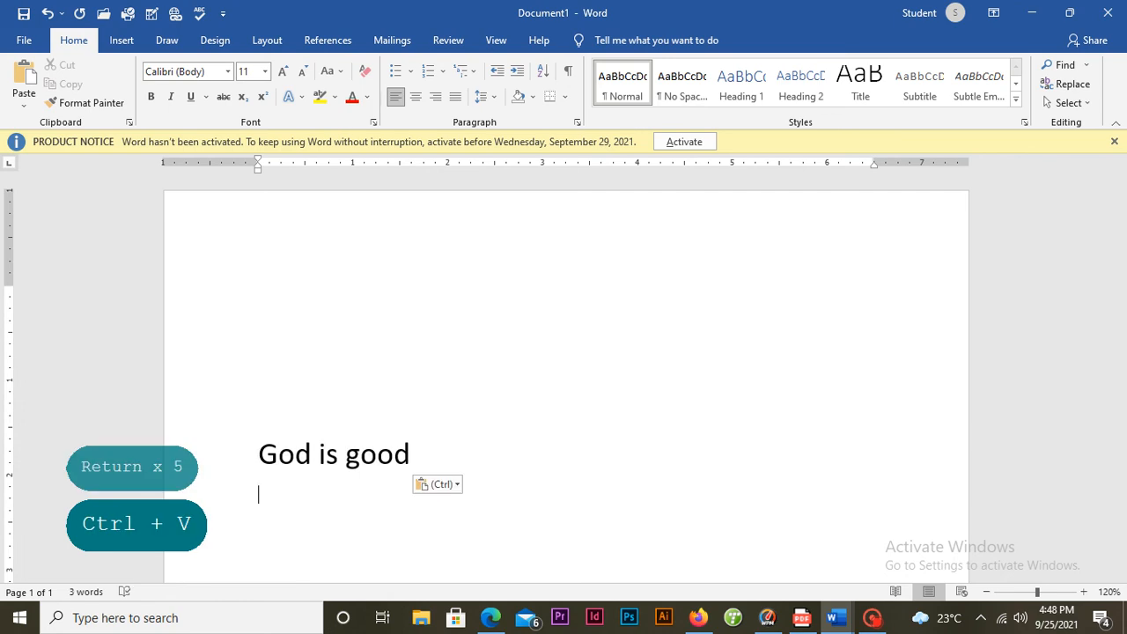
# Start a new line directly below the pasted "God is good" text, starting from the end of "good".
pyautogui.moveTo(352, 456); pyautogui.dragTo(242, 463)
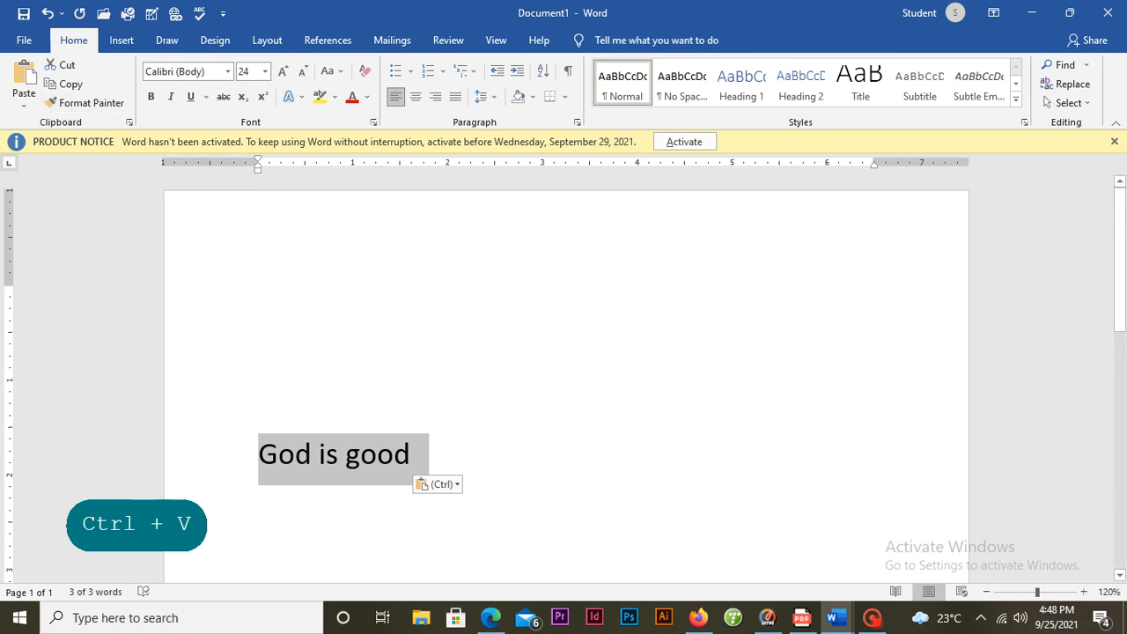
pyautogui.click(411, 453)
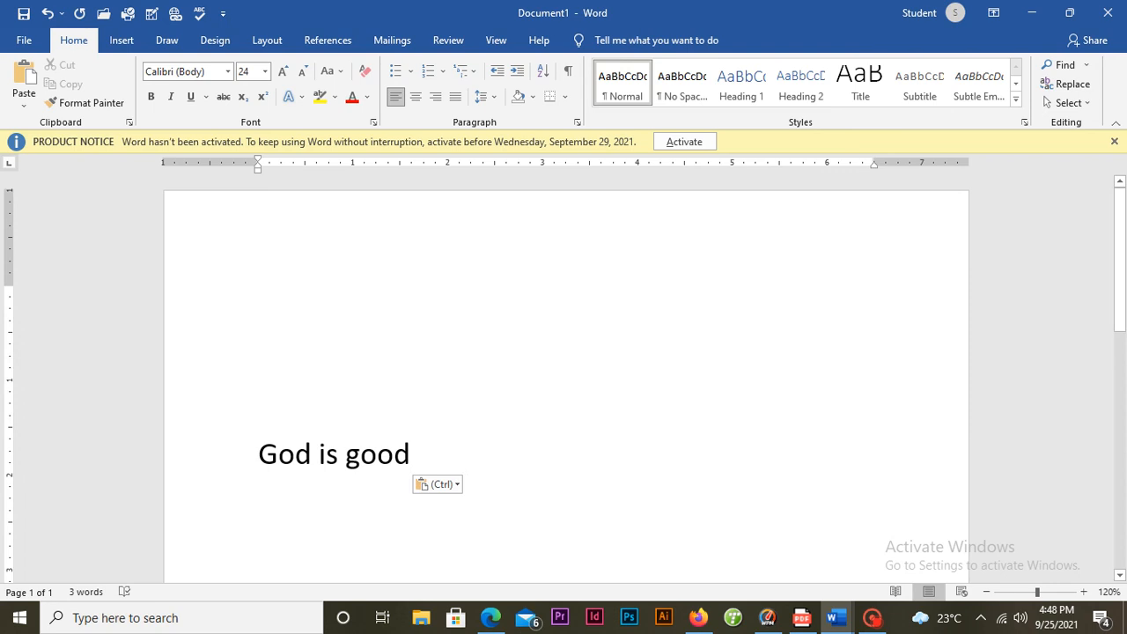
pyautogui.press('Return')
pyautogui.press('capslock')
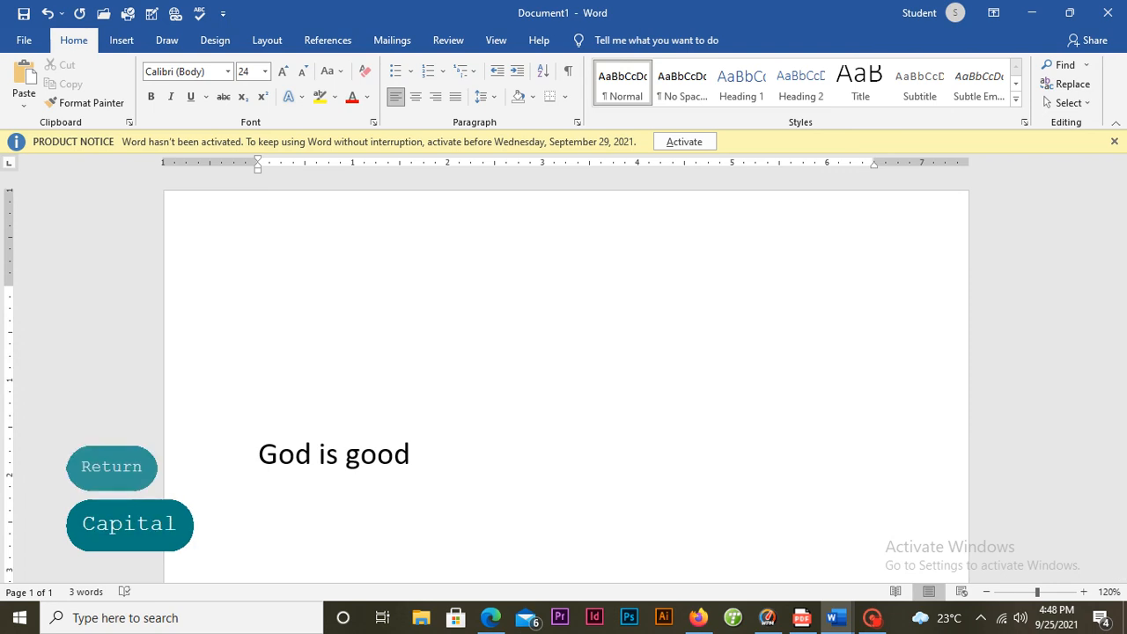
pyautogui.write('G')
pyautogui.press('capslock')
pyautogui.write('o')
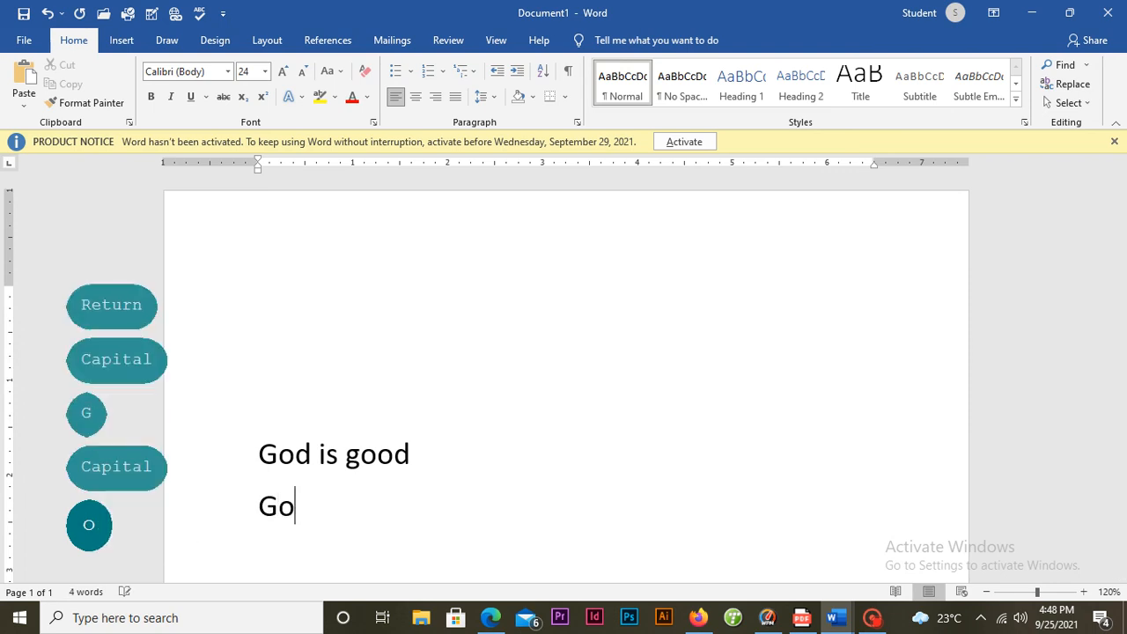
pyautogui.press('BackSpace')
pyautogui.press('BackSpace')
pyautogui.write('a')
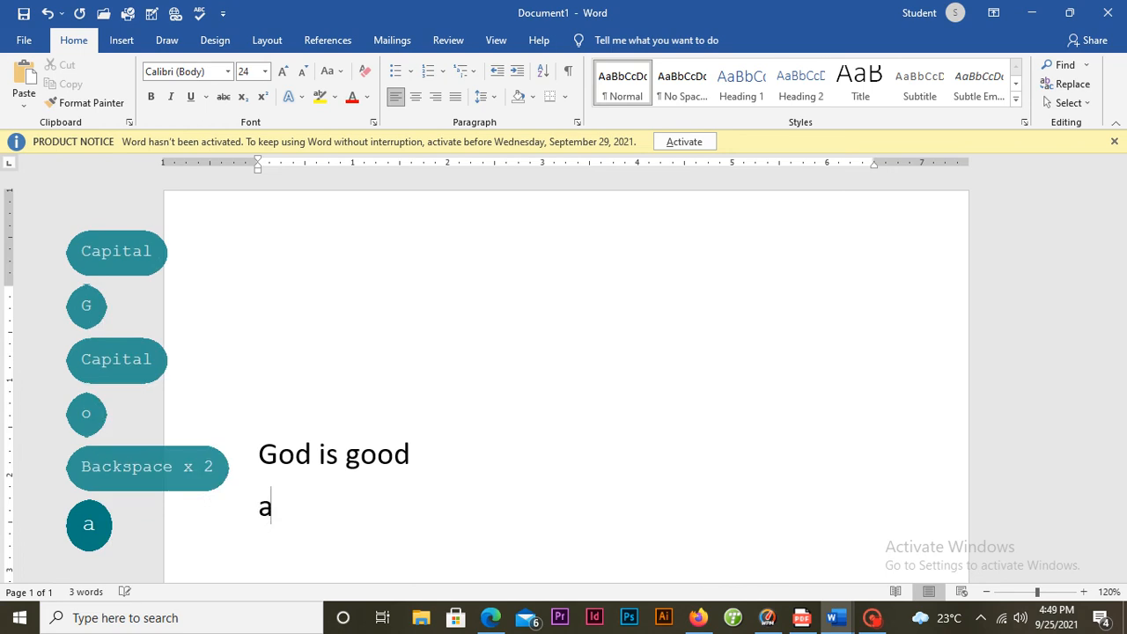
pyautogui.press('BackSpace')
# Enter the sentence "All the time God is good" on the line below "God is good".
pyautogui.press('capslock')
pyautogui.write('A')
pyautogui.press('capslock')
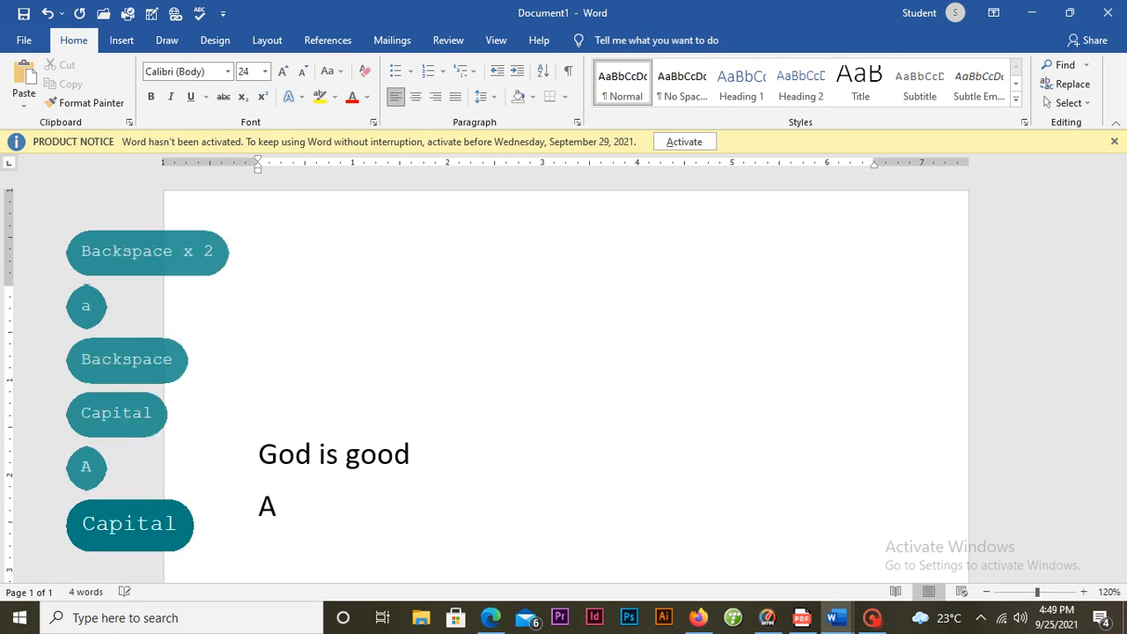
pyautogui.write('ll the t')
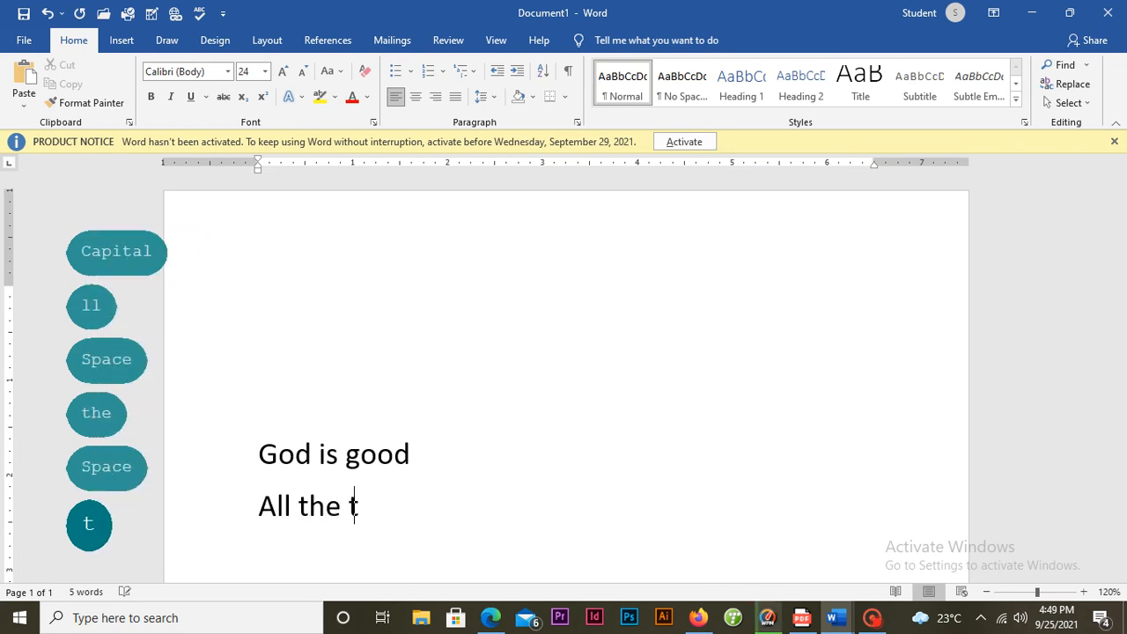
pyautogui.write('ime')
pyautogui.press('capslock')
pyautogui.write('G')
pyautogui.press('capslock')
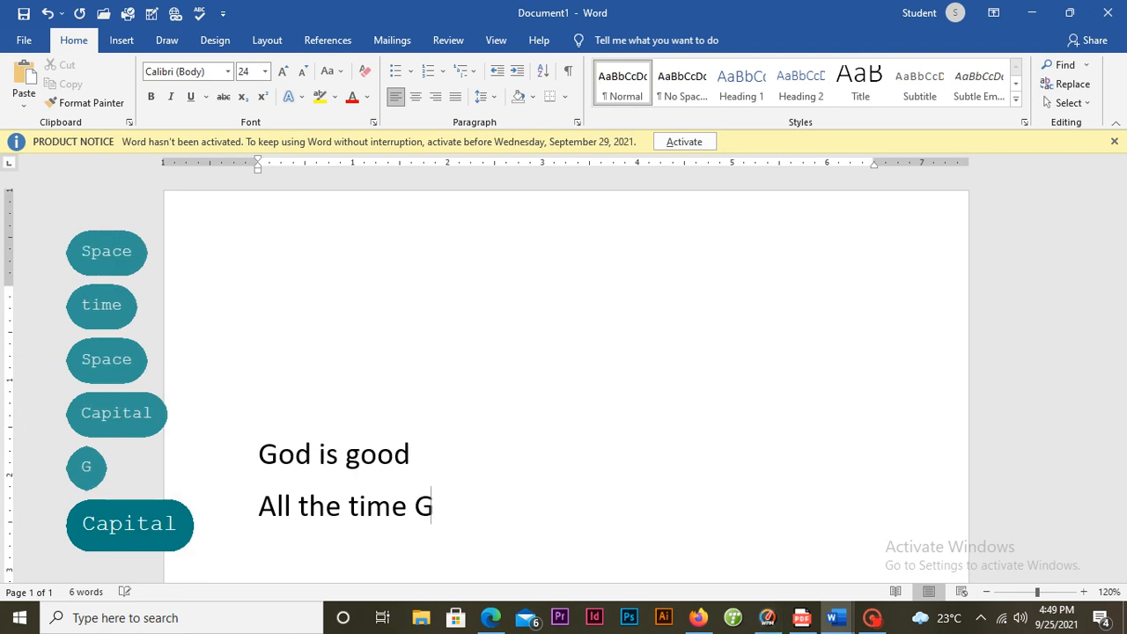
pyautogui.write('d')
pyautogui.press('BackSpace')
pyautogui.write('od ')
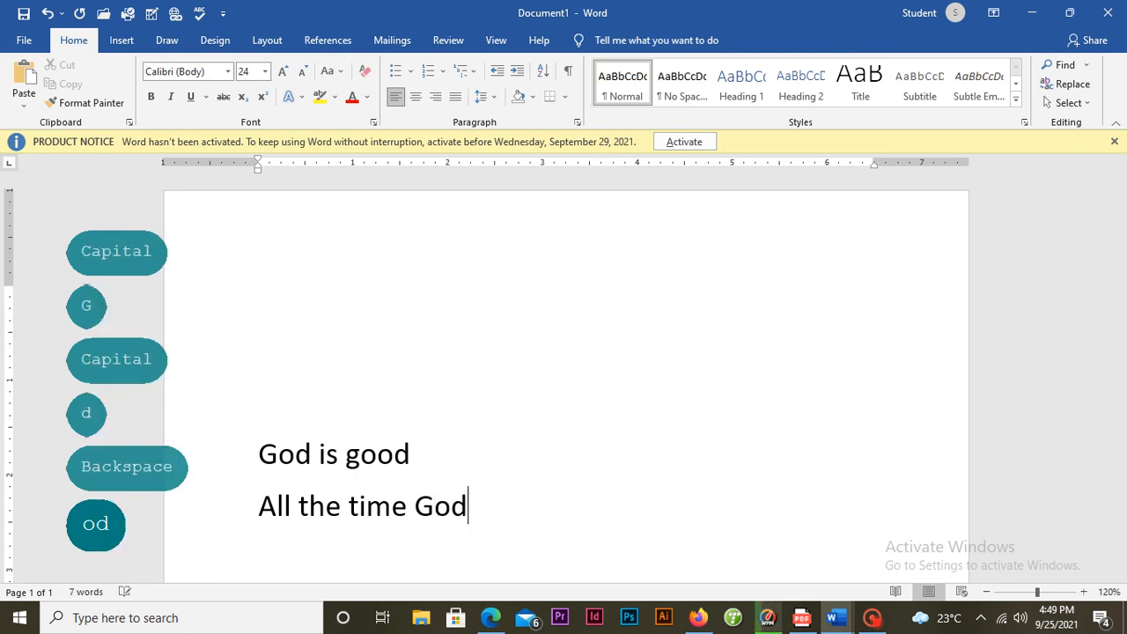
pyautogui.write('is go')
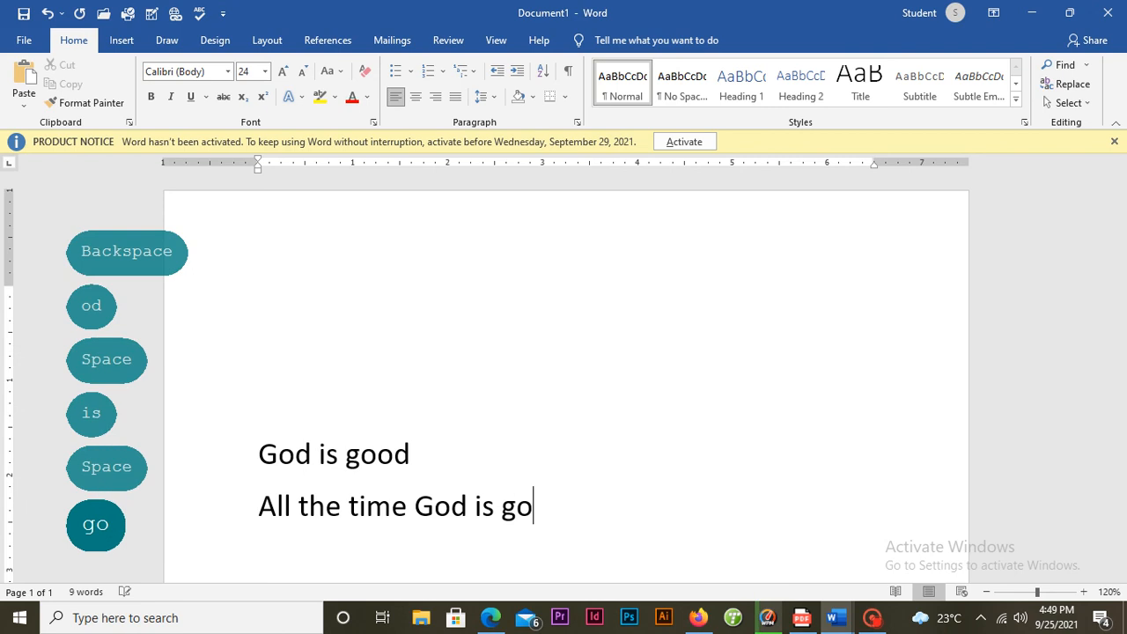
pyautogui.write('od')
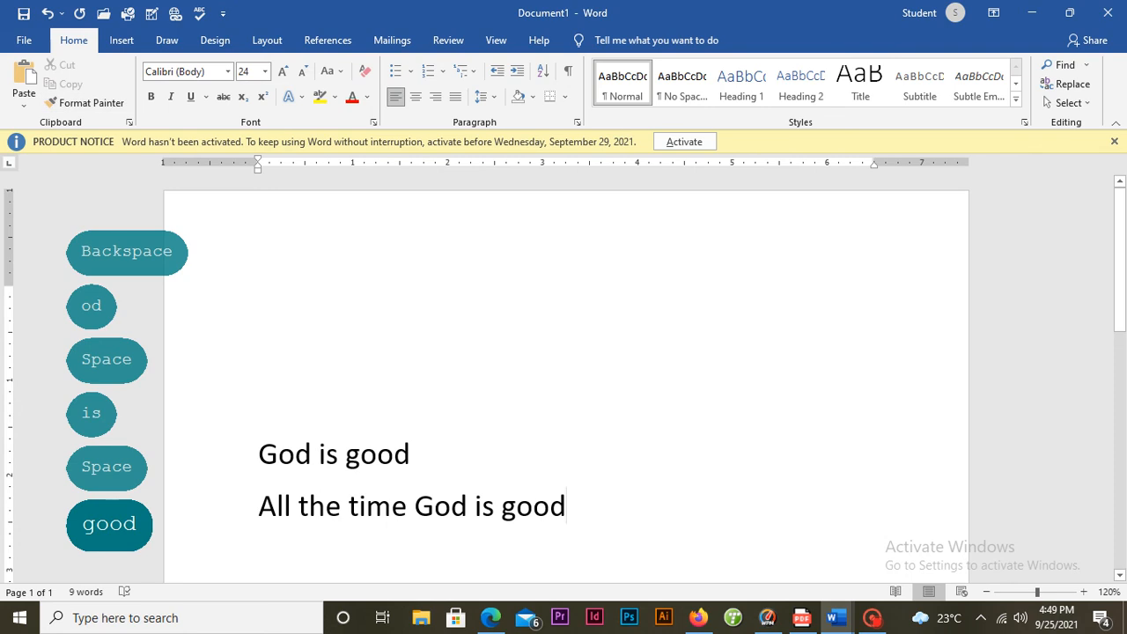
# Format the first line, "God is good", as bold, underlined text in the standard Green colour.
pyautogui.moveTo(422, 455); pyautogui.dragTo(267, 456)
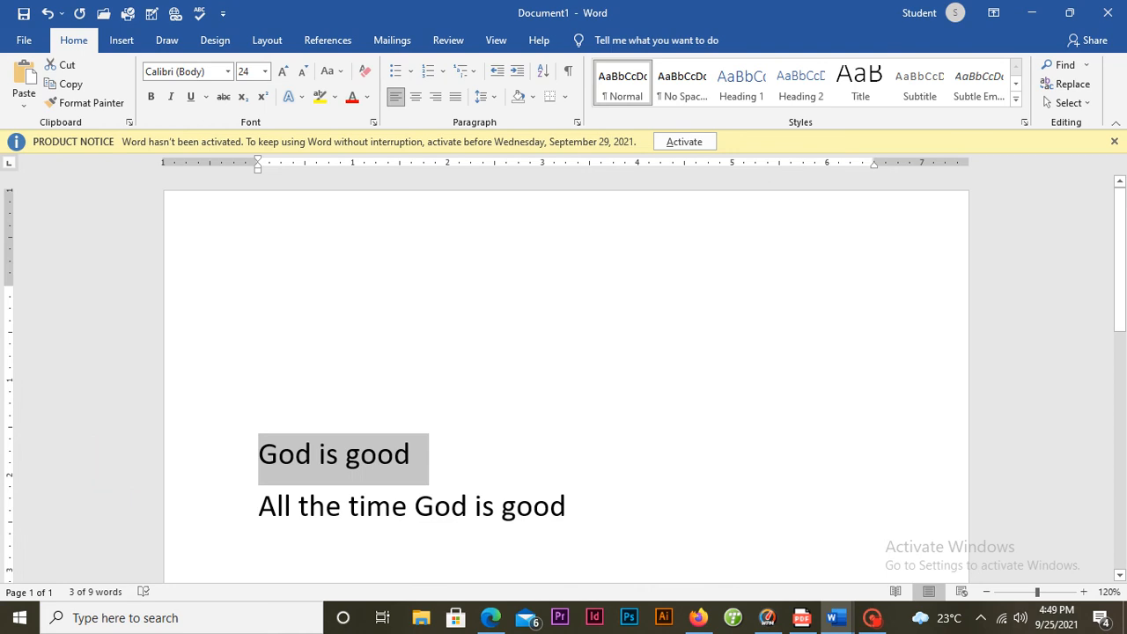
pyautogui.hotkey('ctrl', 'b')
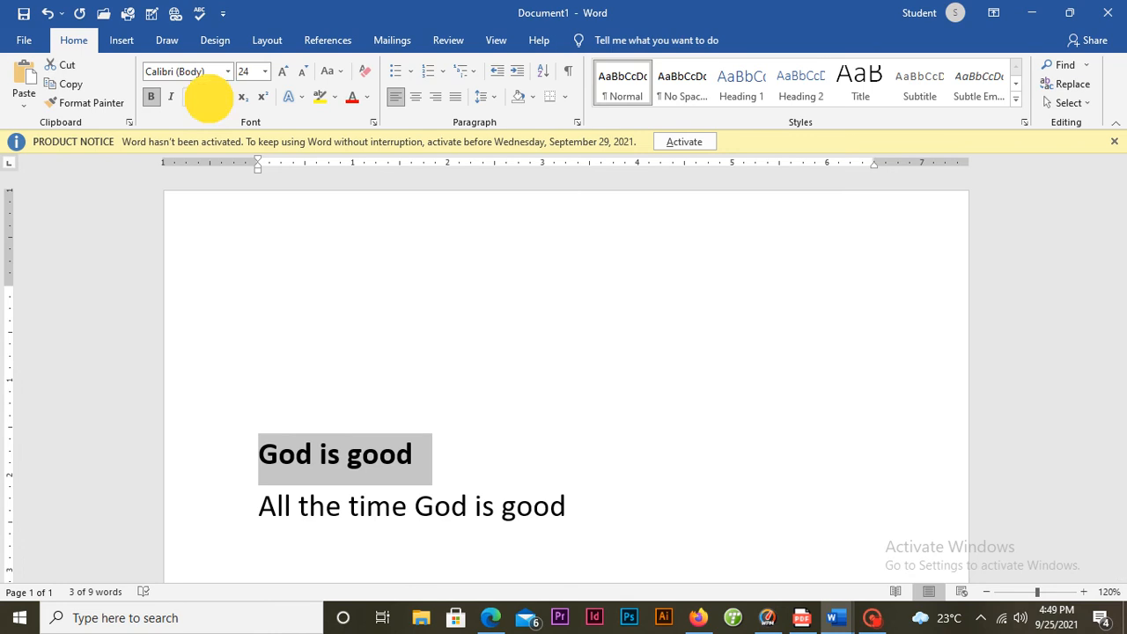
pyautogui.click(205, 97)
pyautogui.click(246, 119)
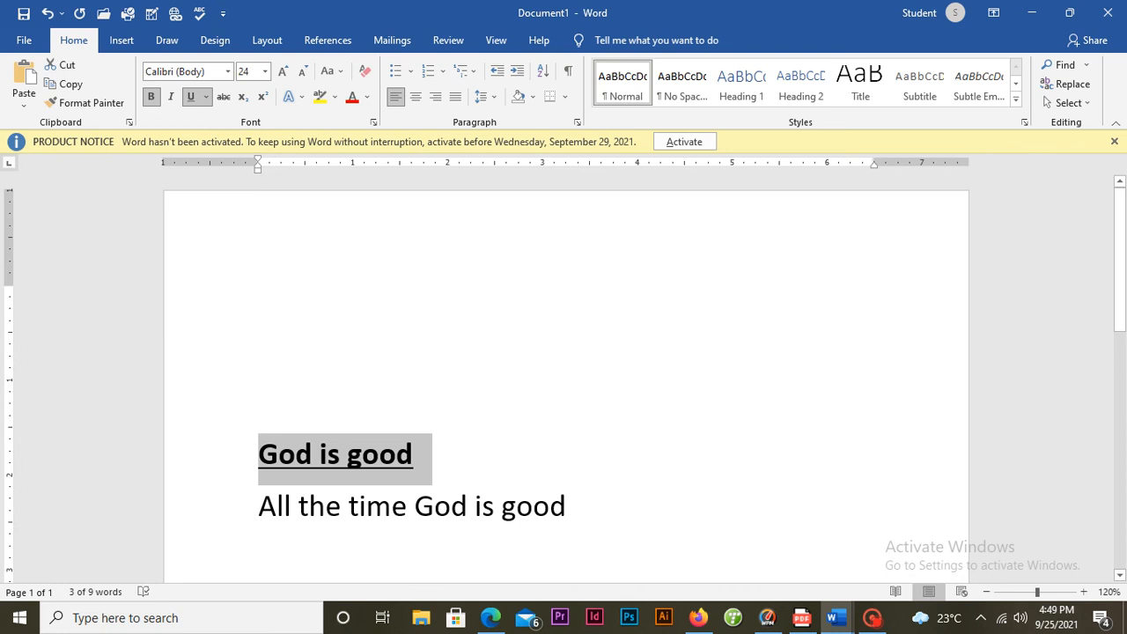
pyautogui.click(366, 97)
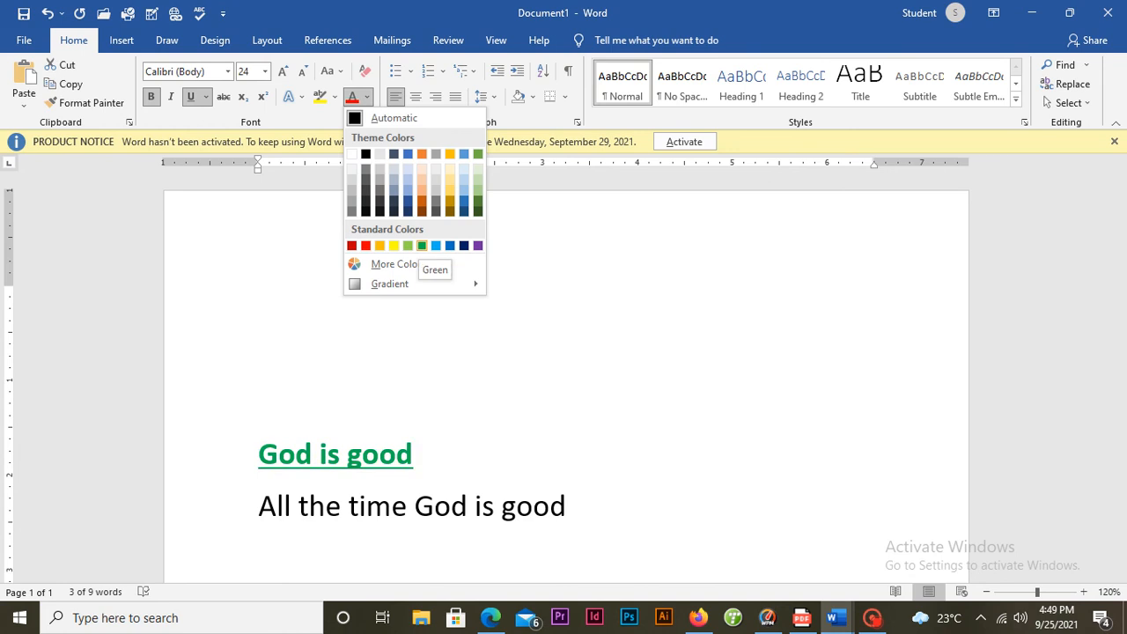
pyautogui.click(422, 246)
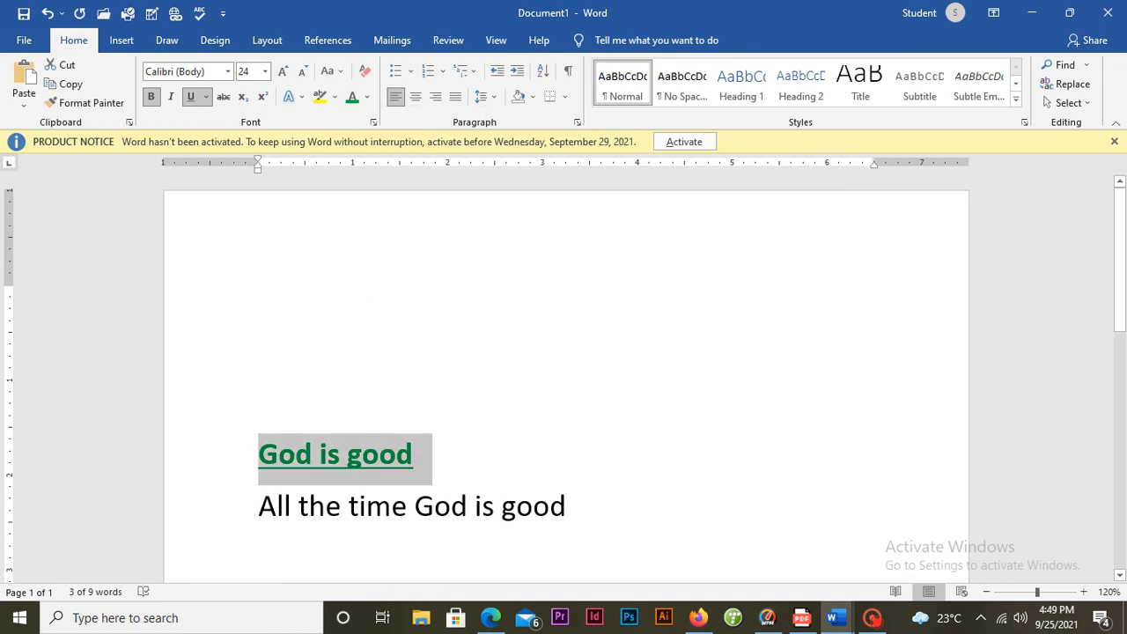
pyautogui.moveTo(467, 458); pyautogui.dragTo(146, 467)
pyautogui.click(414, 455)
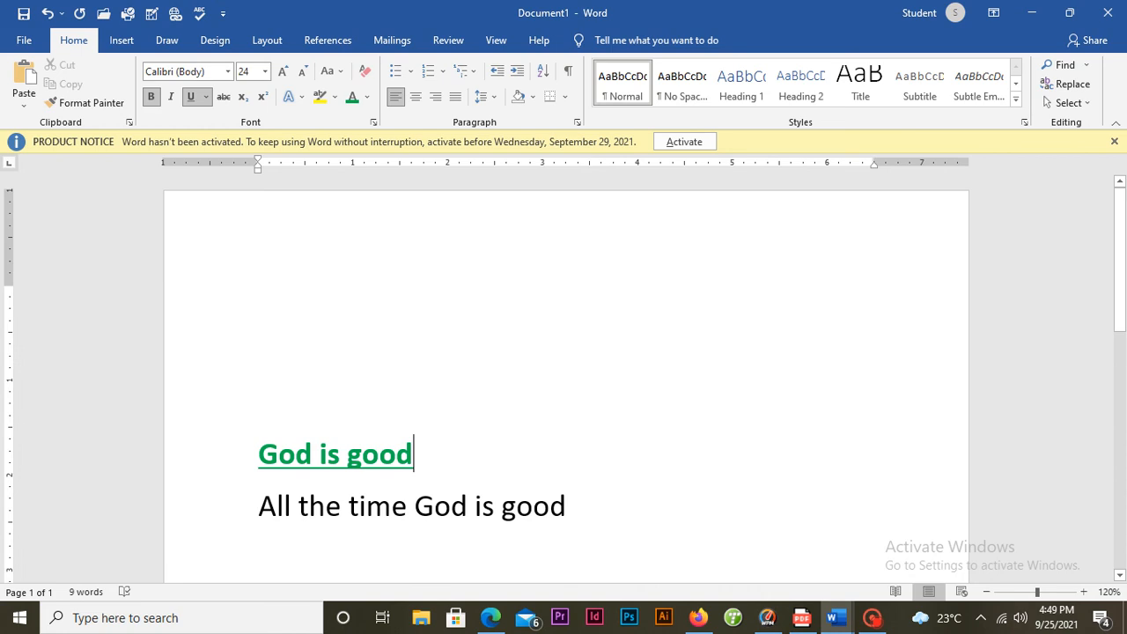
pyautogui.moveTo(258, 506); pyautogui.dragTo(582, 507)
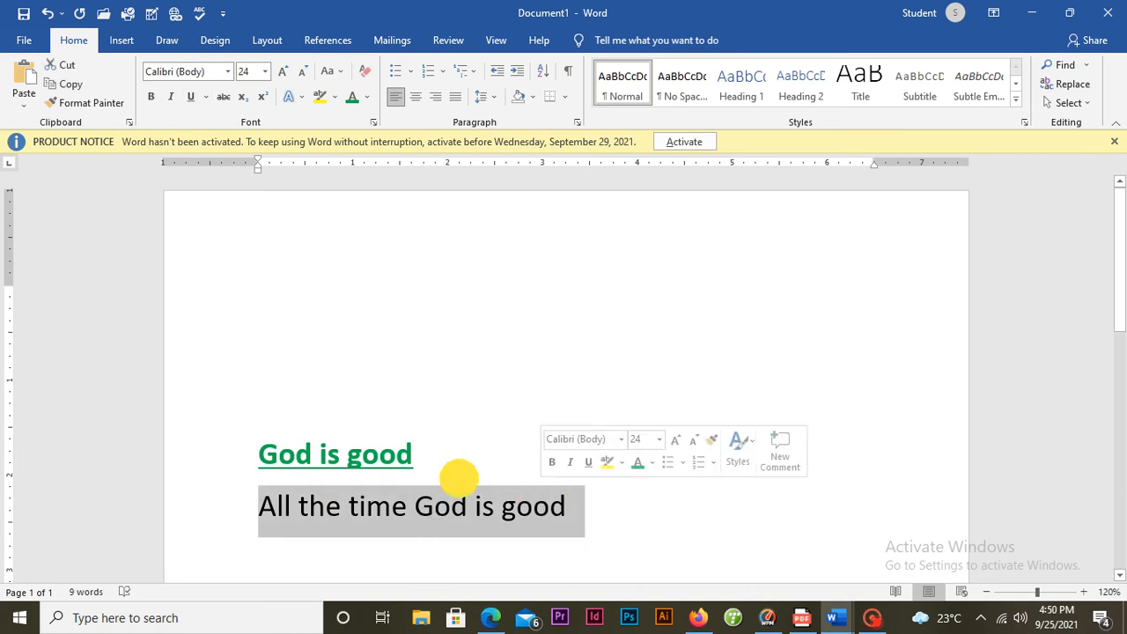
pyautogui.moveTo(420, 454); pyautogui.dragTo(235, 453)
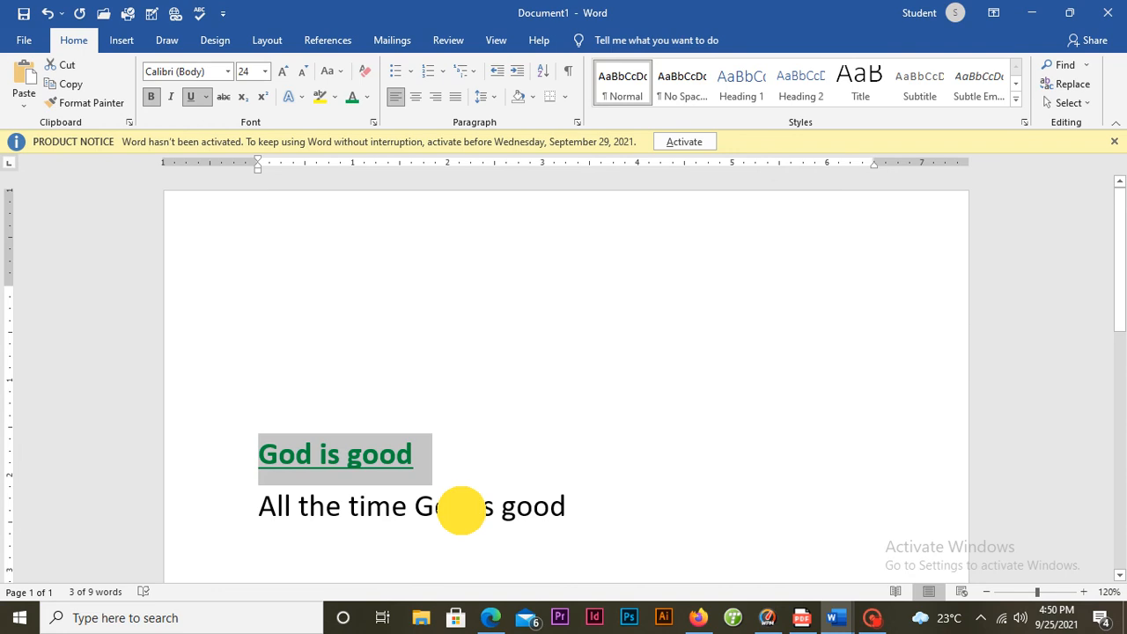
pyautogui.moveTo(573, 506); pyautogui.dragTo(279, 525)
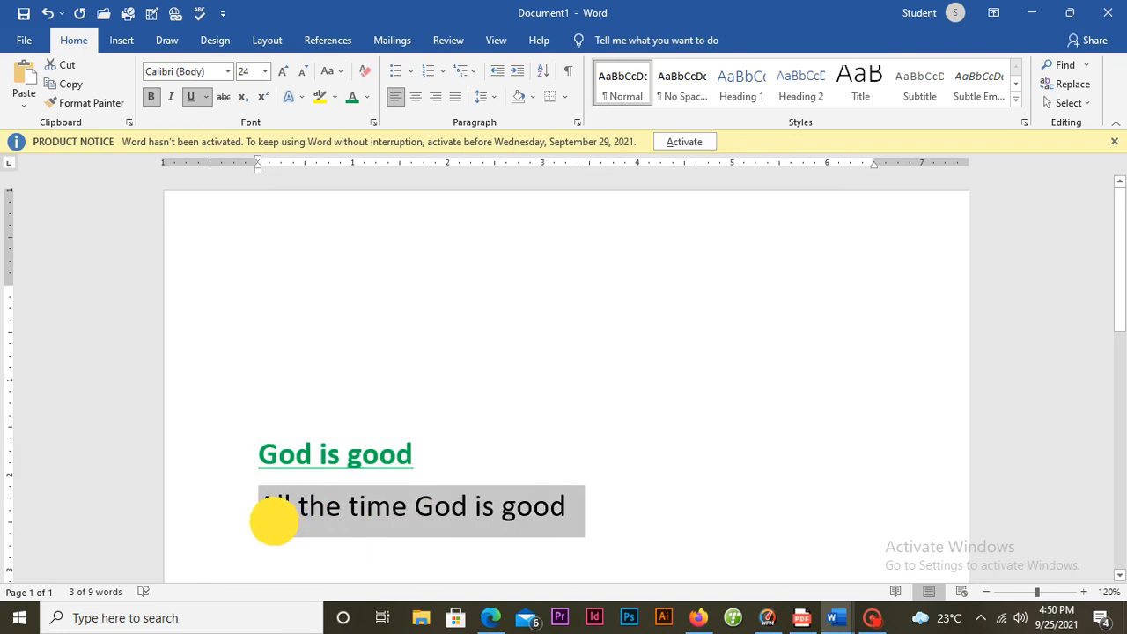
pyautogui.click(276, 515)
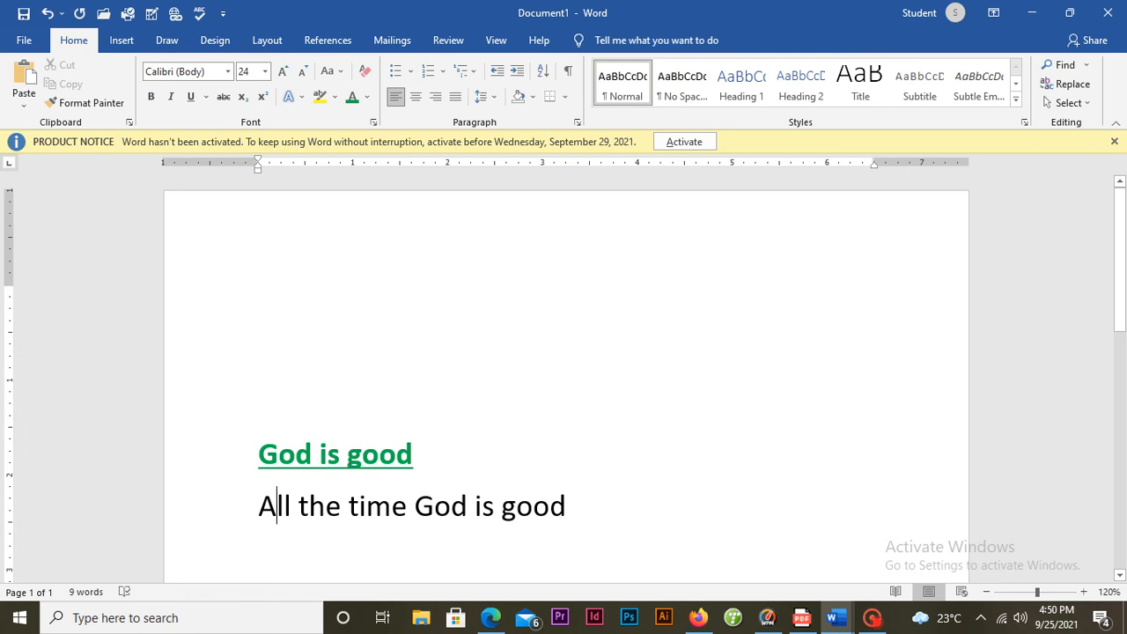
pyautogui.moveTo(262, 455); pyautogui.dragTo(429, 455)
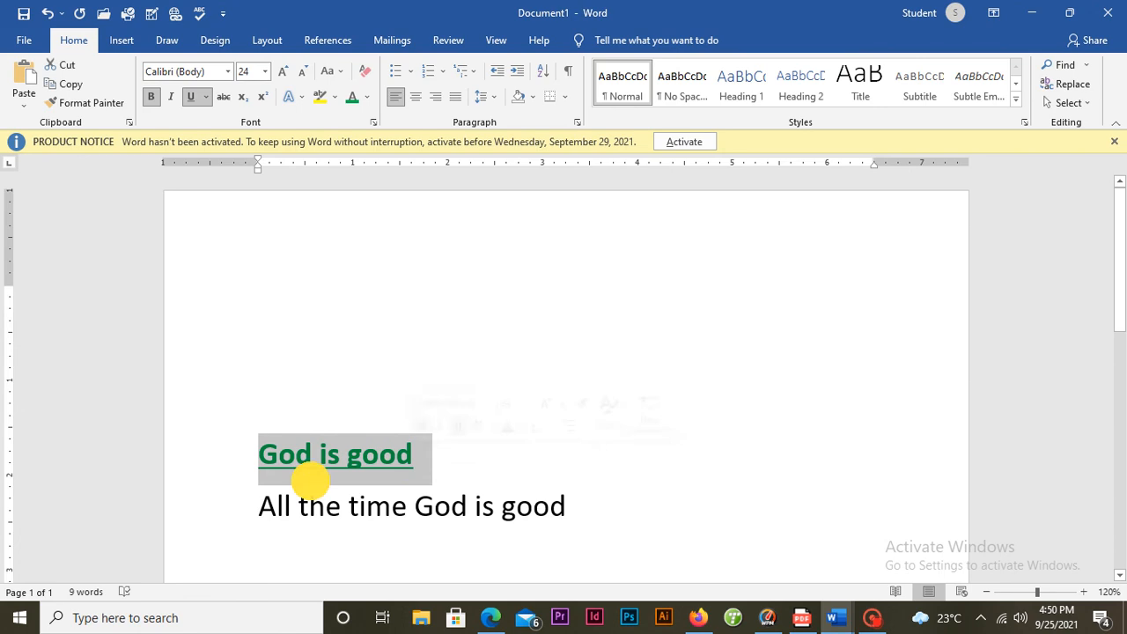
pyautogui.moveTo(261, 507); pyautogui.dragTo(516, 506)
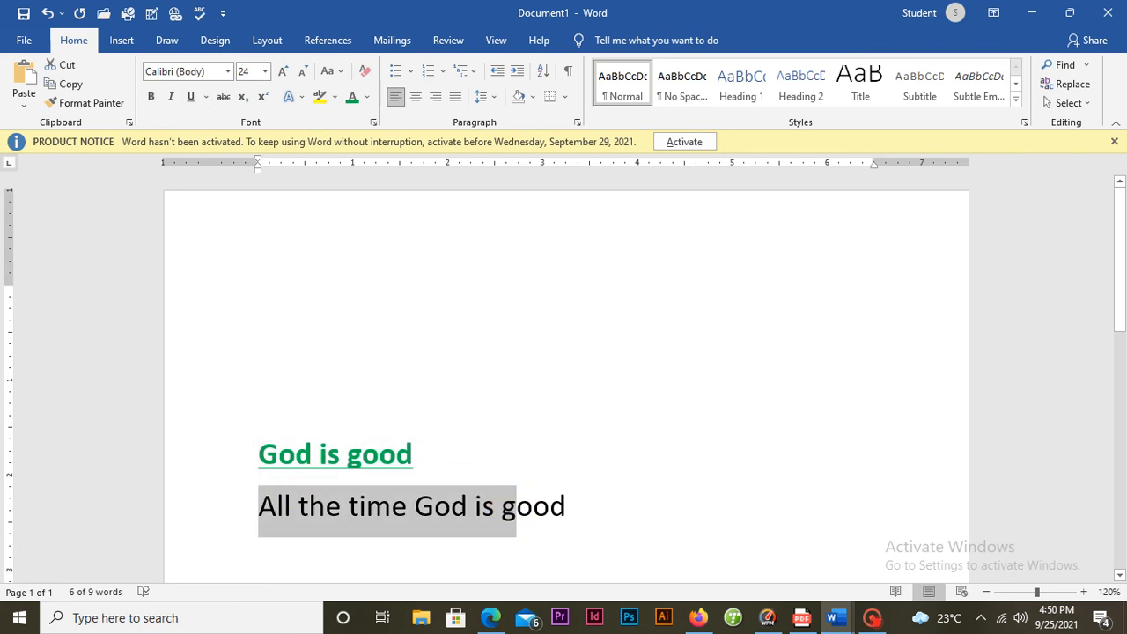
# Copy the formatting of the "God is good" line onto "All the time God is good" with Format Painter.
pyautogui.moveTo(264, 450); pyautogui.dragTo(401, 448)
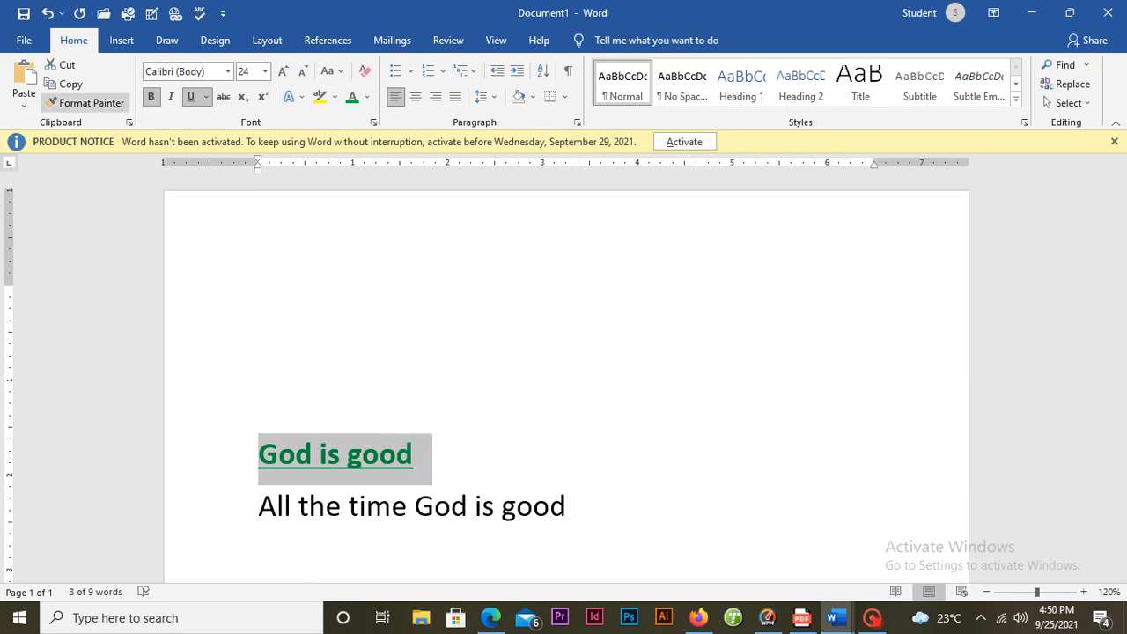
pyautogui.click(85, 102)
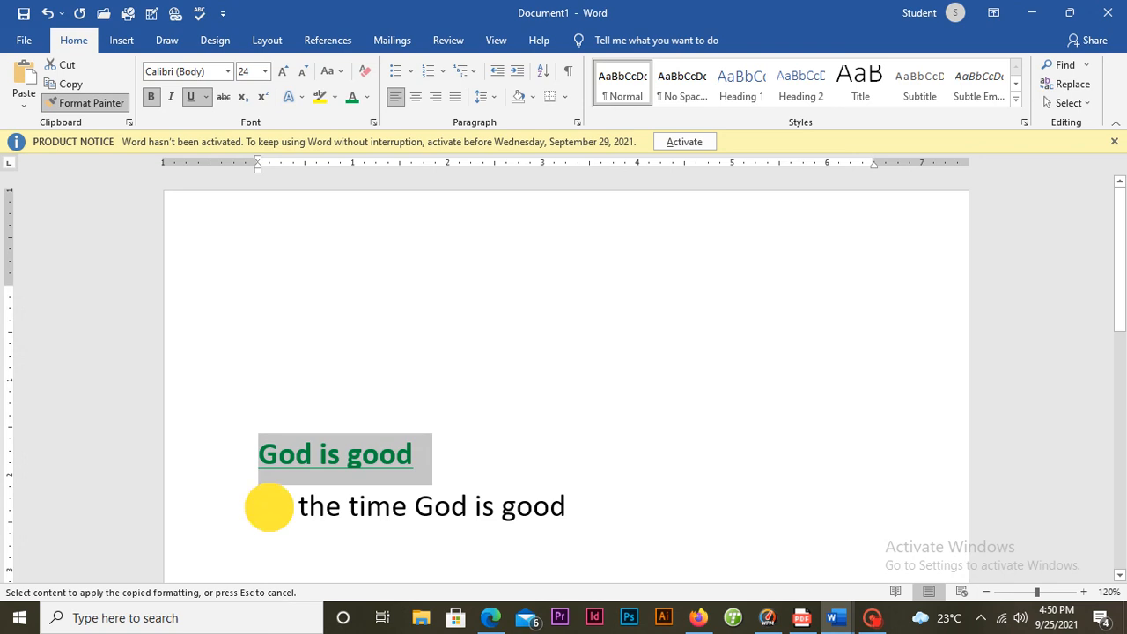
pyautogui.moveTo(265, 507); pyautogui.dragTo(566, 510)
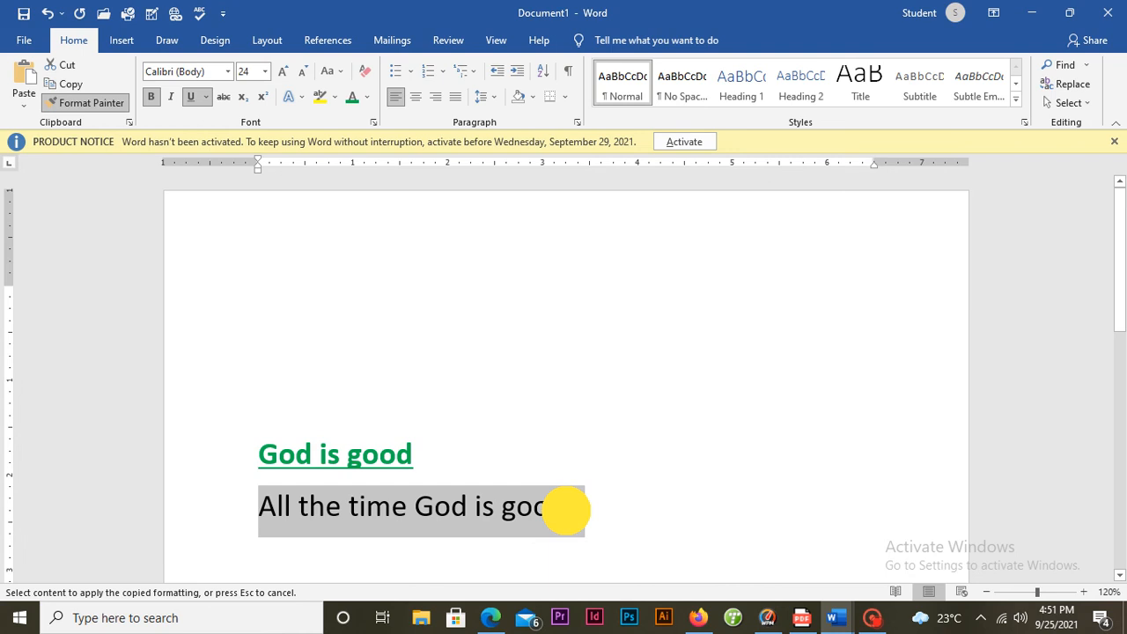
pyautogui.moveTo(566, 510); pyautogui.dragTo(563, 509)
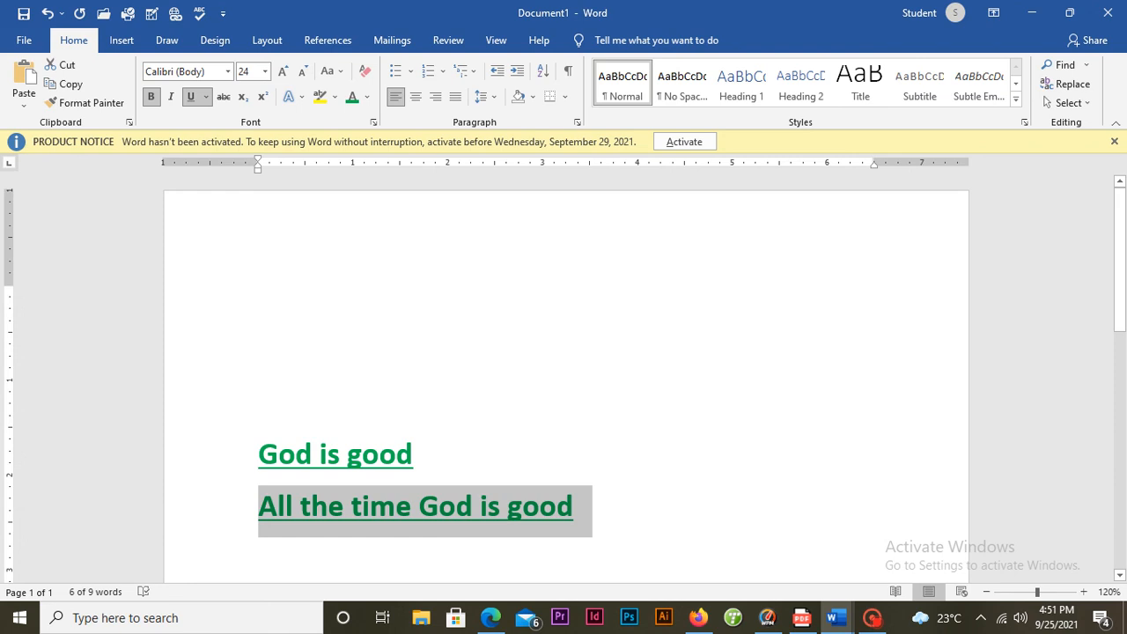
# Undo the Format Painter change on the "All the time God is good" line.
pyautogui.moveTo(306, 451); pyautogui.dragTo(407, 448)
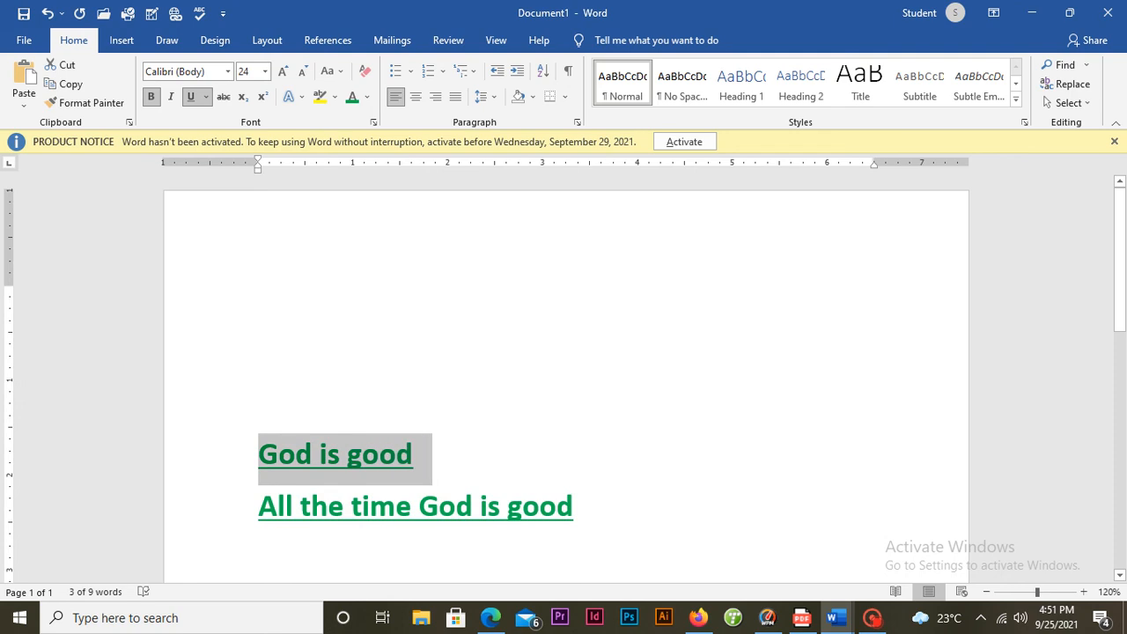
pyautogui.moveTo(262, 507); pyautogui.dragTo(577, 491)
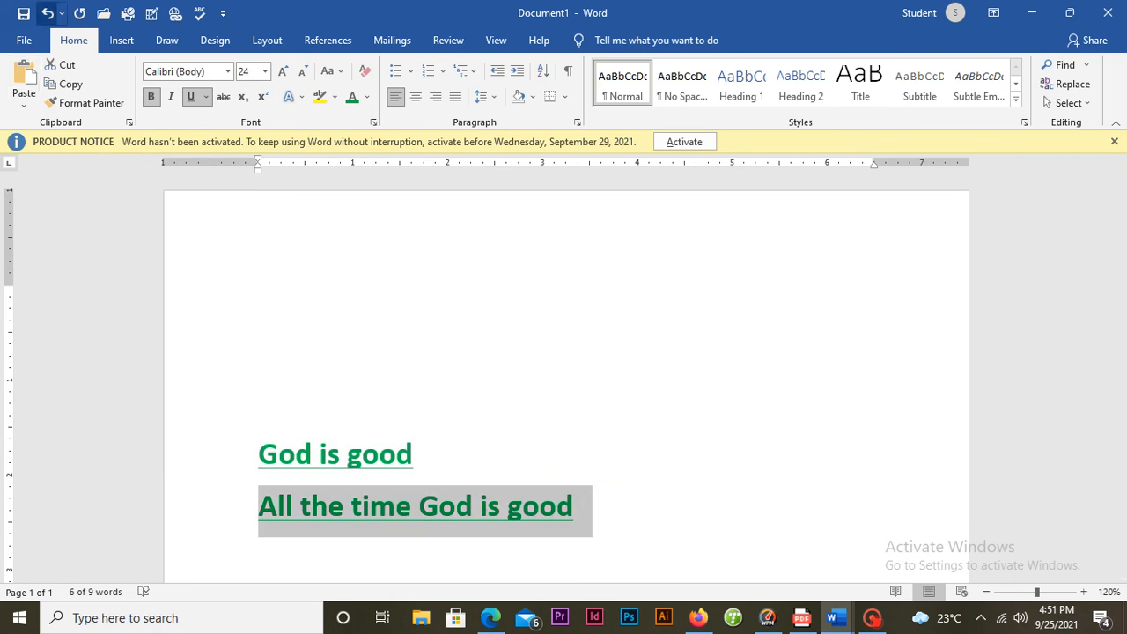
pyautogui.click(47, 13)
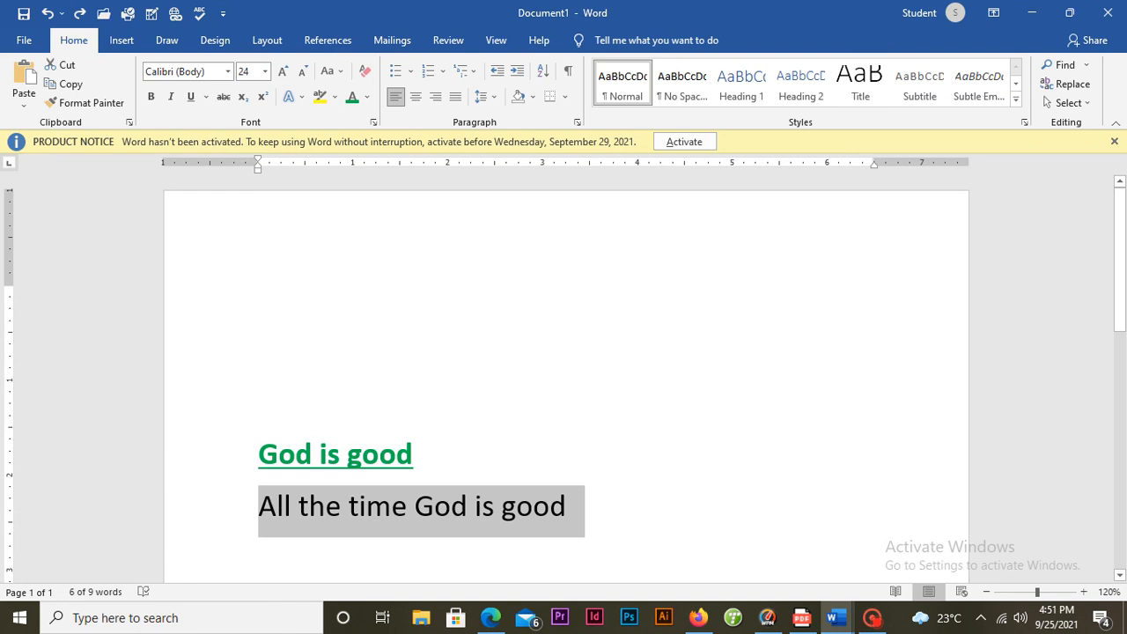
# Delete both text lines and the blank lines above them, clearing the whole document.
pyautogui.click(579, 520)
pyautogui.moveTo(585, 523); pyautogui.dragTo(256, 455)
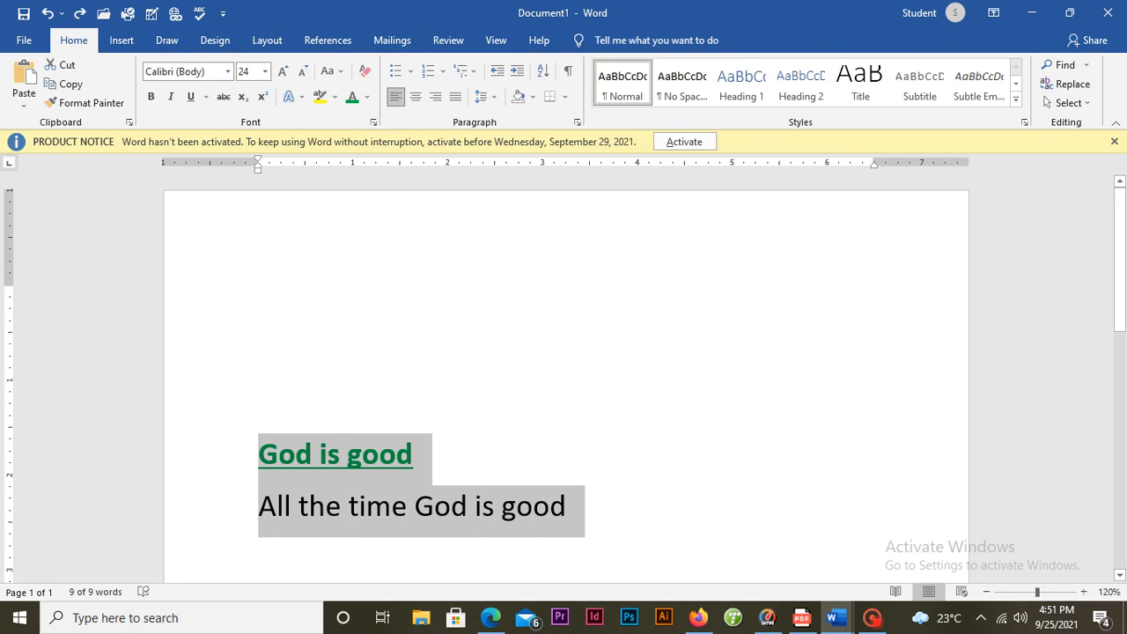
pyautogui.press('BackSpace')
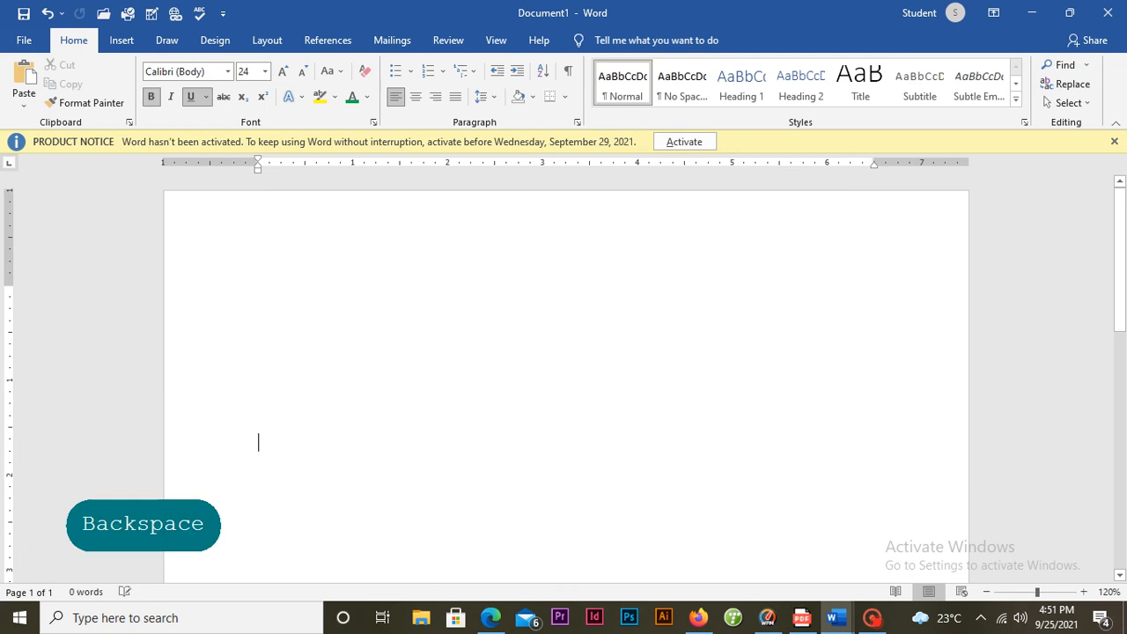
pyautogui.press('BackSpace')
pyautogui.press('BackSpace')
pyautogui.press('BackSpace')
pyautogui.press('BackSpace')
pyautogui.press('BackSpace')
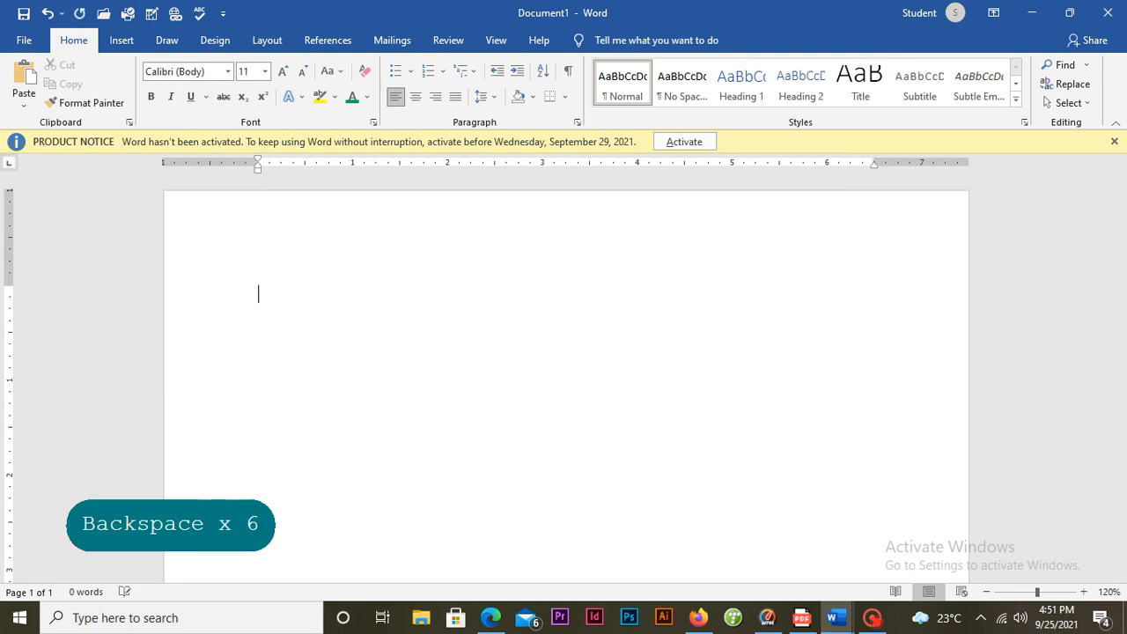
pyautogui.write('=')
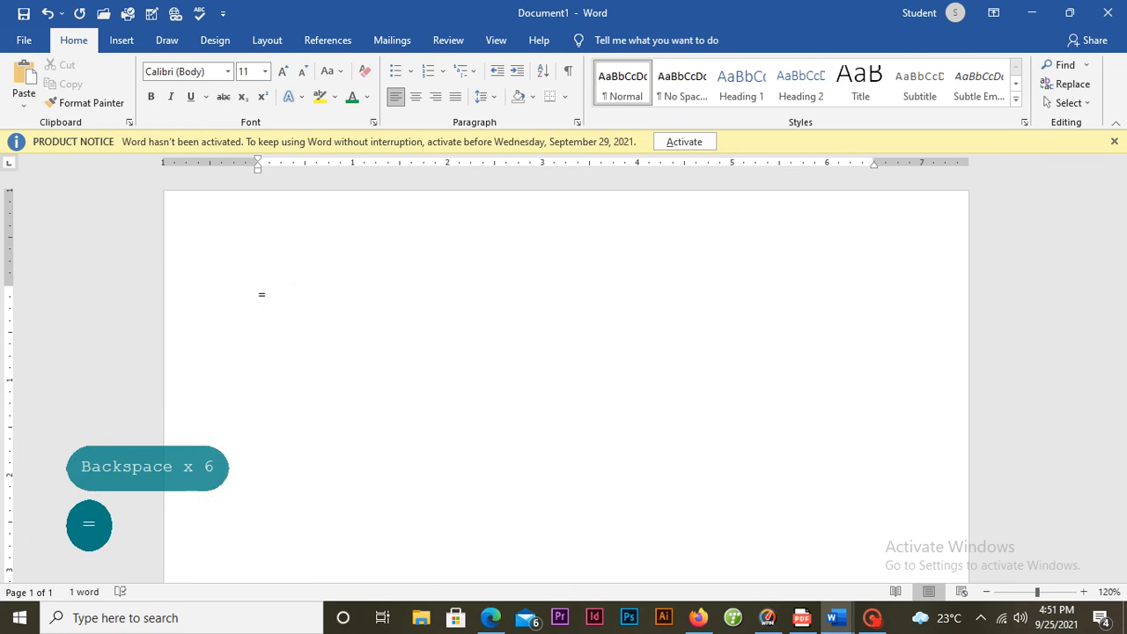
pyautogui.press('BackSpace')
pyautogui.write('=')
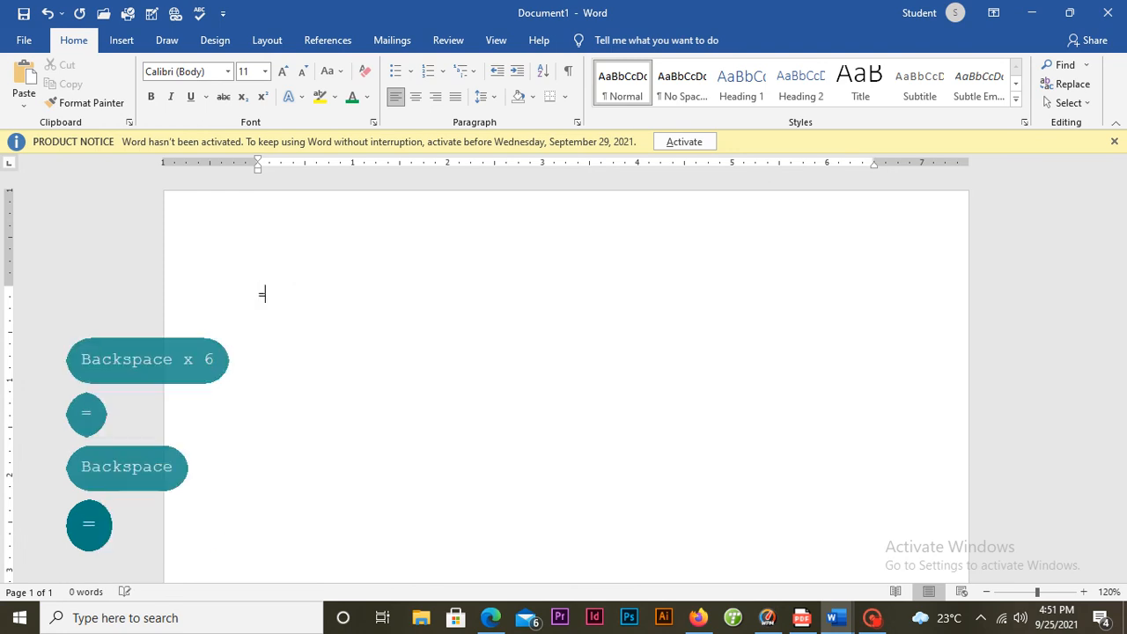
pyautogui.press('BackSpace')
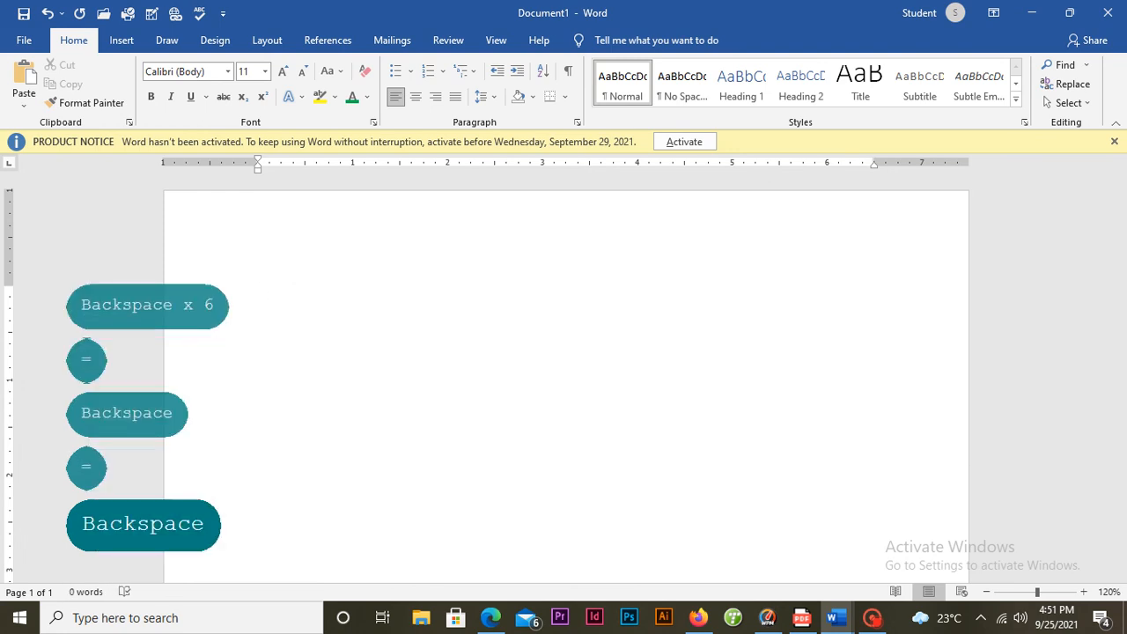
pyautogui.write('=')
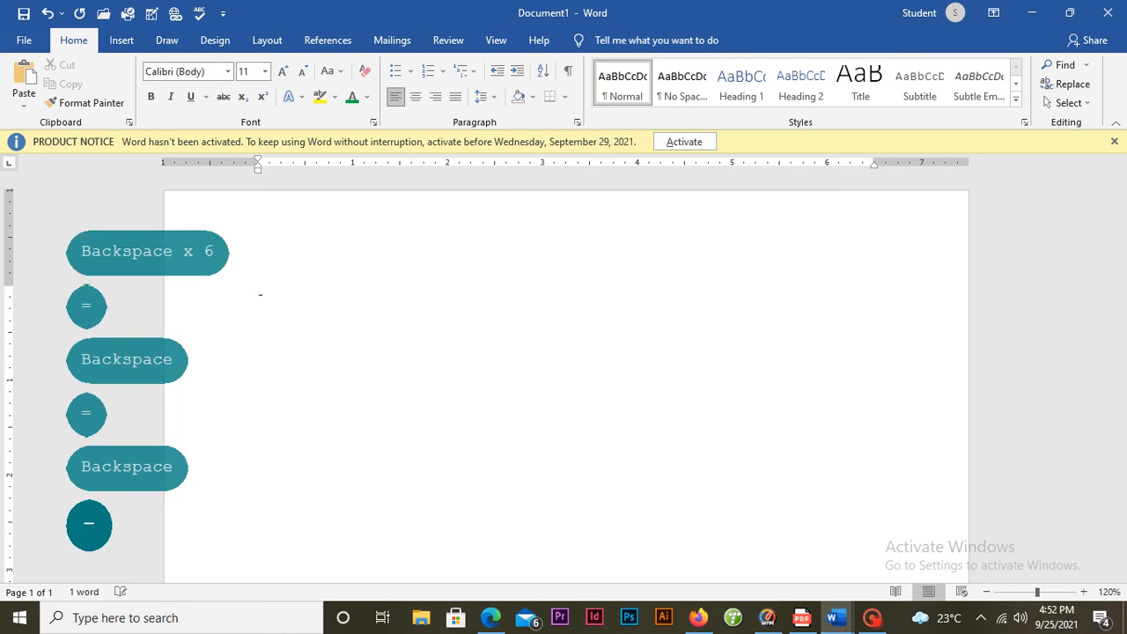
pyautogui.press('BackSpace')
# Generate four paragraphs of sample text with eight sentences each using =rand(4, 8).
pyautogui.write('=')
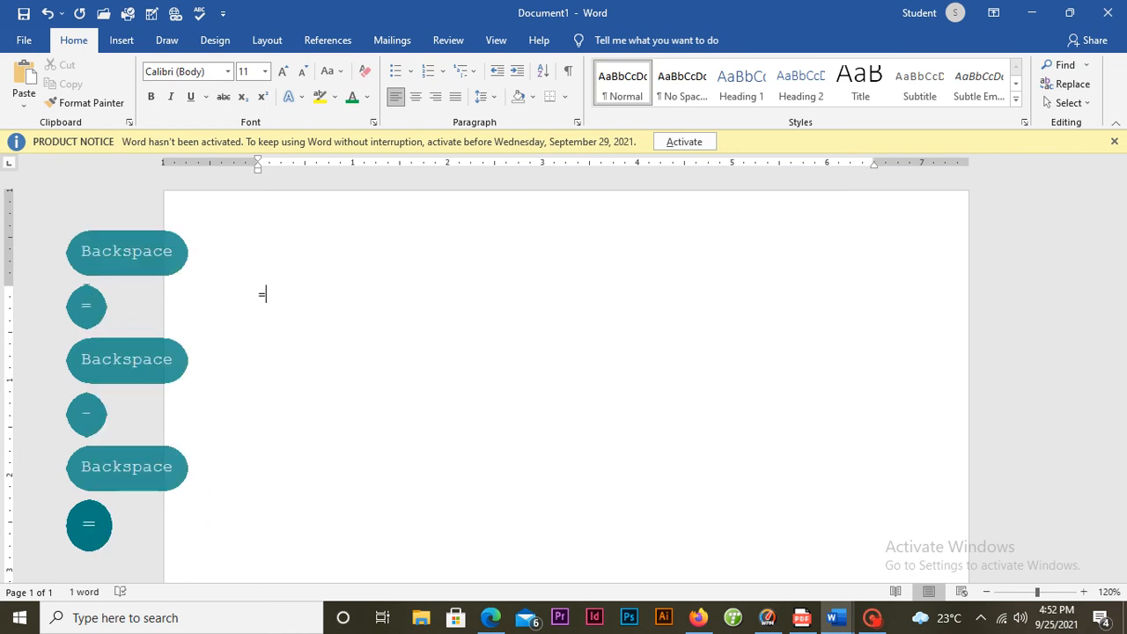
pyautogui.write('rand')
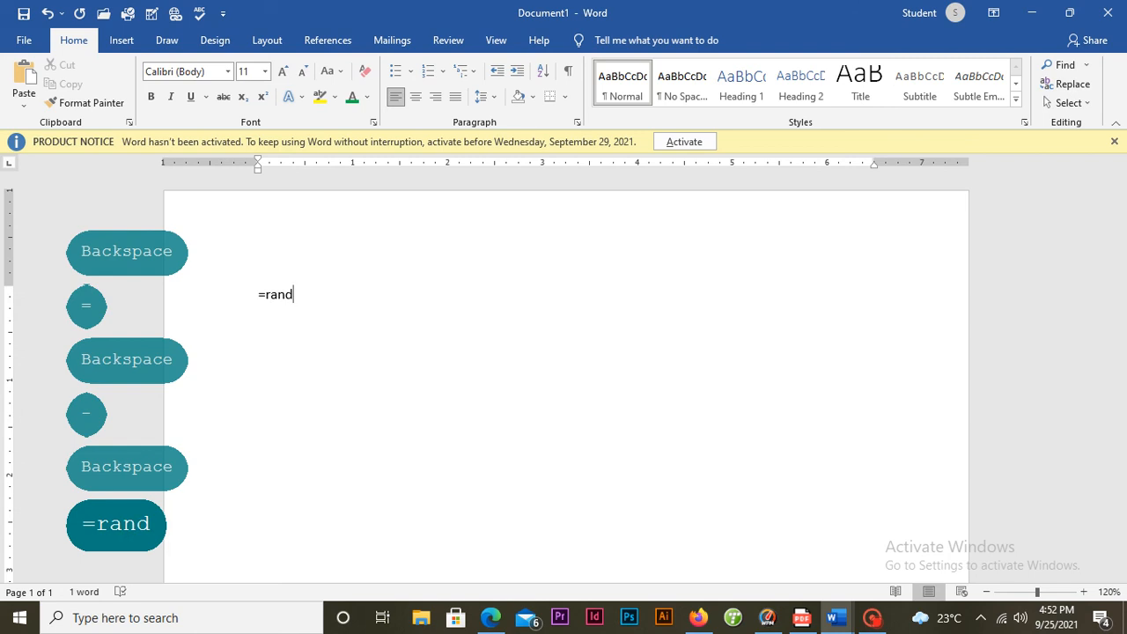
pyautogui.write('(')
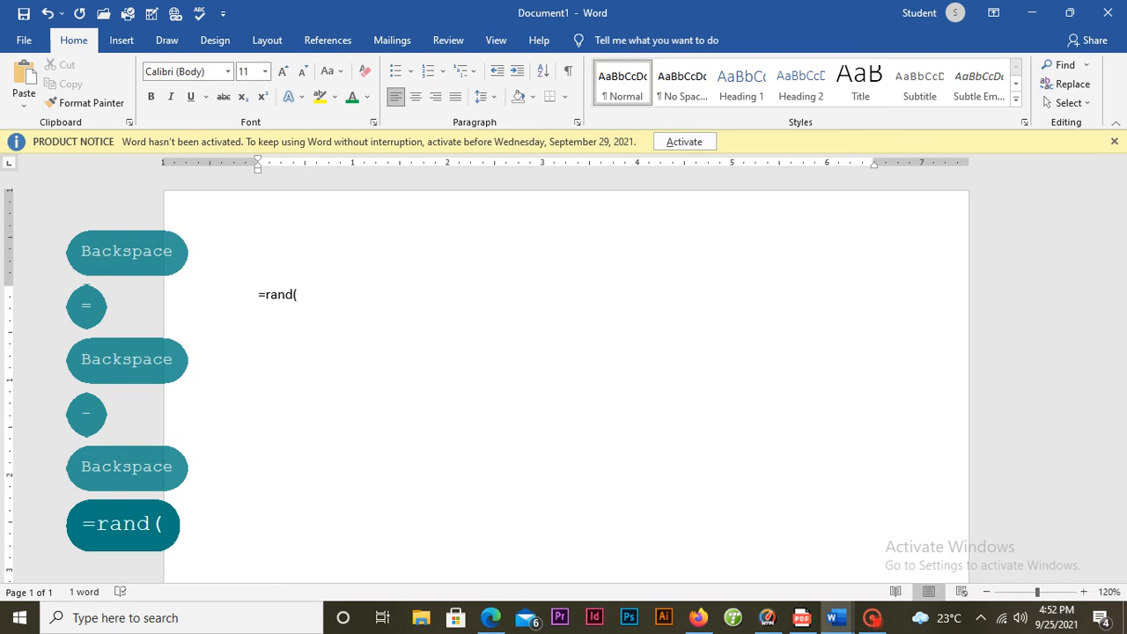
pyautogui.write('4, ')
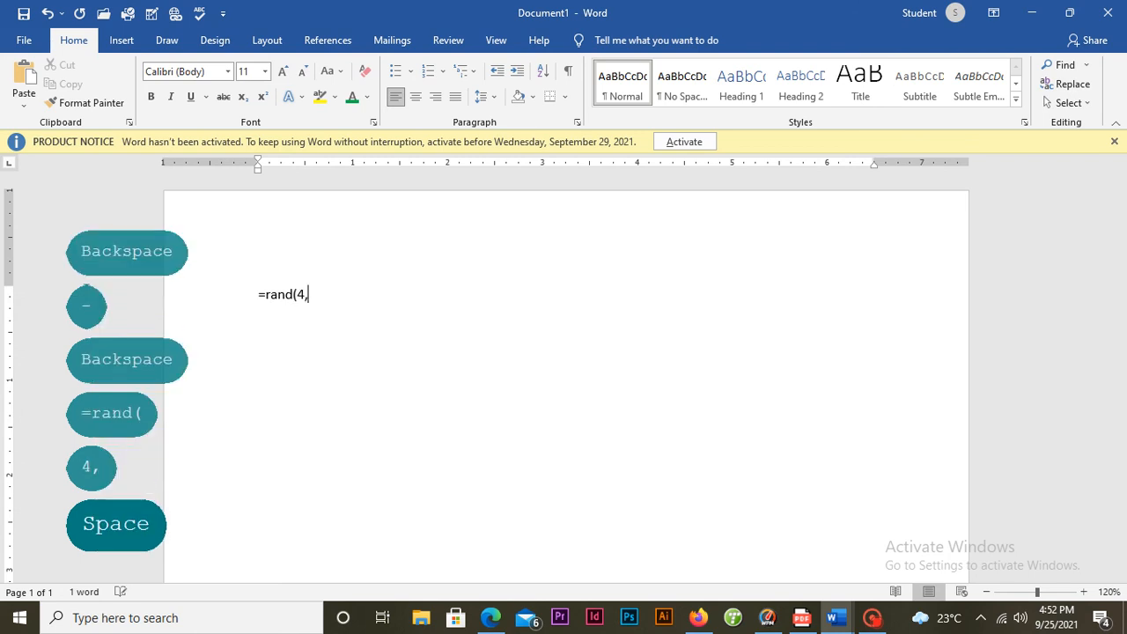
pyautogui.write('8')
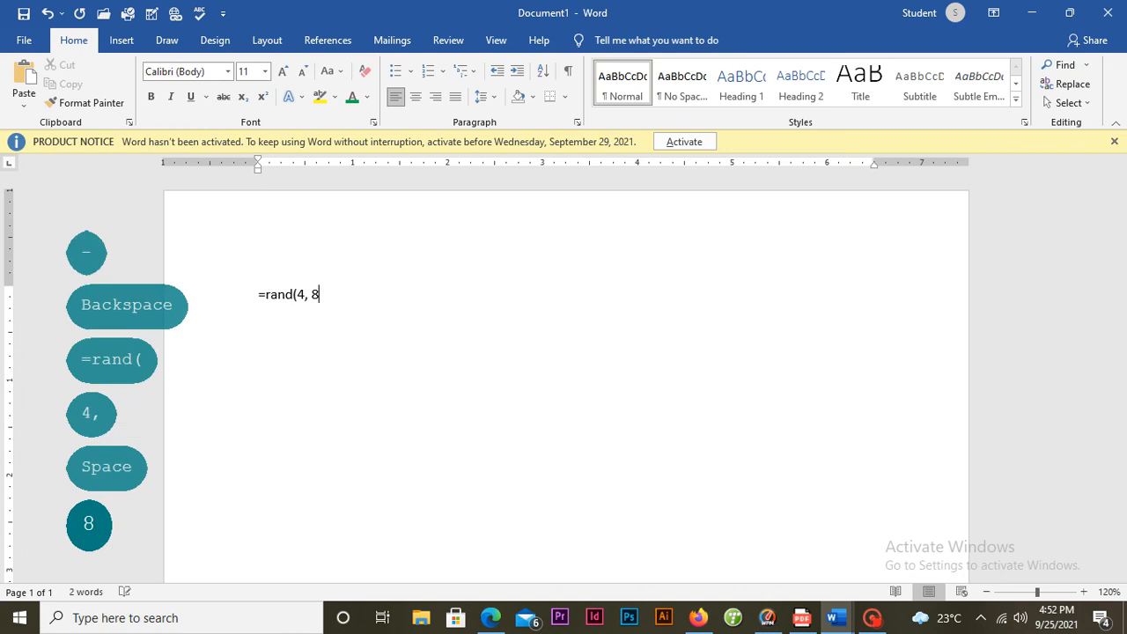
pyautogui.write(')')
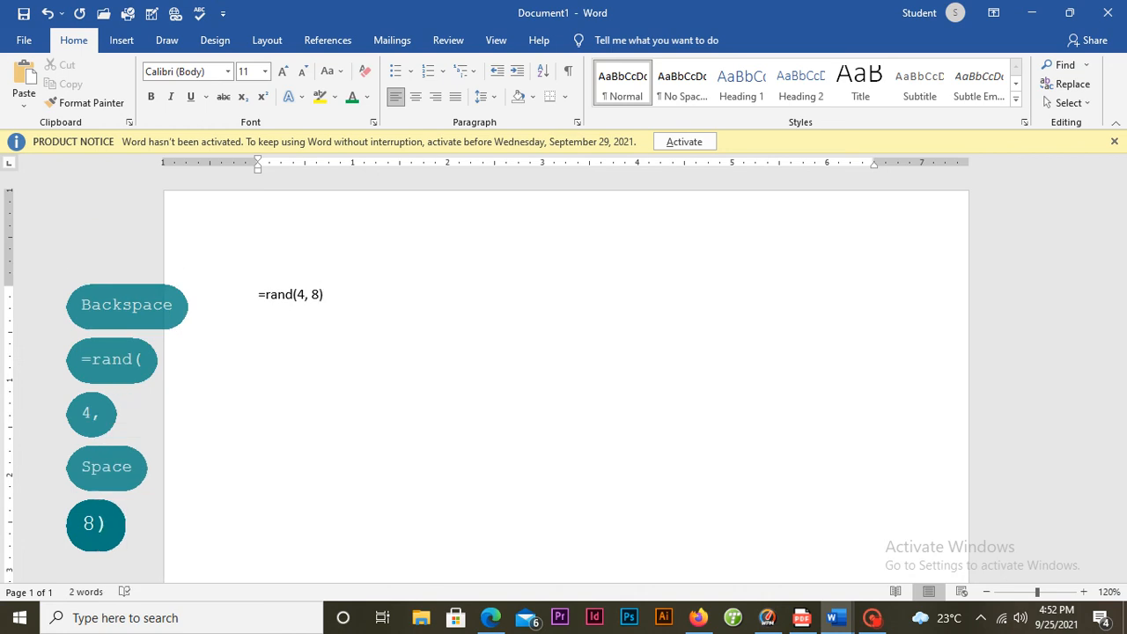
pyautogui.press('Return')
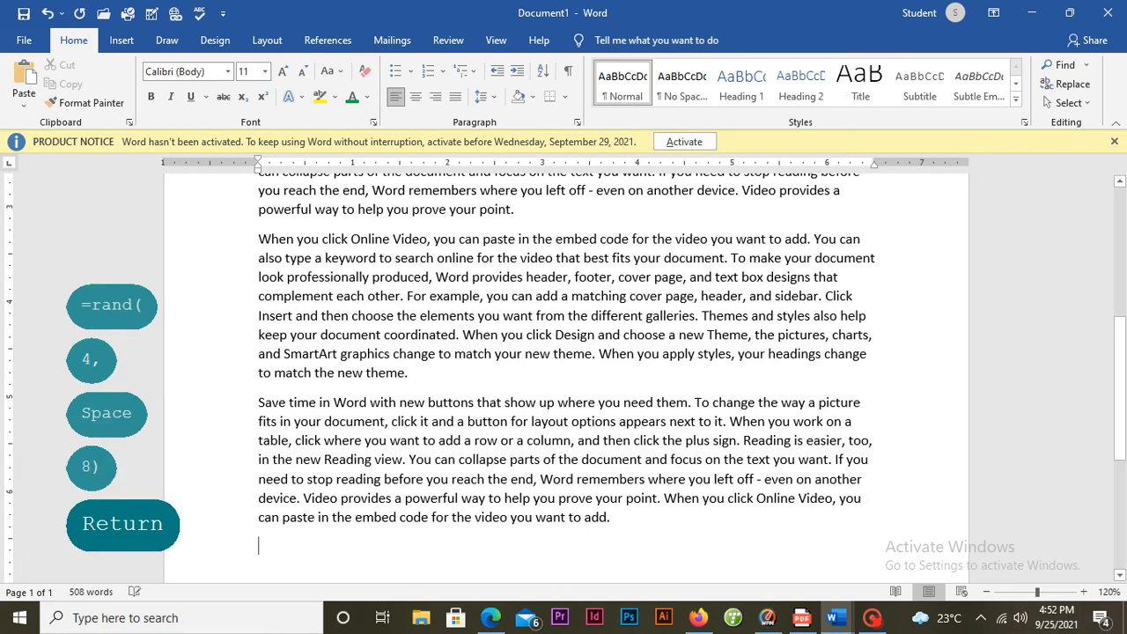
# Check the document's word count statistics, including pages, characters, paragraphs and lines.
pyautogui.scroll(6, 563, 374)
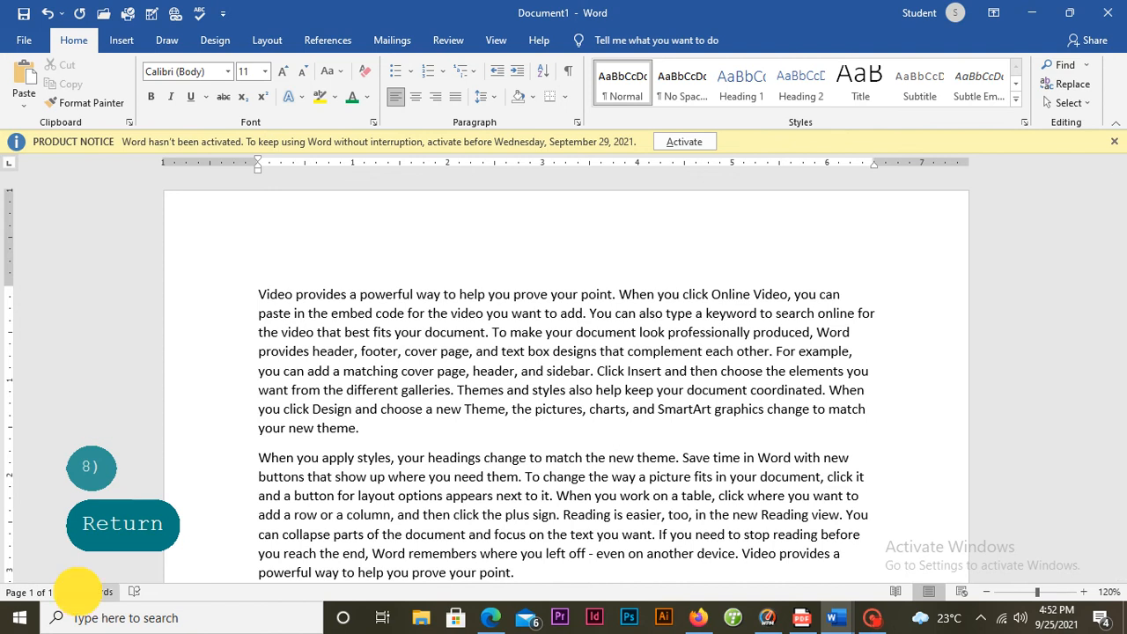
pyautogui.click(90, 592)
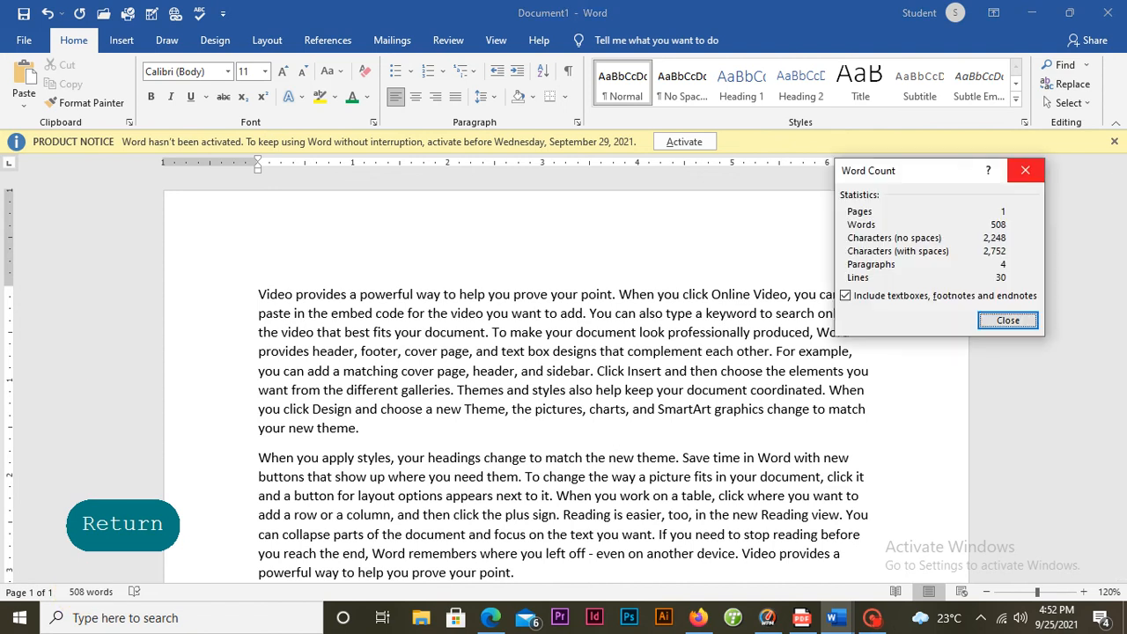
pyautogui.click(1026, 171)
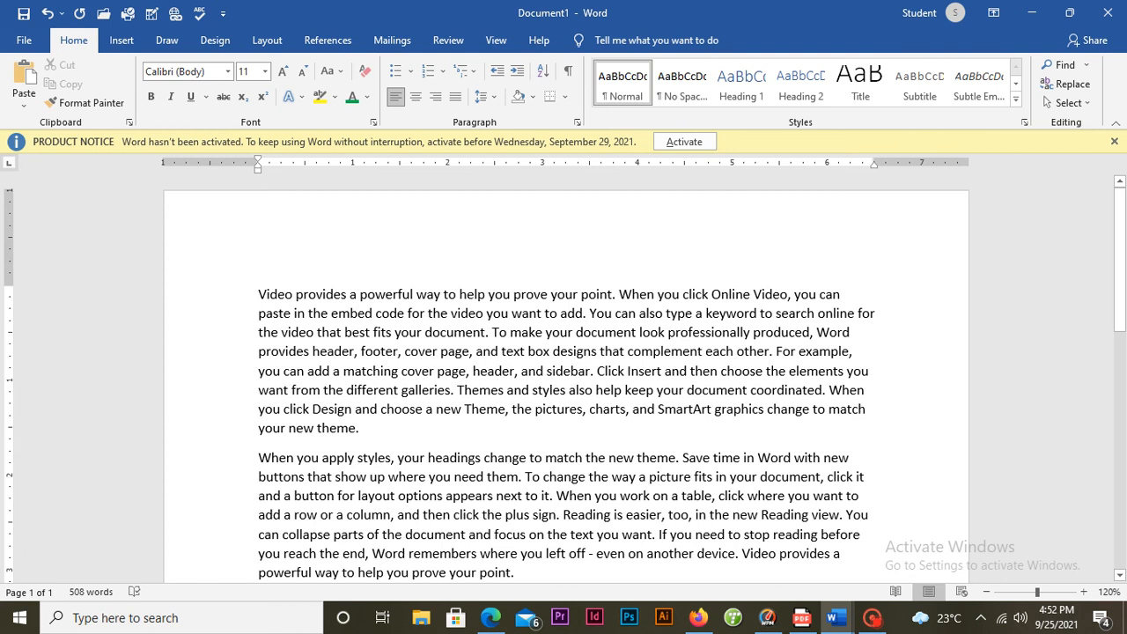
# Add the title line "The Lion and The Jewel" above the first paragraph of the sample text.
pyautogui.press('Return')
pyautogui.press('Return')
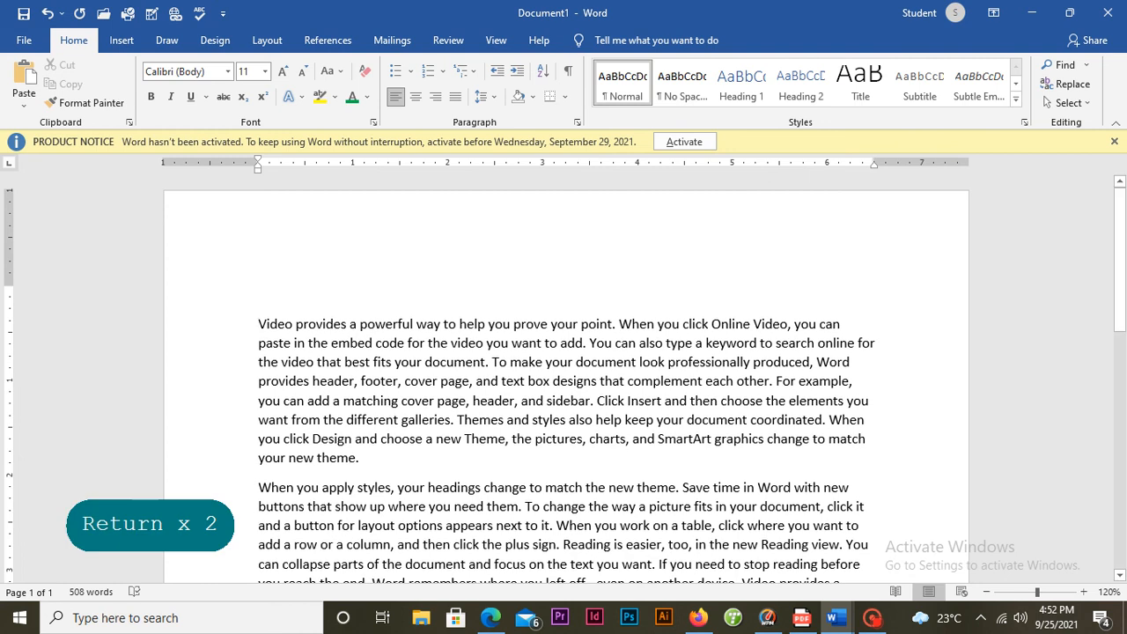
pyautogui.press('Up')
pyautogui.press('capslock')
pyautogui.write('T')
pyautogui.press('capslock')
pyautogui.write('he')
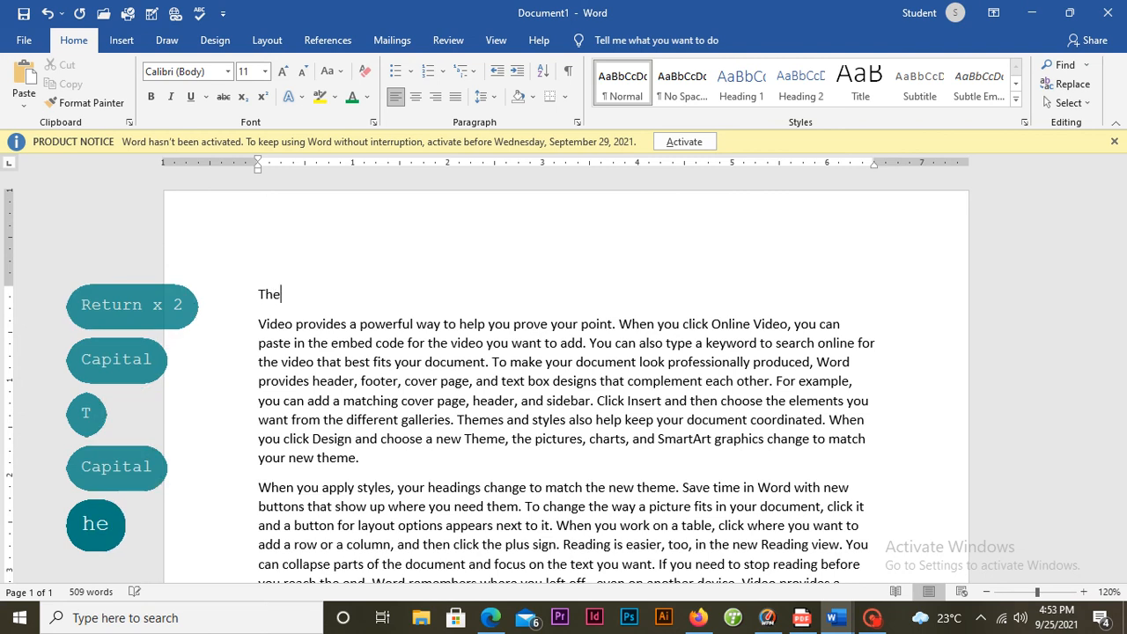
pyautogui.press('capslock')
pyautogui.write('L')
pyautogui.press('capslock')
pyautogui.write('i')
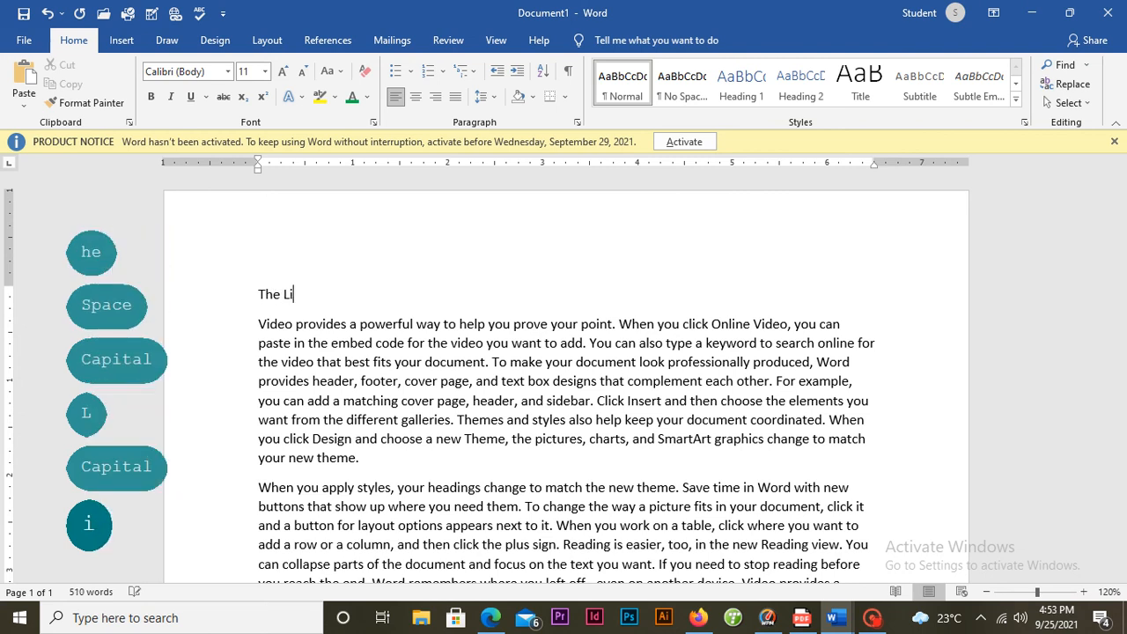
pyautogui.write('on and')
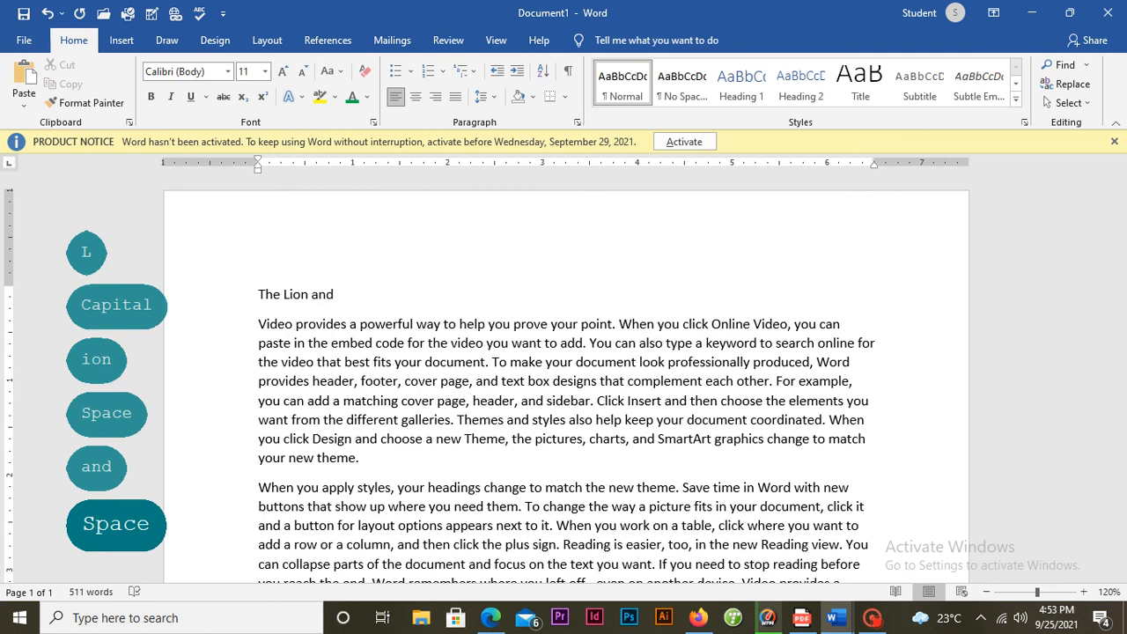
pyautogui.press('capslock')
pyautogui.write('T')
pyautogui.press('capslock')
pyautogui.write('he')
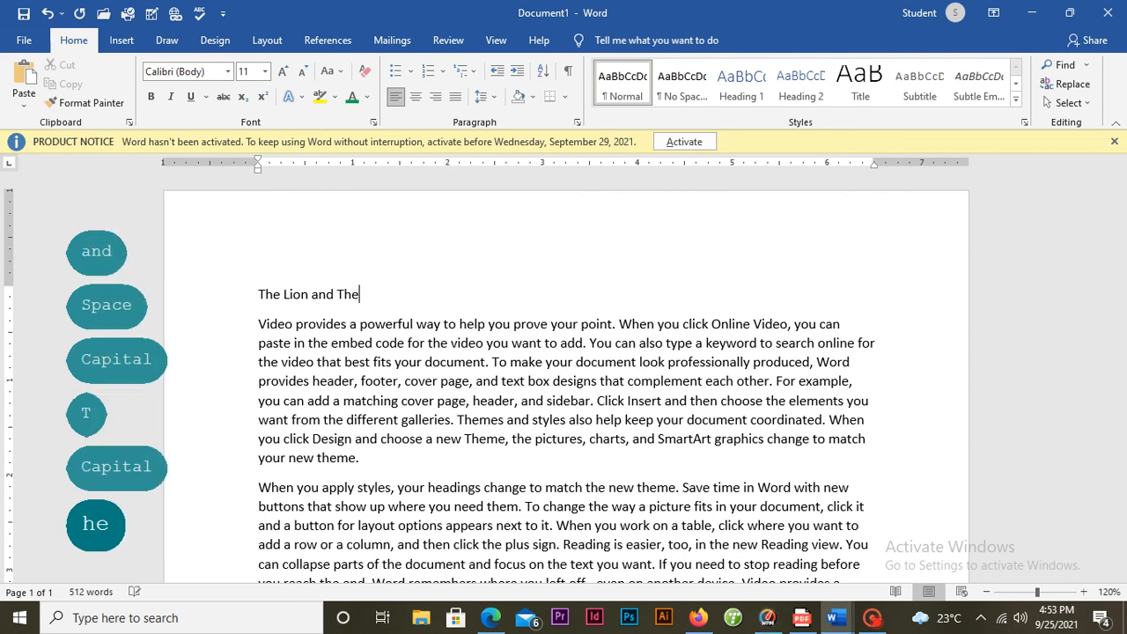
pyautogui.press('capslock')
pyautogui.write('J')
pyautogui.press('capslock')
pyautogui.write('ewel')
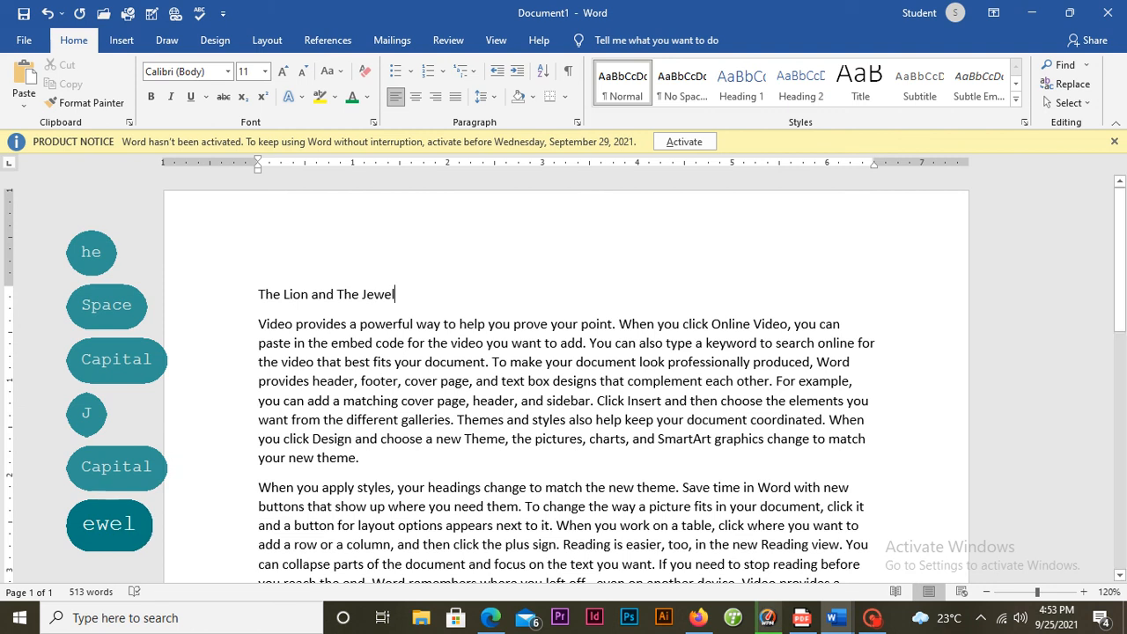
pyautogui.moveTo(394, 296); pyautogui.dragTo(238, 297)
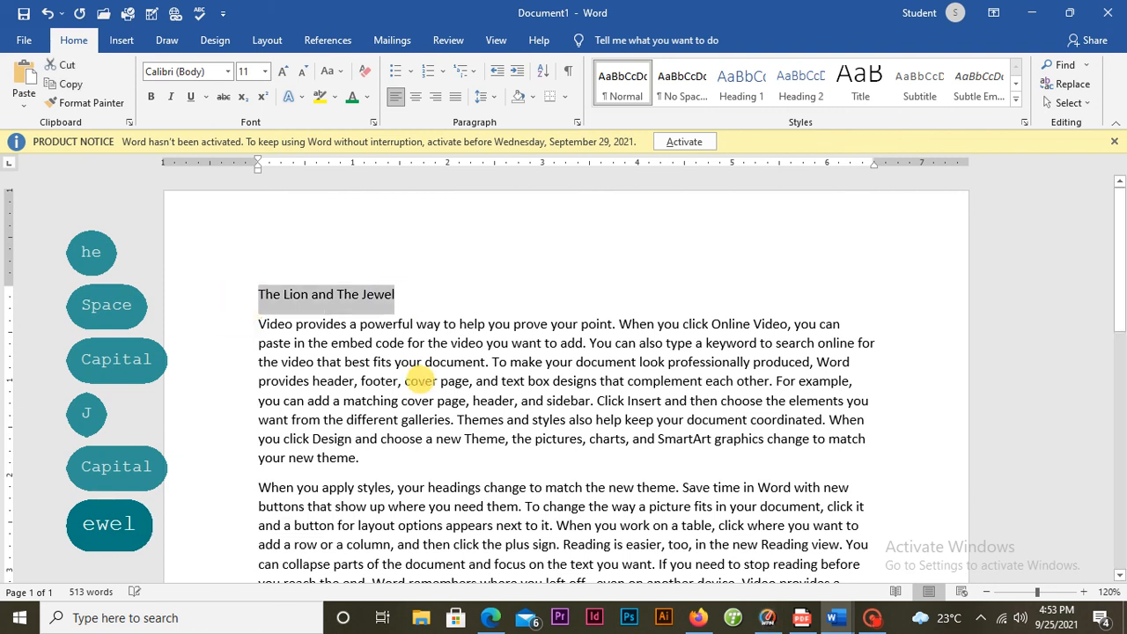
pyautogui.click(558, 343)
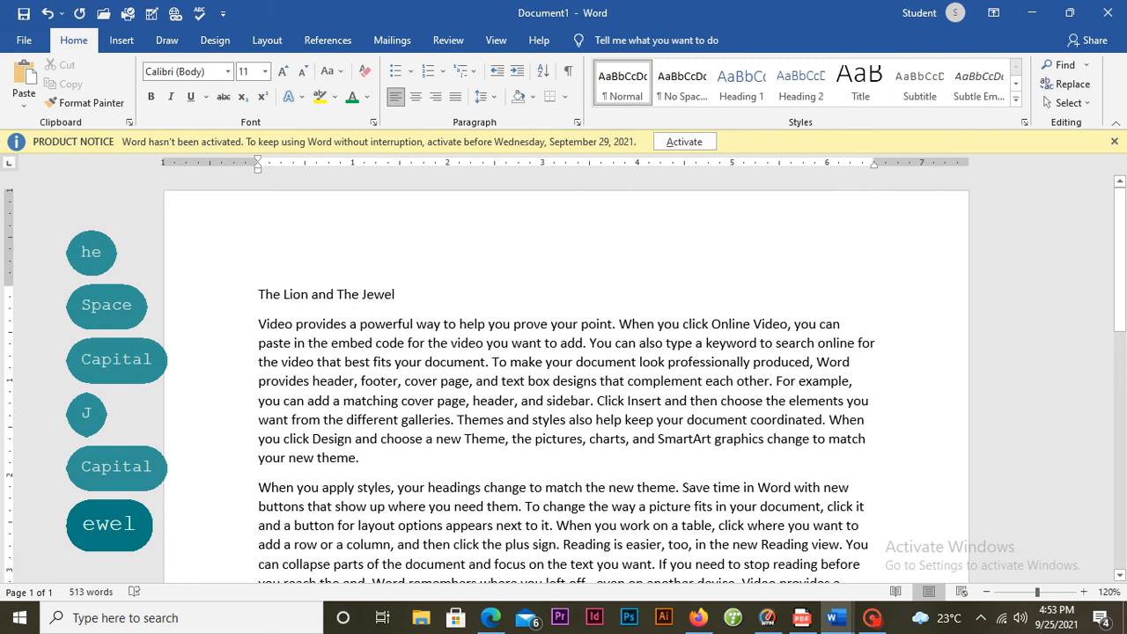
pyautogui.moveTo(390, 294); pyautogui.dragTo(244, 308)
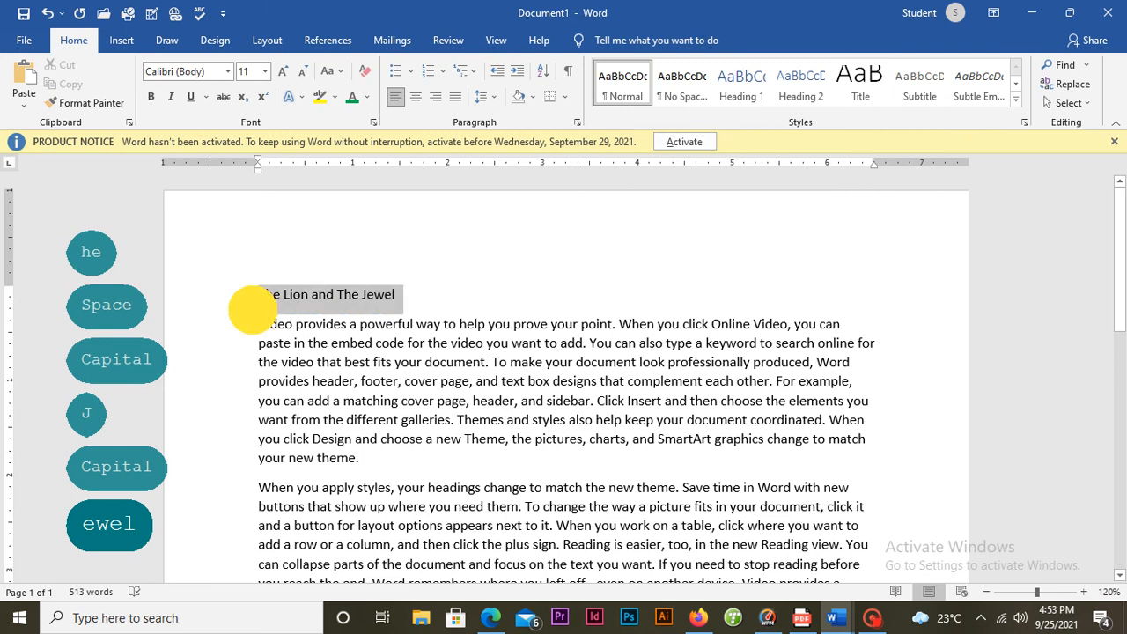
pyautogui.click(257, 280)
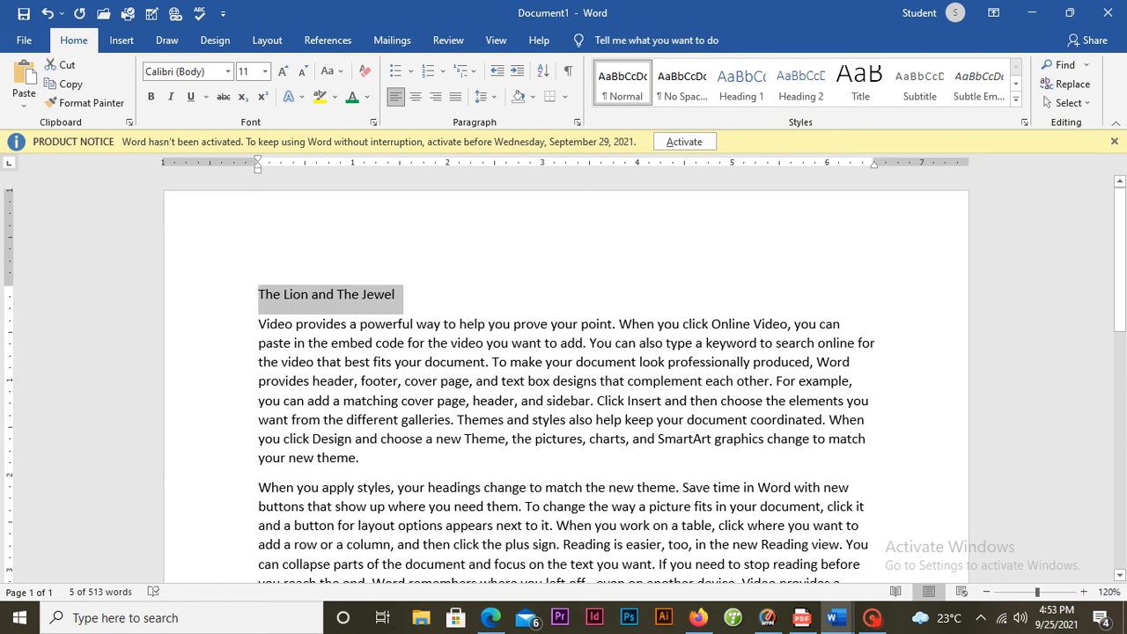
pyautogui.moveTo(261, 344); pyautogui.dragTo(361, 460)
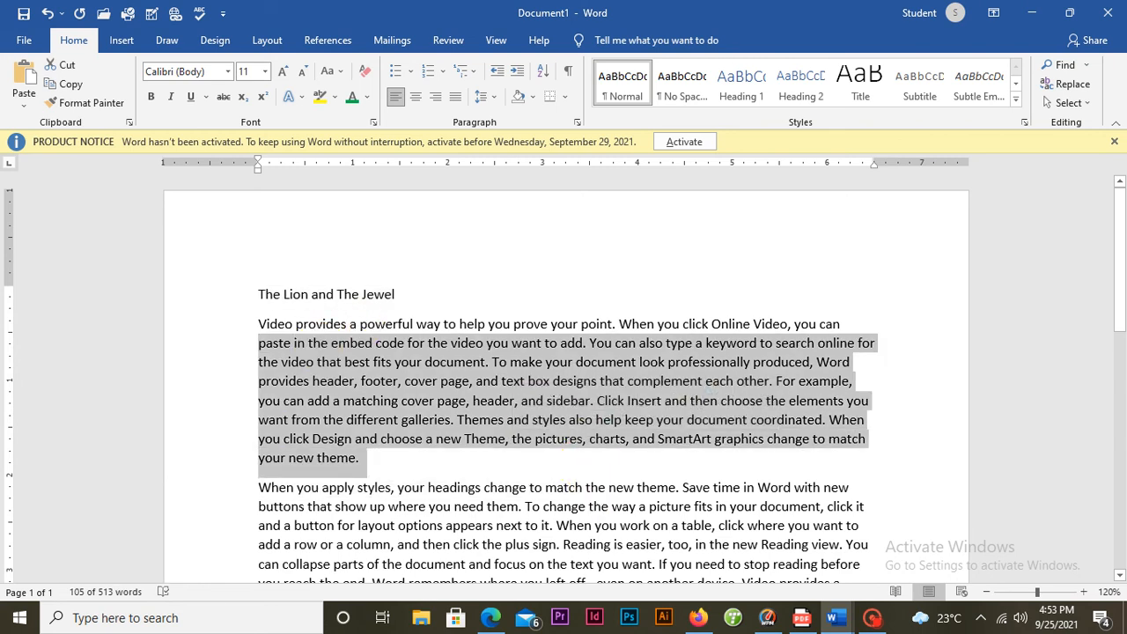
pyautogui.moveTo(401, 295); pyautogui.dragTo(251, 300)
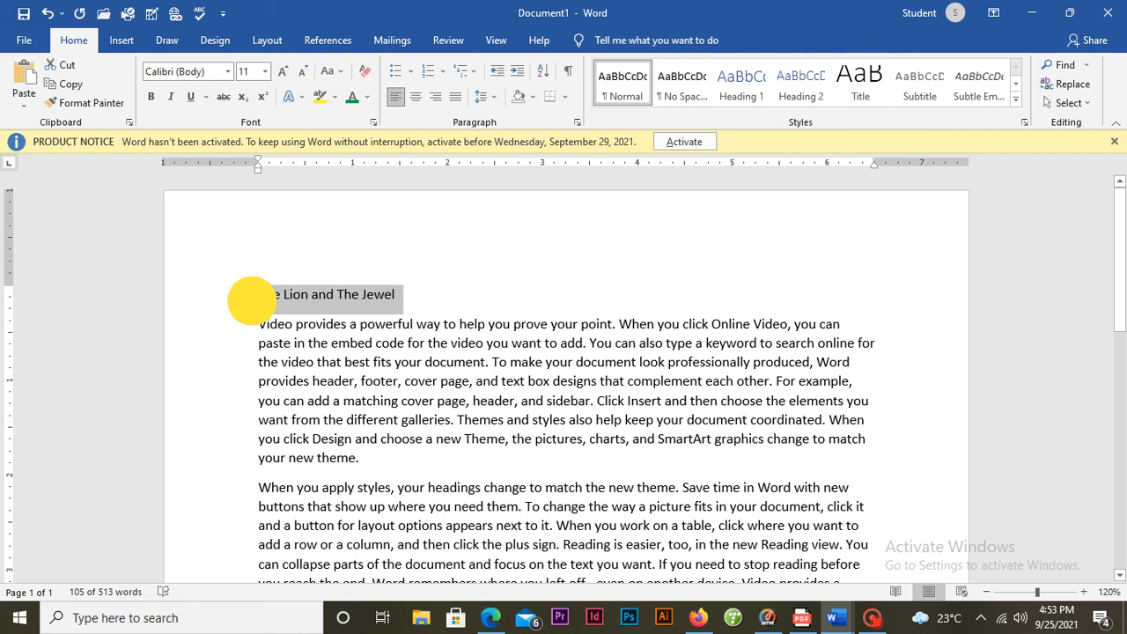
pyautogui.click(271, 355)
pyautogui.moveTo(263, 326); pyautogui.dragTo(564, 502)
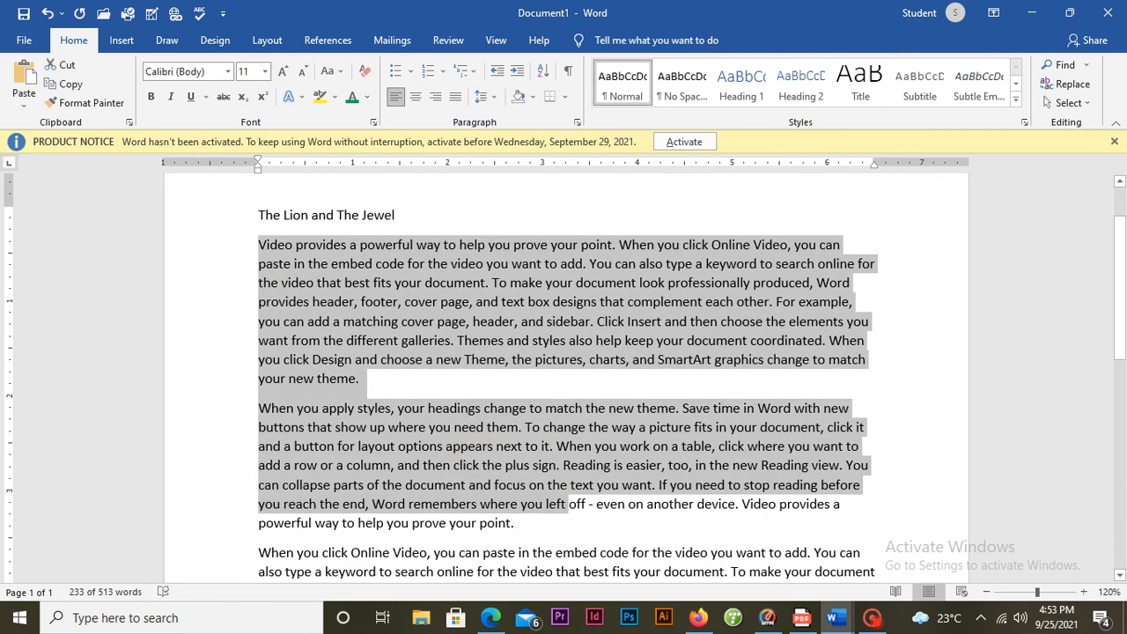
# Make the title "The Lion and The Jewel" bold.
pyautogui.moveTo(401, 217); pyautogui.dragTo(264, 223)
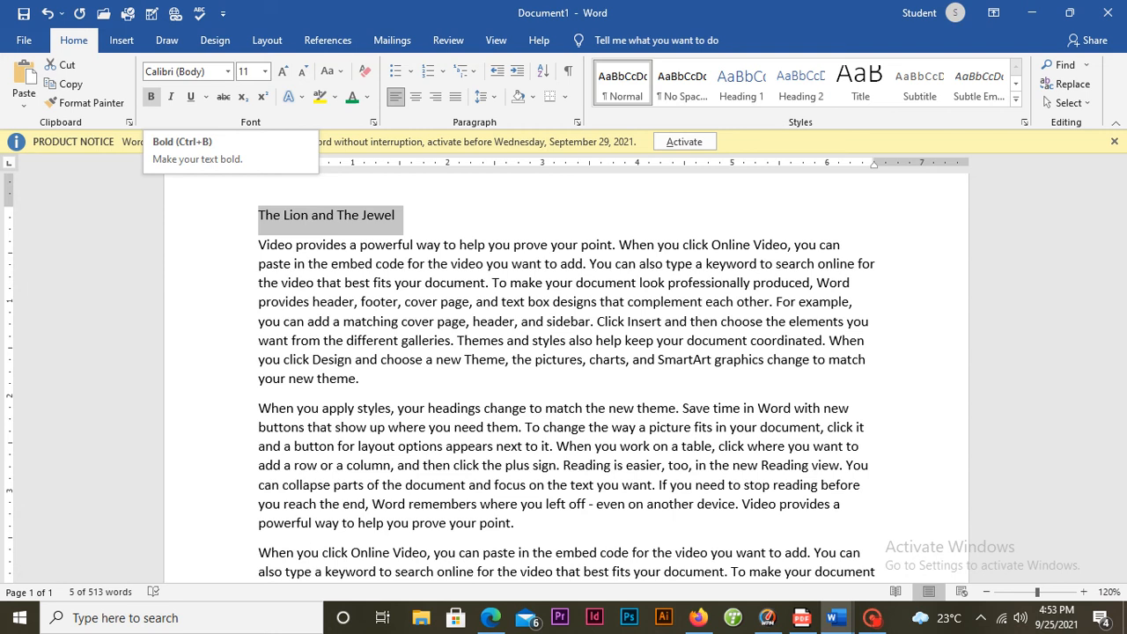
pyautogui.click(151, 97)
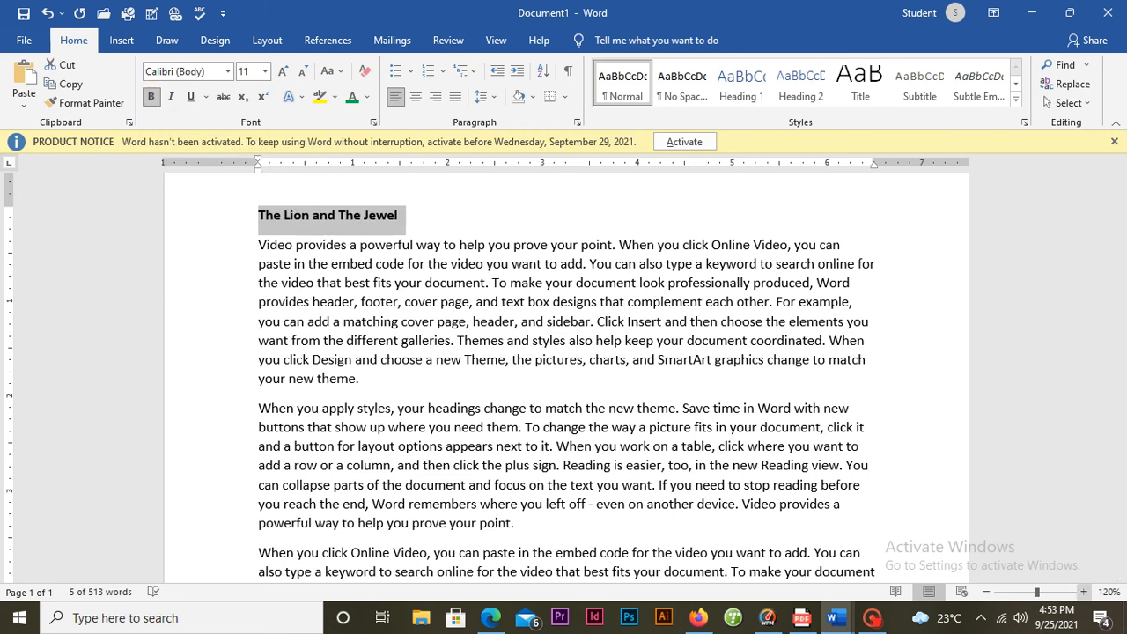
pyautogui.click(1083, 592)
pyautogui.click(1083, 592)
pyautogui.click(1083, 592)
pyautogui.click(1083, 591)
pyautogui.click(1082, 592)
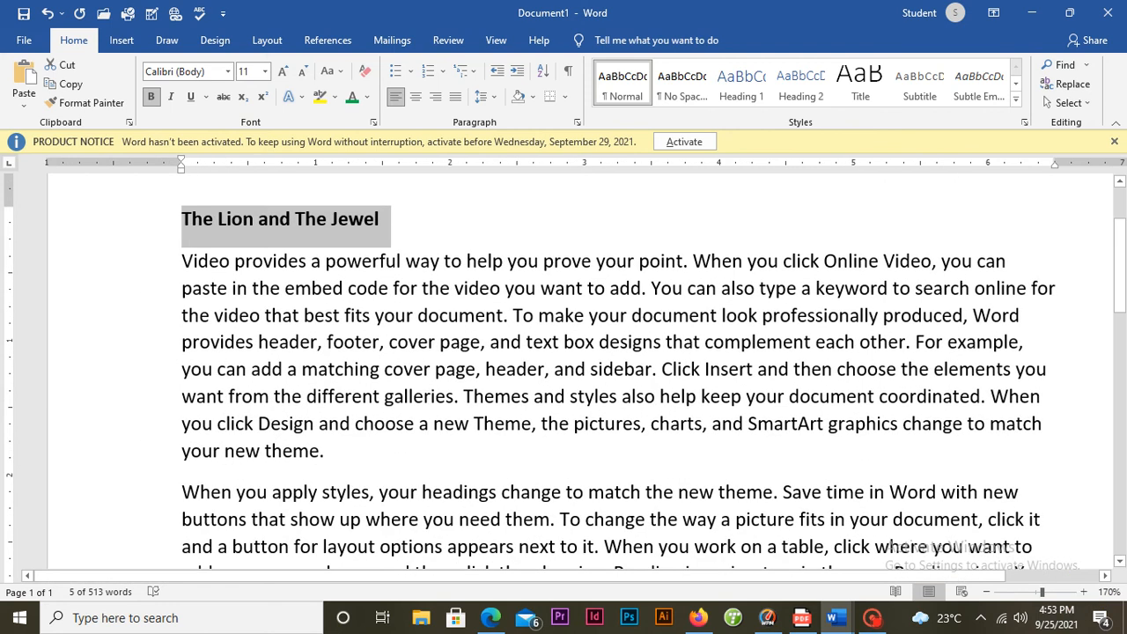
pyautogui.click(480, 240)
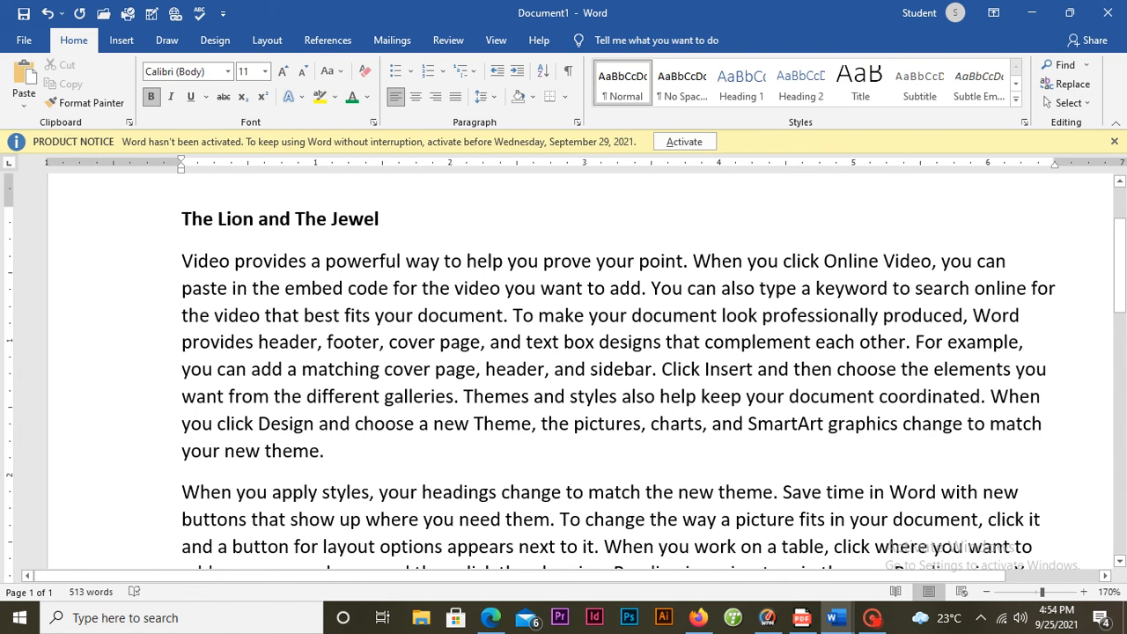
pyautogui.moveTo(253, 288); pyautogui.dragTo(343, 289)
pyautogui.click(294, 288)
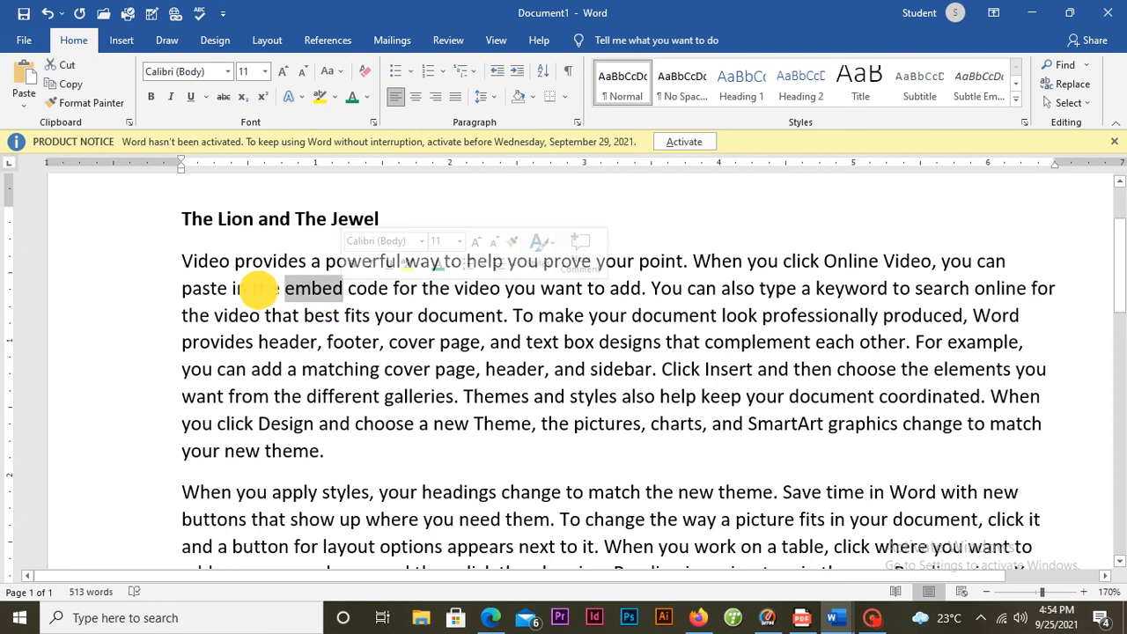
pyautogui.moveTo(183, 288); pyautogui.dragTo(1050, 286)
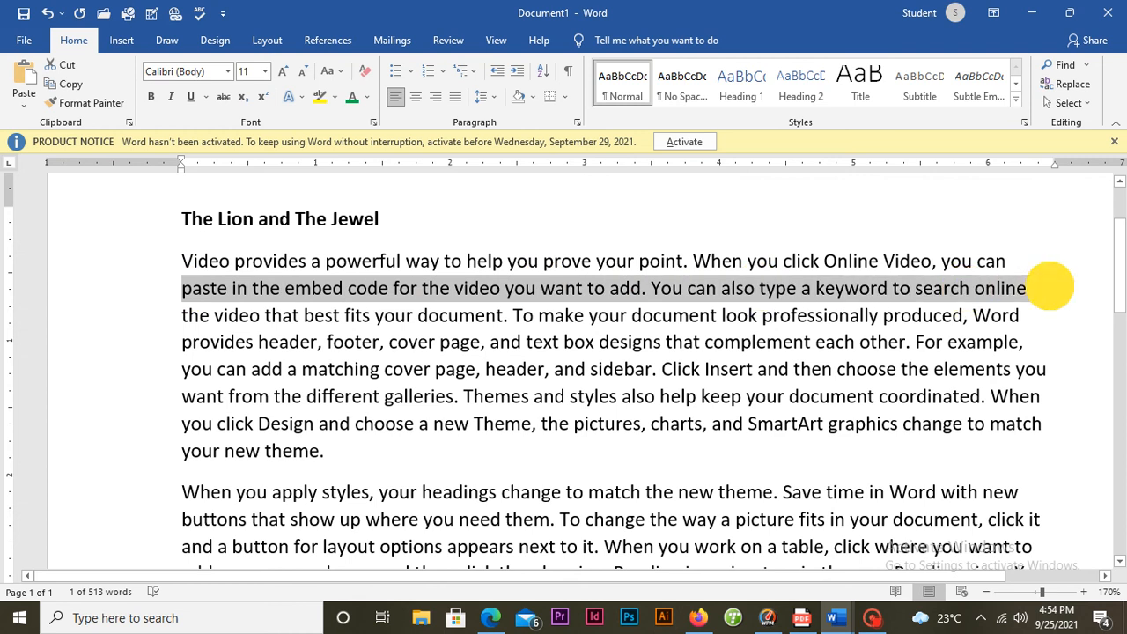
pyautogui.click(123, 269)
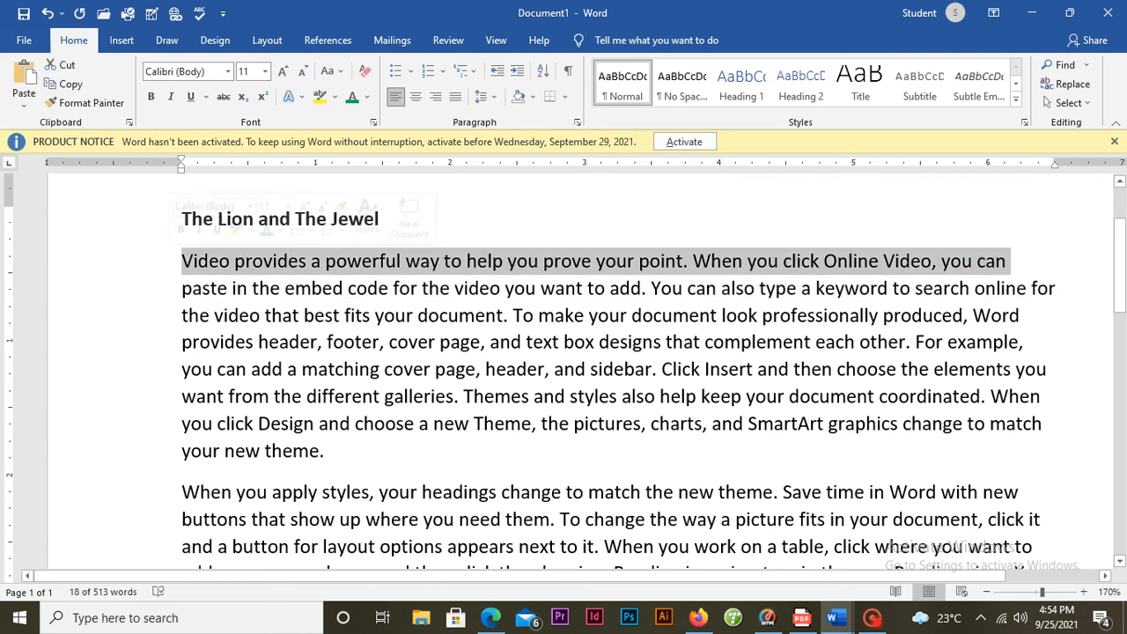
pyautogui.moveTo(181, 288); pyautogui.dragTo(912, 356)
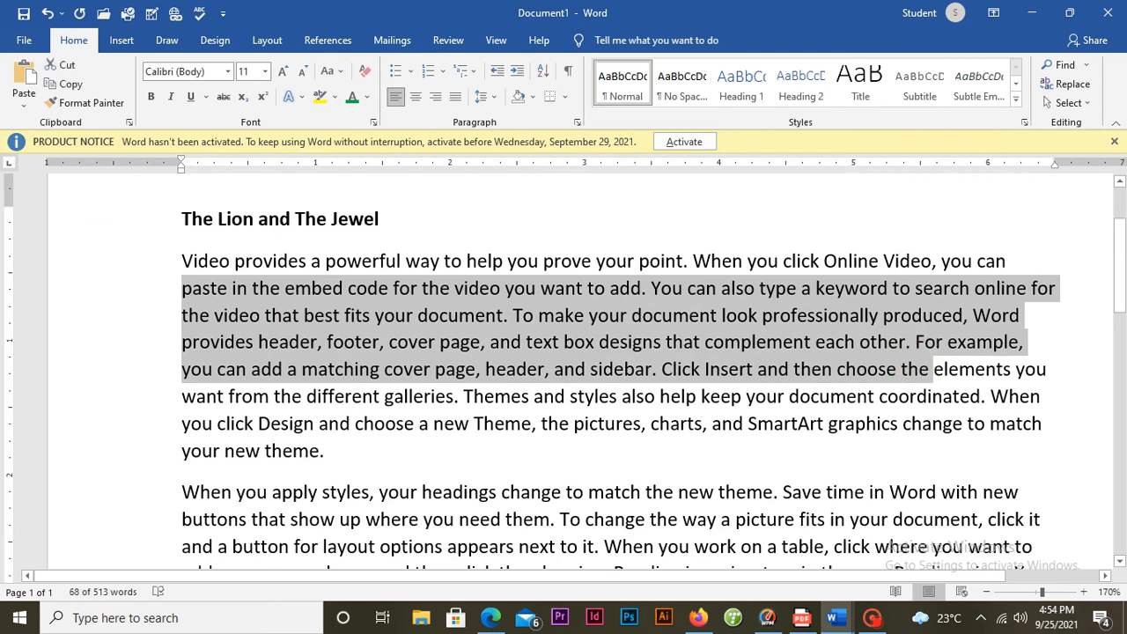
# Italicize the whole first paragraph below the title, starting with "Video provides a powerful way".
pyautogui.moveTo(166, 257); pyautogui.dragTo(1058, 445)
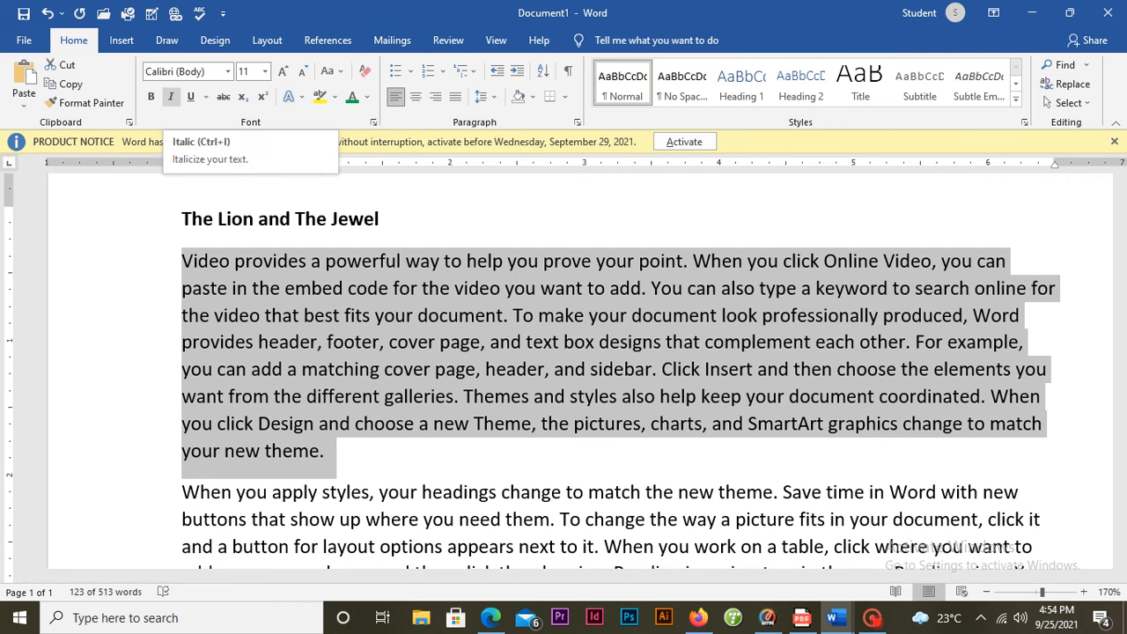
pyautogui.click(171, 97)
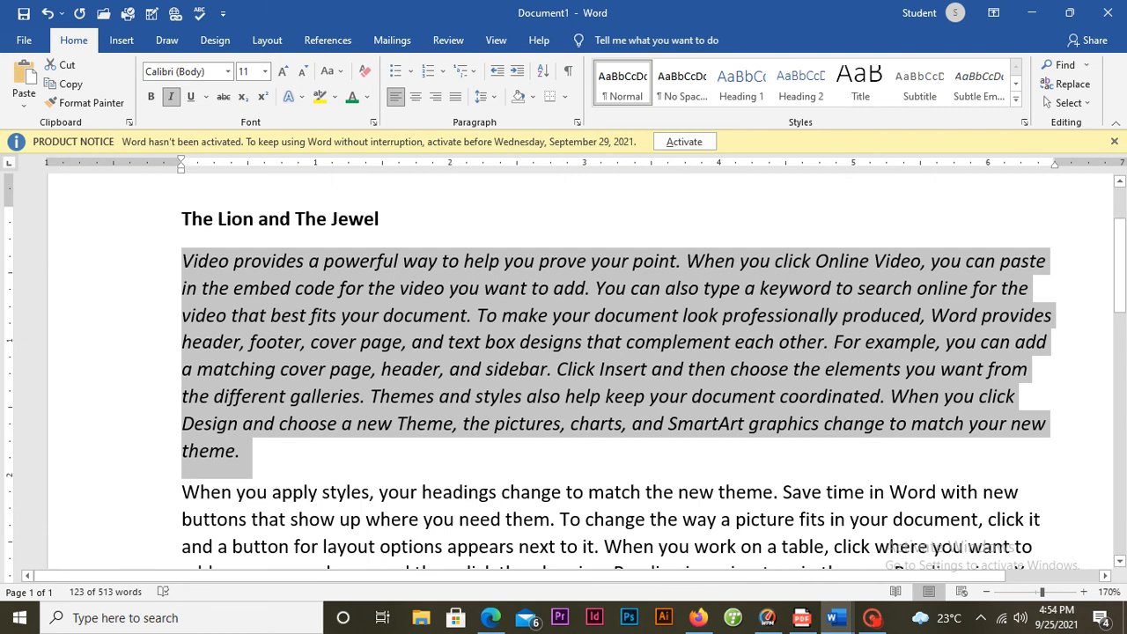
# Apply a thick underline to the title "The Lion and The Jewel".
pyautogui.click(381, 220)
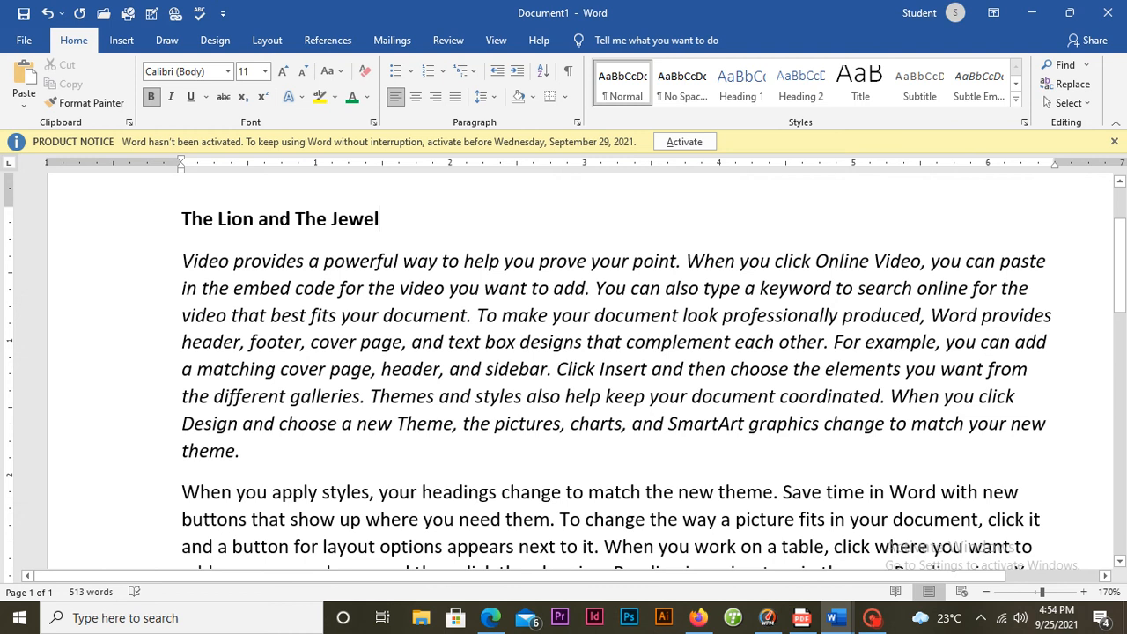
pyautogui.moveTo(381, 219); pyautogui.dragTo(192, 226)
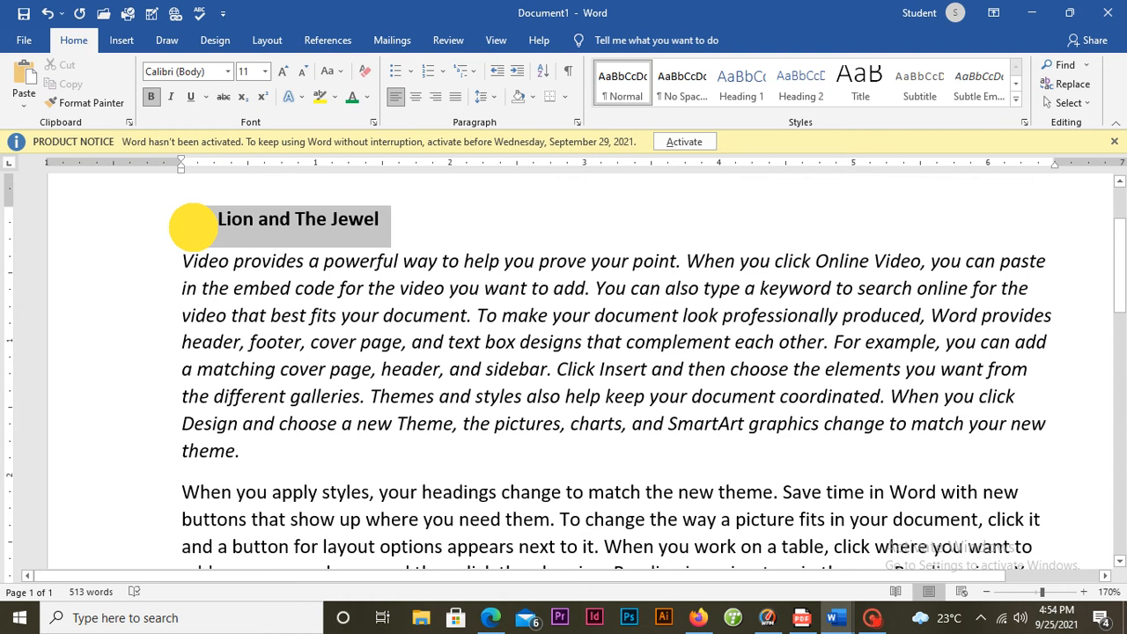
pyautogui.moveTo(192, 227); pyautogui.dragTo(186, 221)
pyautogui.click(421, 229)
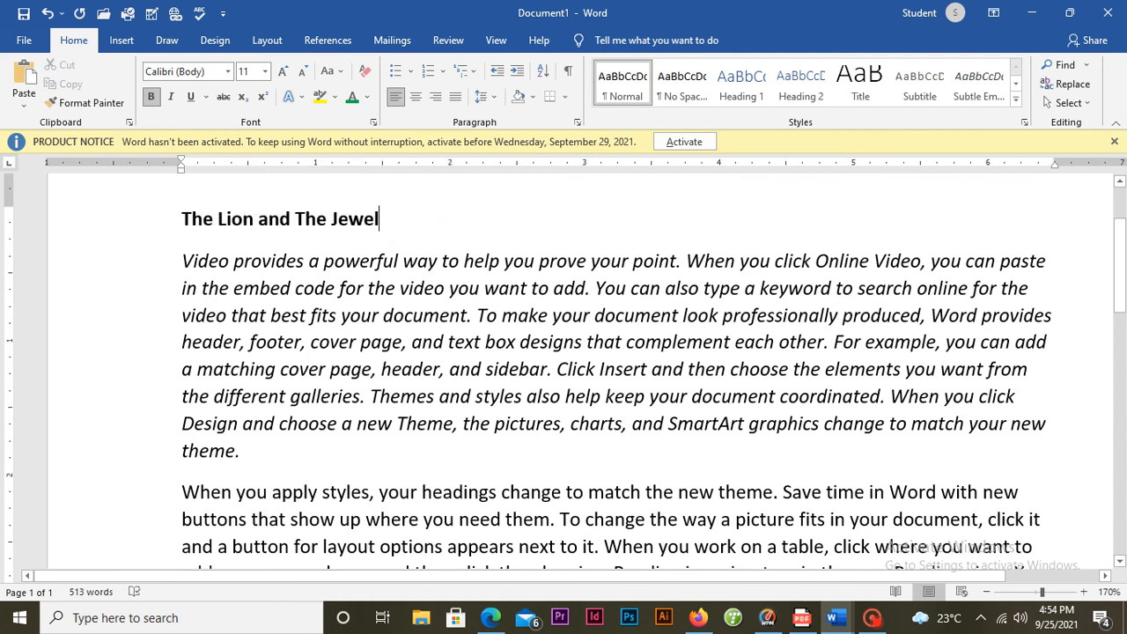
pyautogui.moveTo(382, 220); pyautogui.dragTo(193, 225)
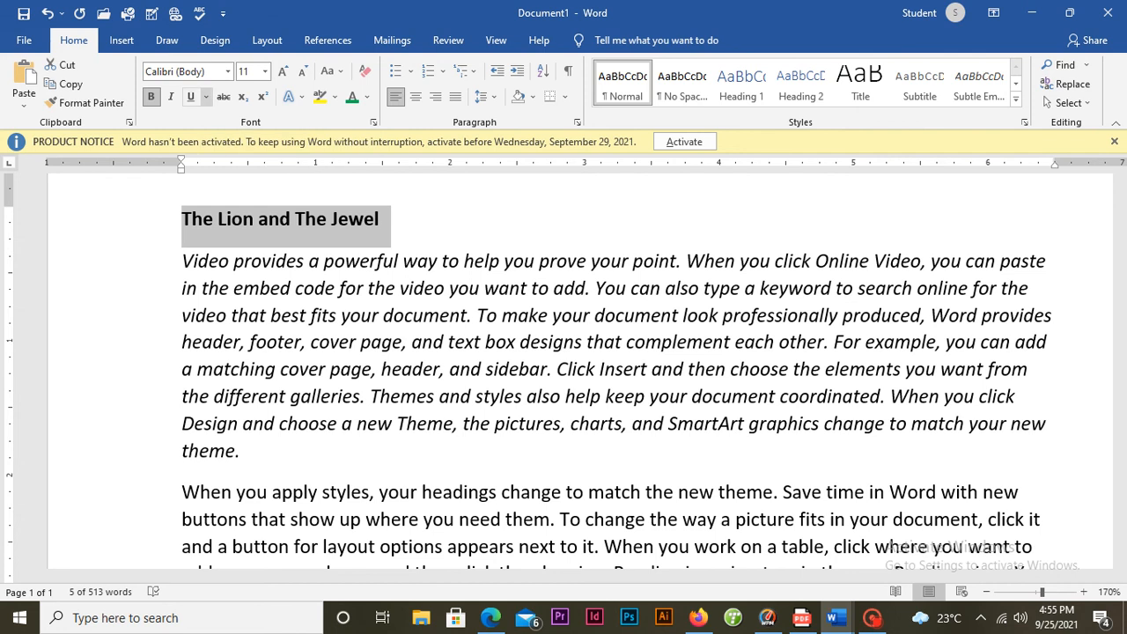
pyautogui.click(206, 97)
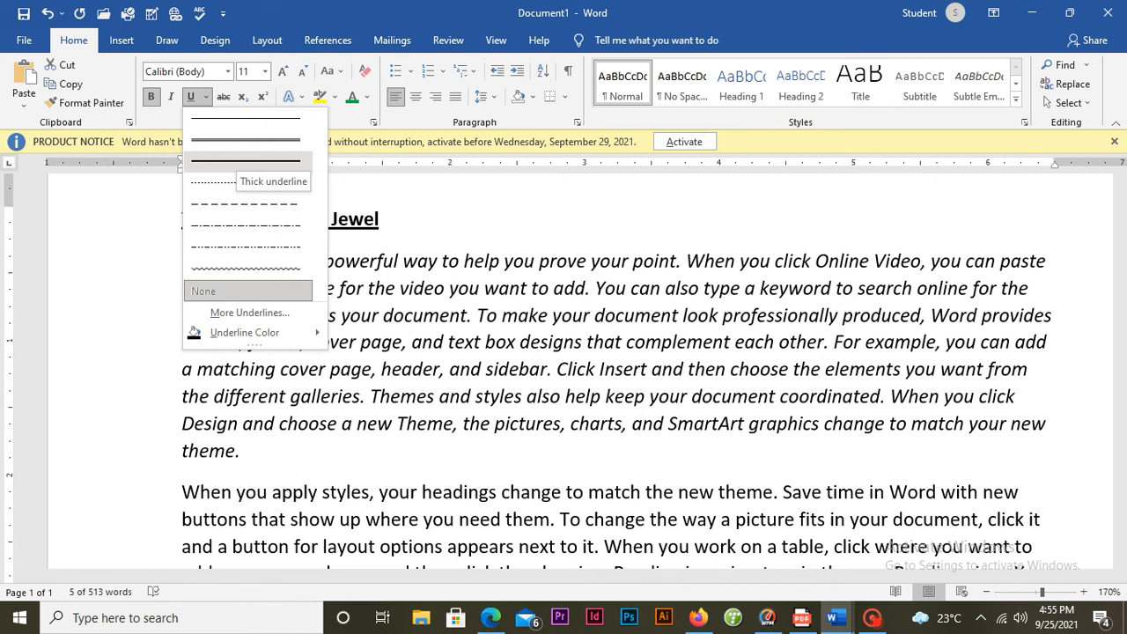
pyautogui.click(246, 161)
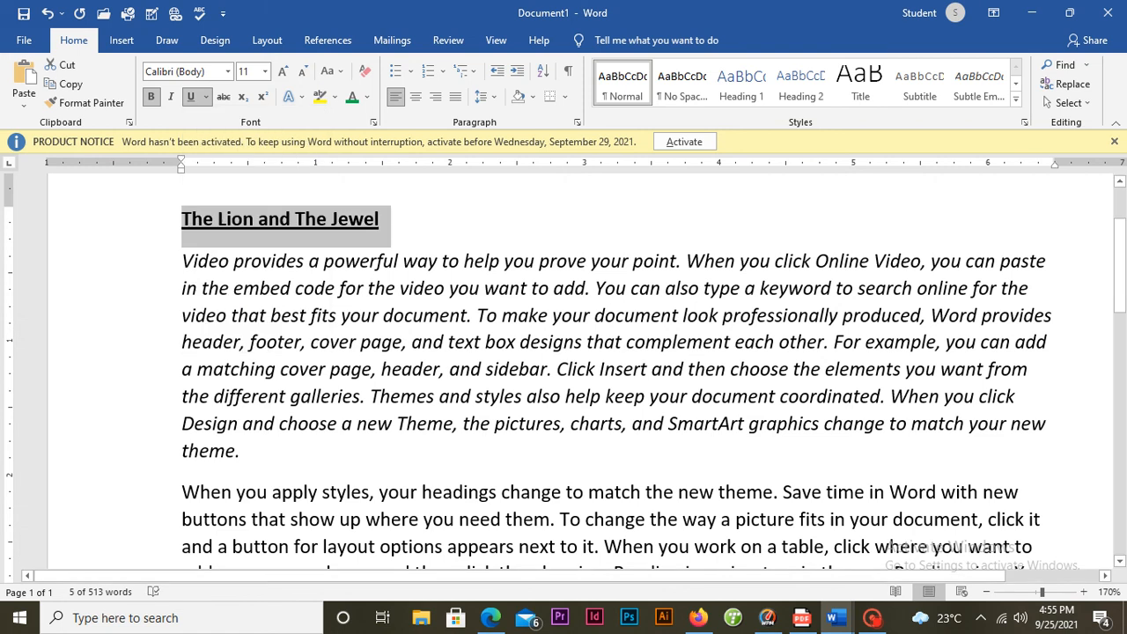
pyautogui.click(450, 288)
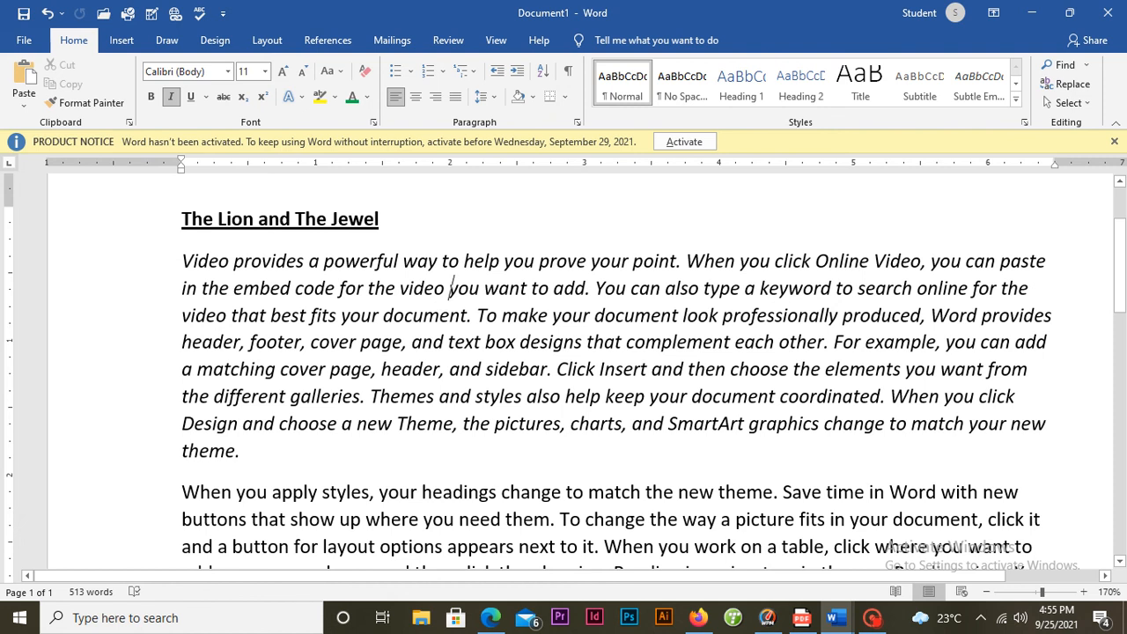
# Strike through the first paragraph's third line, from "video that best fits your document" to "Word provides".
pyautogui.scroll(-5, 616, 370)
pyautogui.scroll(4, 617, 370)
pyautogui.scroll(1, 617, 369)
pyautogui.moveTo(185, 314); pyautogui.dragTo(1060, 310)
pyautogui.press('Left')
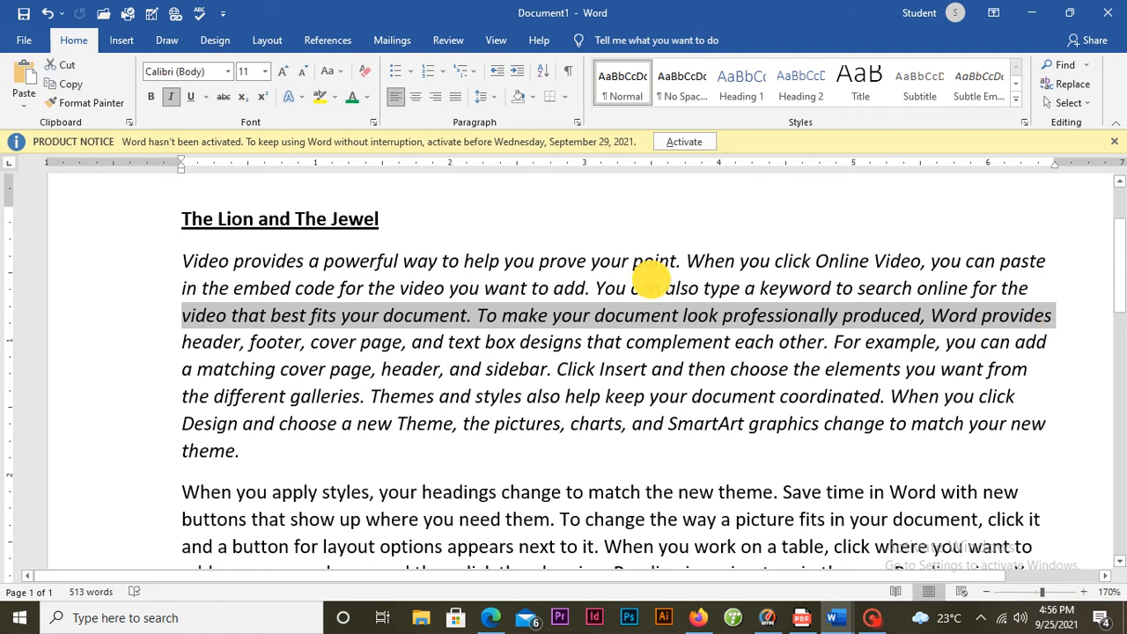
pyautogui.click(223, 97)
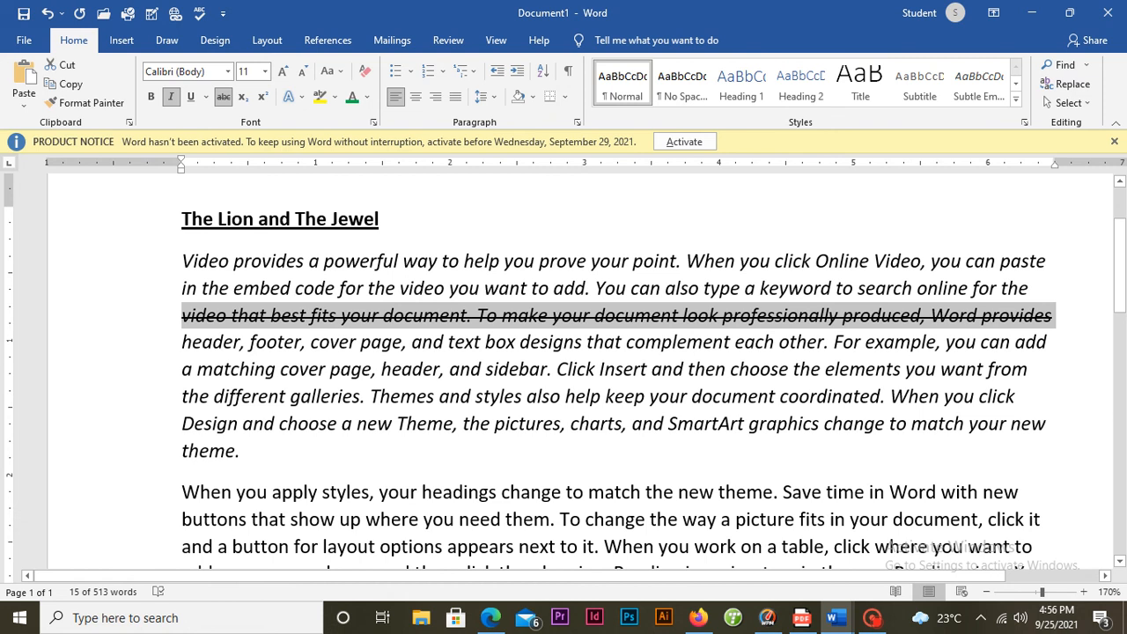
# Apply double strikethrough to the words "header, and sidebar" in the first paragraph.
pyautogui.moveTo(392, 370); pyautogui.dragTo(548, 370)
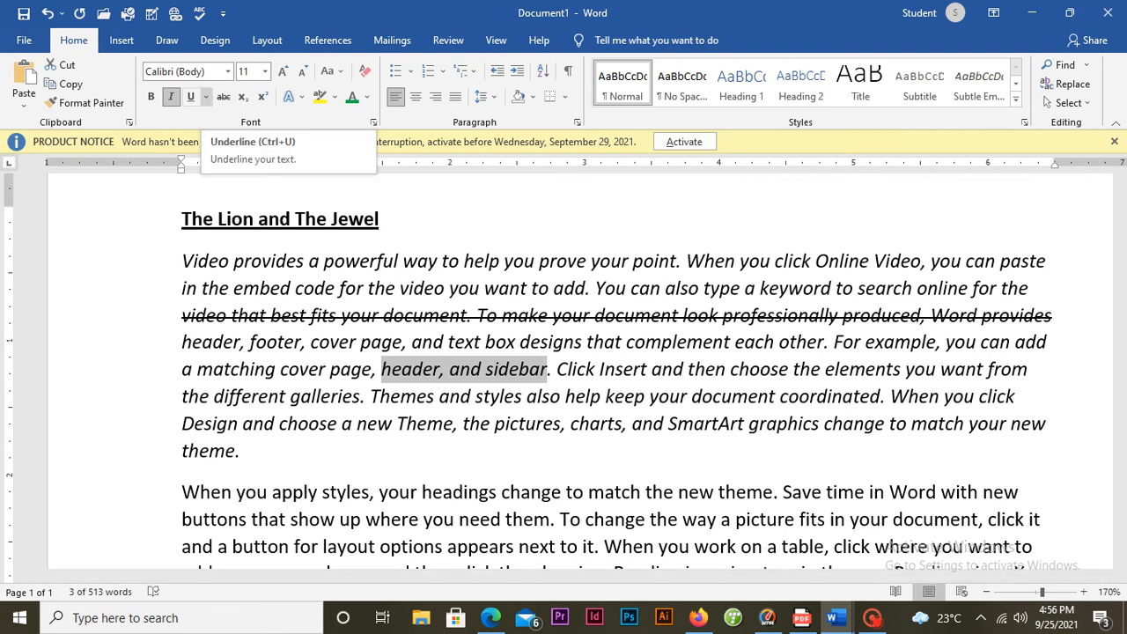
pyautogui.click(206, 97)
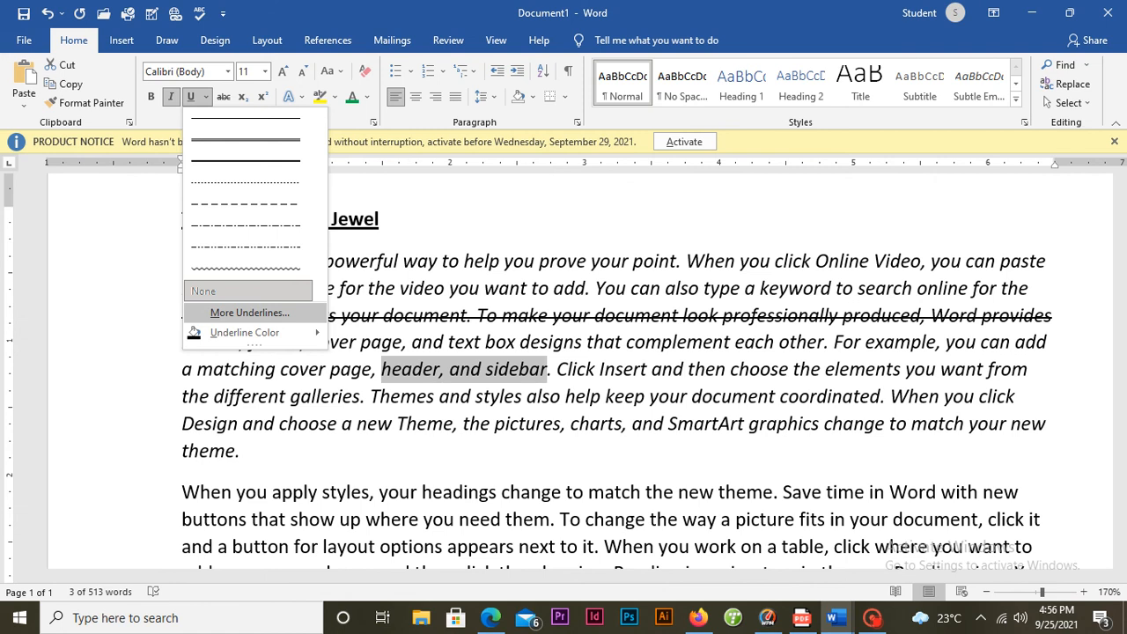
pyautogui.click(240, 313)
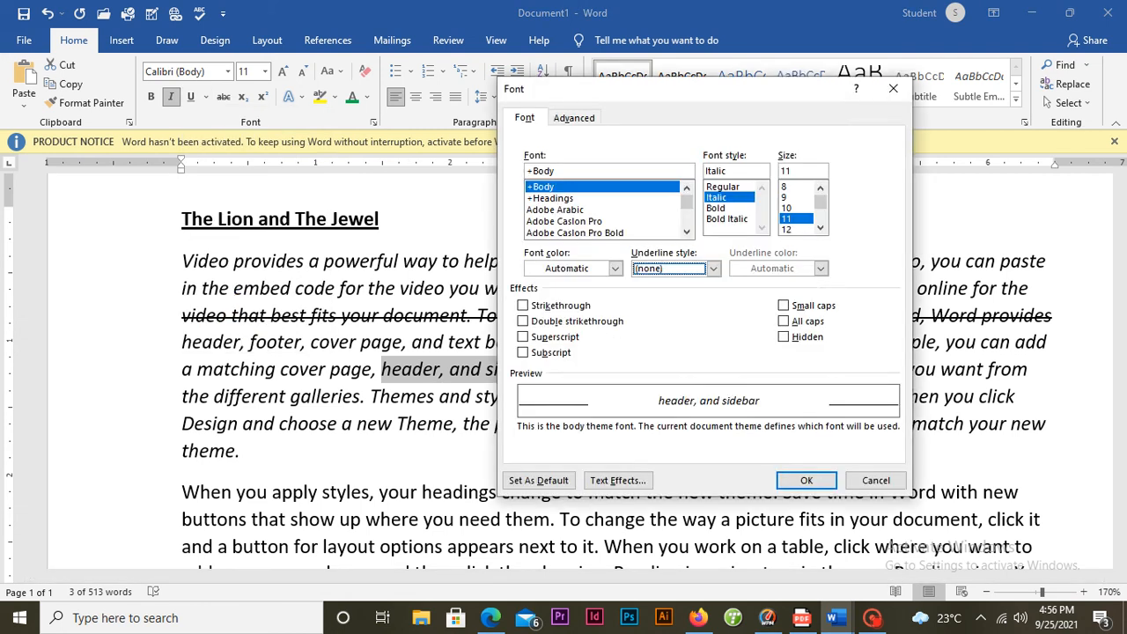
pyautogui.moveTo(644, 89); pyautogui.dragTo(378, 96)
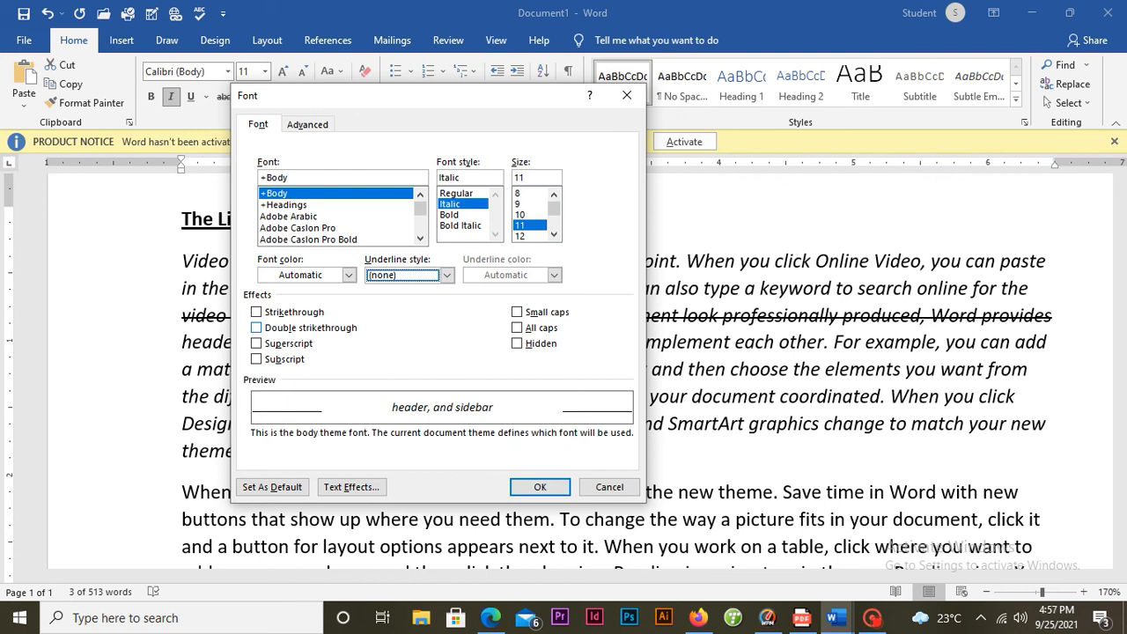
pyautogui.click(257, 328)
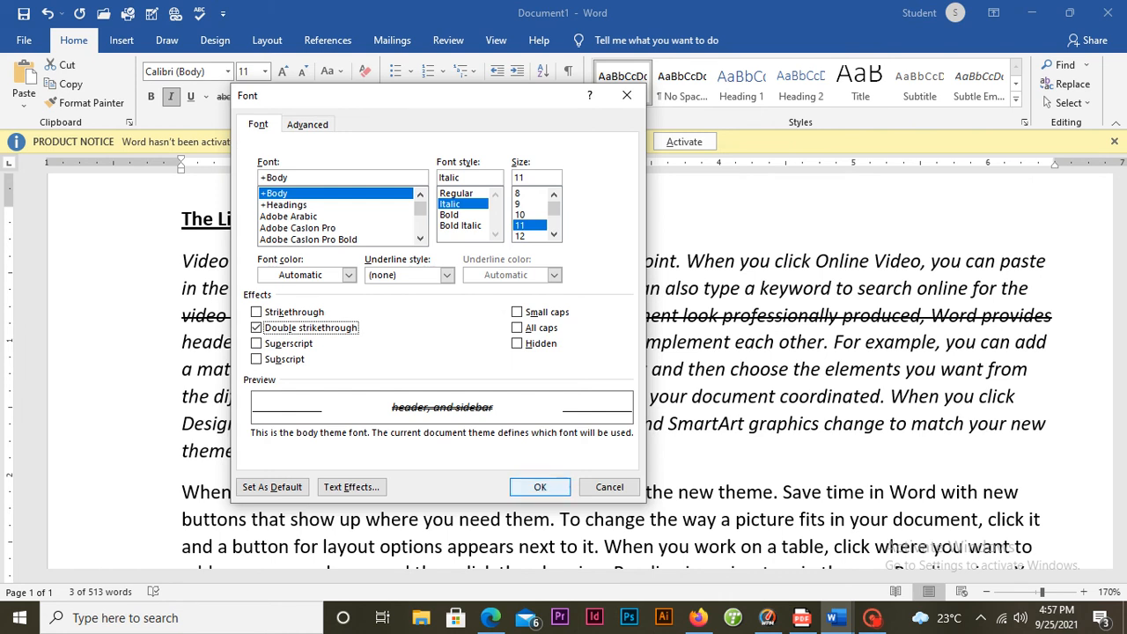
pyautogui.click(540, 487)
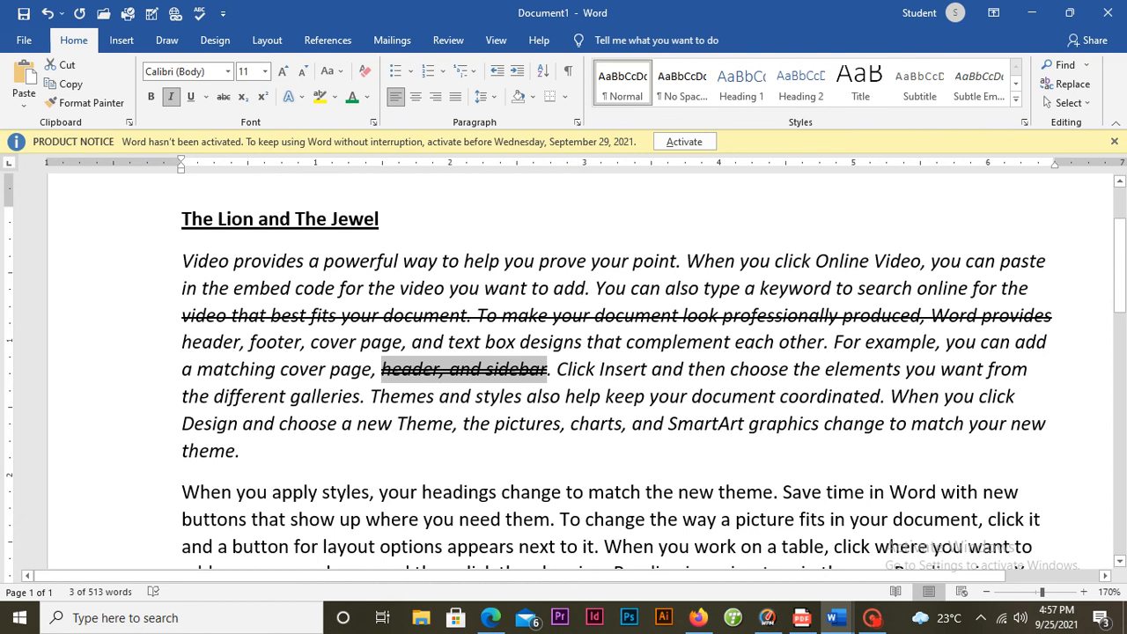
# Change the font of the entire document to Candara.
pyautogui.scroll(-4, 581, 370)
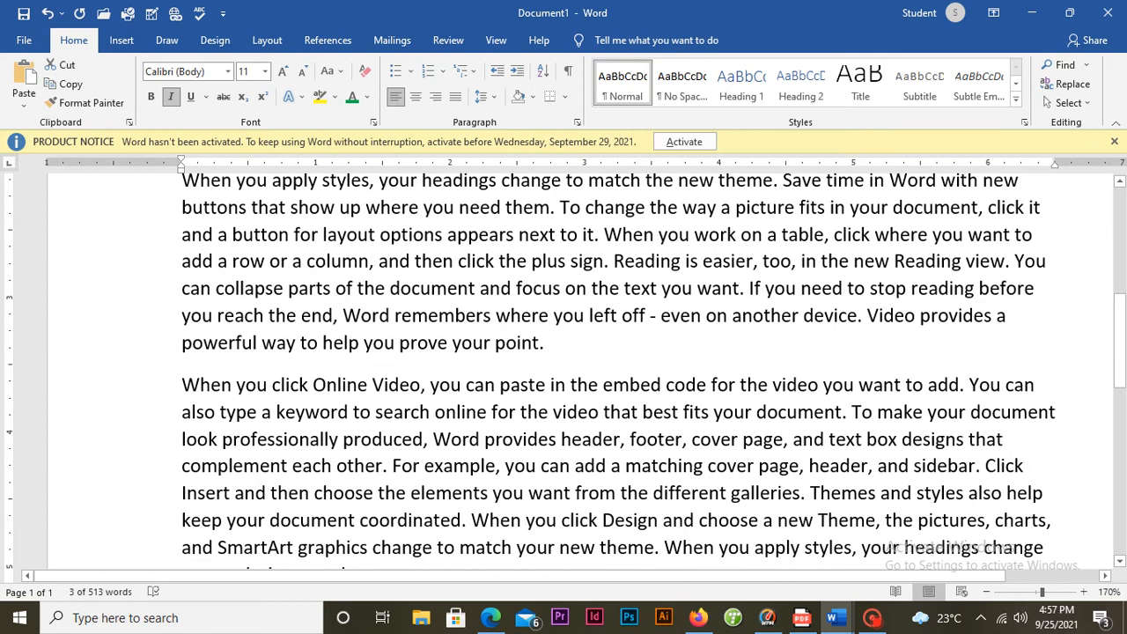
pyautogui.scroll(2, 617, 370)
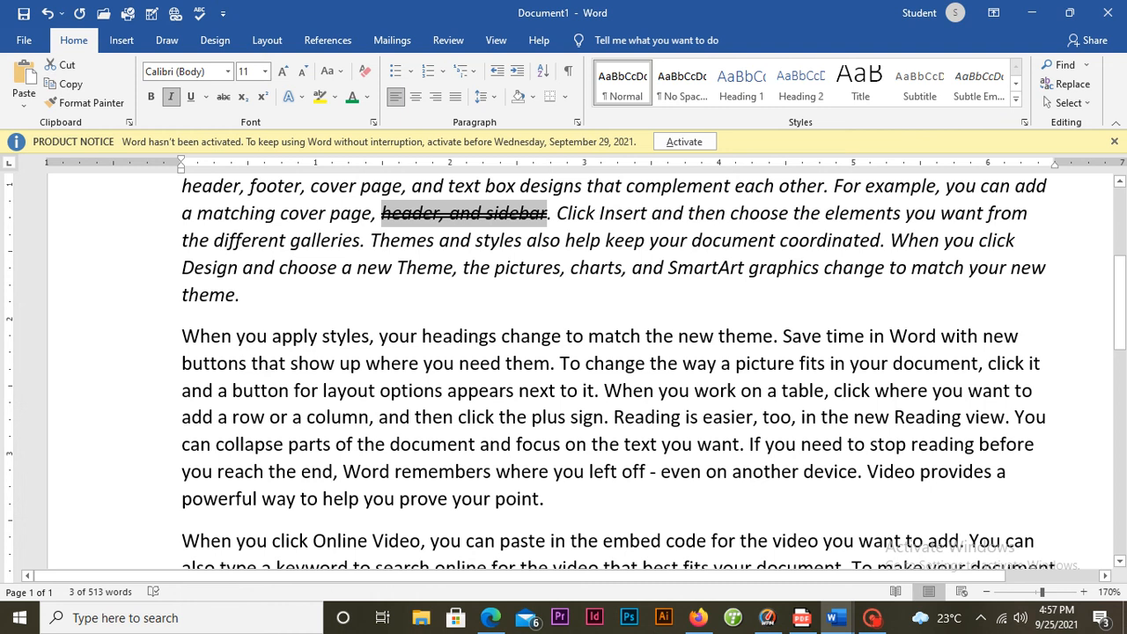
pyautogui.click(586, 363)
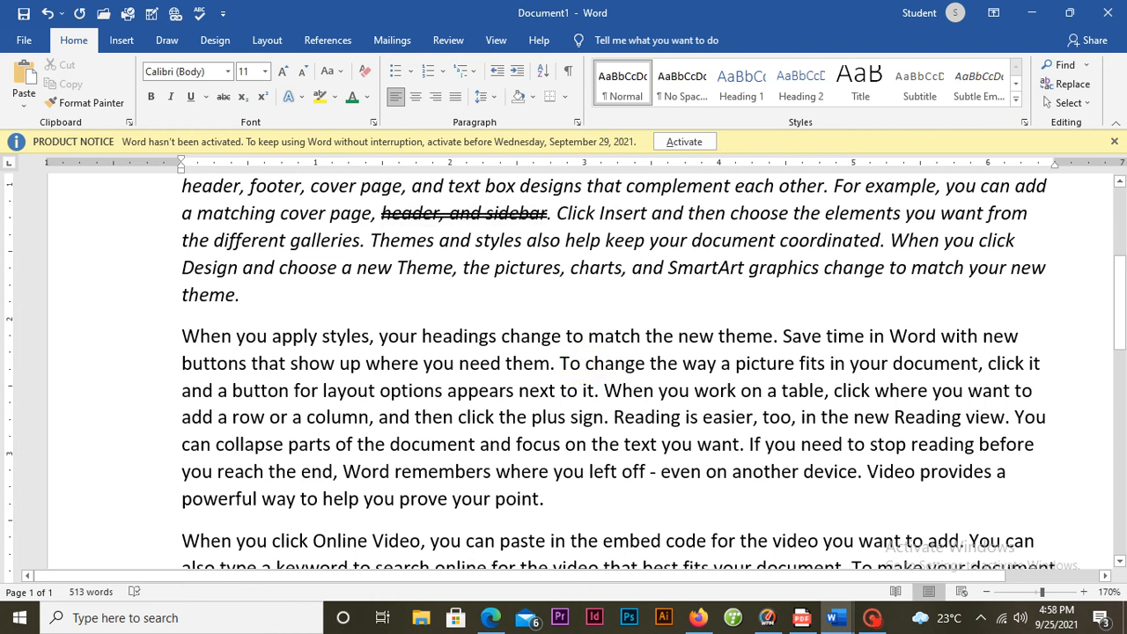
pyautogui.hotkey('ctrl', 'a')
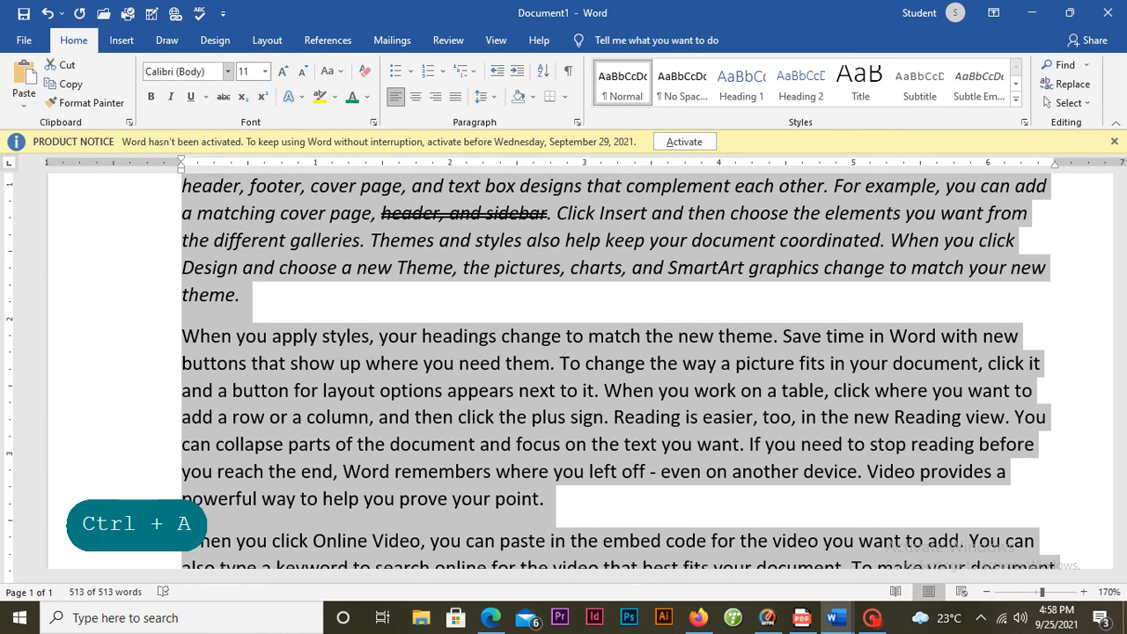
pyautogui.click(228, 72)
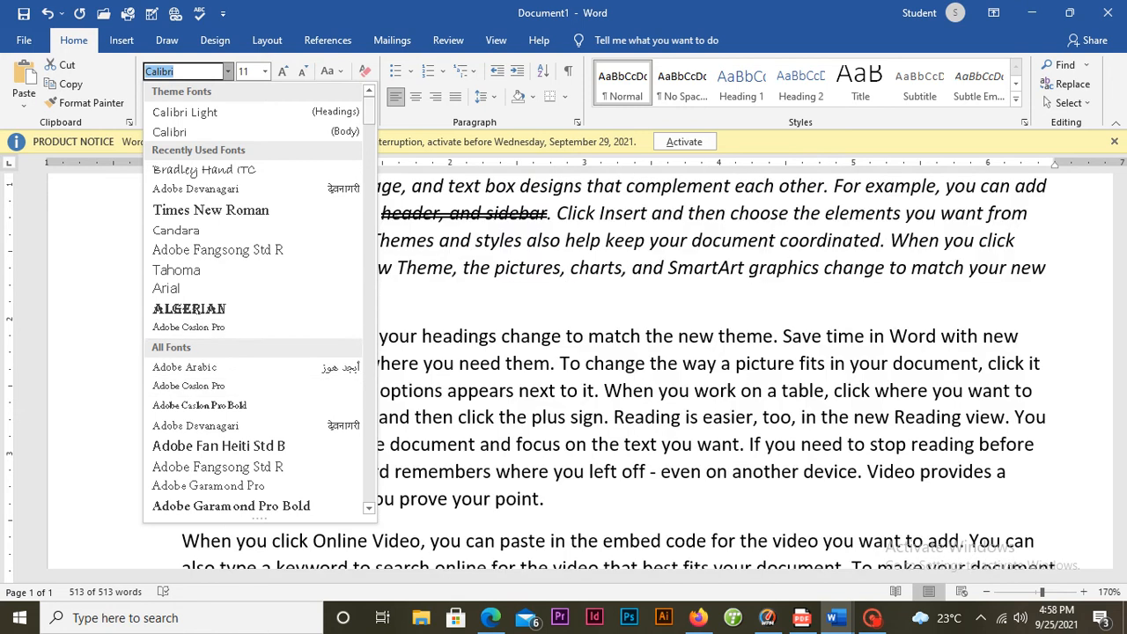
pyautogui.moveTo(370, 108); pyautogui.dragTo(385, 196)
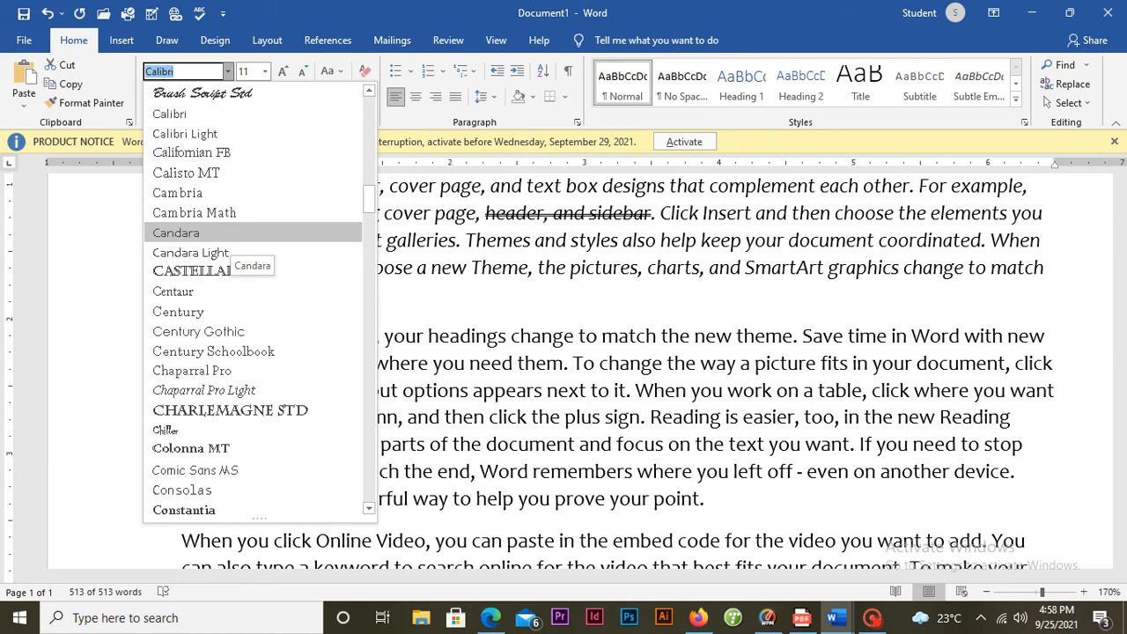
pyautogui.click(211, 232)
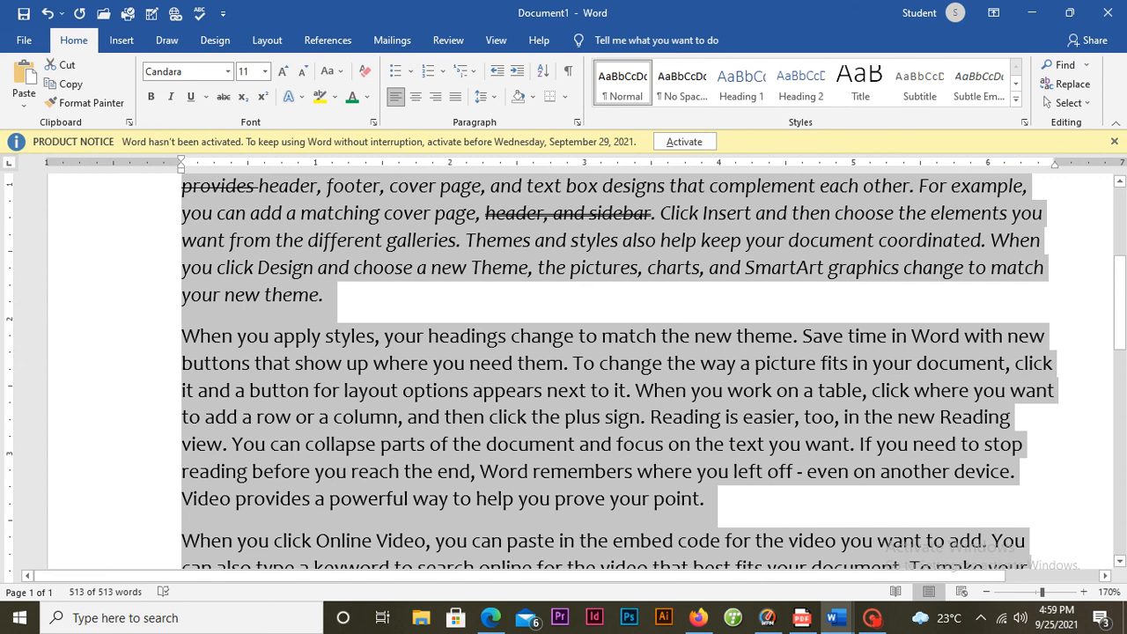
pyautogui.click(326, 295)
# Set the font size of the title "The Lion and The Jewel" to 13.
pyautogui.scroll(3, 581, 369)
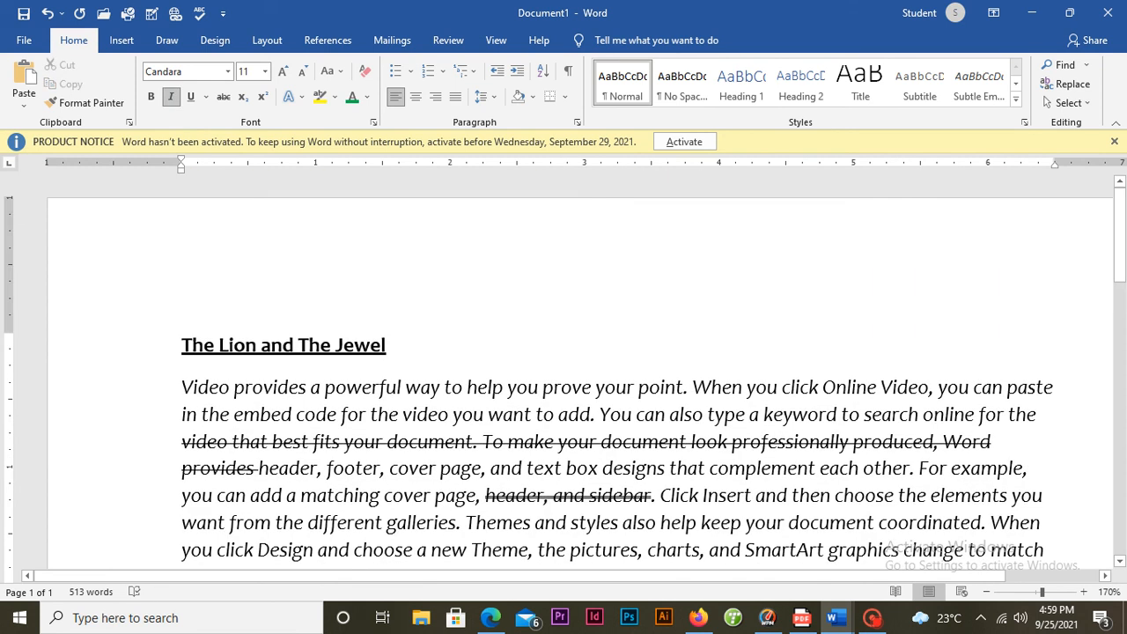
pyautogui.moveTo(180, 345); pyautogui.dragTo(395, 361)
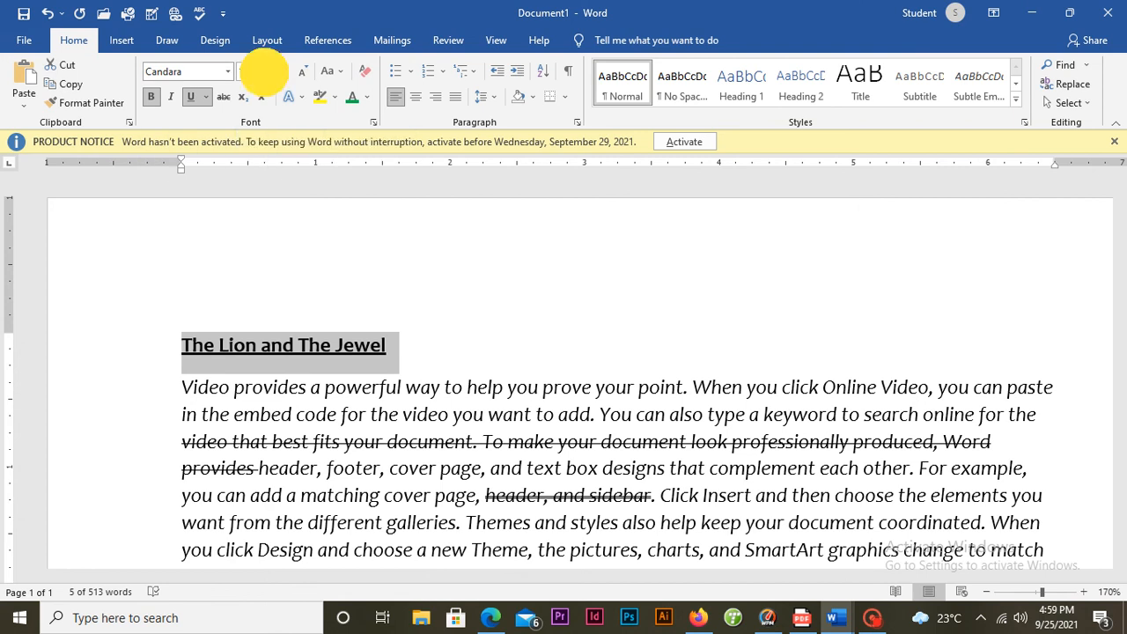
pyautogui.click(264, 71)
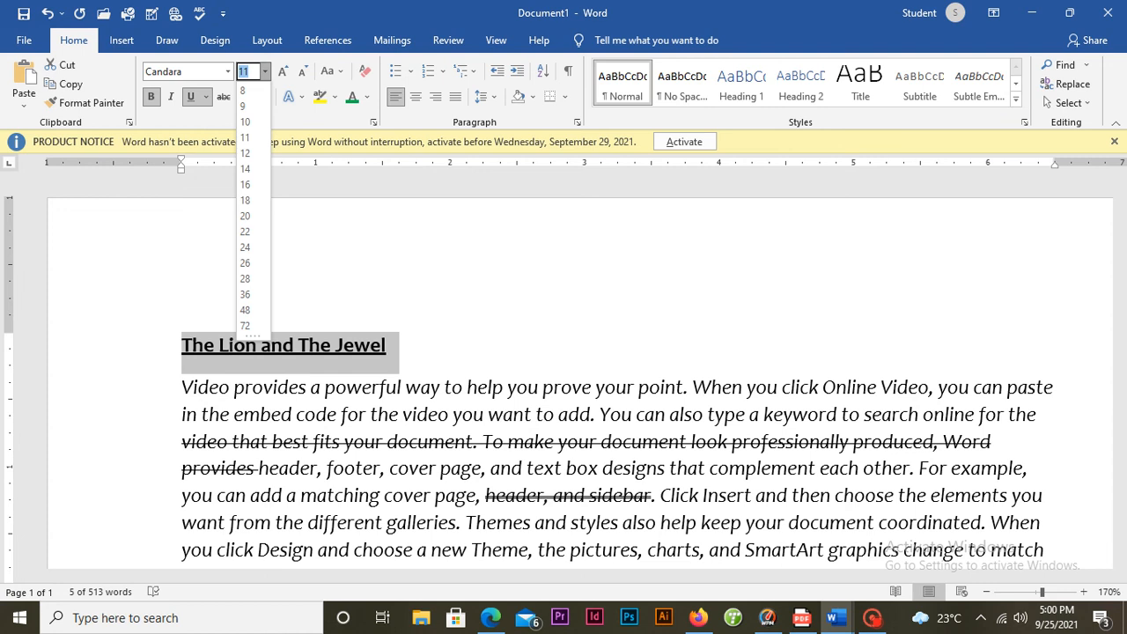
pyautogui.write('13')
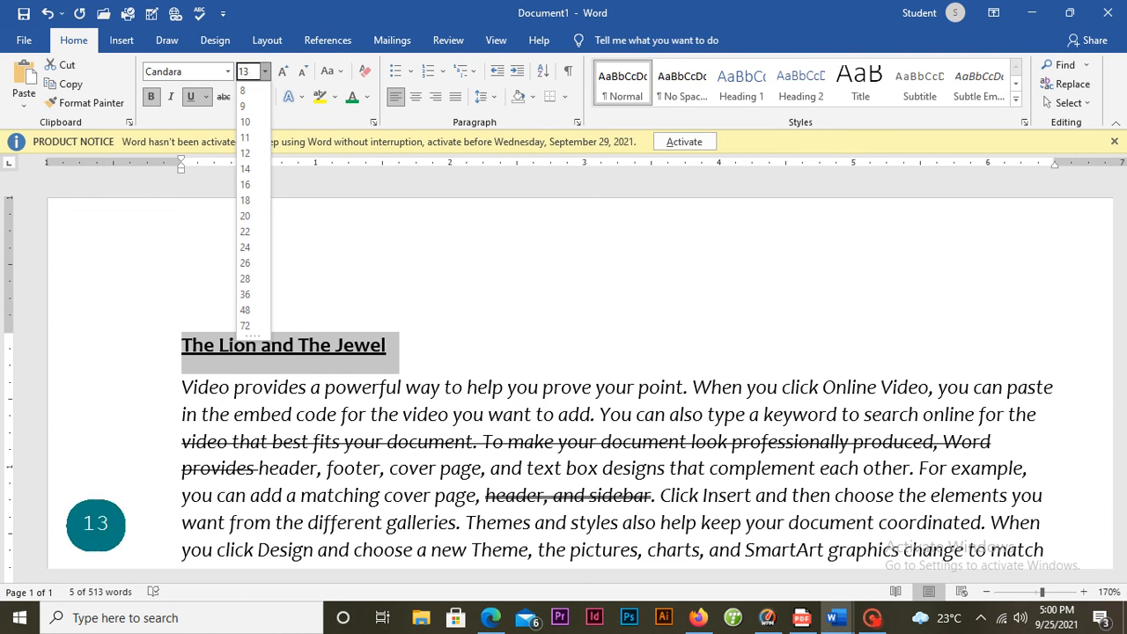
pyautogui.press('Return')
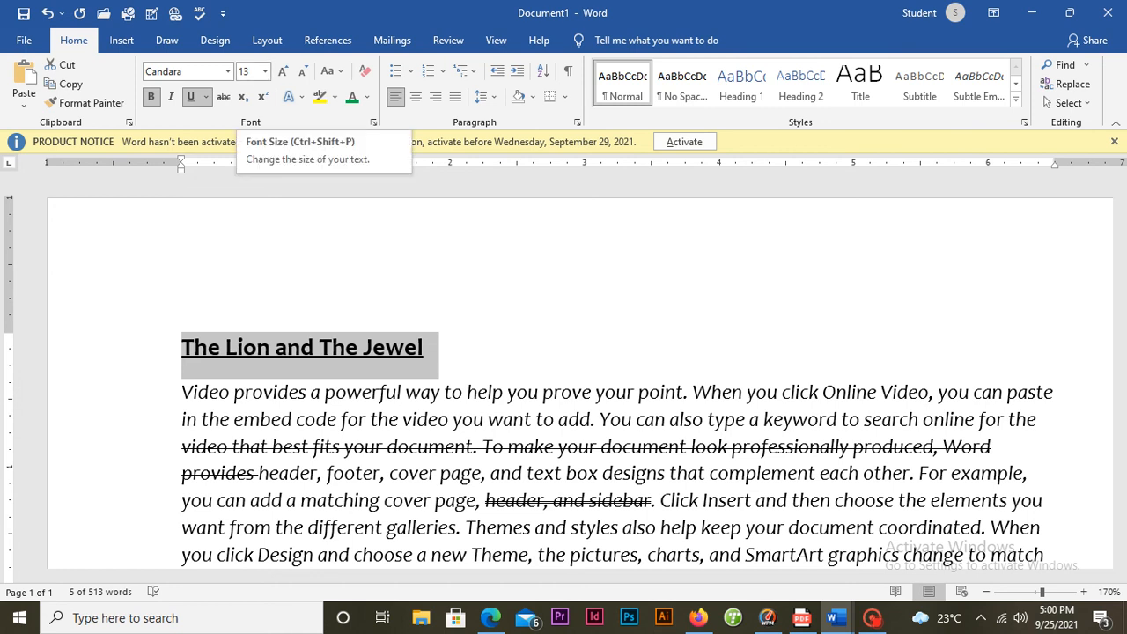
pyautogui.click(266, 72)
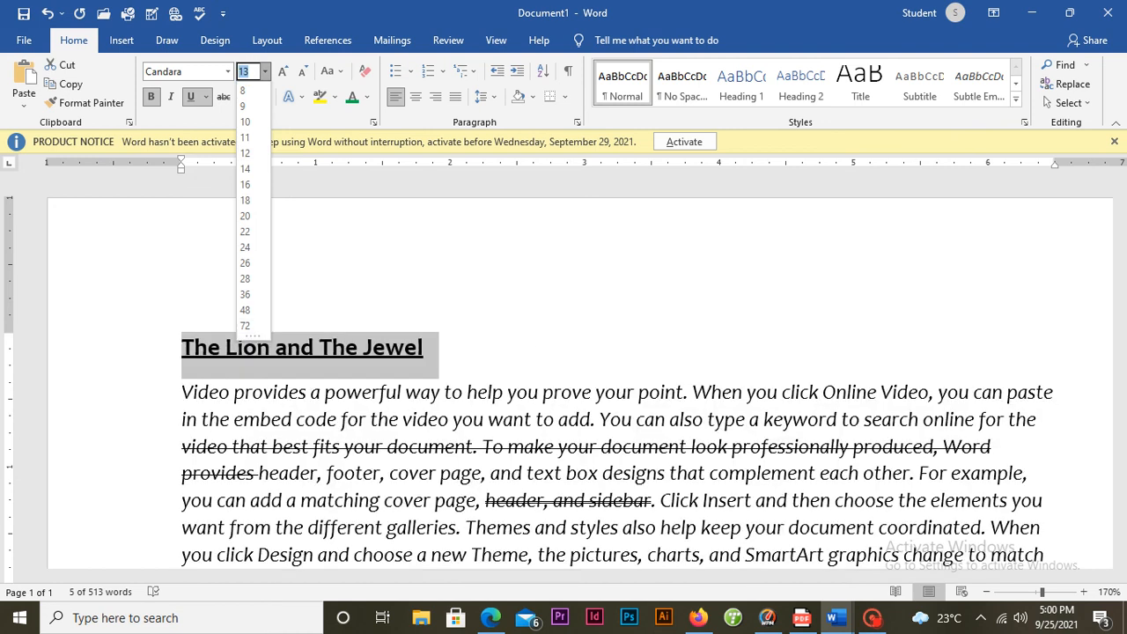
pyautogui.click(347, 231)
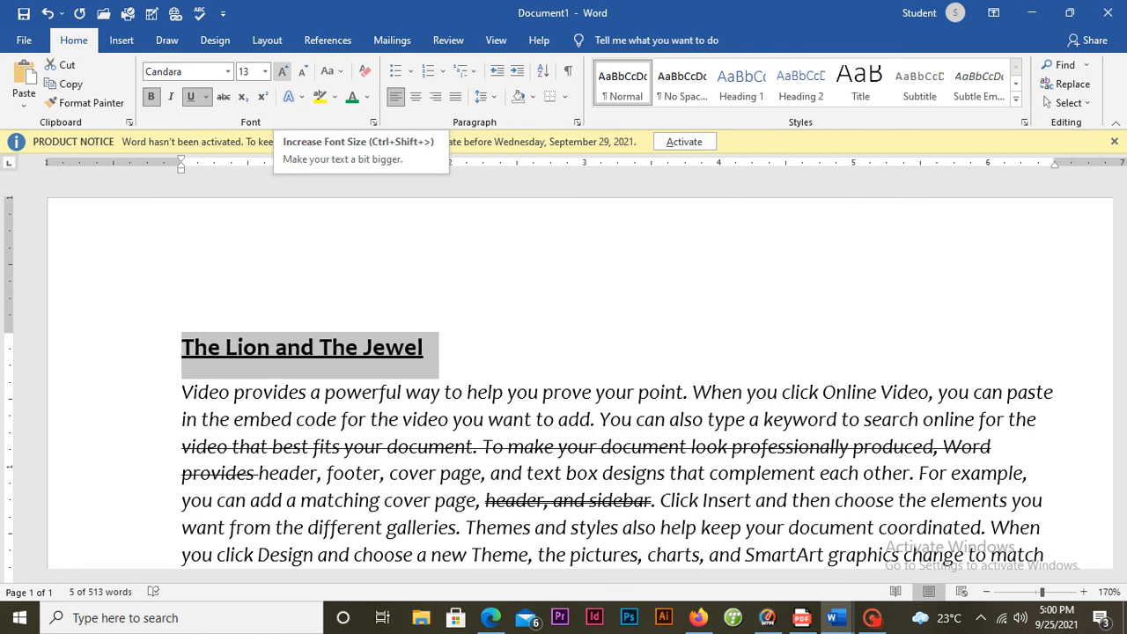
# Enlarge the title stepwise with Increase Font Size until it reaches 26.
pyautogui.click(283, 71)
pyautogui.click(283, 71)
pyautogui.click(283, 71)
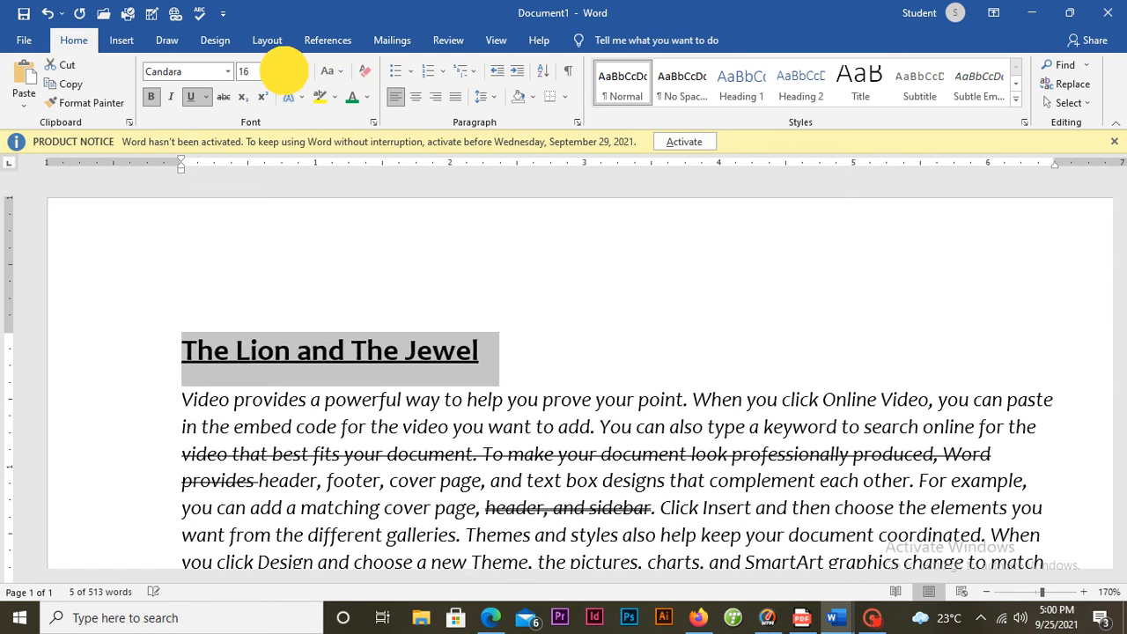
pyautogui.click(283, 70)
pyautogui.click(283, 71)
pyautogui.click(283, 71)
pyautogui.click(283, 71)
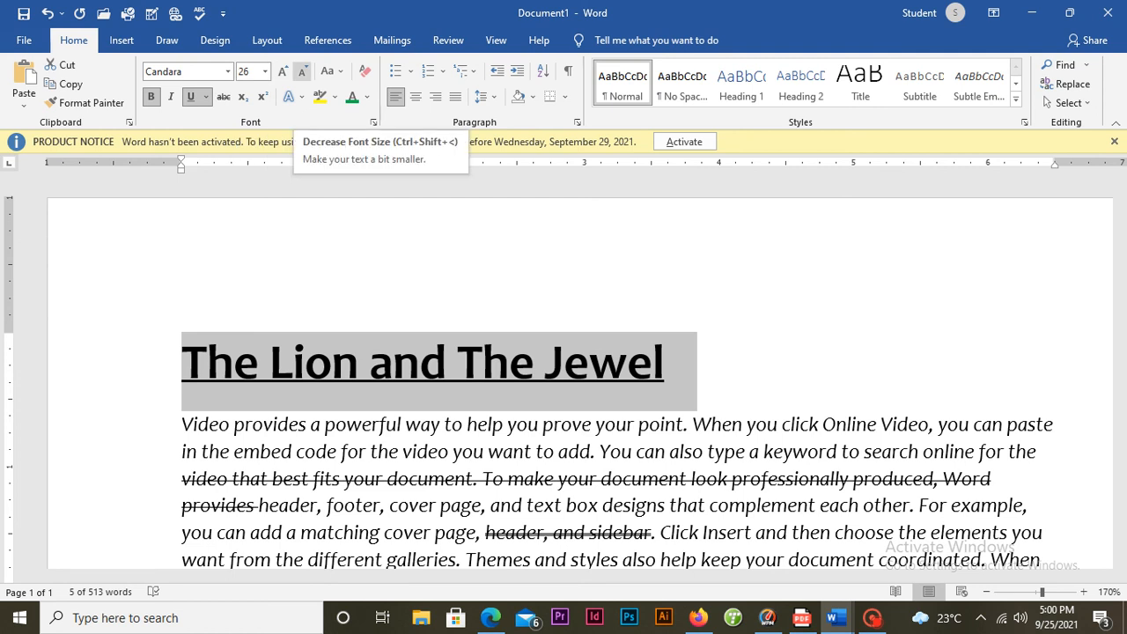
# Shrink the title stepwise with Decrease Font Size until it reaches 16.
pyautogui.click(301, 71)
pyautogui.click(301, 70)
pyautogui.click(301, 71)
pyautogui.click(301, 70)
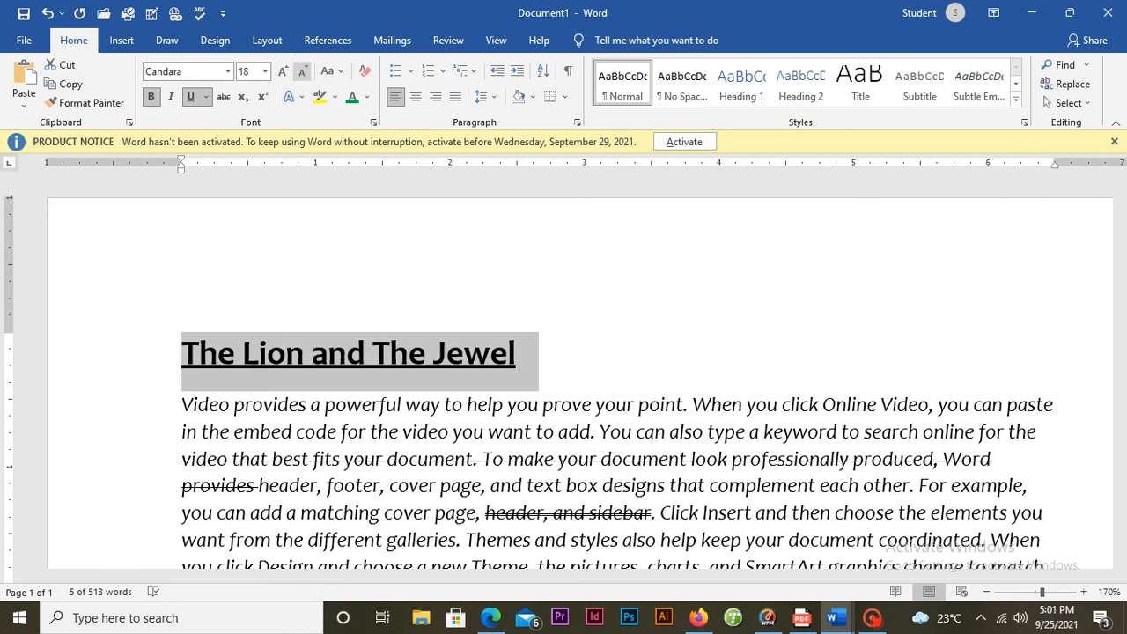
pyautogui.click(301, 71)
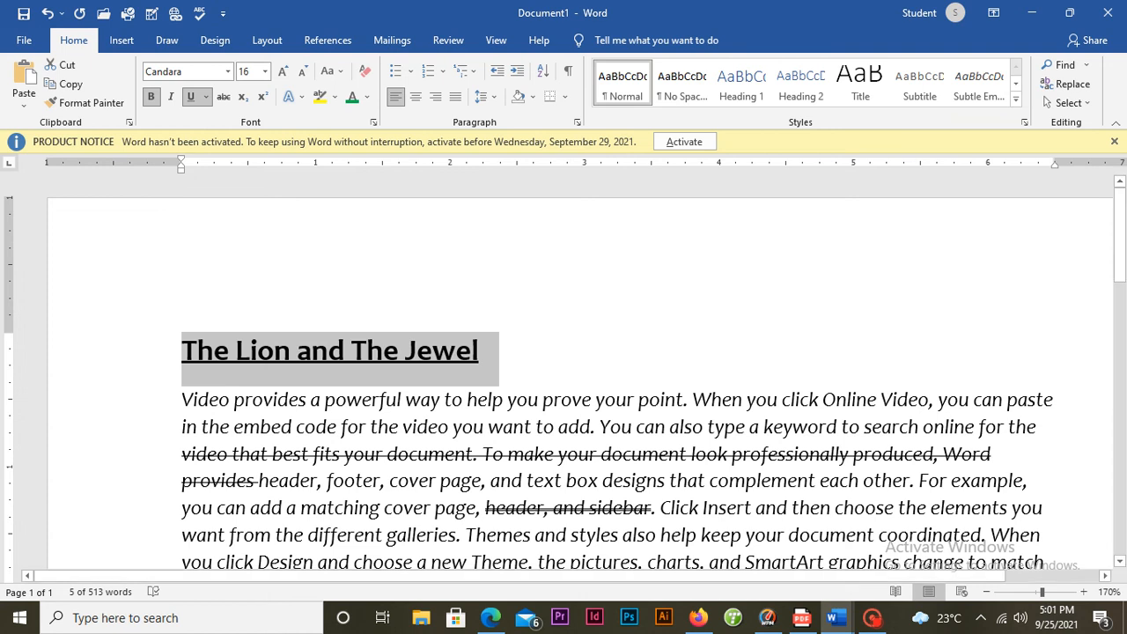
# Change the case of the title "The Lion and The Jewel" to lowercase.
pyautogui.click(480, 351)
pyautogui.moveTo(480, 351); pyautogui.dragTo(195, 348)
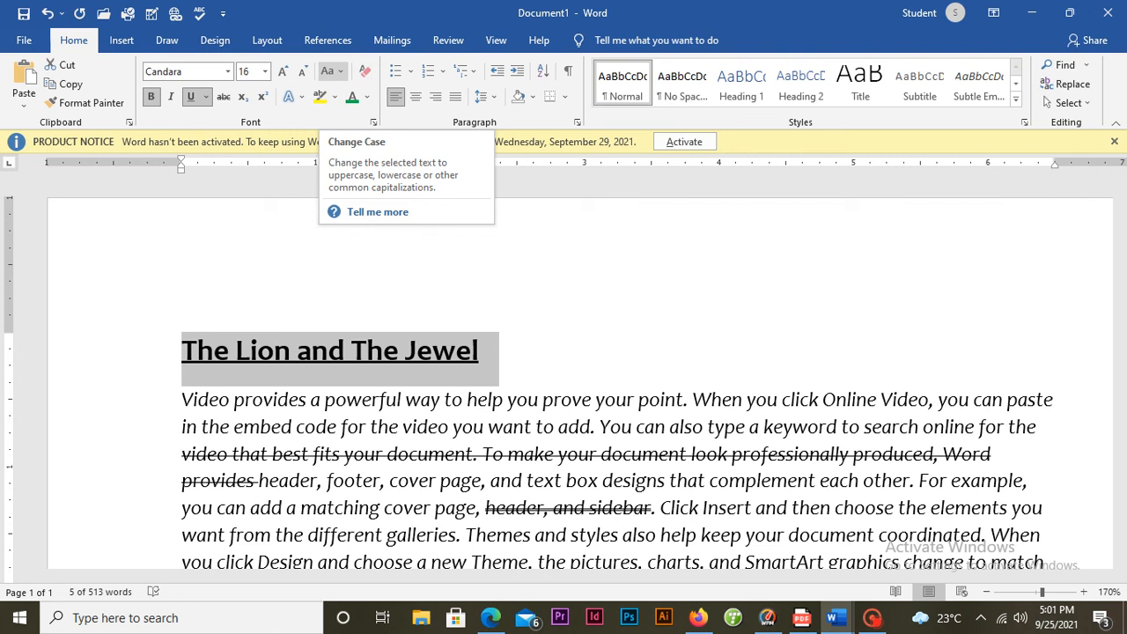
pyautogui.click(332, 70)
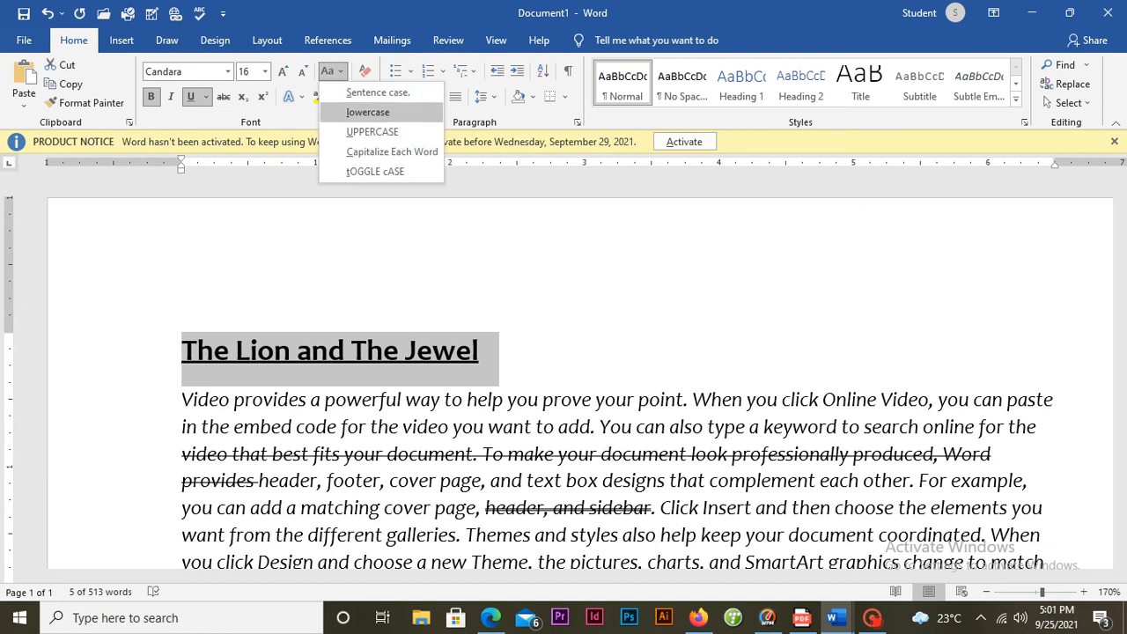
pyautogui.click(367, 112)
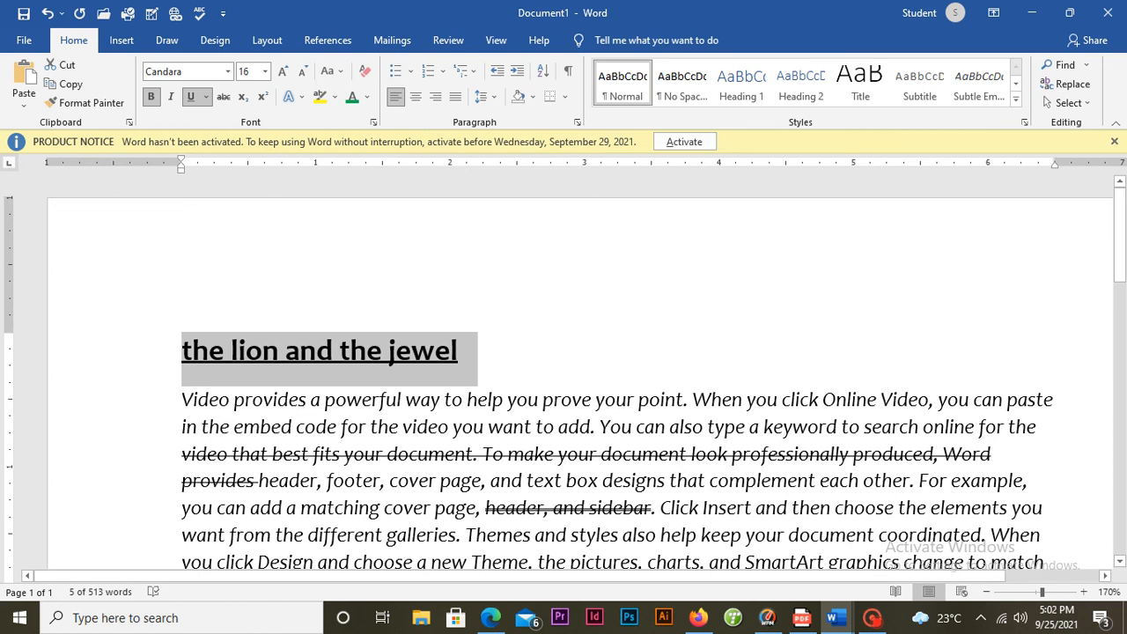
# Change the title's case to UPPERCASE and from there to Capitalize Each Word.
pyautogui.click(331, 71)
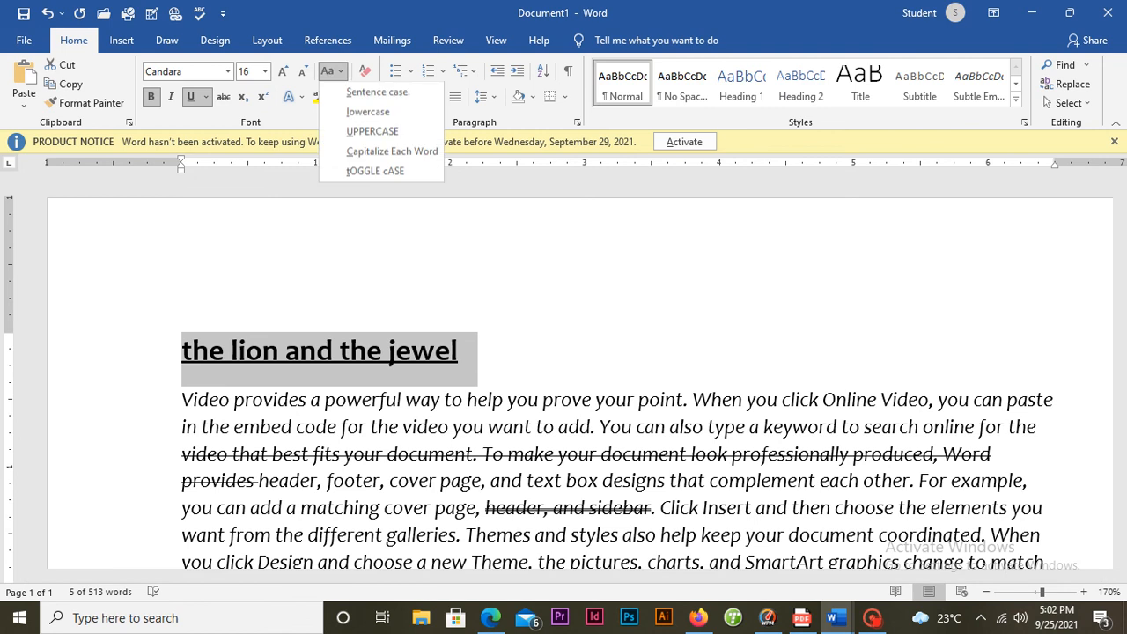
pyautogui.click(372, 131)
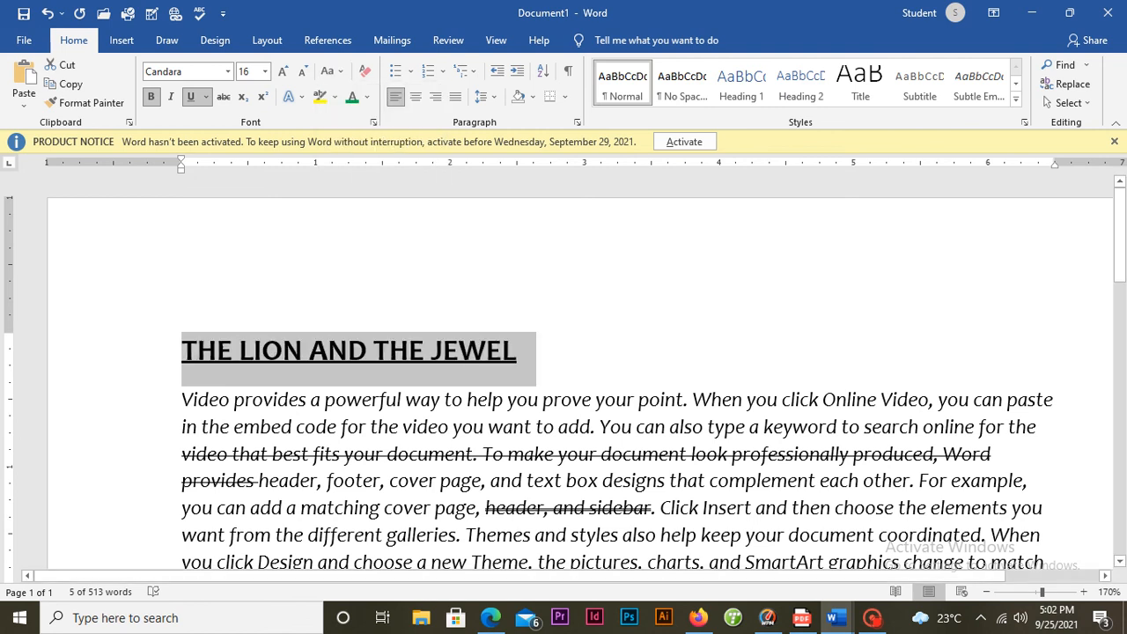
pyautogui.click(332, 71)
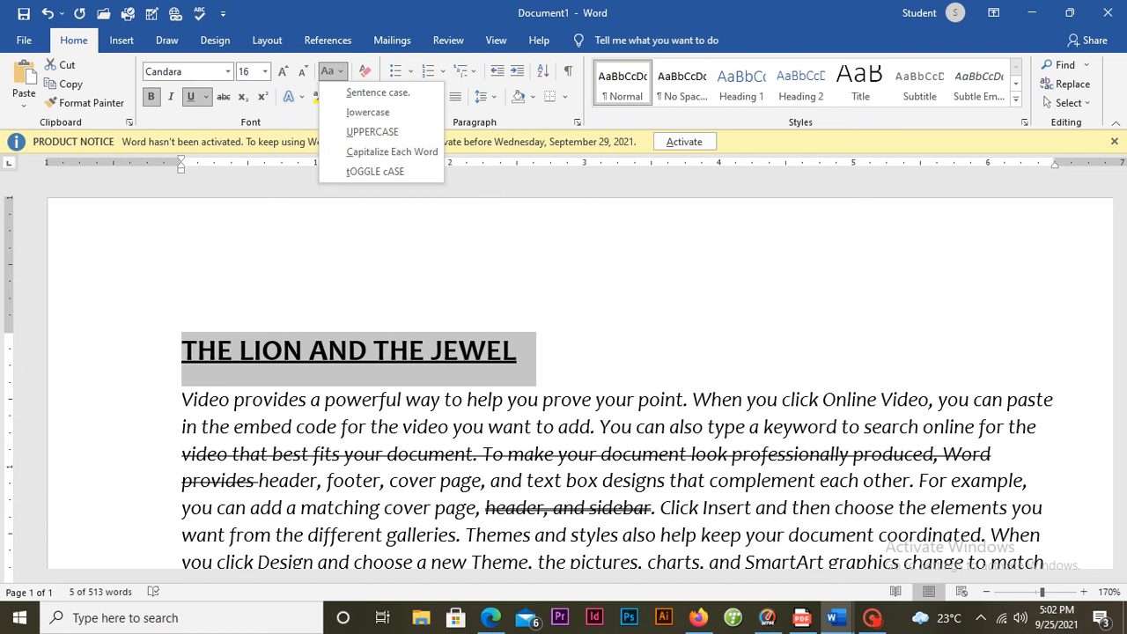
pyautogui.click(392, 151)
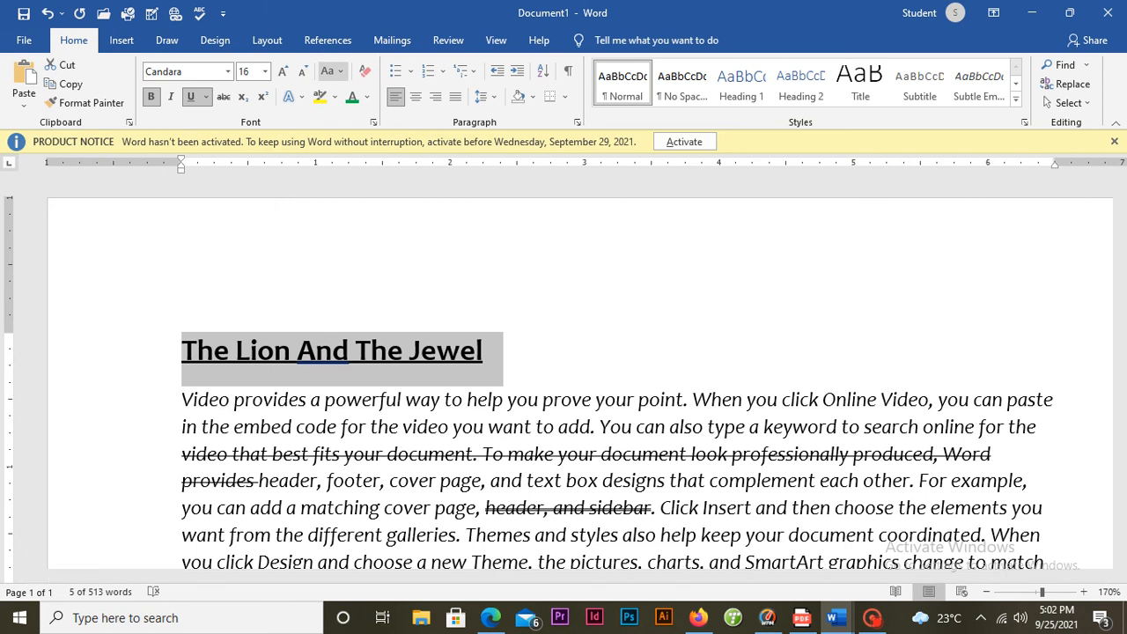
# Apply Sentence case to the title above the first paragraph.
pyautogui.click(330, 70)
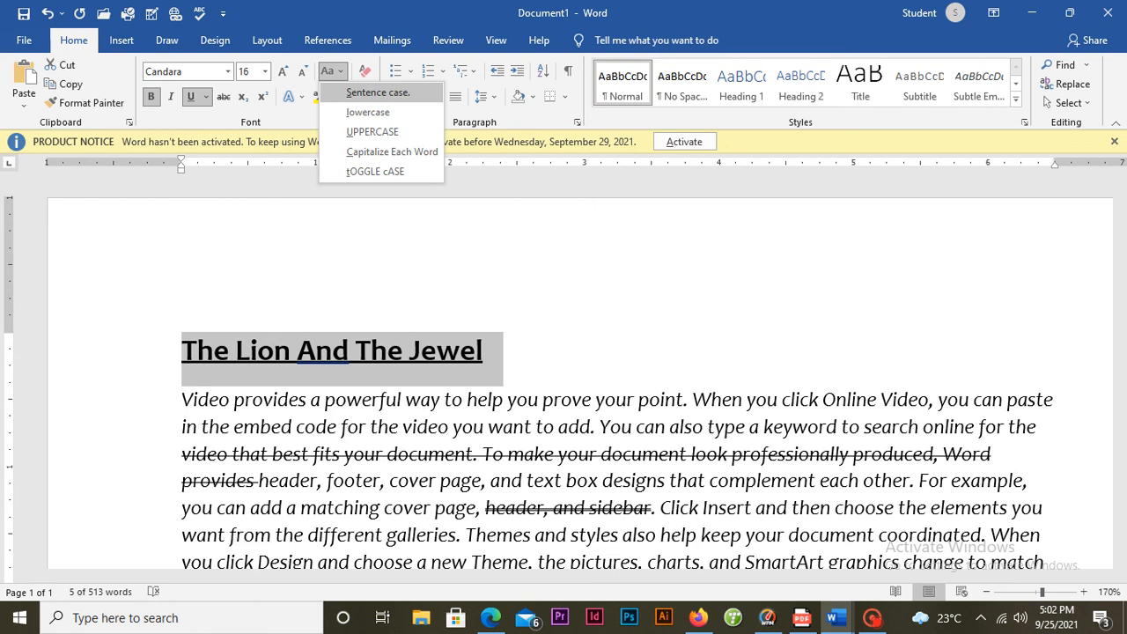
pyautogui.click(378, 92)
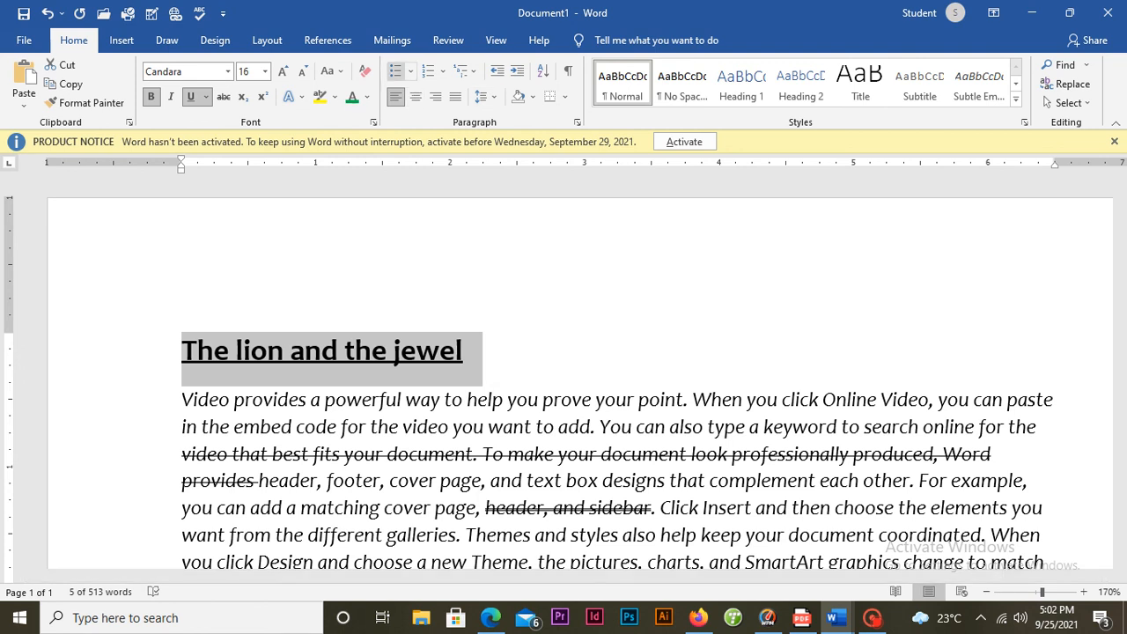
pyautogui.click(331, 71)
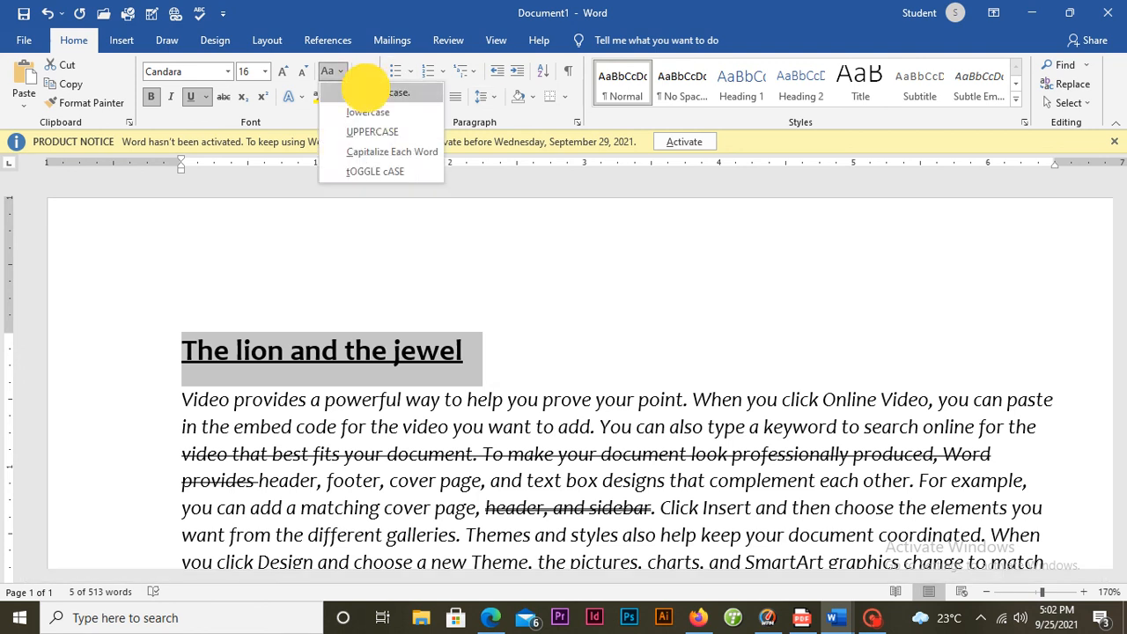
pyautogui.click(356, 92)
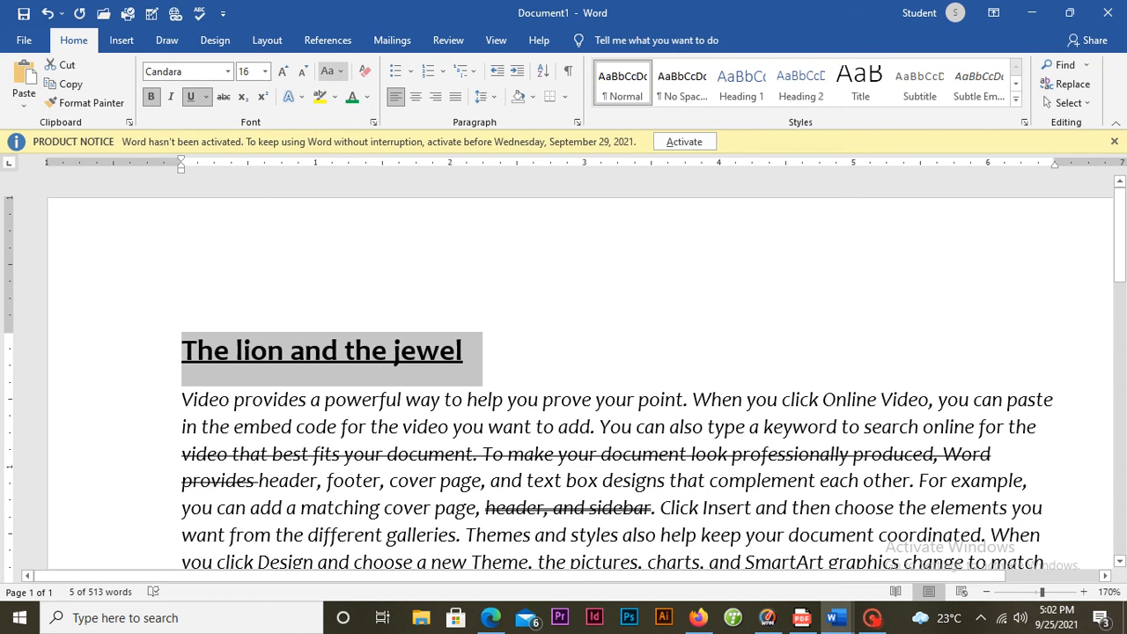
# Convert the title's letters to UPPERCASE.
pyautogui.click(339, 69)
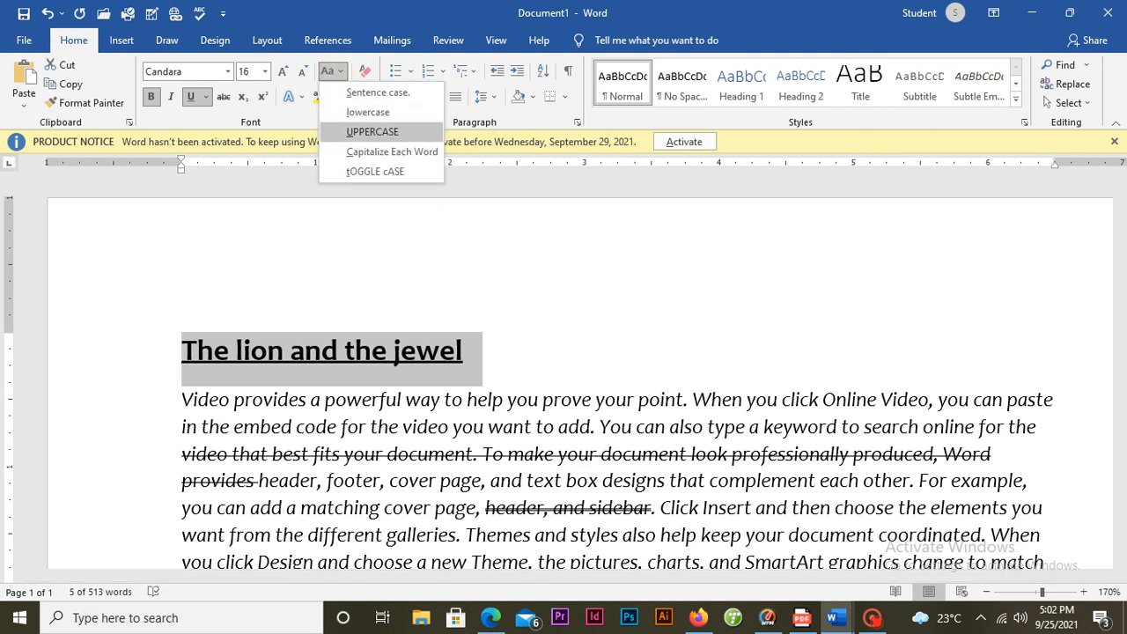
pyautogui.click(372, 131)
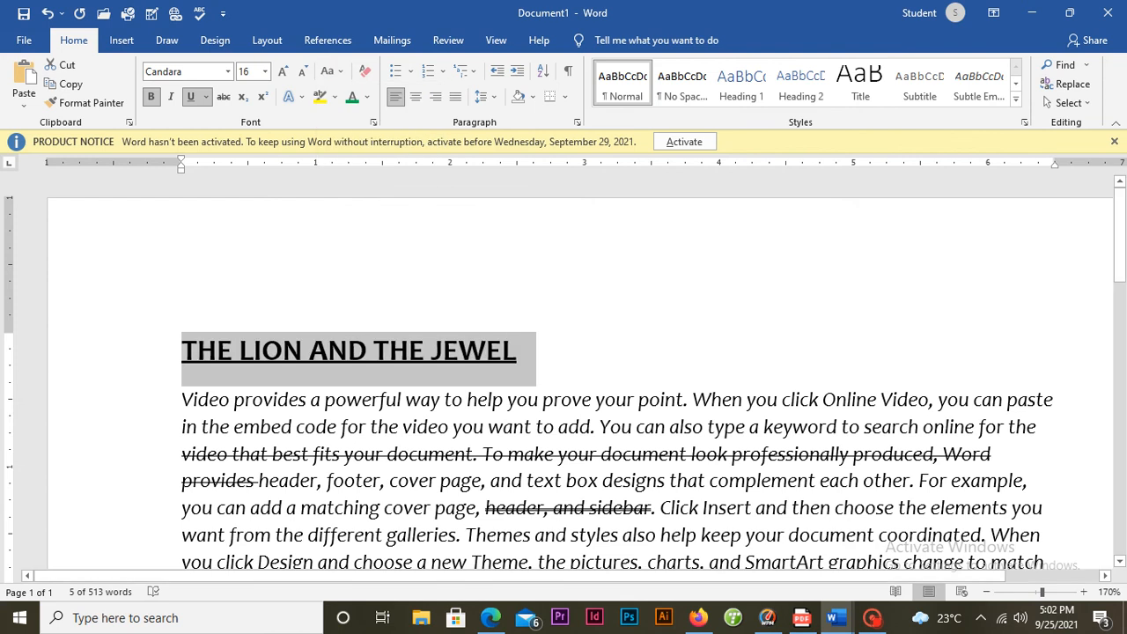
pyautogui.moveTo(181, 399); pyautogui.dragTo(571, 539)
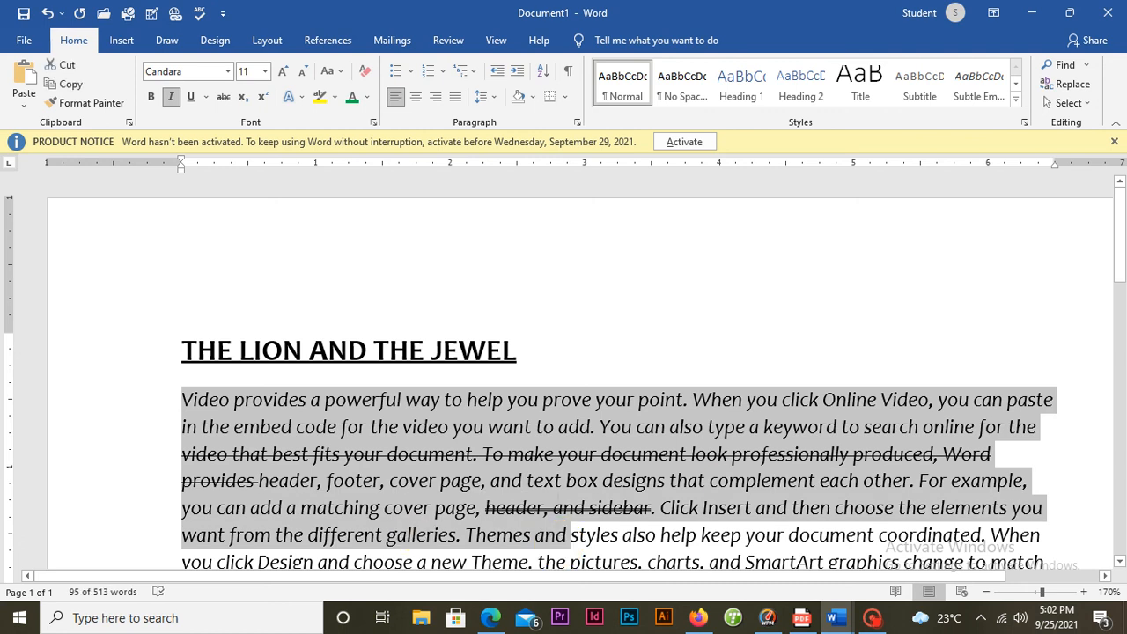
pyautogui.click(526, 453)
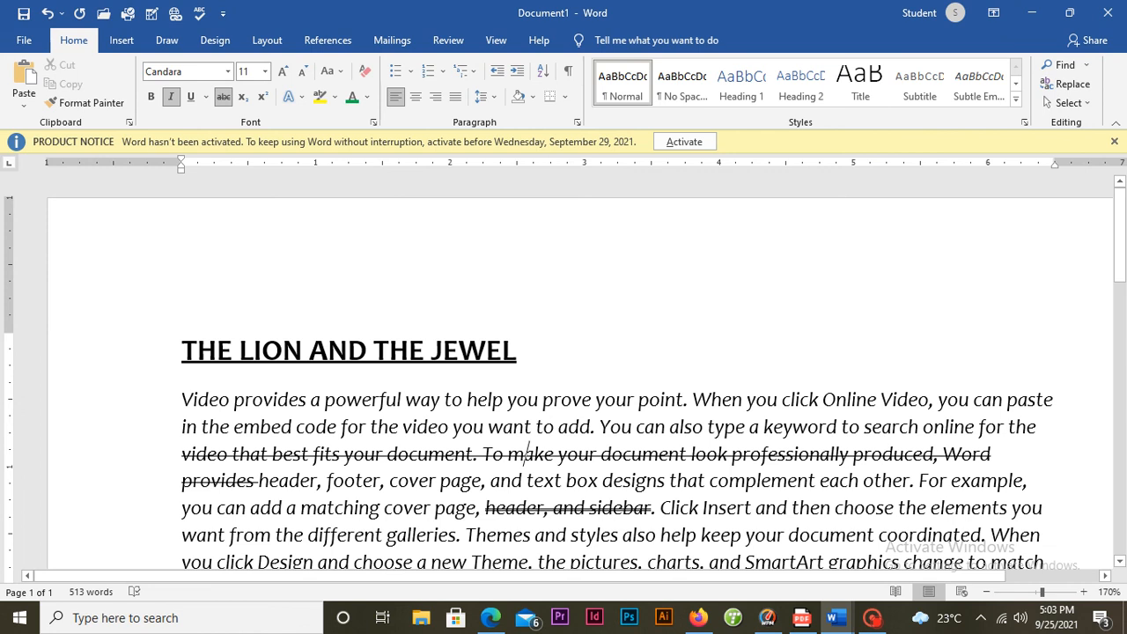
# Clear all formatting from the title "THE LION AND THE JEWEL".
pyautogui.moveTo(517, 351); pyautogui.dragTo(205, 355)
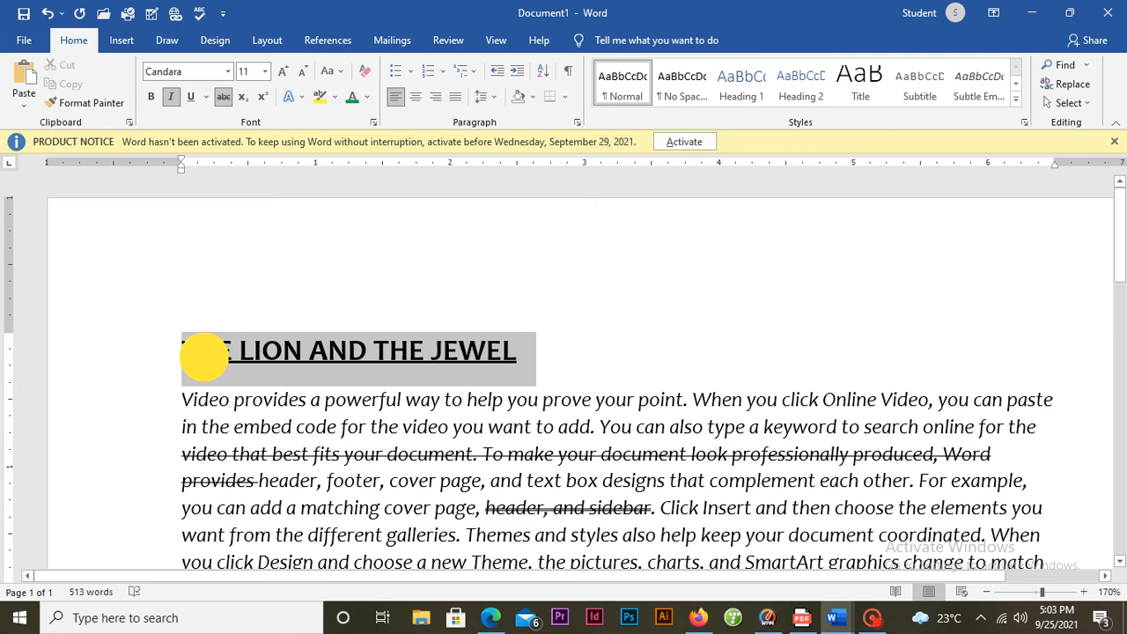
pyautogui.moveTo(205, 355); pyautogui.dragTo(182, 355)
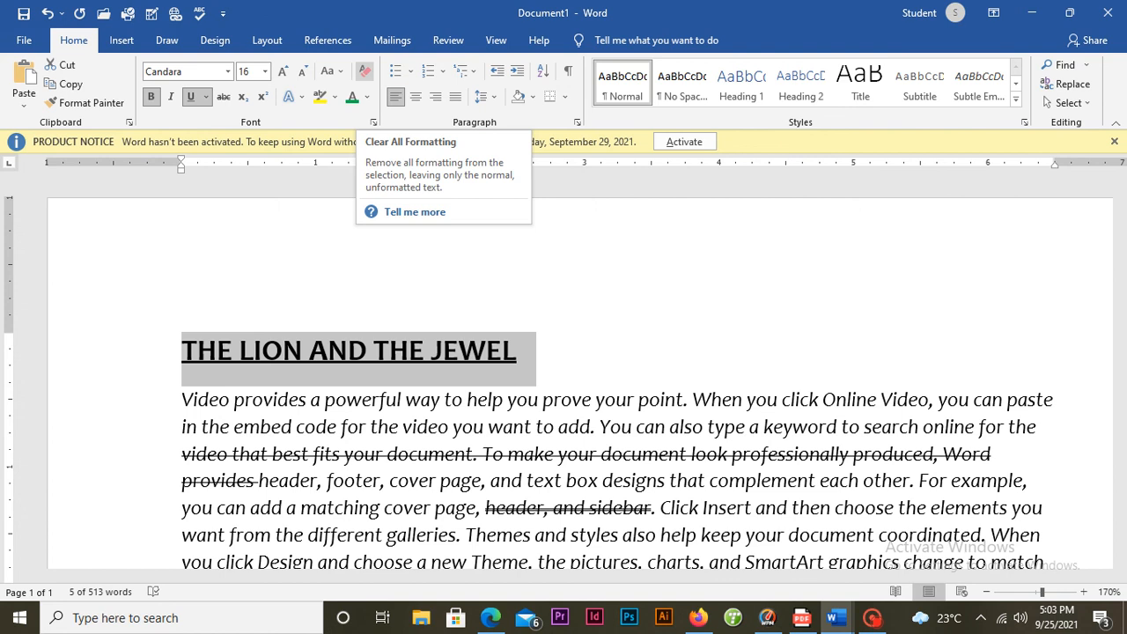
pyautogui.click(364, 71)
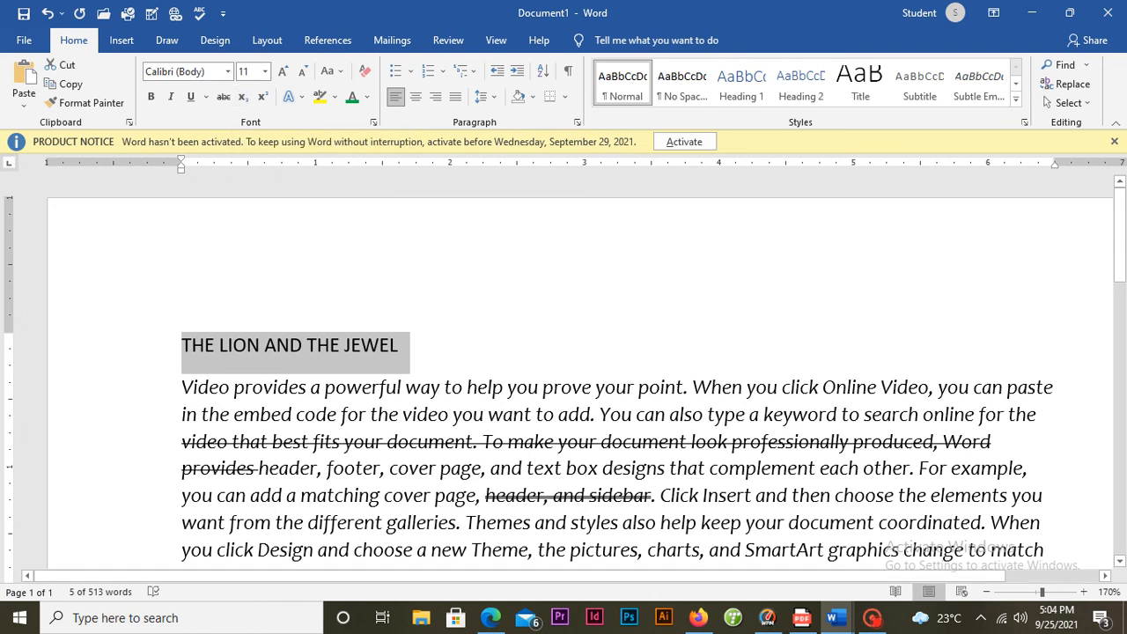
# Add a new line between the title and the first paragraph containing the text X2.
pyautogui.click(443, 368)
pyautogui.press('Return')
pyautogui.press('Return')
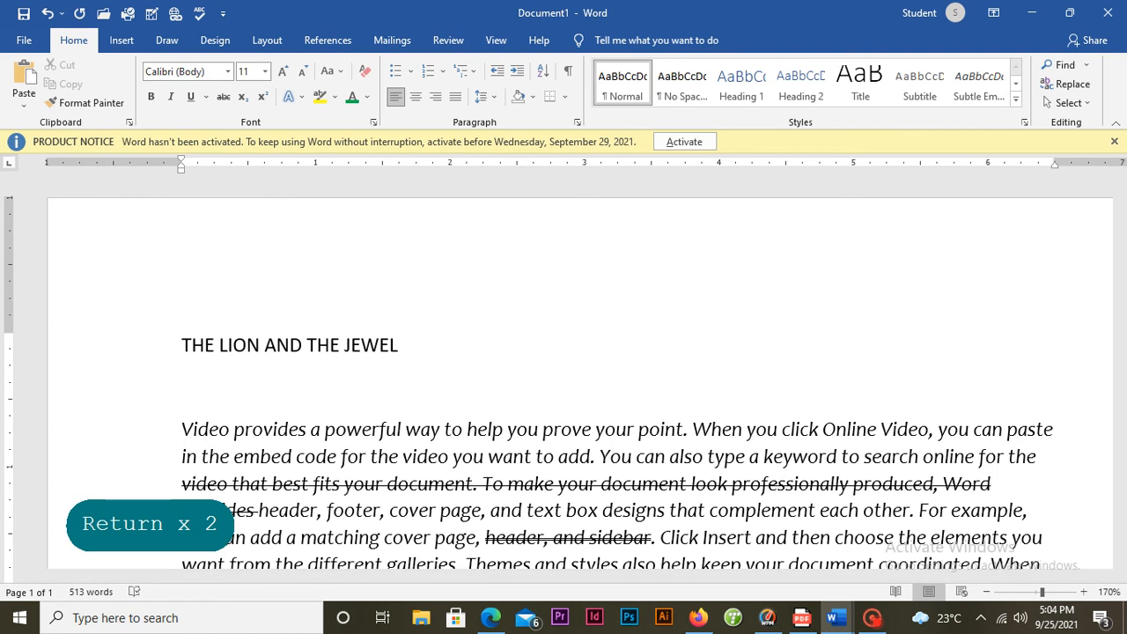
pyautogui.press('capslock')
pyautogui.write('X')
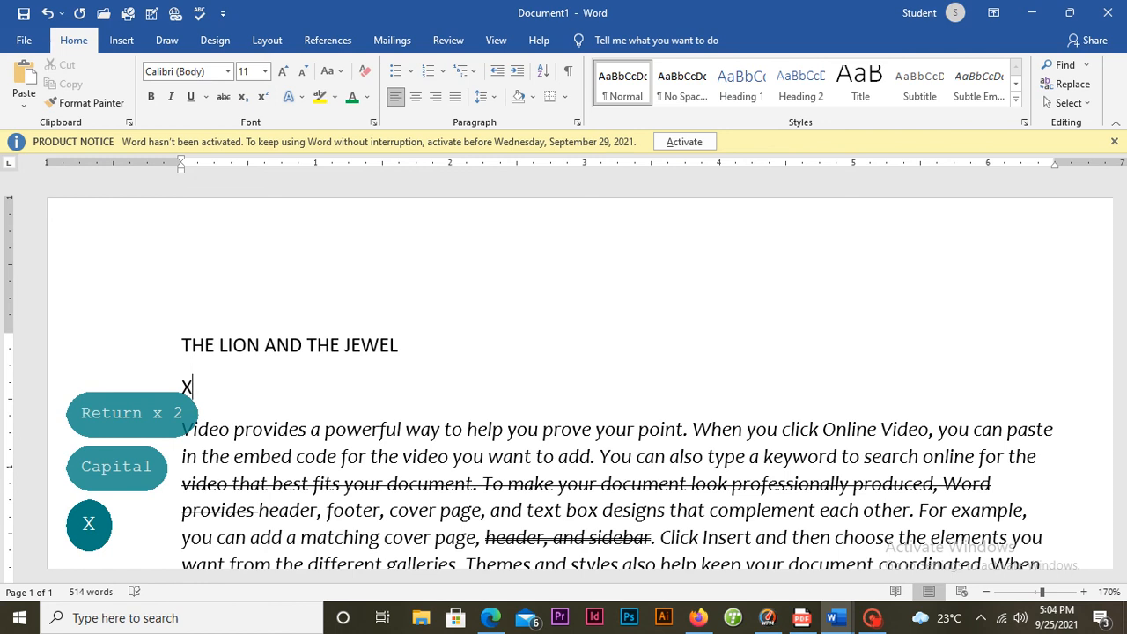
pyautogui.write('2')
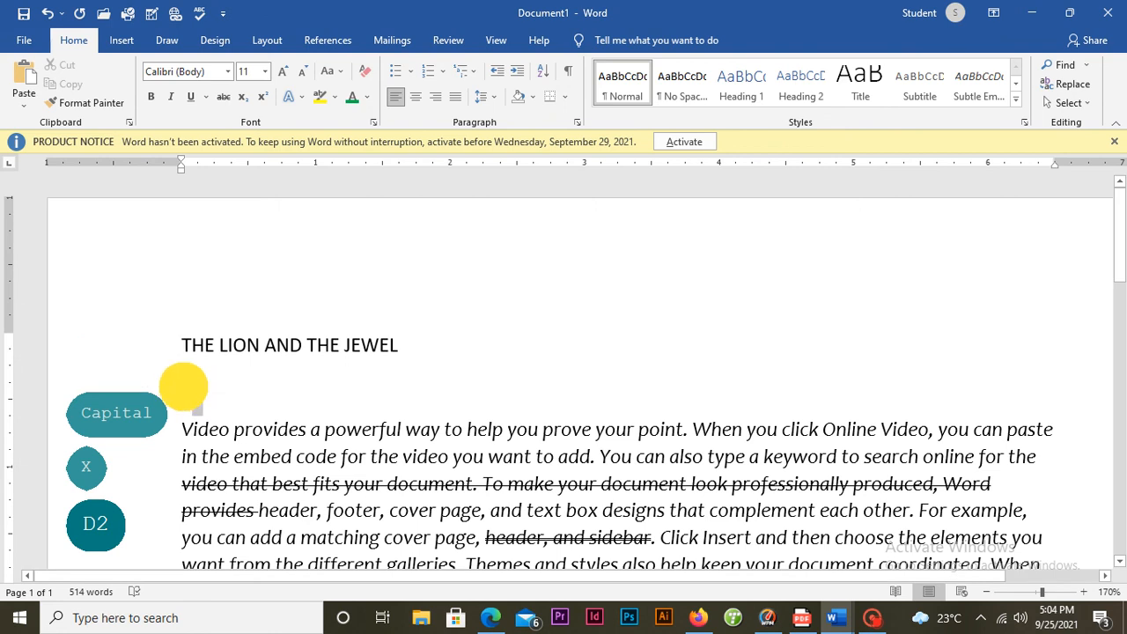
pyautogui.click(177, 386)
pyautogui.write('X2')
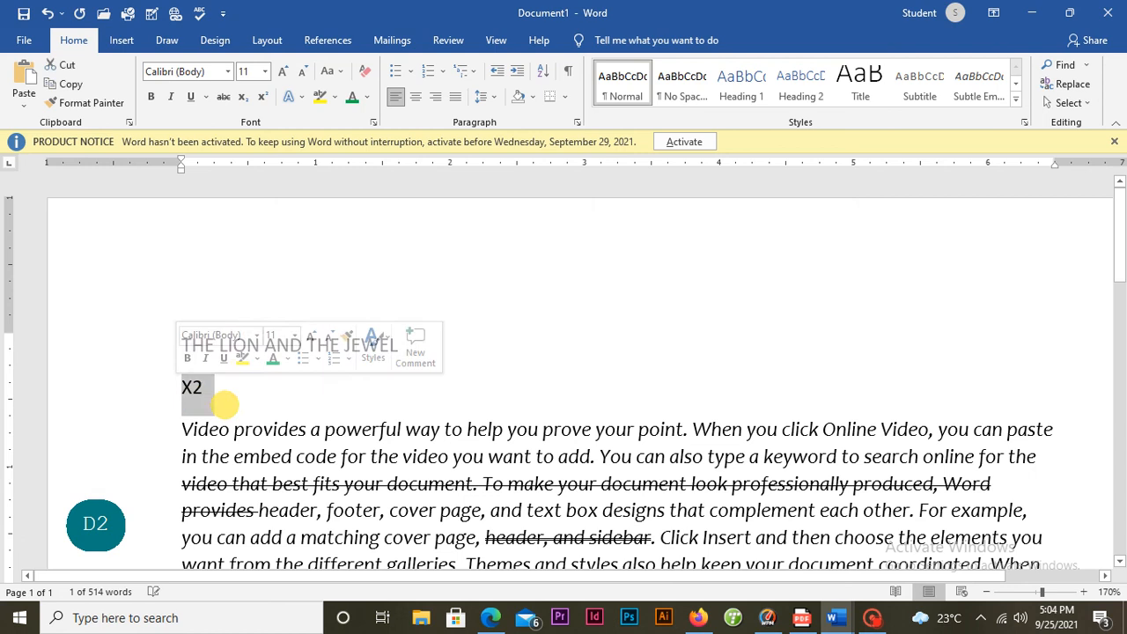
# Format the 2 in X2 as superscript.
pyautogui.press('BackSpace')
pyautogui.press('BackSpace')
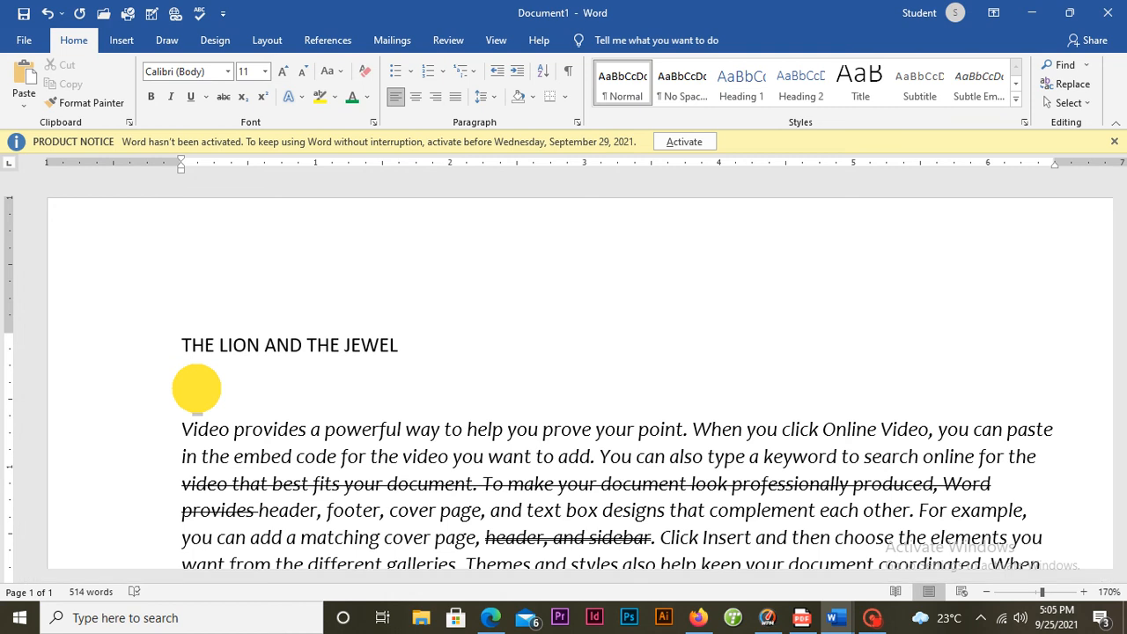
pyautogui.moveTo(196, 388); pyautogui.dragTo(192, 385)
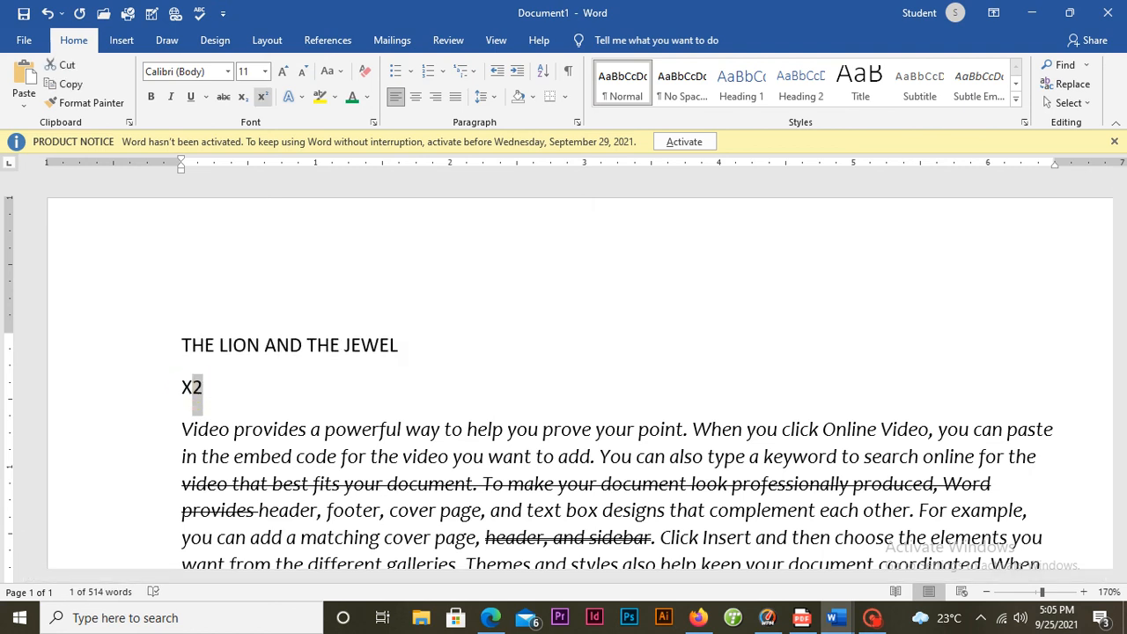
pyautogui.click(262, 96)
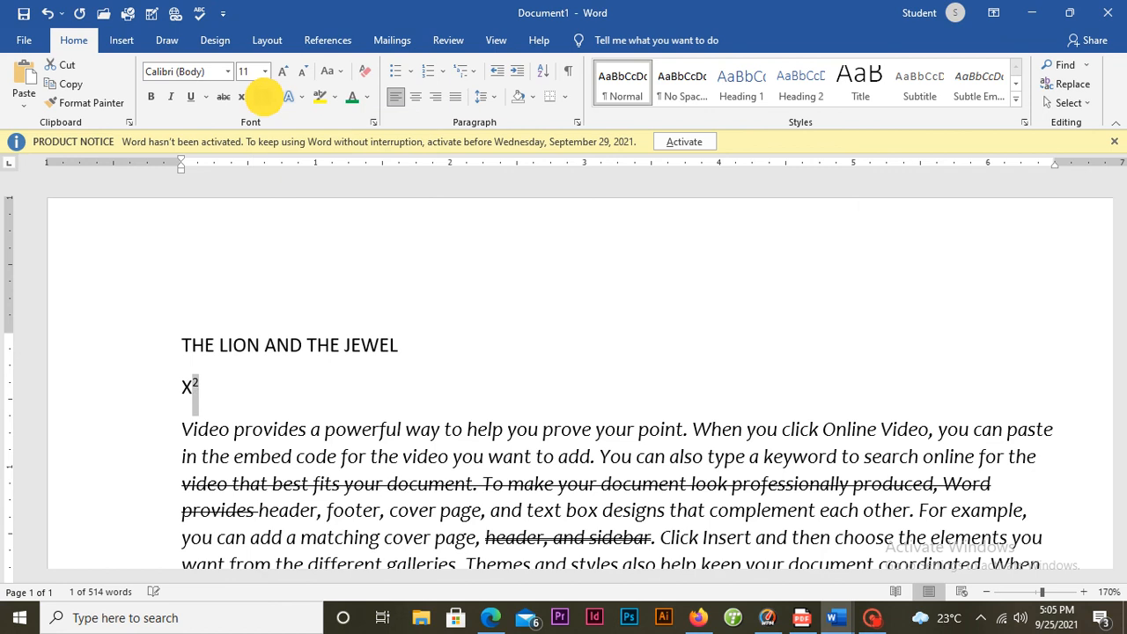
pyautogui.press('BackSpace')
pyautogui.press('BackSpace')
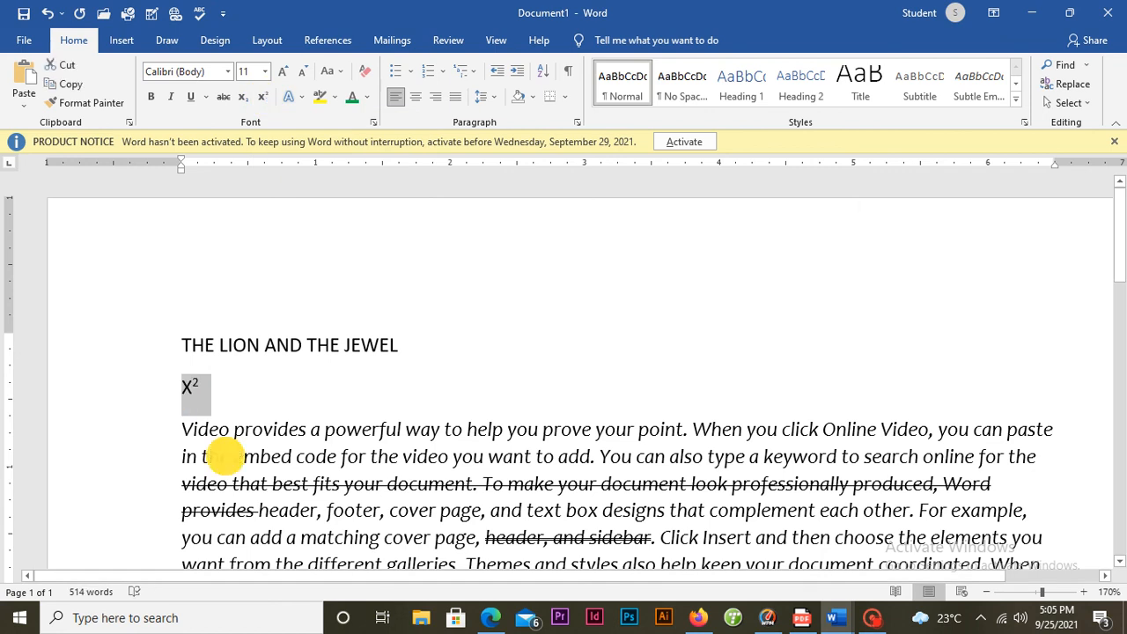
pyautogui.click(207, 389)
pyautogui.press('BackSpace')
pyautogui.press('BackSpace')
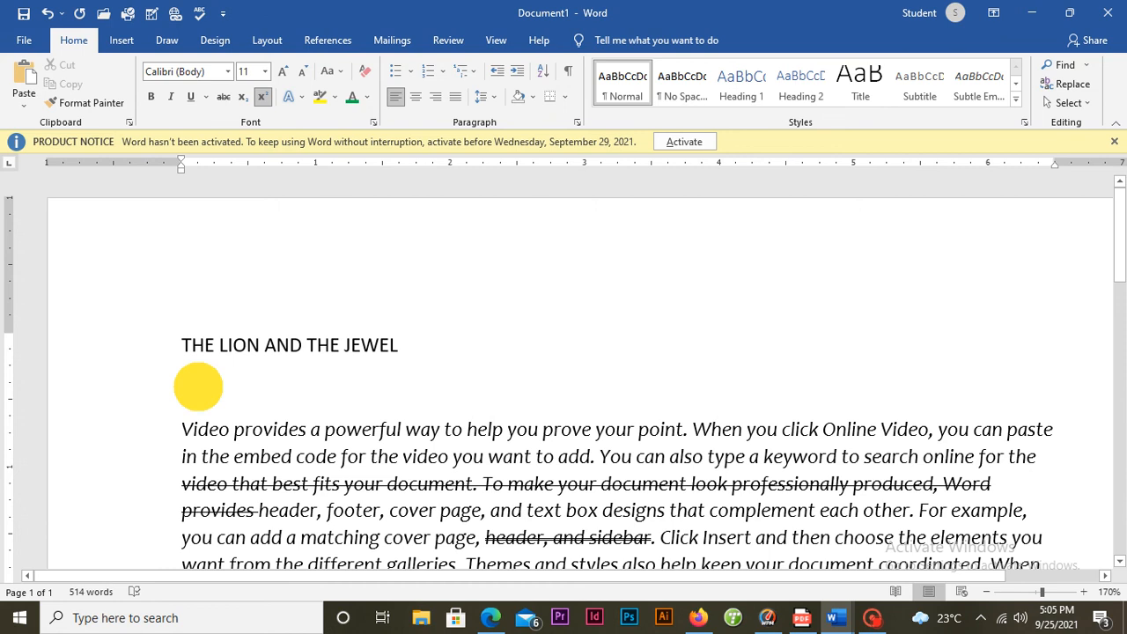
# Format the 2 in the X2 line as subscript, and delete the whole line below the title.
pyautogui.hotkey('ctrl', 'z')
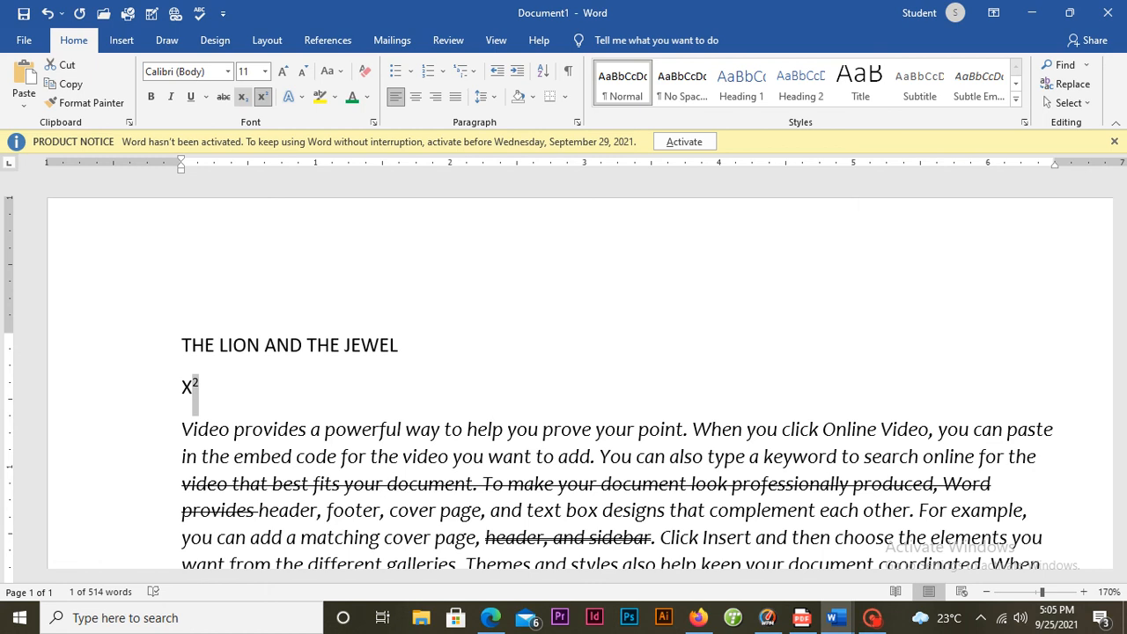
pyautogui.click(242, 97)
pyautogui.click(208, 401)
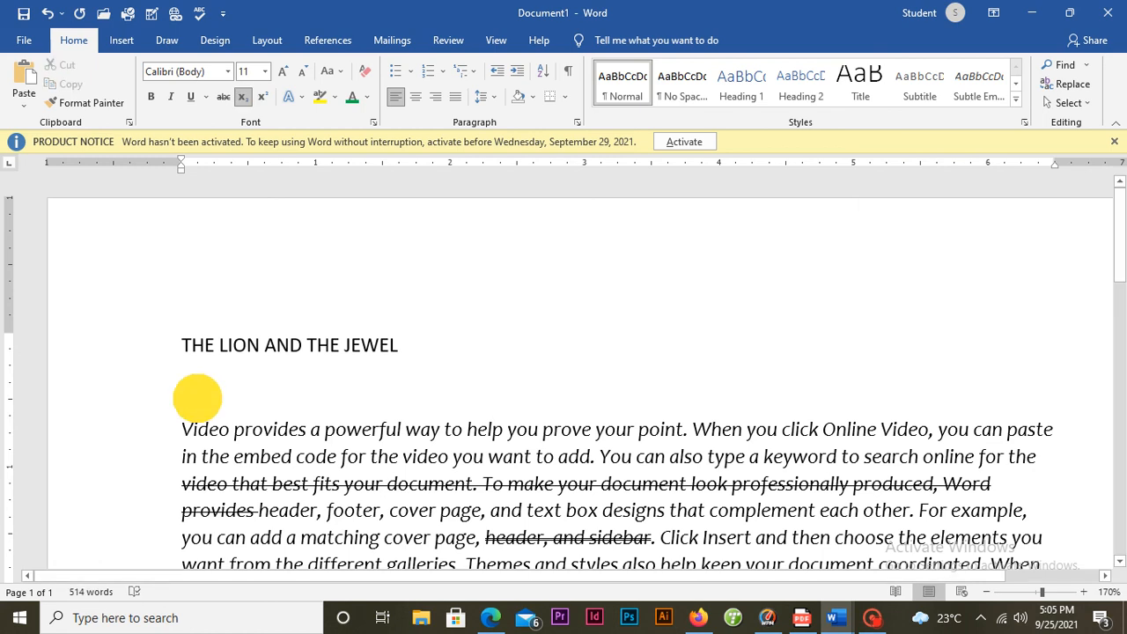
pyautogui.moveTo(193, 395); pyautogui.dragTo(206, 397)
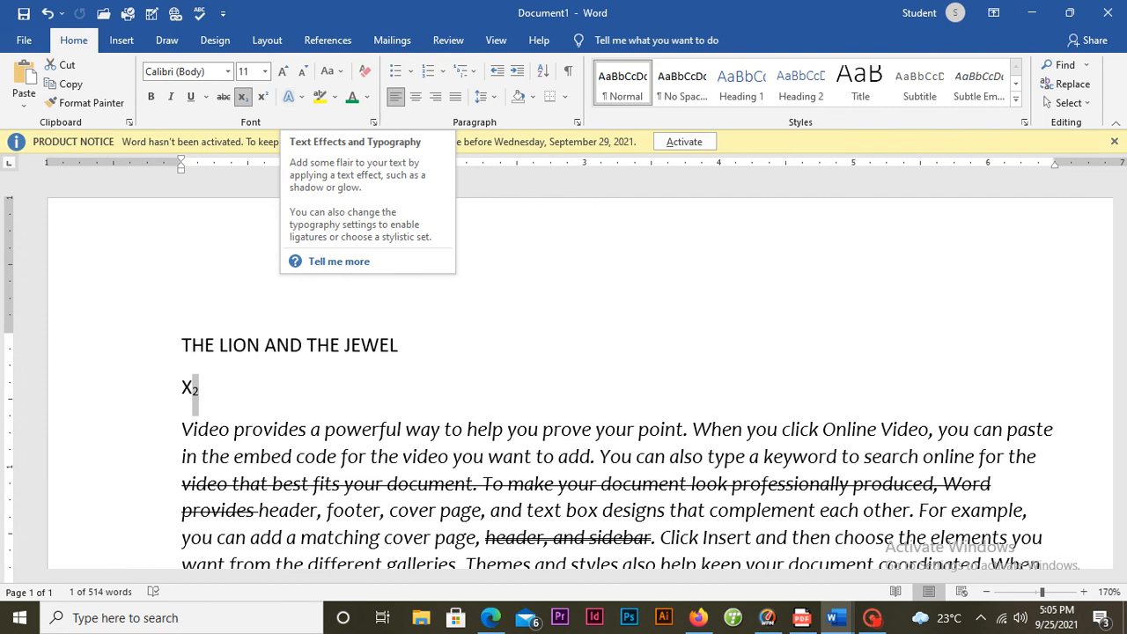
pyautogui.click(154, 407)
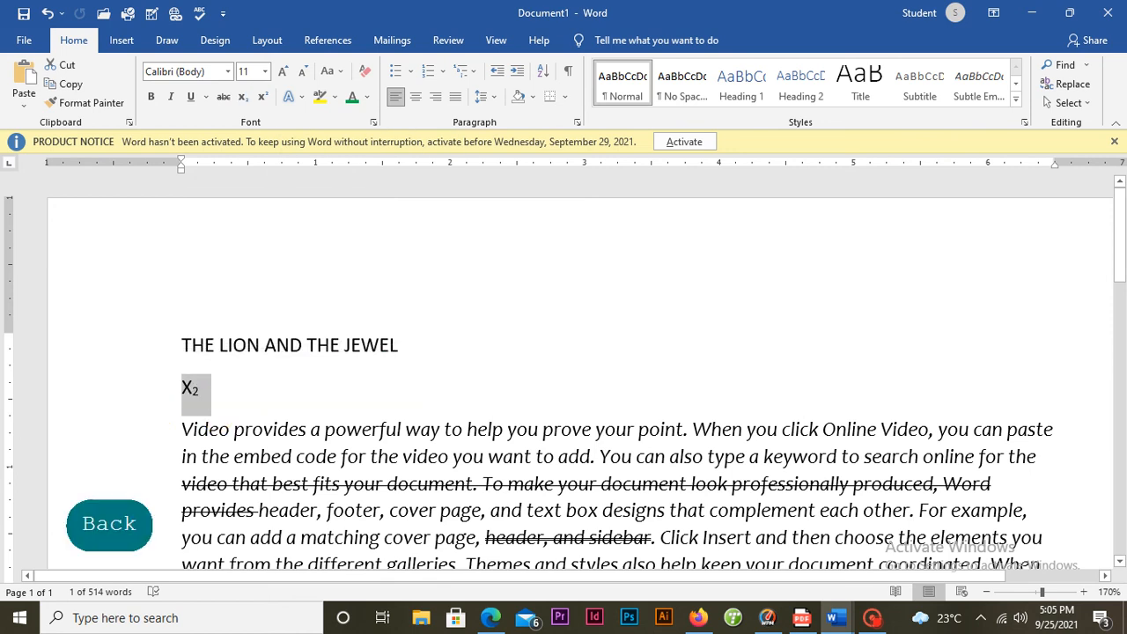
pyautogui.press('Delete')
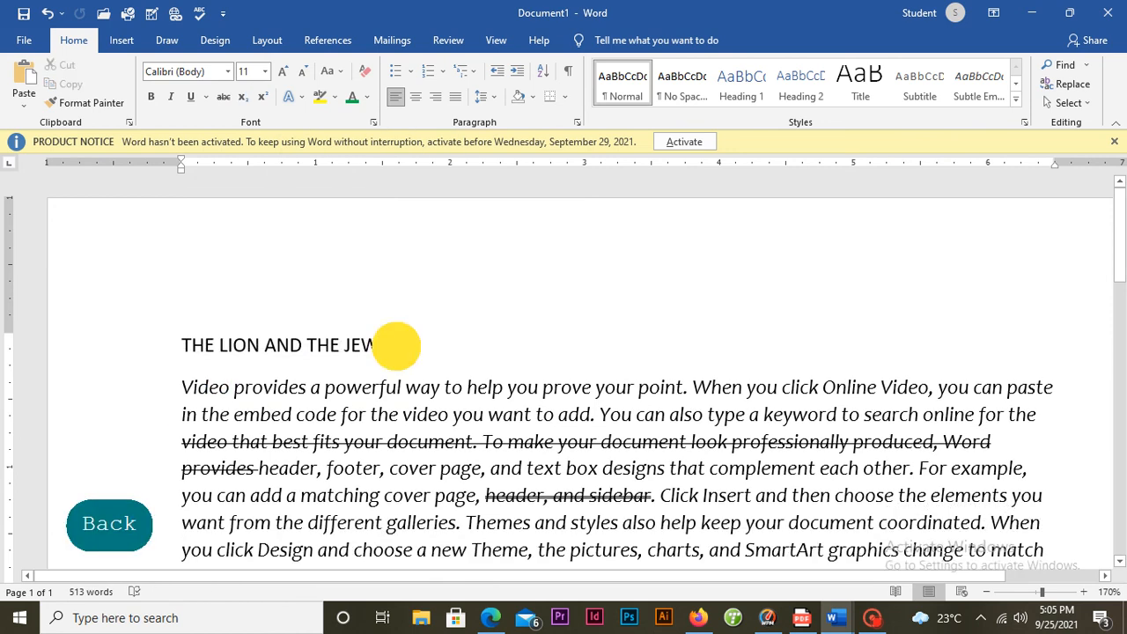
# Preview the text effect presets and the outline and shadow options for the title "THE LION AND THE JEWEL".
pyautogui.moveTo(397, 344); pyautogui.dragTo(186, 343)
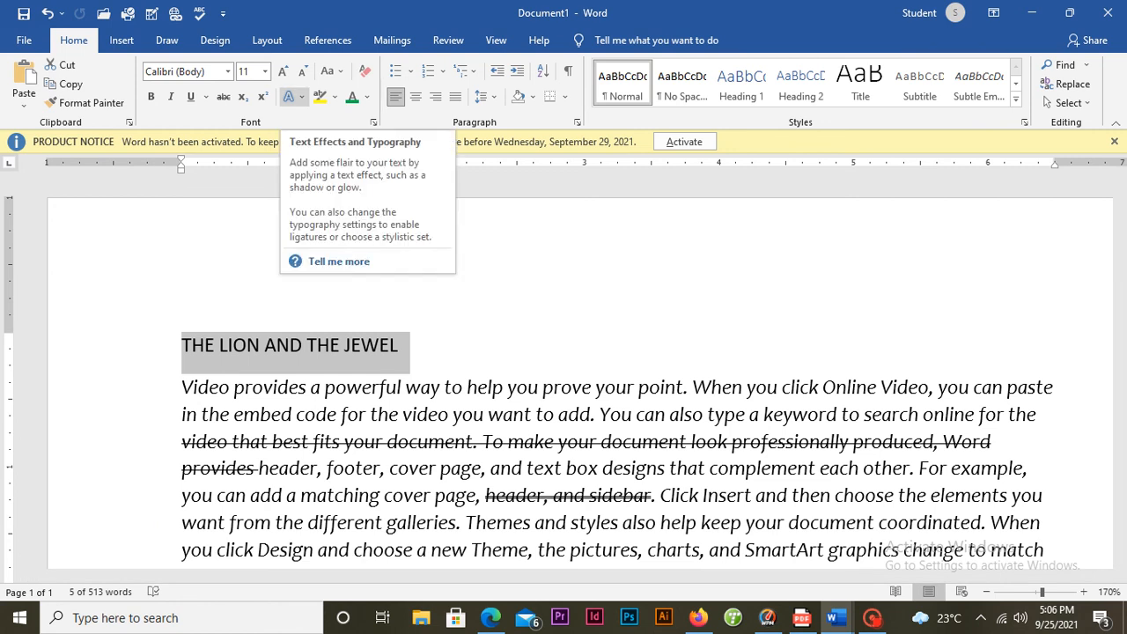
pyautogui.click(293, 97)
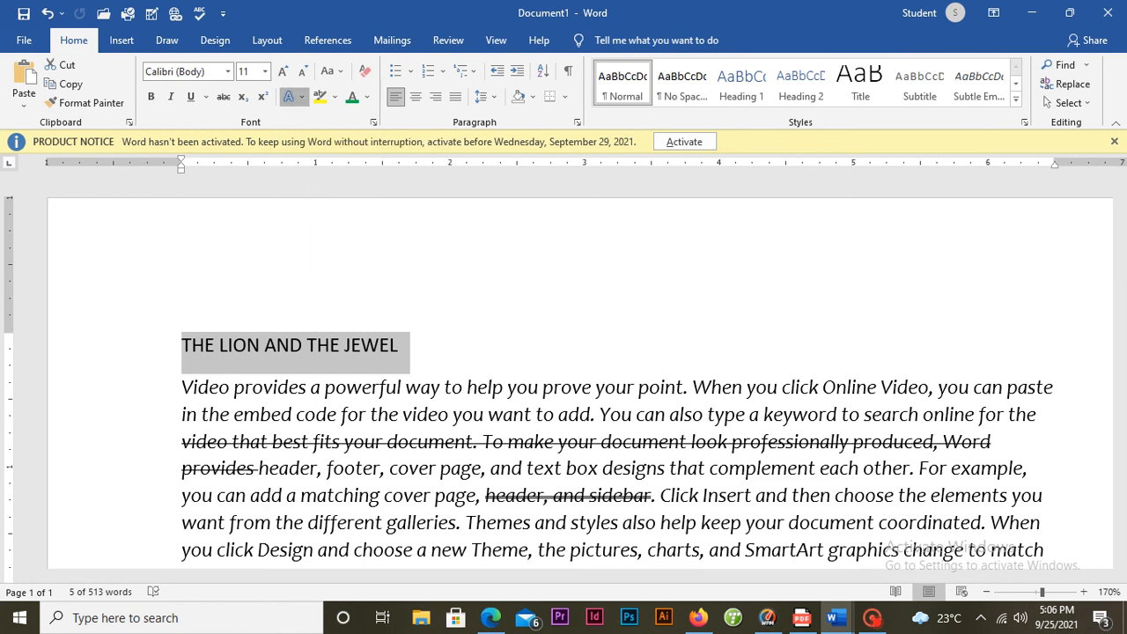
pyautogui.click(300, 97)
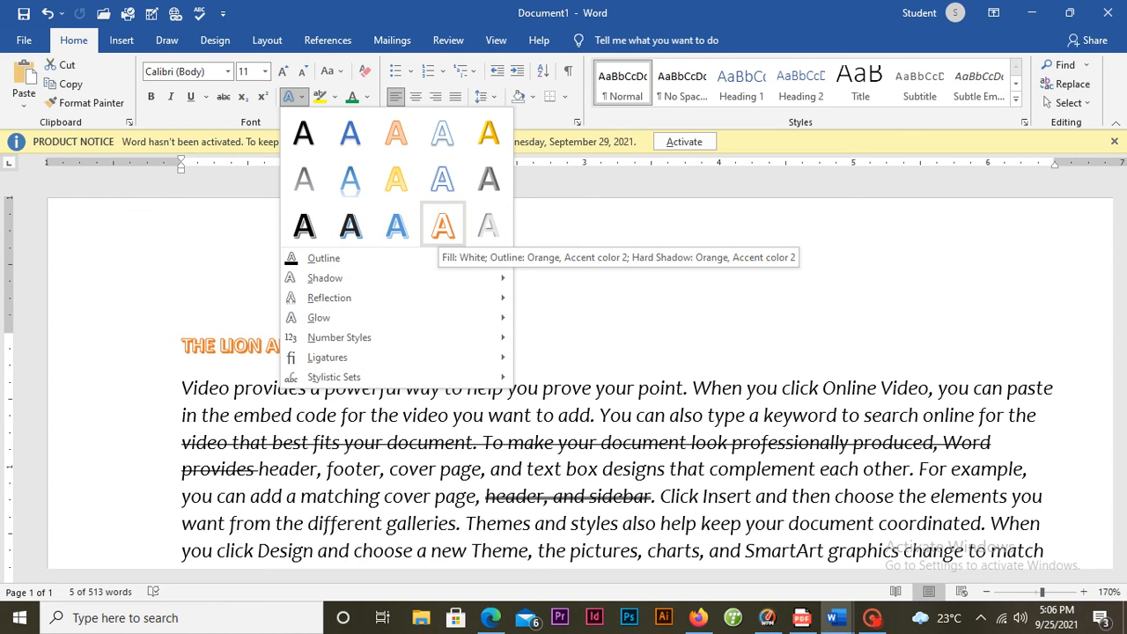
pyautogui.moveTo(324, 258)
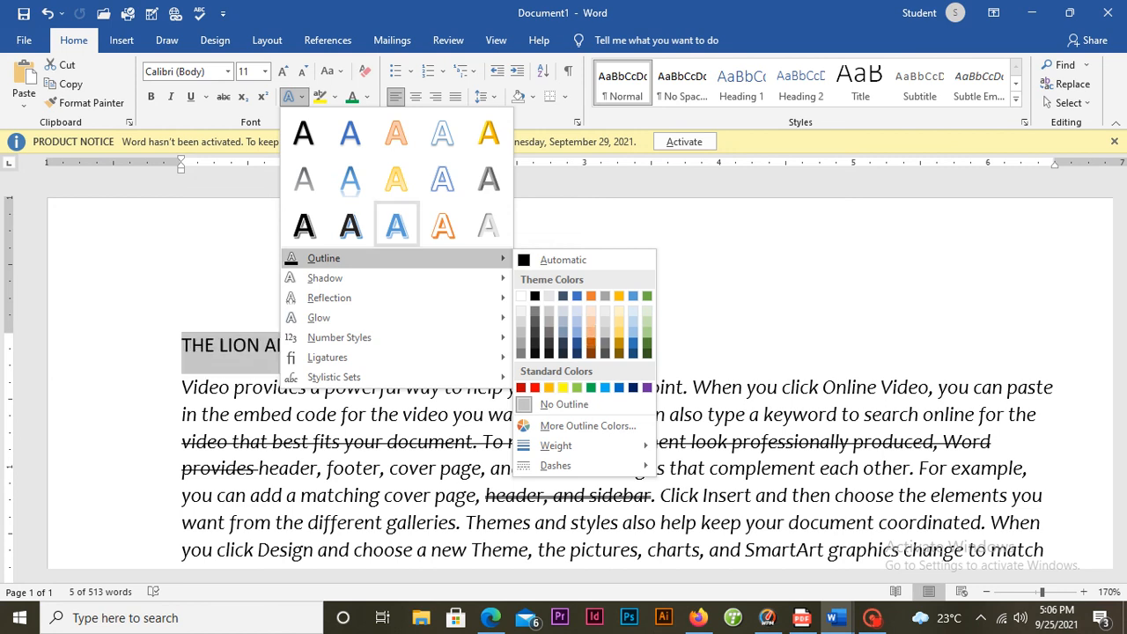
pyautogui.moveTo(325, 278)
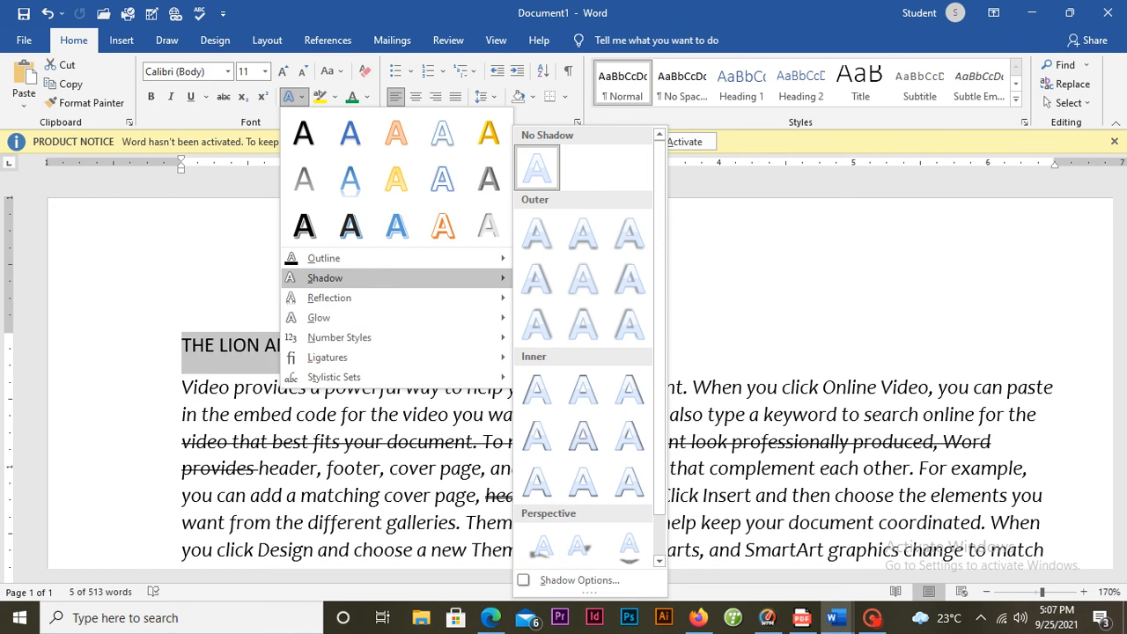
pyautogui.press('Escape')
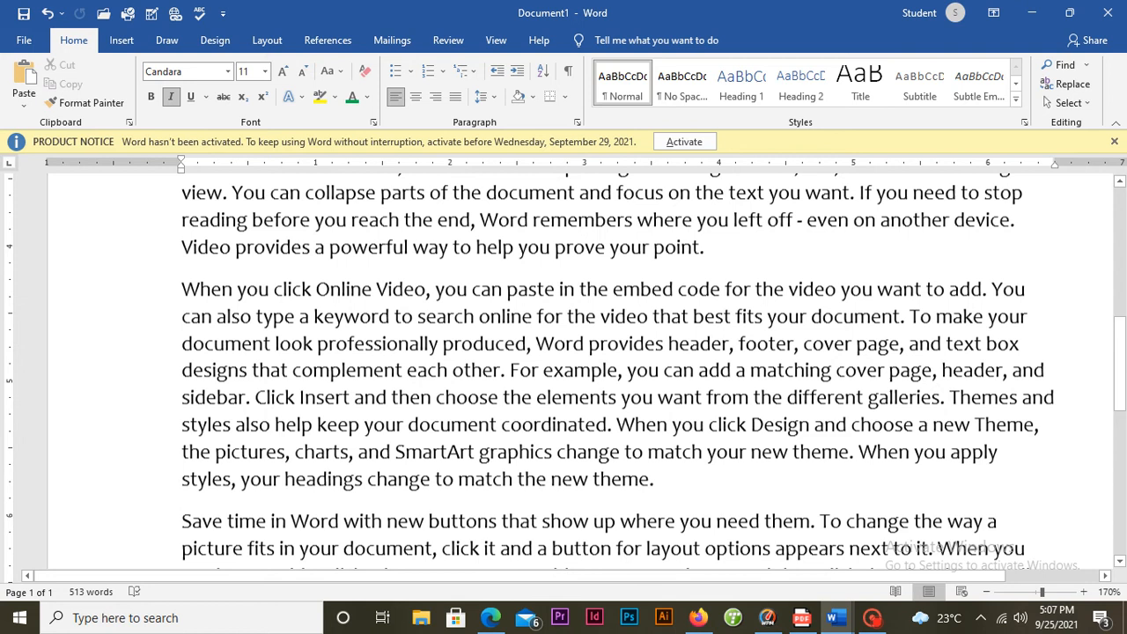
# Highlight the opening of the third paragraph in yellow, from "When you click Online Video" to "cover page, header", and stop highlighting.
pyautogui.scroll(-1, 564, 370)
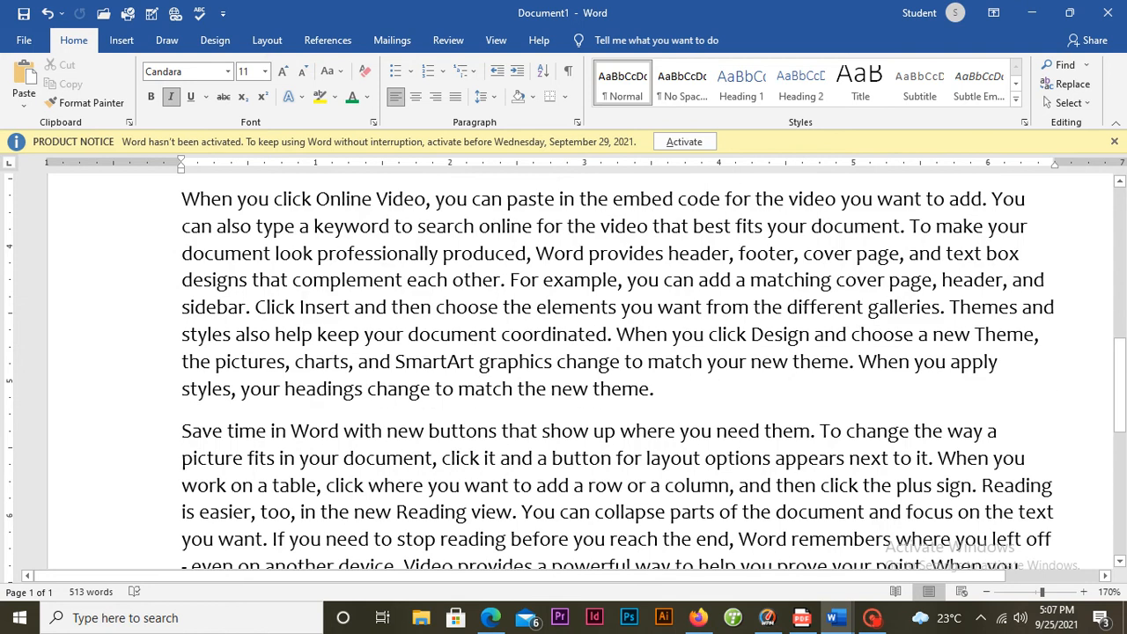
pyautogui.scroll(-3, 564, 370)
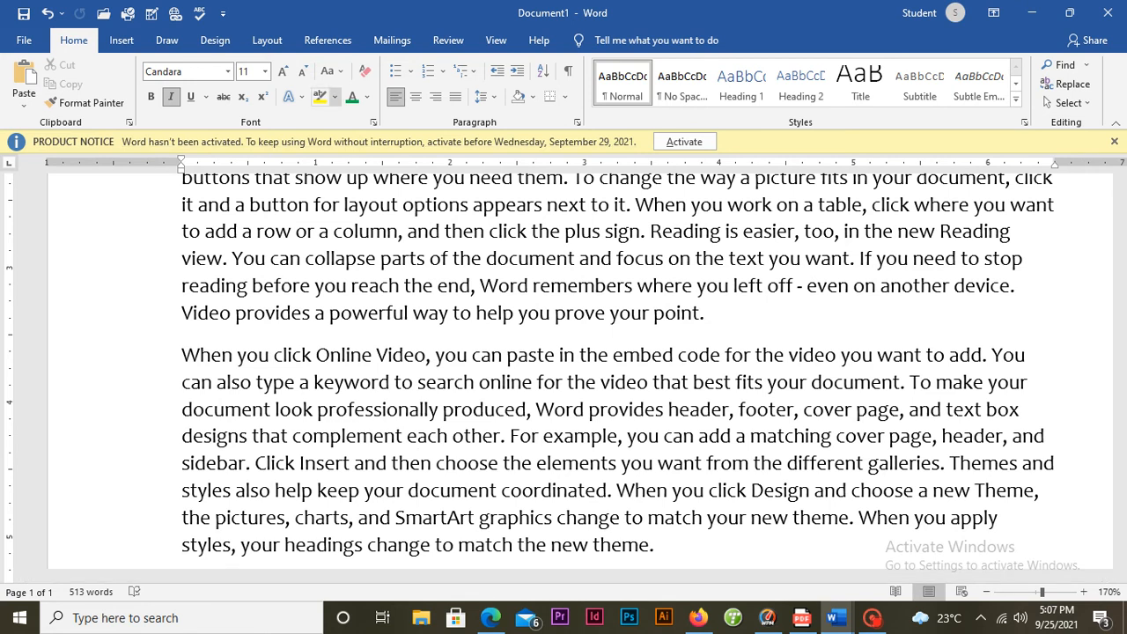
pyautogui.click(335, 97)
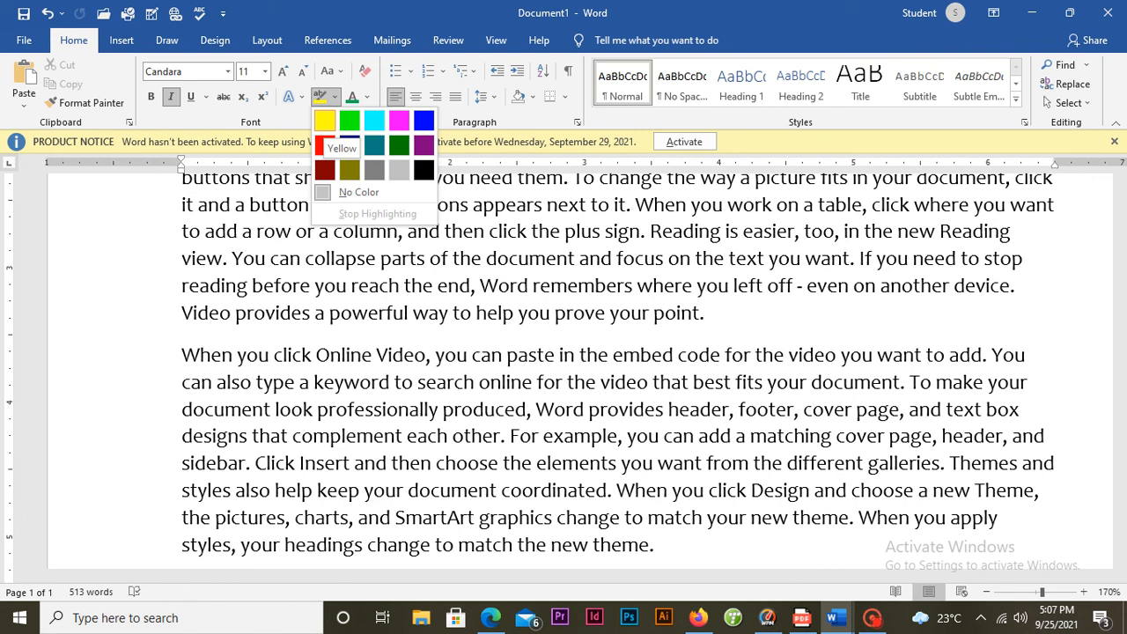
pyautogui.click(325, 120)
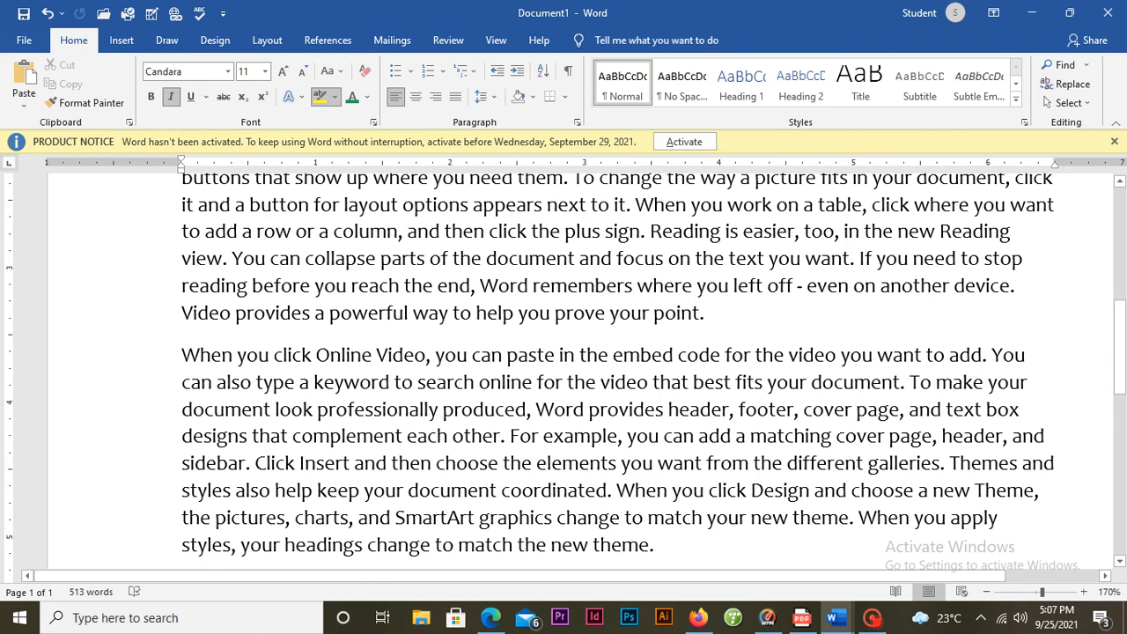
pyautogui.moveTo(195, 357)
pyautogui.mouseDown()
pyautogui.moveTo(453, 432)
pyautogui.moveTo(996, 441)
pyautogui.mouseUp()
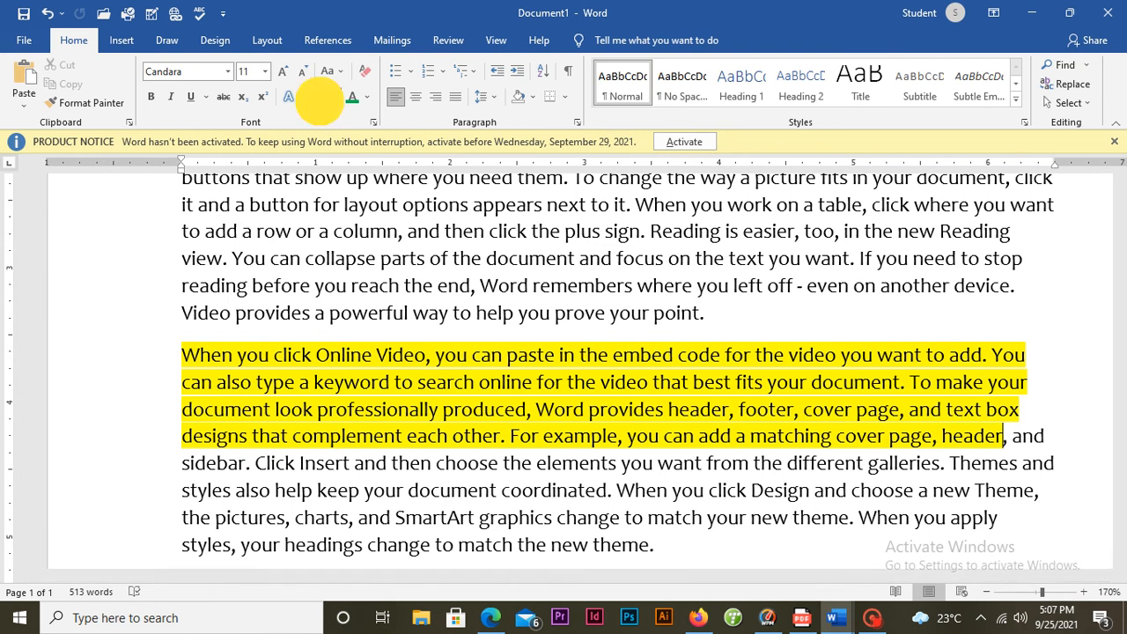
pyautogui.click(320, 96)
pyautogui.scroll(-4, 394, 238)
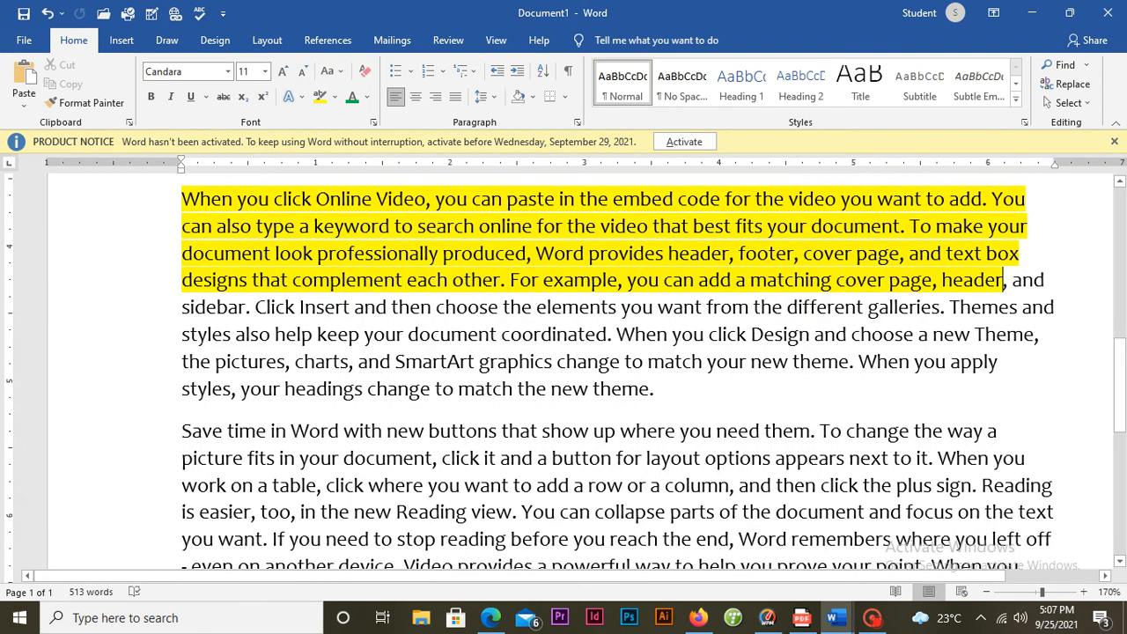
pyautogui.scroll(2, 616, 362)
pyautogui.scroll(2, 617, 361)
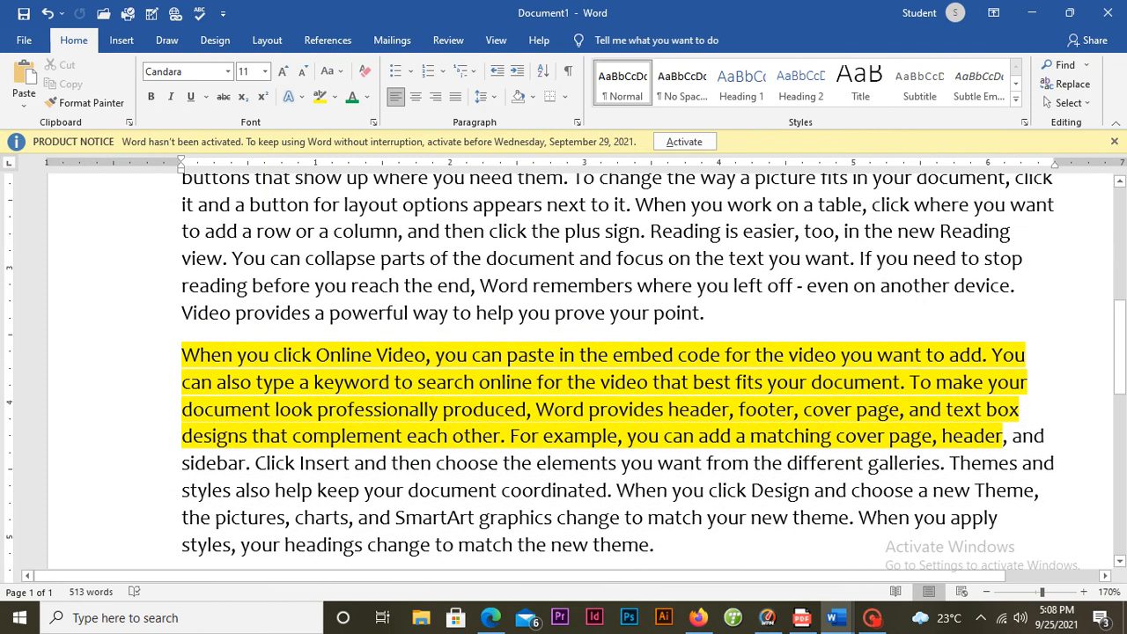
pyautogui.moveTo(180, 355); pyautogui.dragTo(1044, 437)
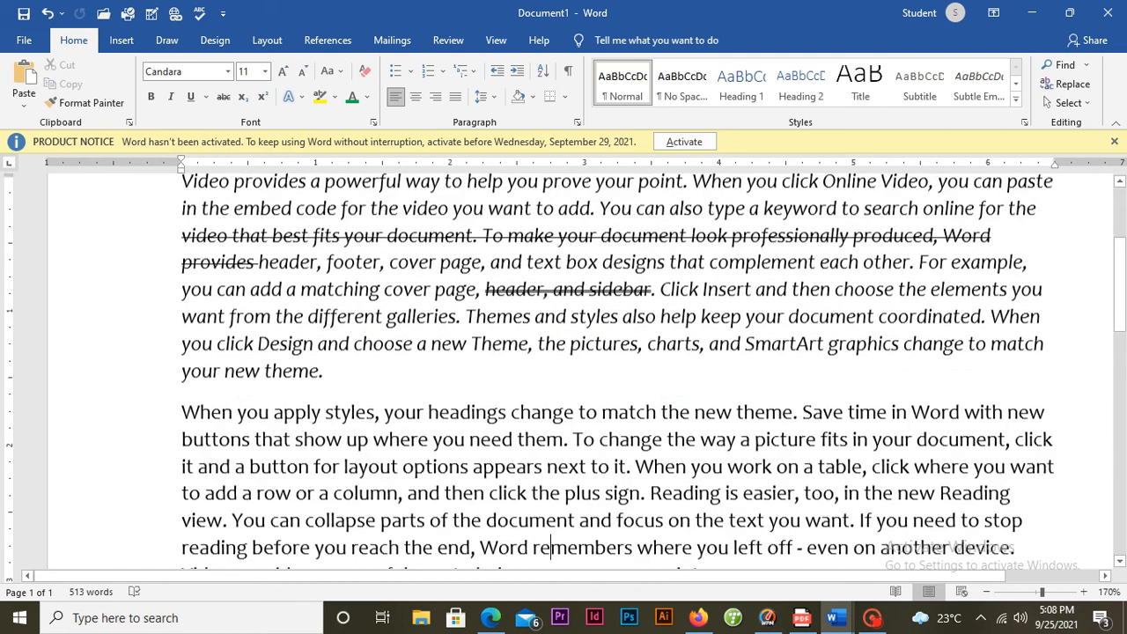
pyautogui.scroll(5, 616, 370)
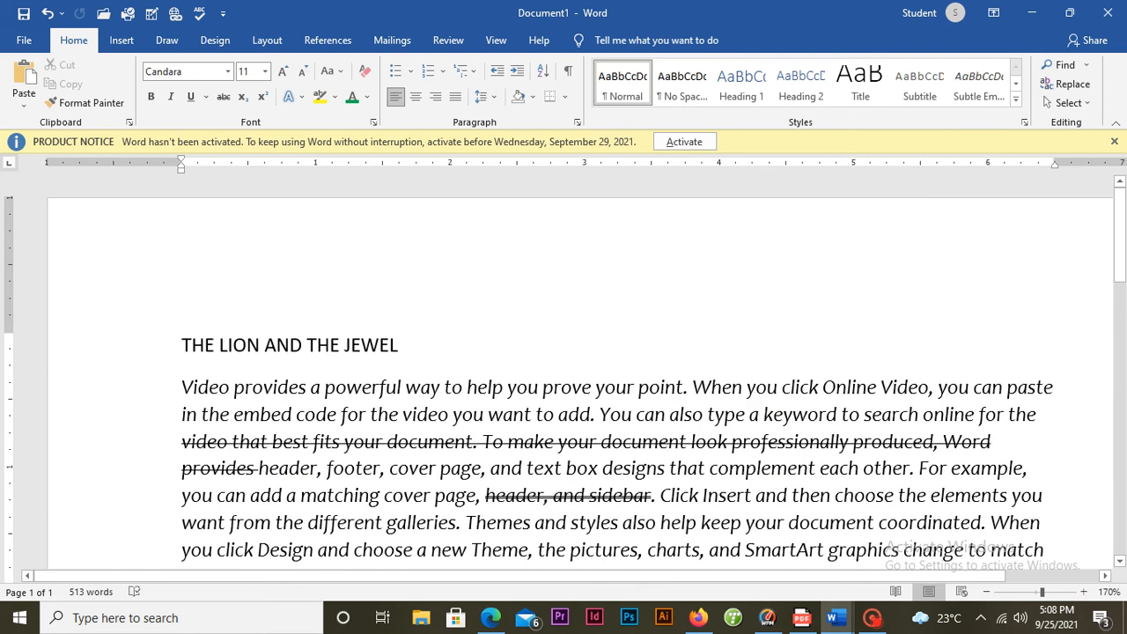
pyautogui.moveTo(182, 387); pyautogui.dragTo(1036, 537)
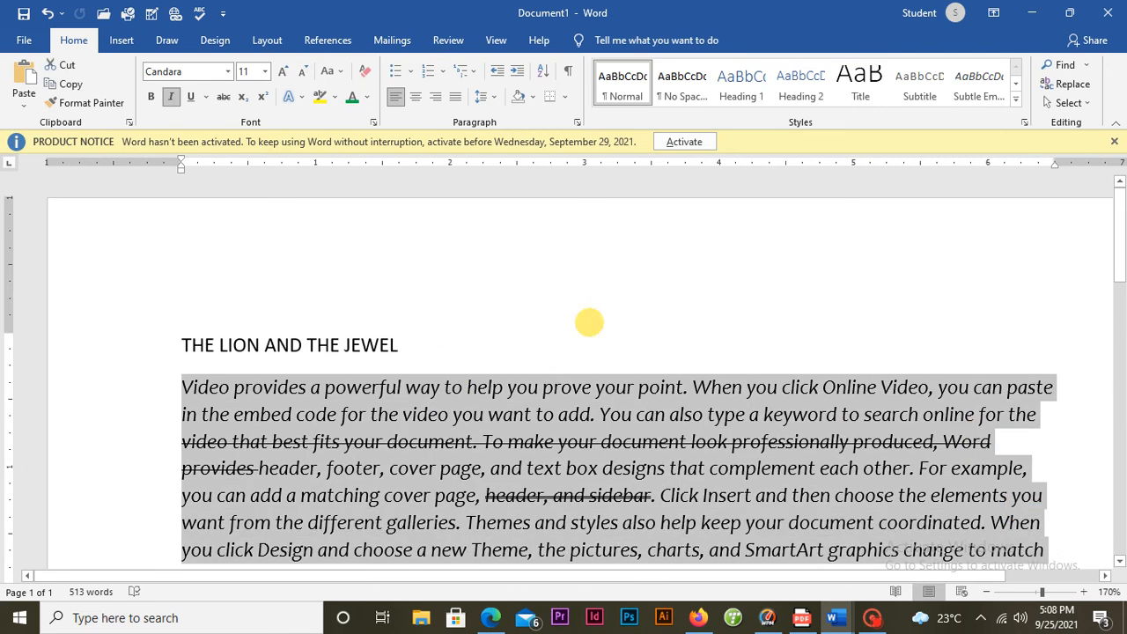
pyautogui.click(455, 414)
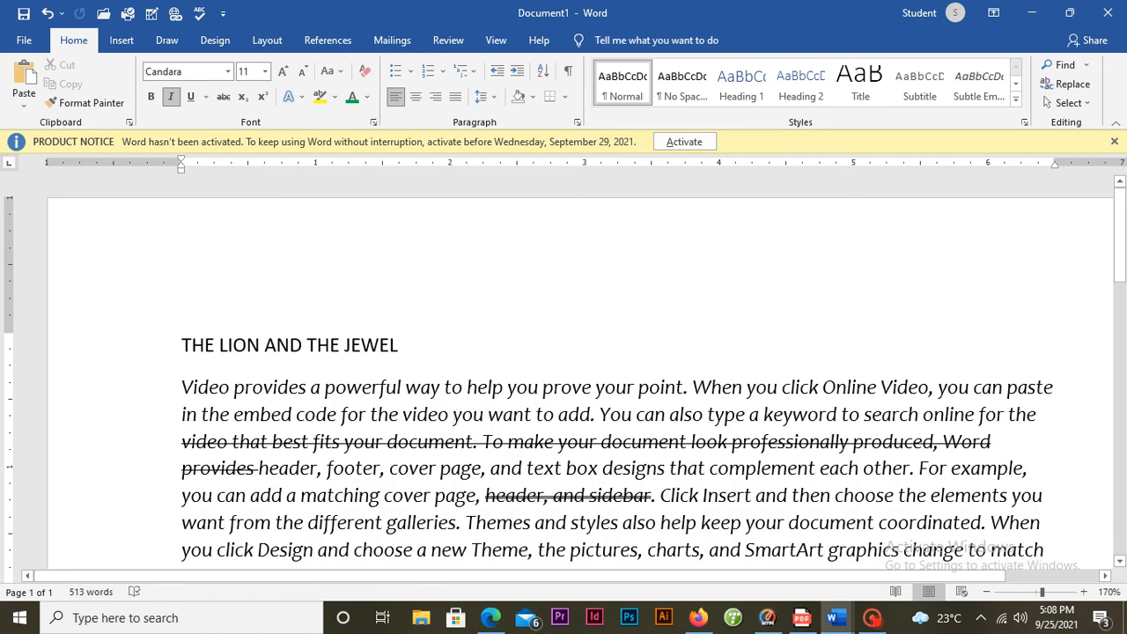
pyautogui.moveTo(181, 387); pyautogui.dragTo(544, 433)
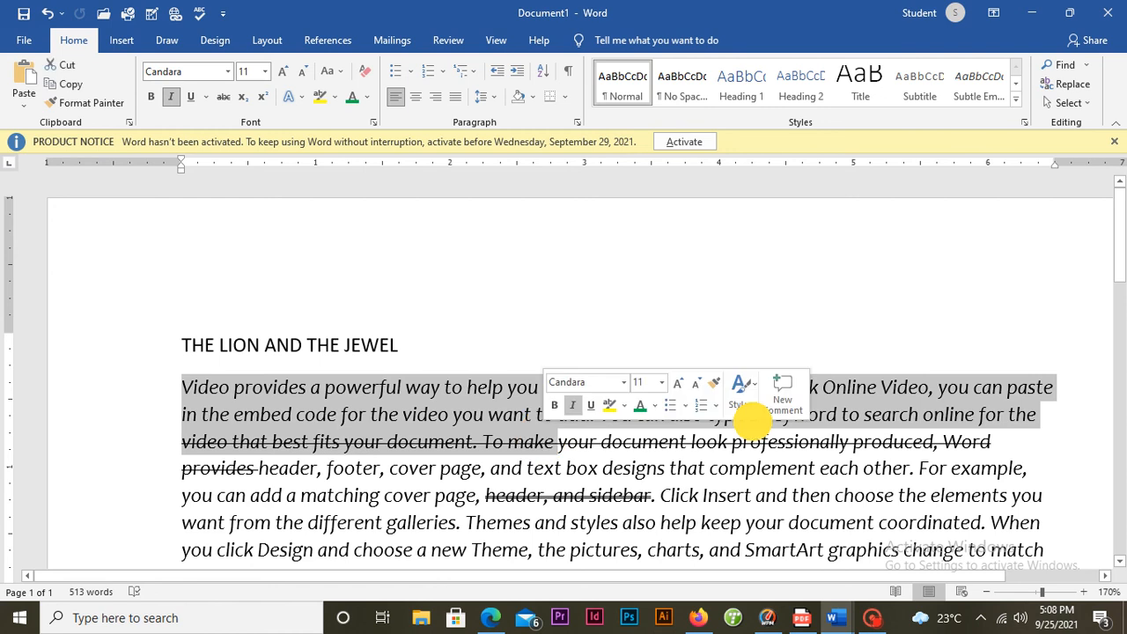
pyautogui.click(629, 459)
# Set the font color of the title "THE LION AND THE JEWEL" to Orange, Accent 2, Darker 25%.
pyautogui.moveTo(400, 338); pyautogui.dragTo(170, 361)
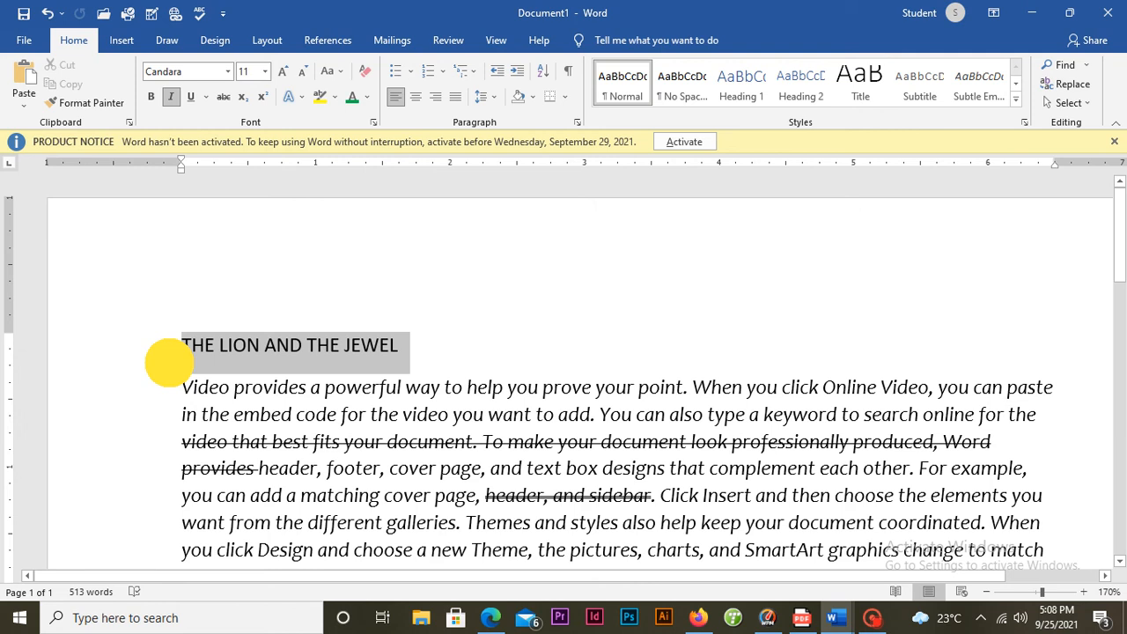
pyautogui.moveTo(169, 361); pyautogui.dragTo(169, 361)
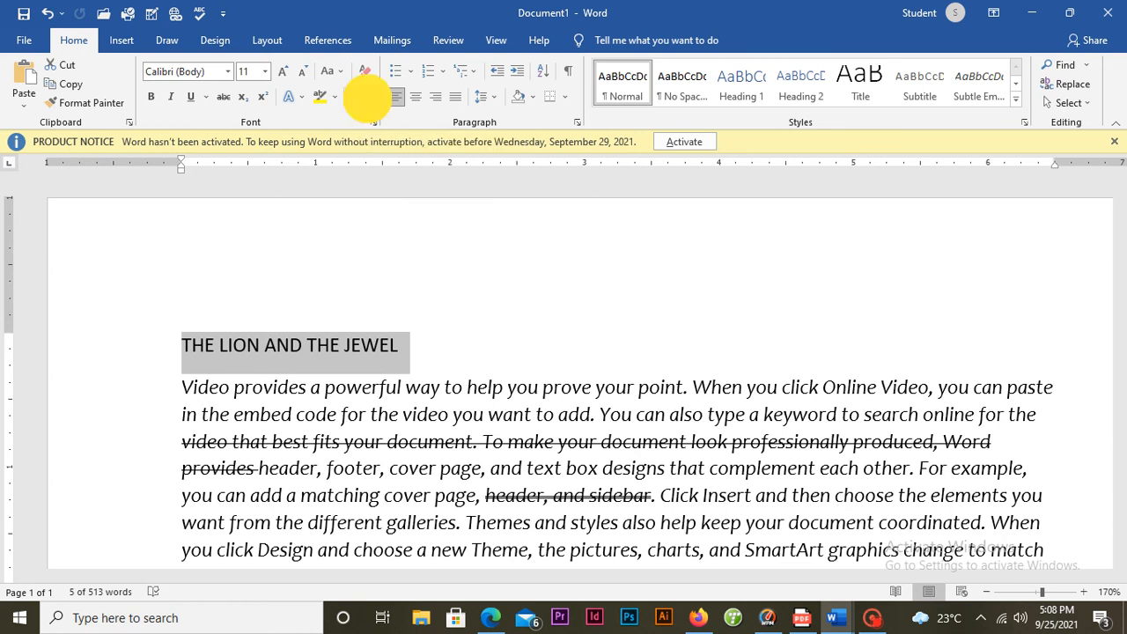
pyautogui.click(367, 97)
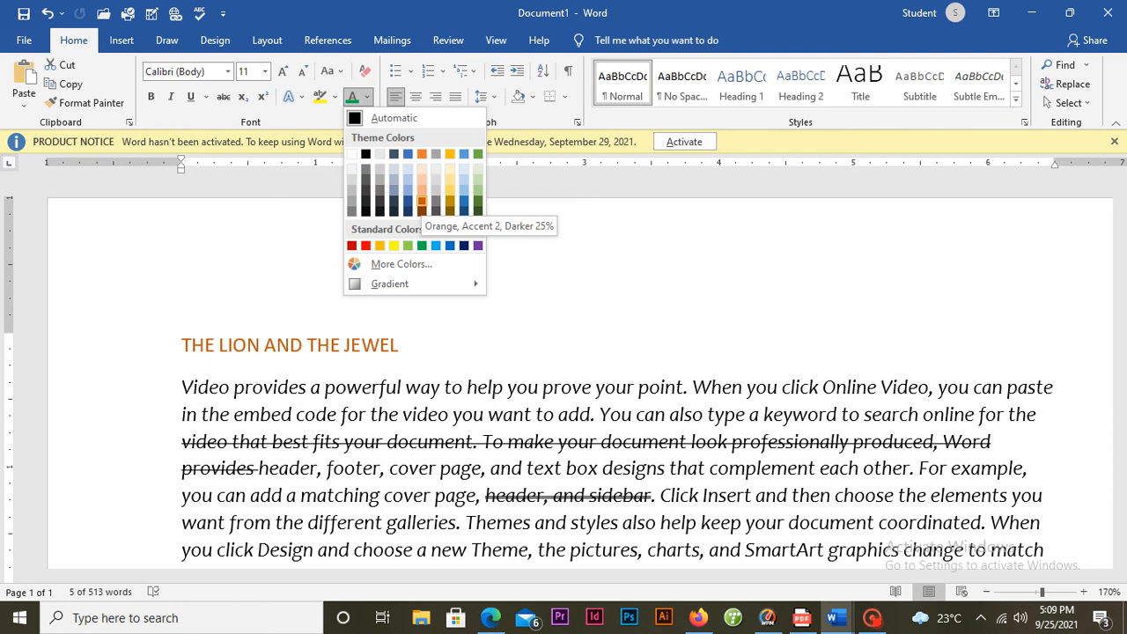
pyautogui.click(421, 202)
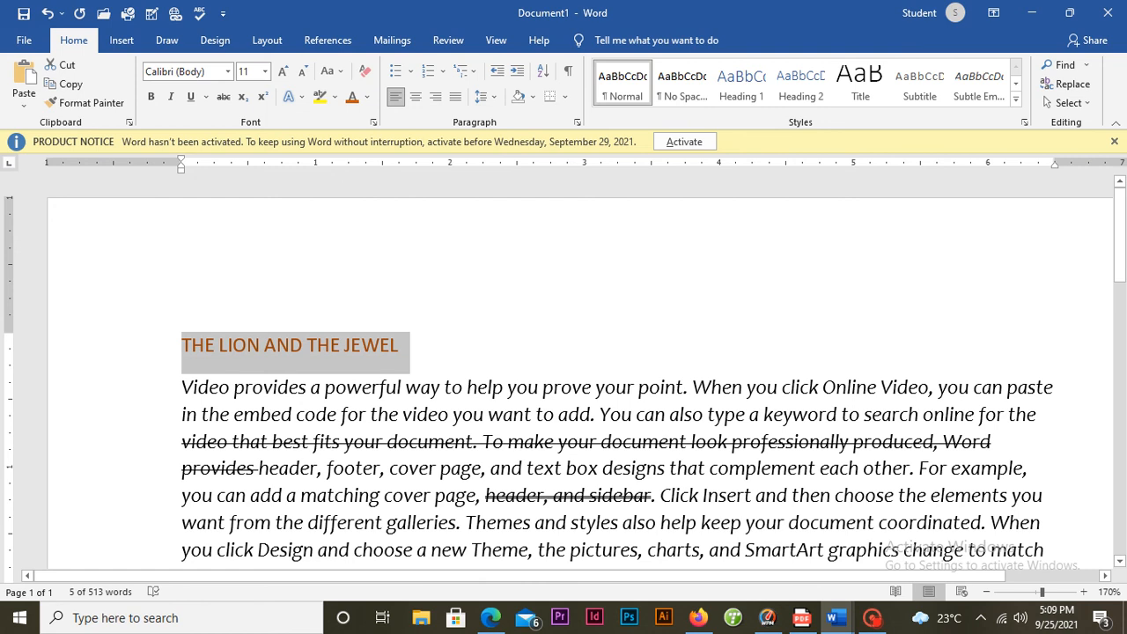
pyautogui.click(399, 345)
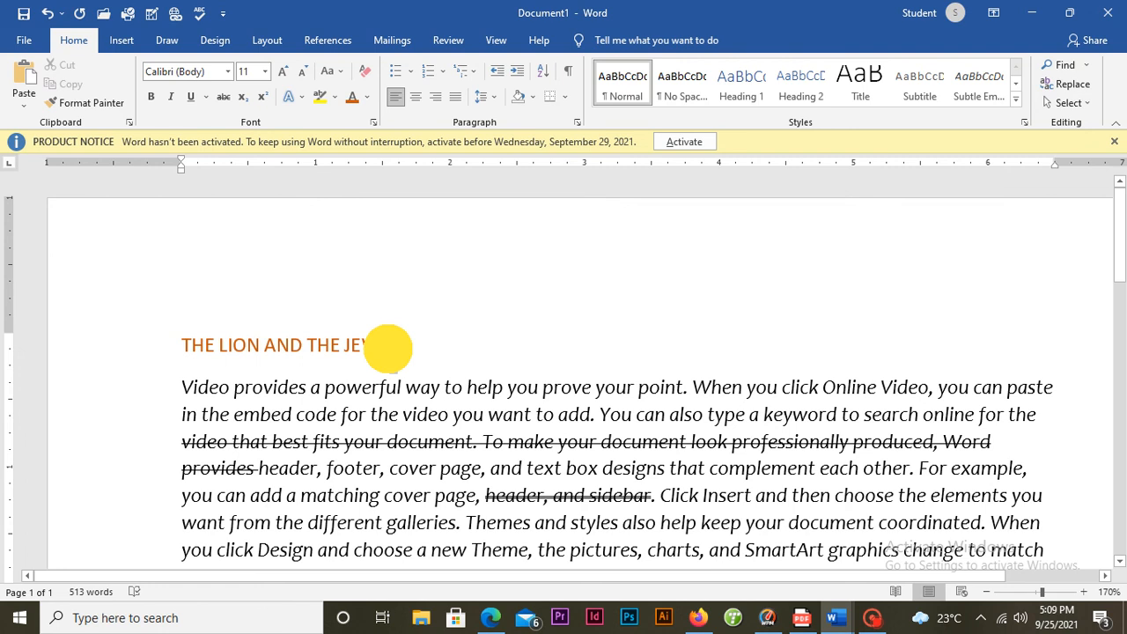
# Center the title "THE LION AND THE JEWEL" on the page and switch it to right alignment.
pyautogui.moveTo(387, 348); pyautogui.dragTo(196, 338)
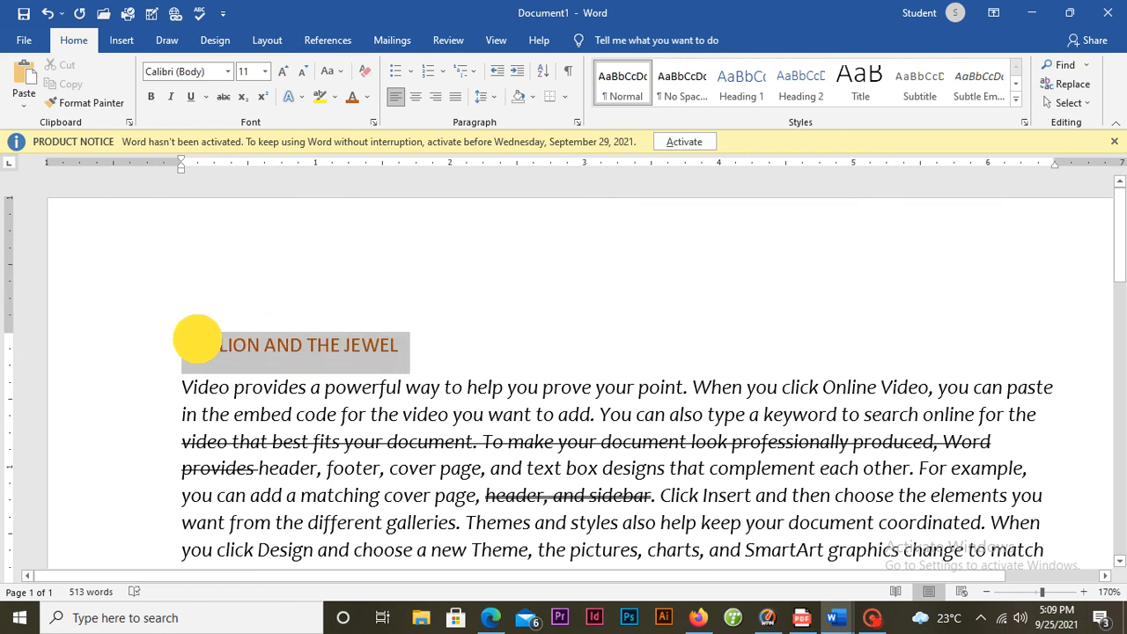
pyautogui.moveTo(197, 339); pyautogui.dragTo(197, 338)
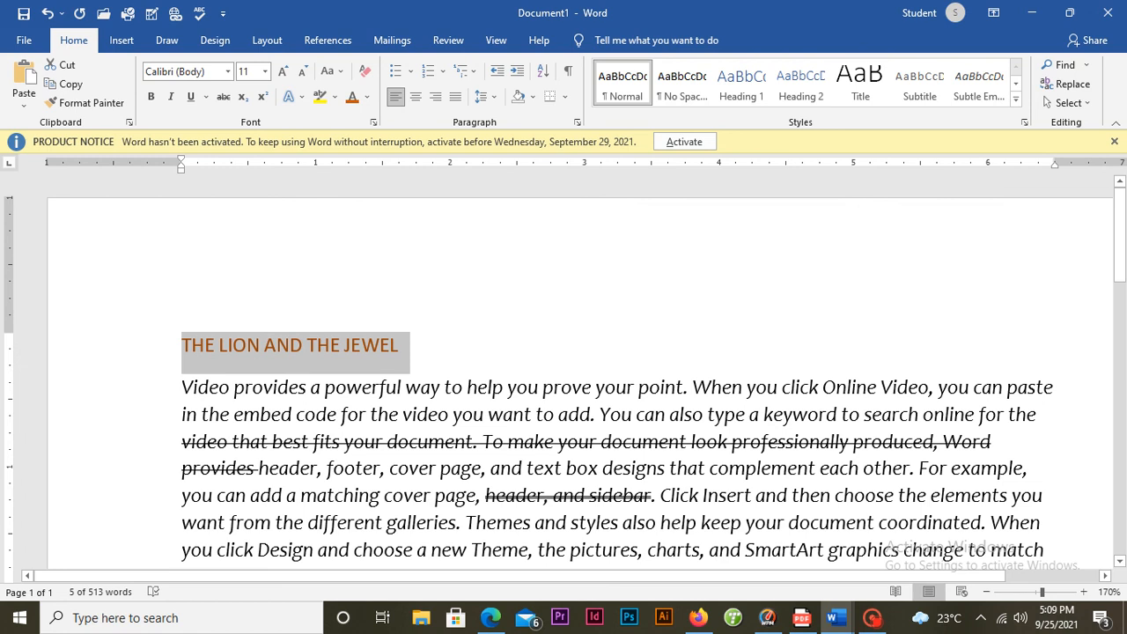
pyautogui.click(399, 345)
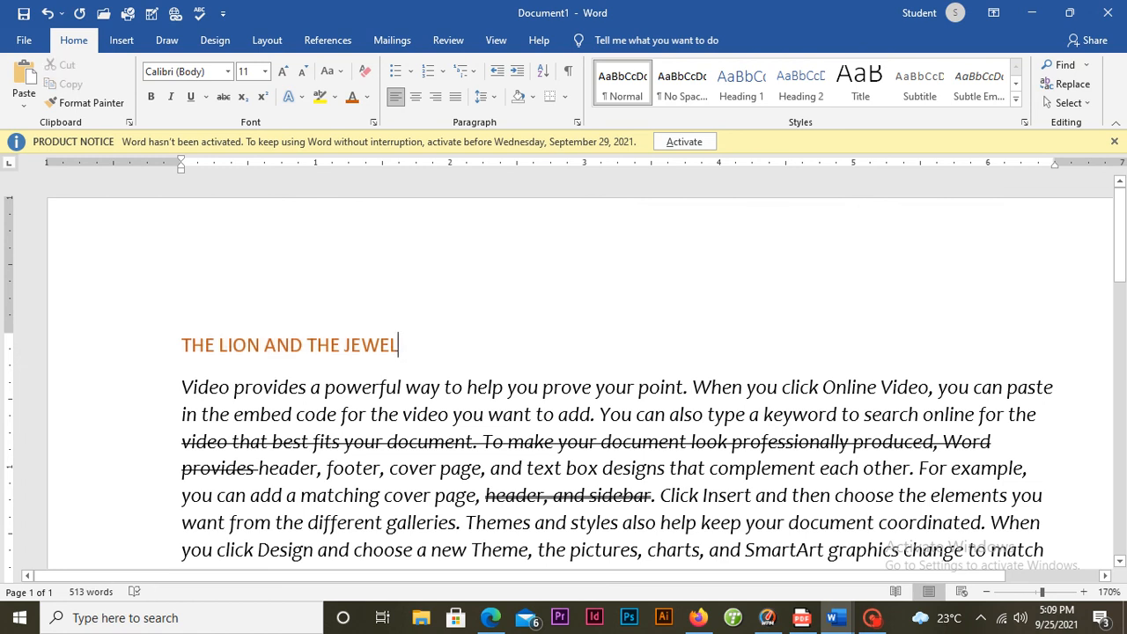
pyautogui.moveTo(399, 345); pyautogui.dragTo(190, 345)
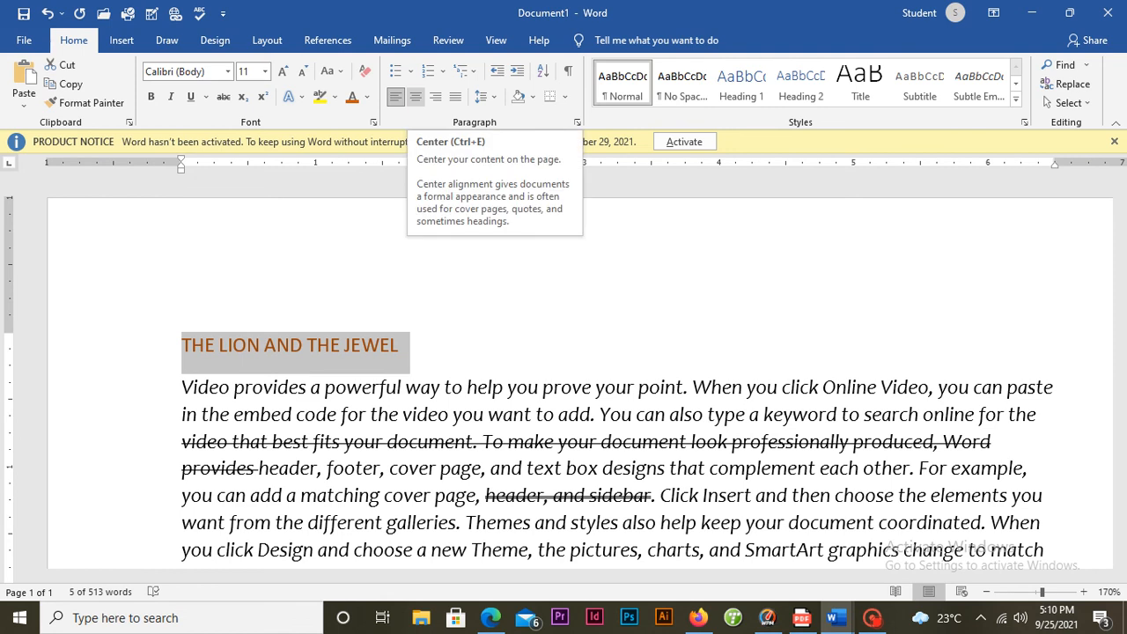
pyautogui.click(415, 96)
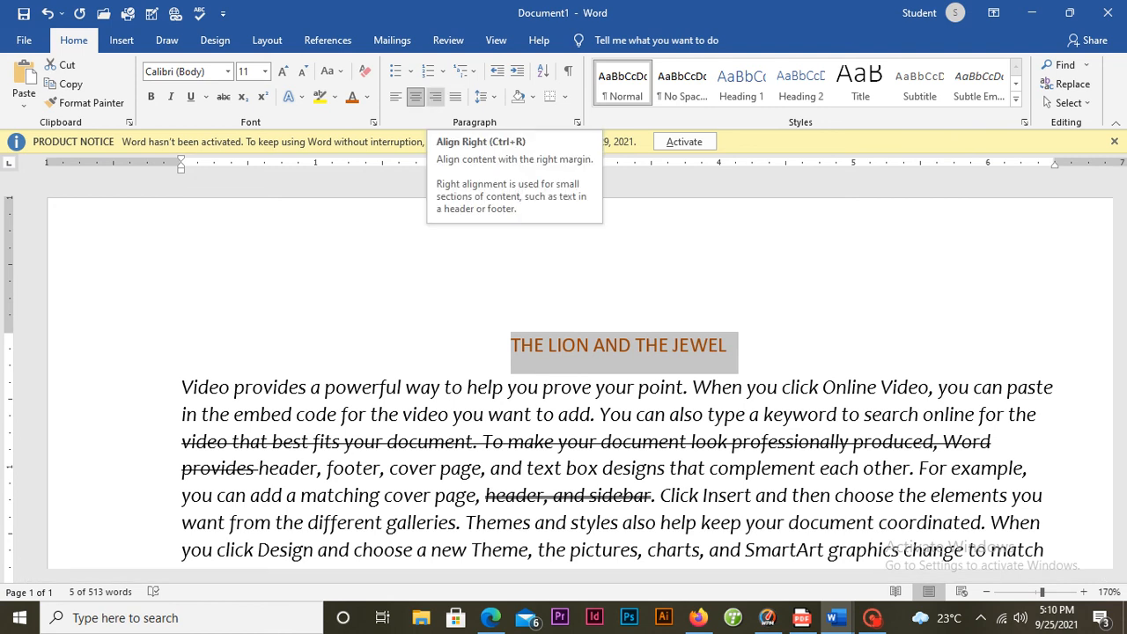
pyautogui.click(435, 97)
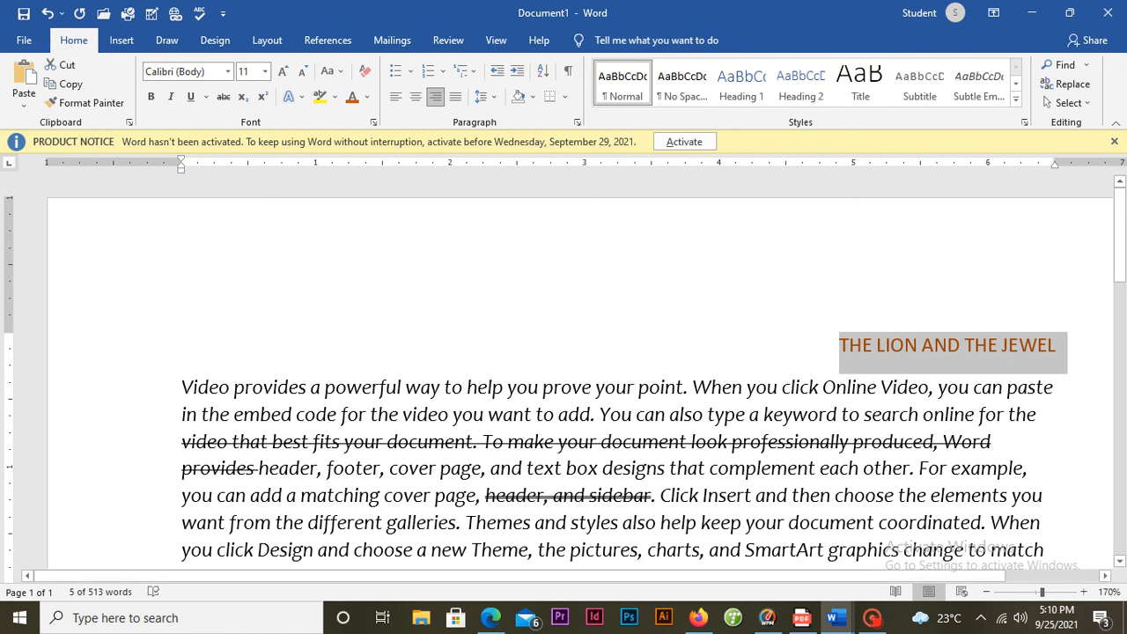
# Change the right-aligned title to centered, return it to left alignment, and deselect it.
pyautogui.moveTo(1120, 234); pyautogui.dragTo(1114, 282)
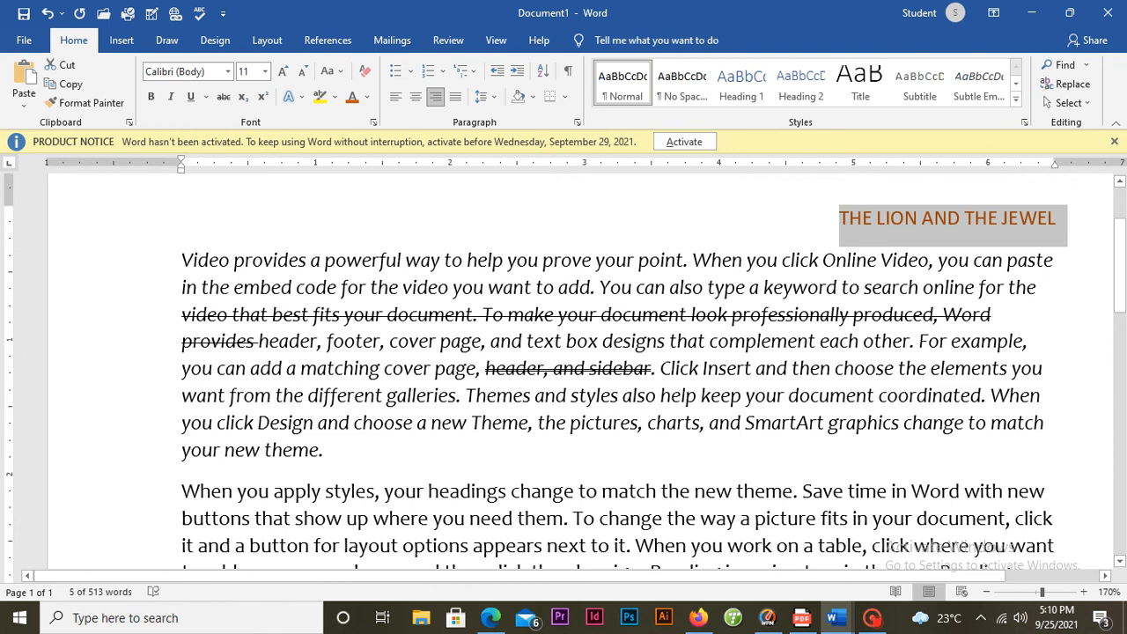
pyautogui.moveTo(829, 218); pyautogui.dragTo(1052, 219)
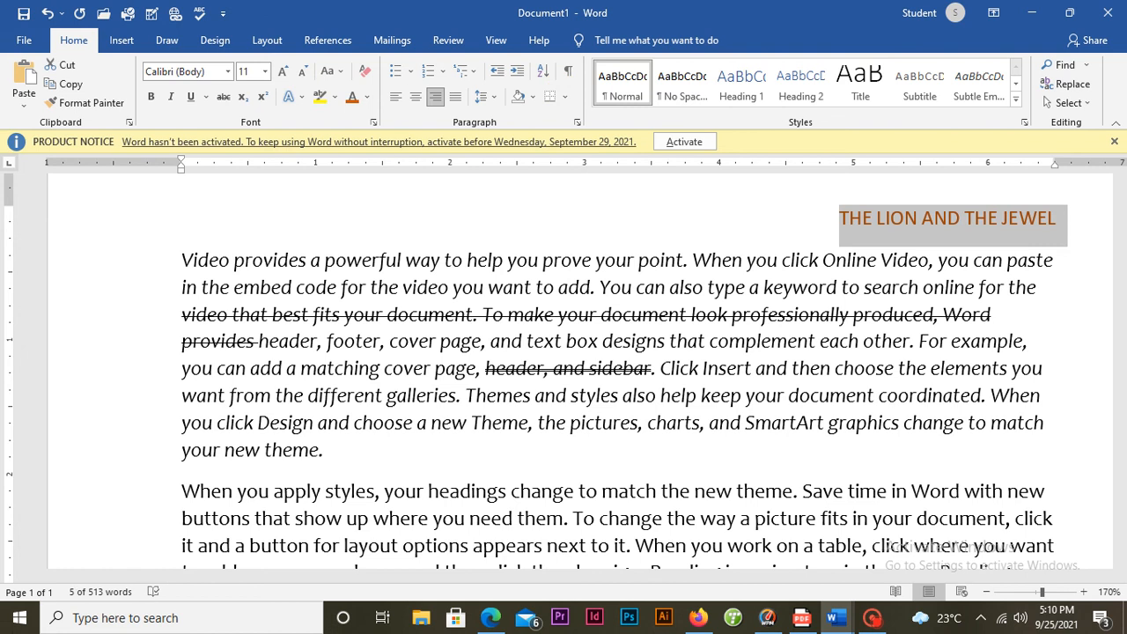
pyautogui.click(415, 96)
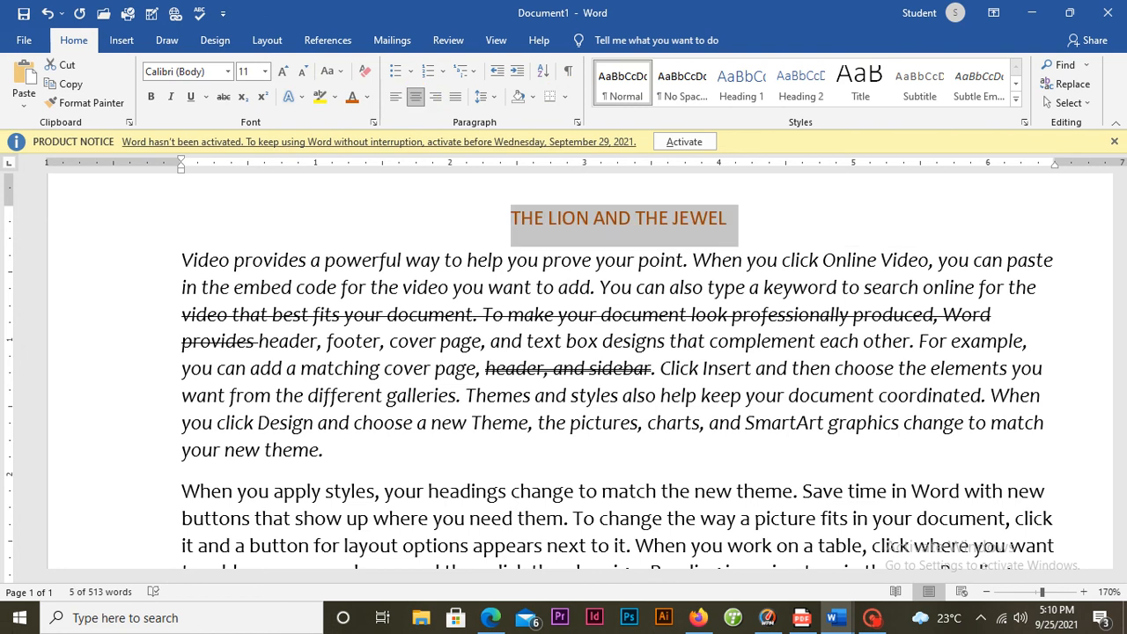
pyautogui.click(396, 96)
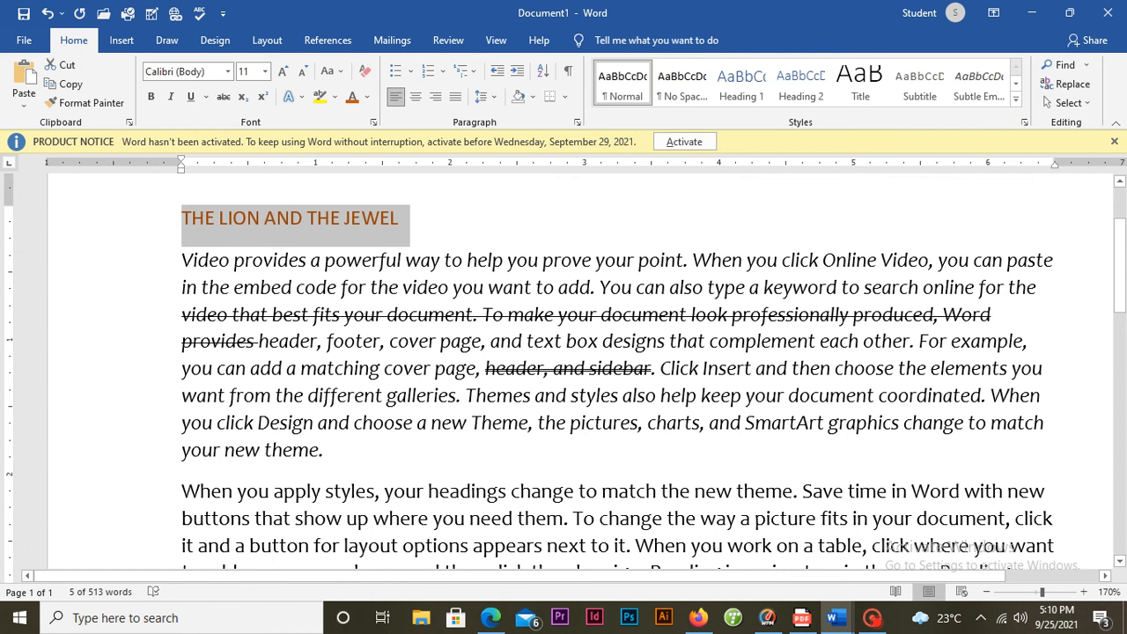
pyautogui.click(447, 194)
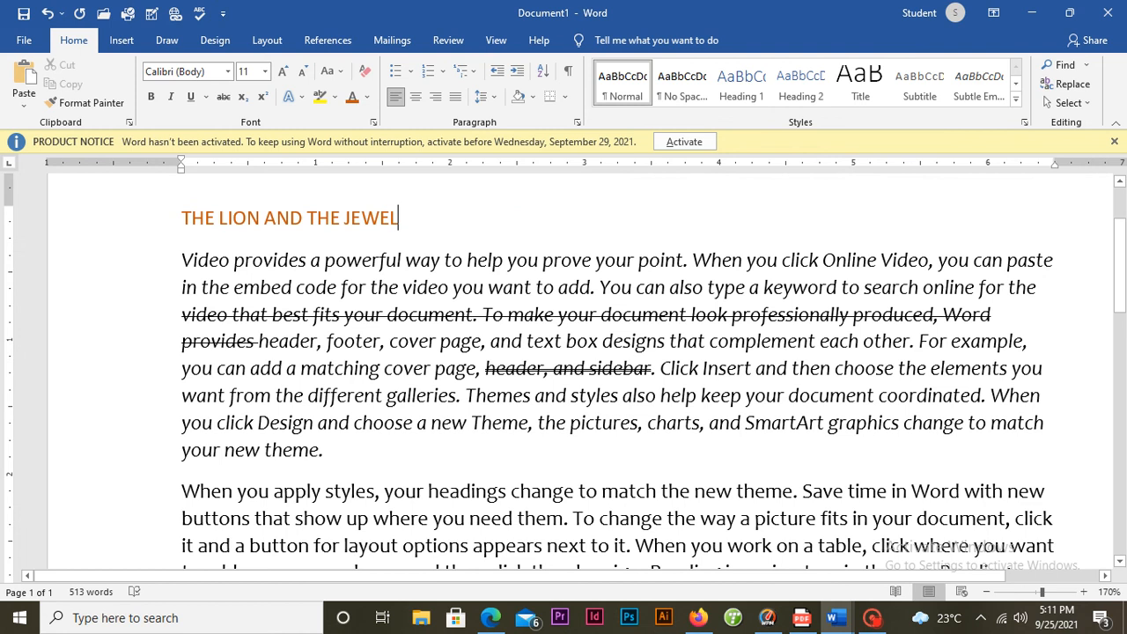
pyautogui.click(750, 370)
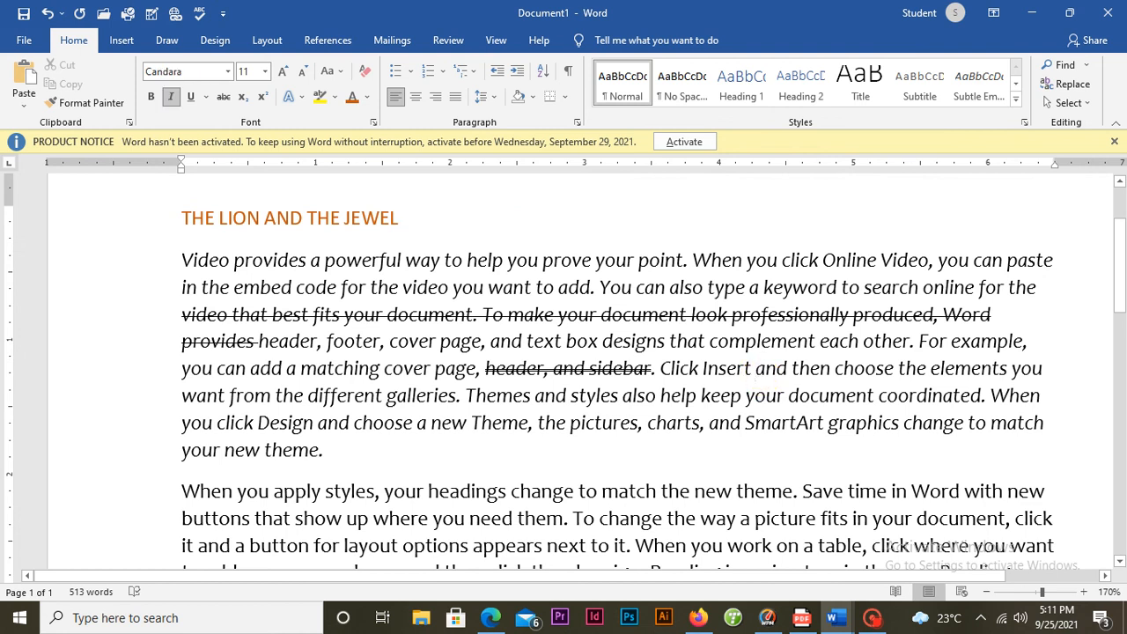
# Set the line spacing of the entire document text to 1.5.
pyautogui.hotkey('ctrl', 'a')
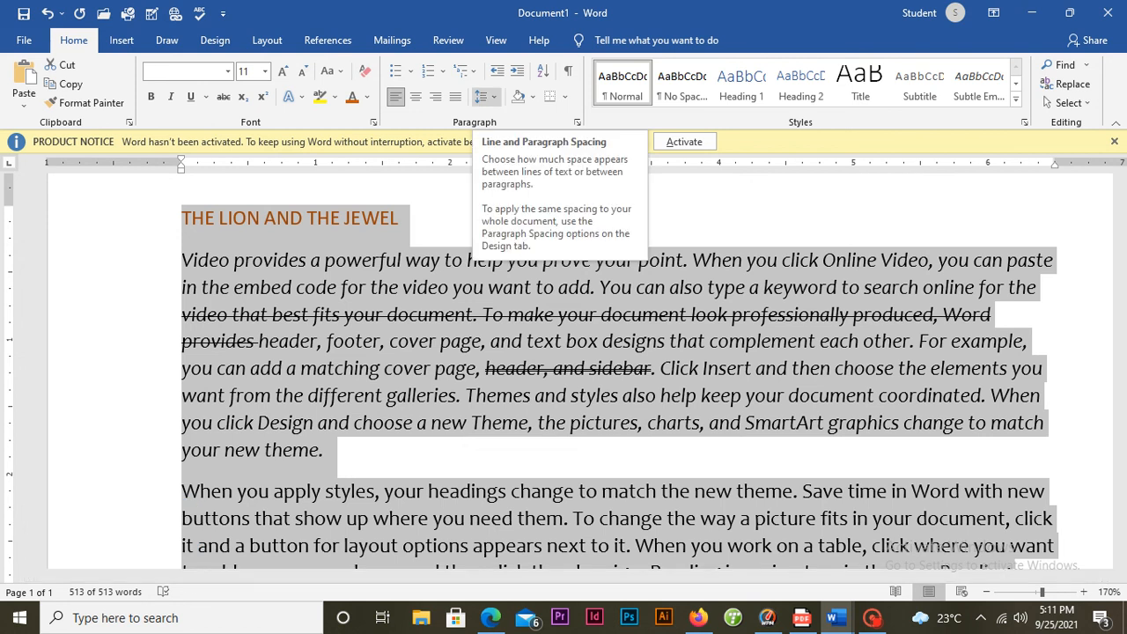
pyautogui.click(485, 96)
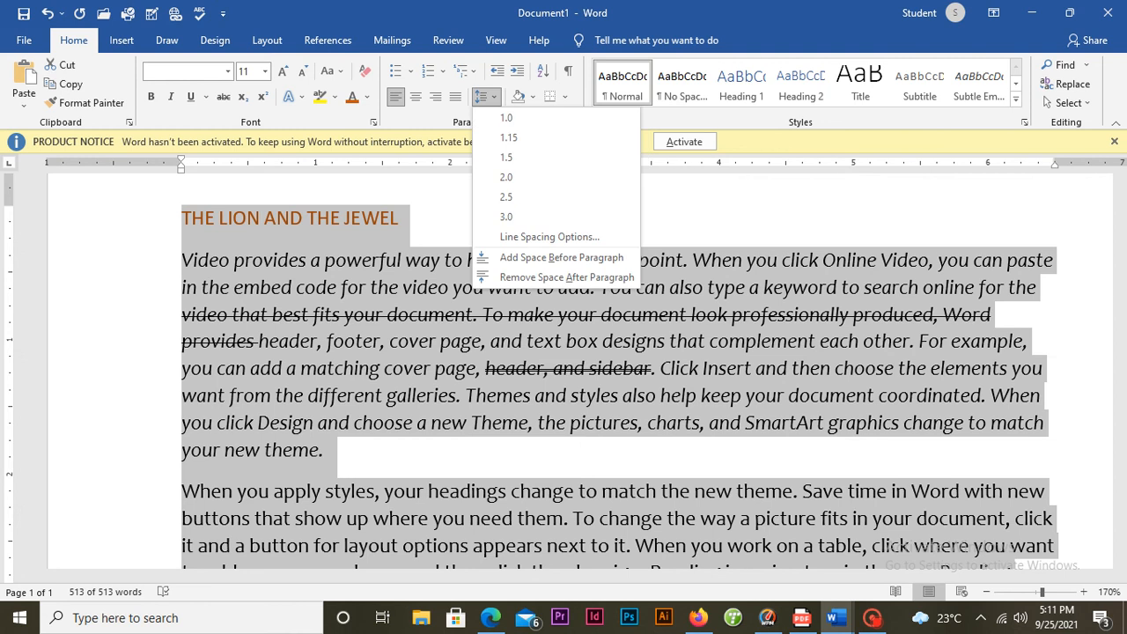
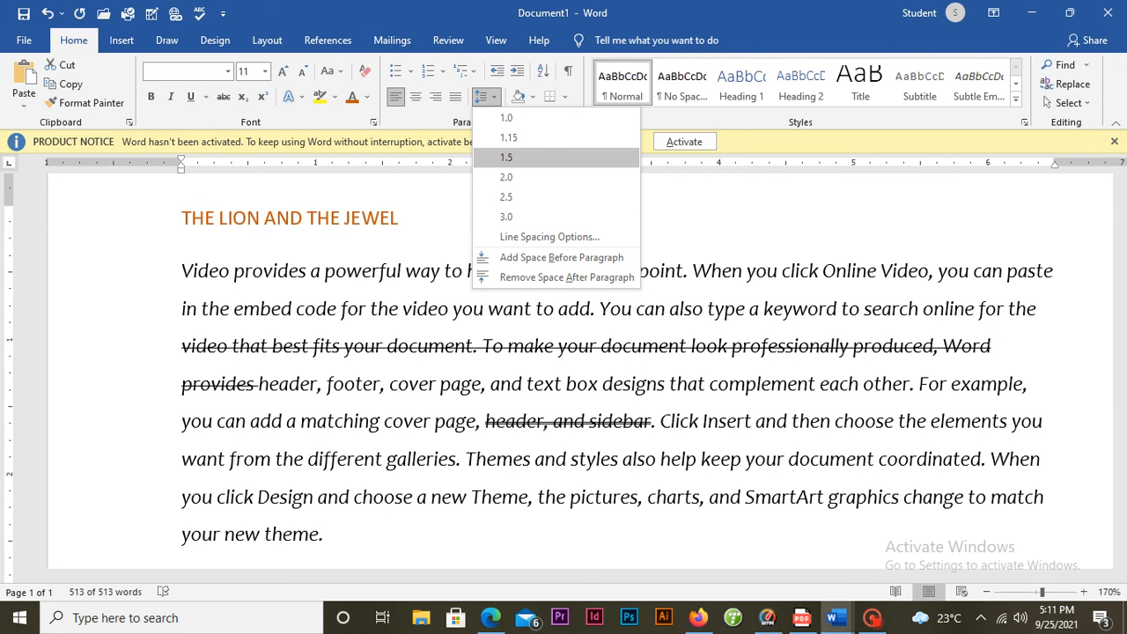
pyautogui.press('Return')
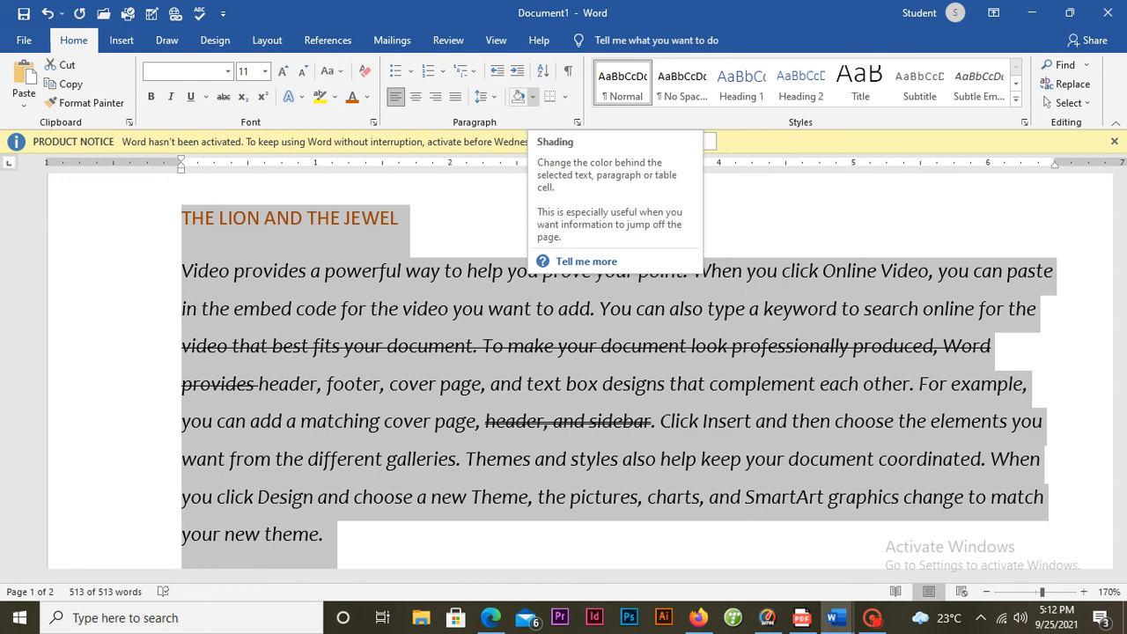
pyautogui.click(532, 97)
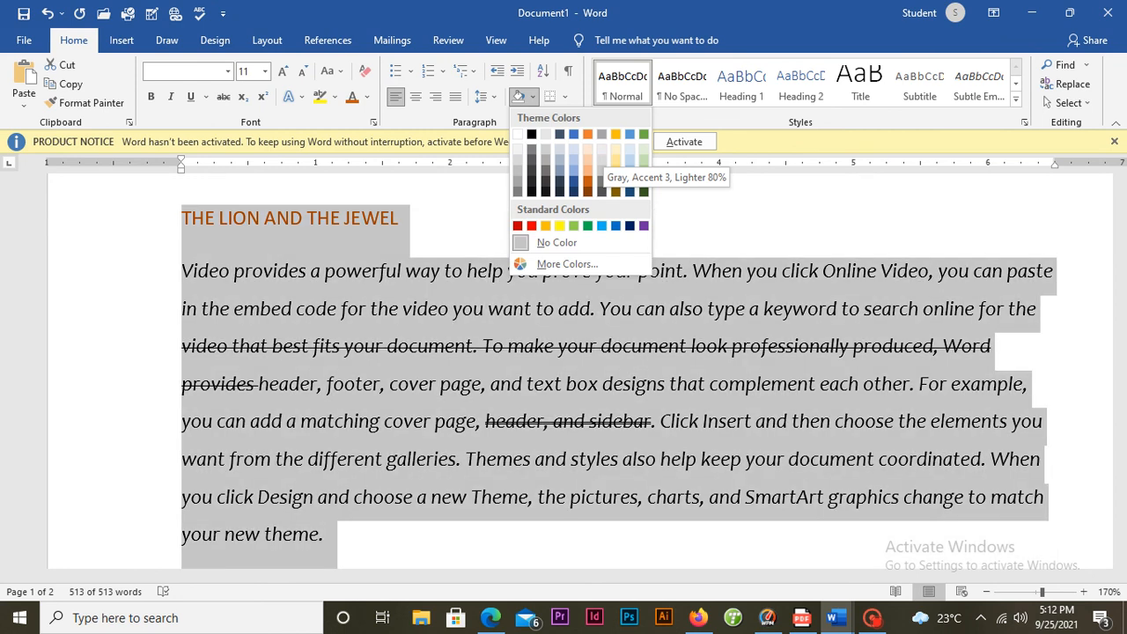
pyautogui.click(725, 208)
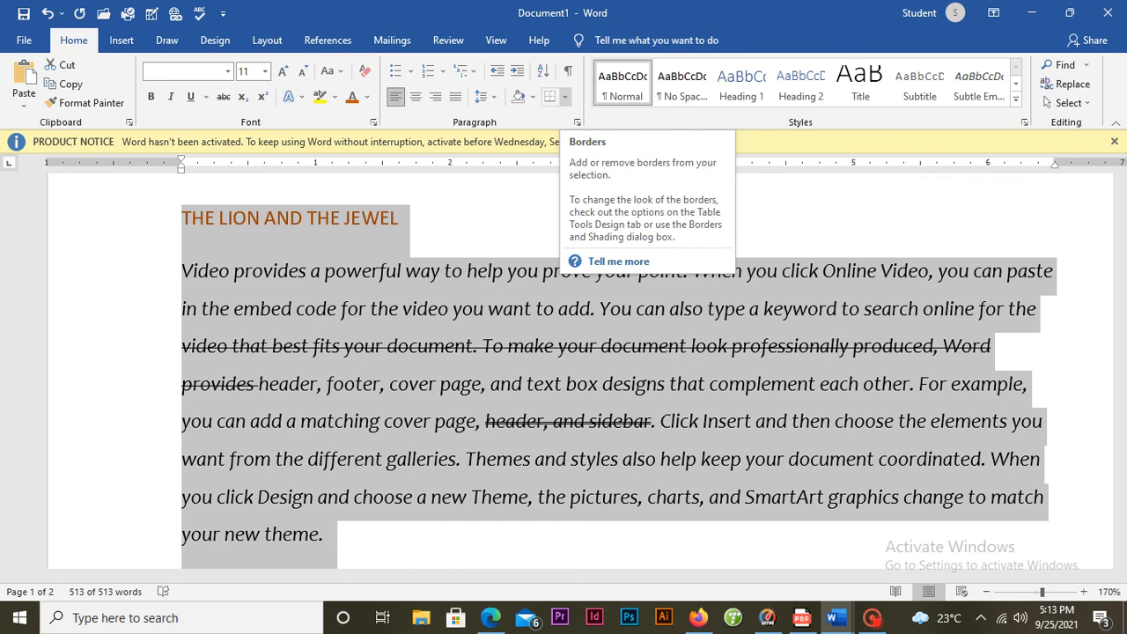
# Configure a Box page border with a thick-and-thin double line style, automatic color and 3 pt width.
pyautogui.click(564, 96)
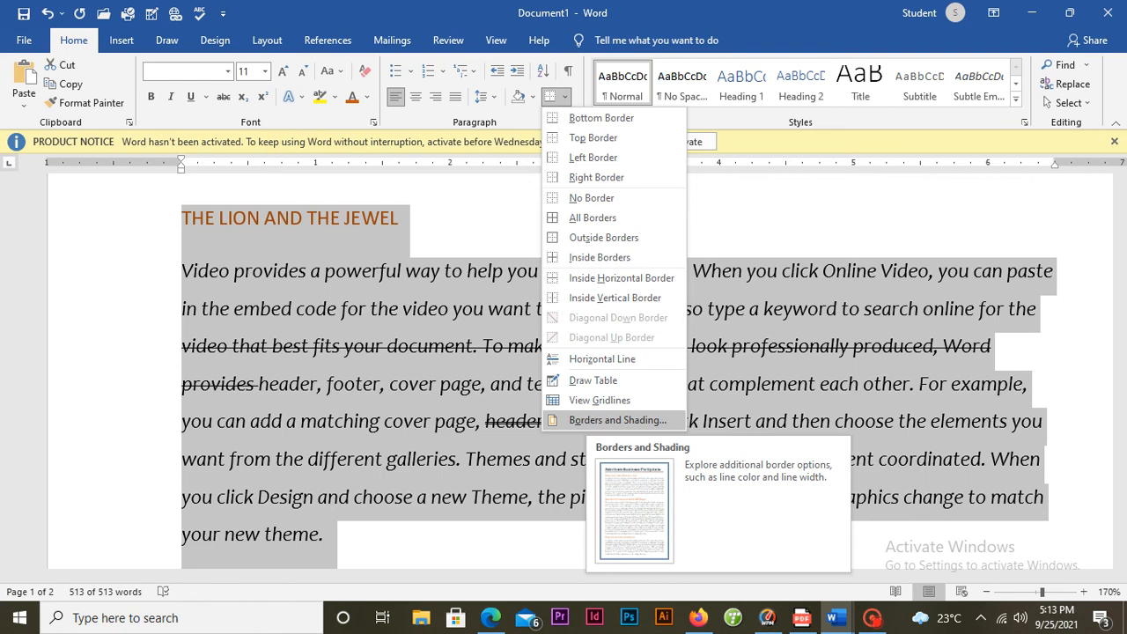
pyautogui.click(583, 420)
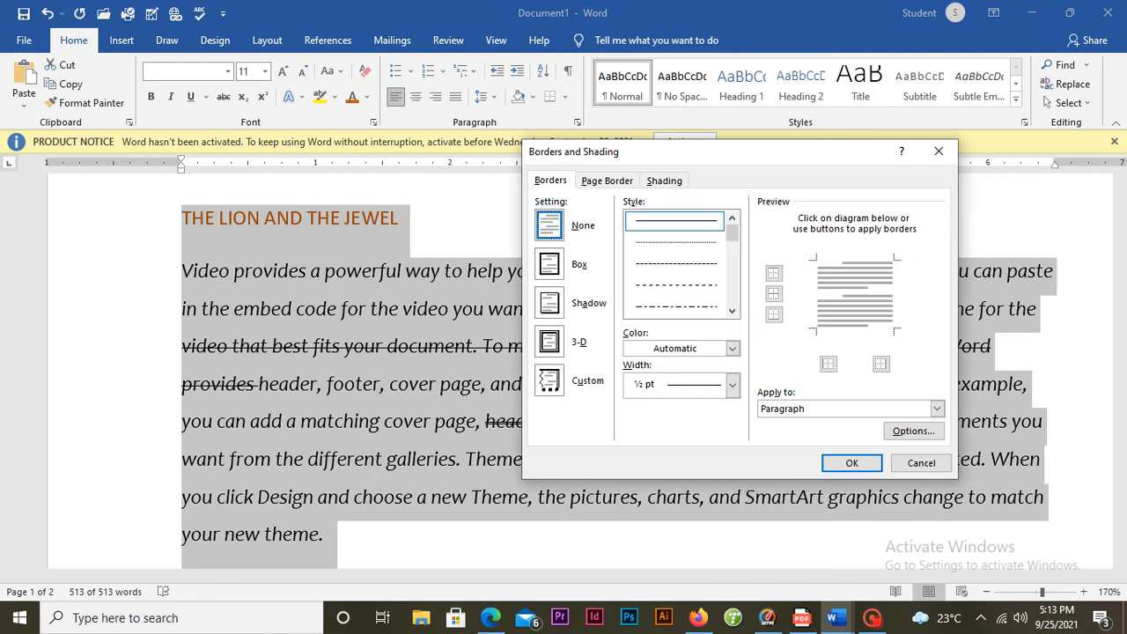
pyautogui.moveTo(722, 147)
pyautogui.mouseDown()
pyautogui.moveTo(525, 201)
pyautogui.moveTo(452, 192)
pyautogui.mouseUp()
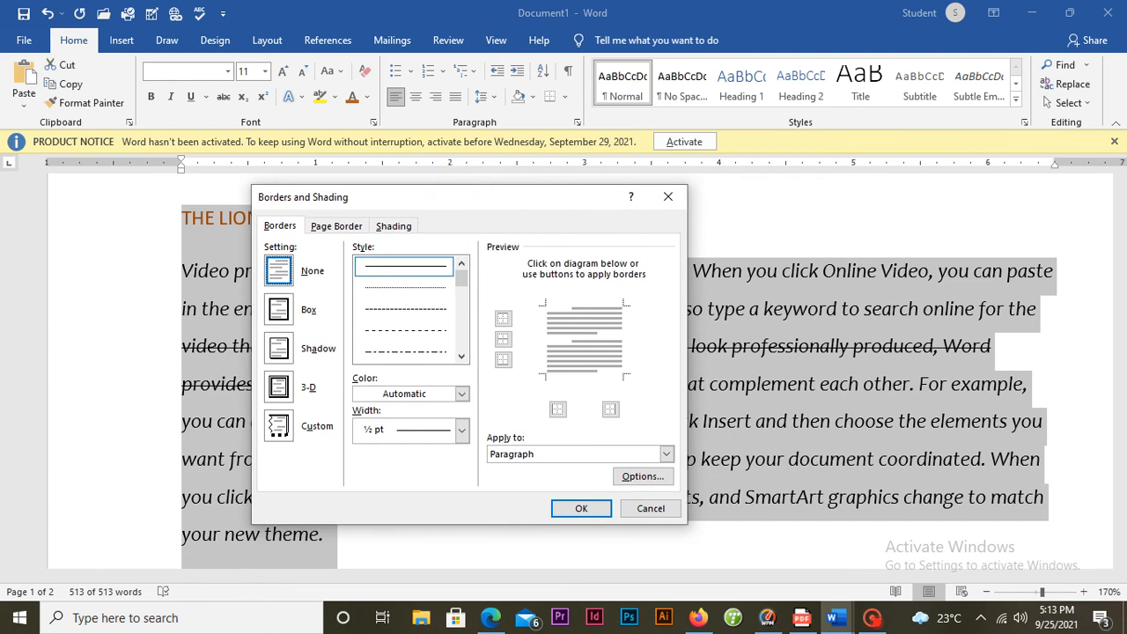
pyautogui.click(337, 226)
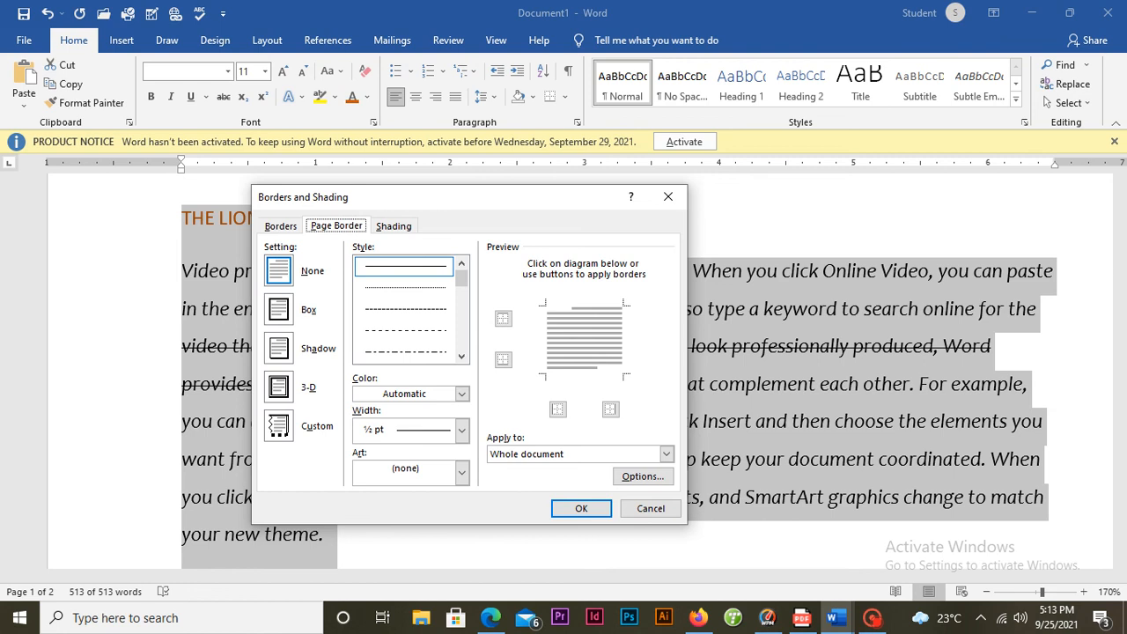
pyautogui.click(278, 308)
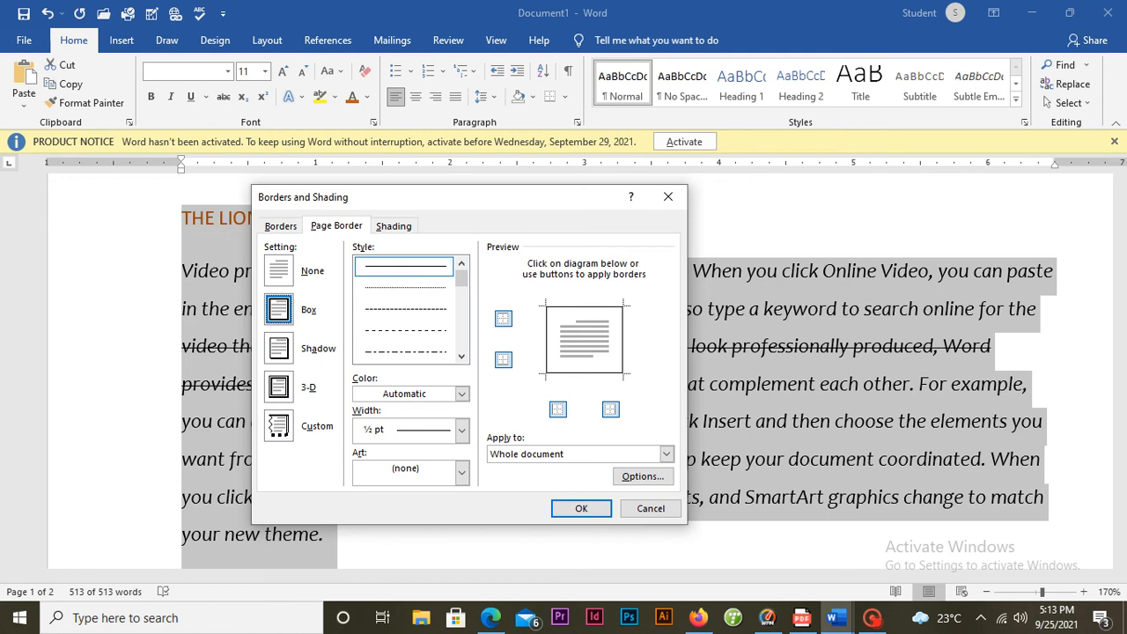
pyautogui.moveTo(461, 278); pyautogui.dragTo(460, 296)
pyautogui.click(405, 352)
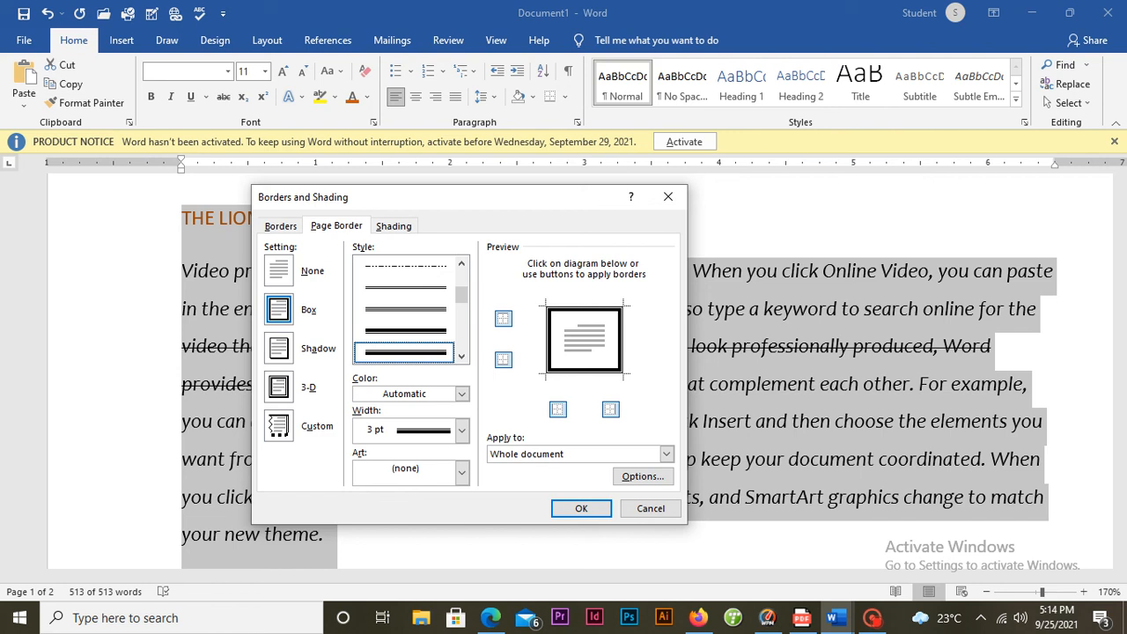
pyautogui.click(462, 393)
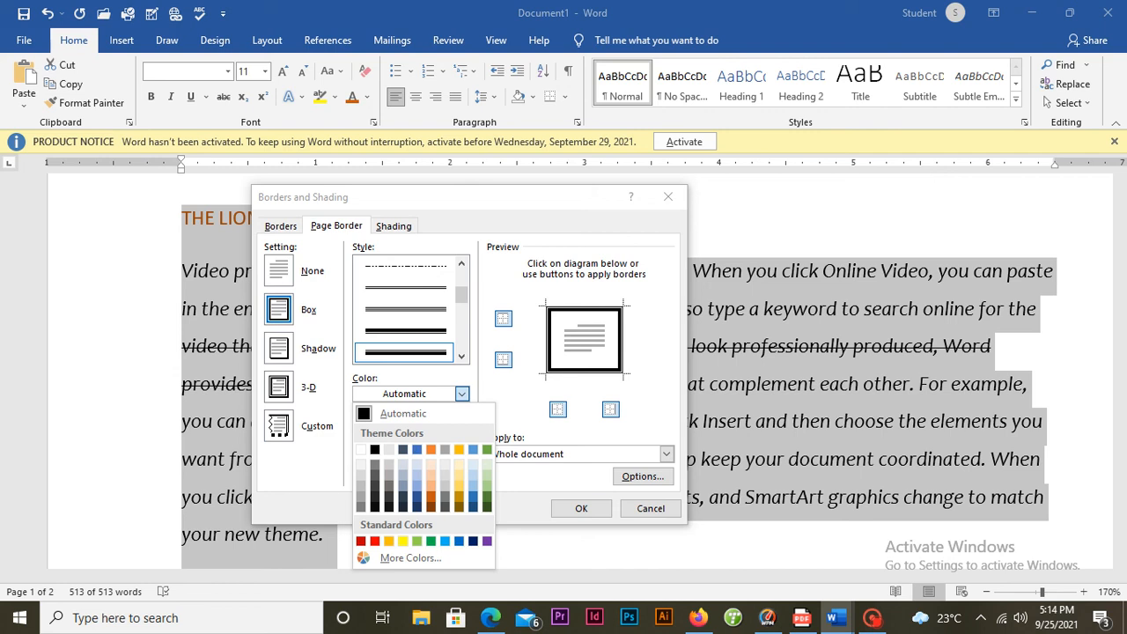
pyautogui.click(661, 359)
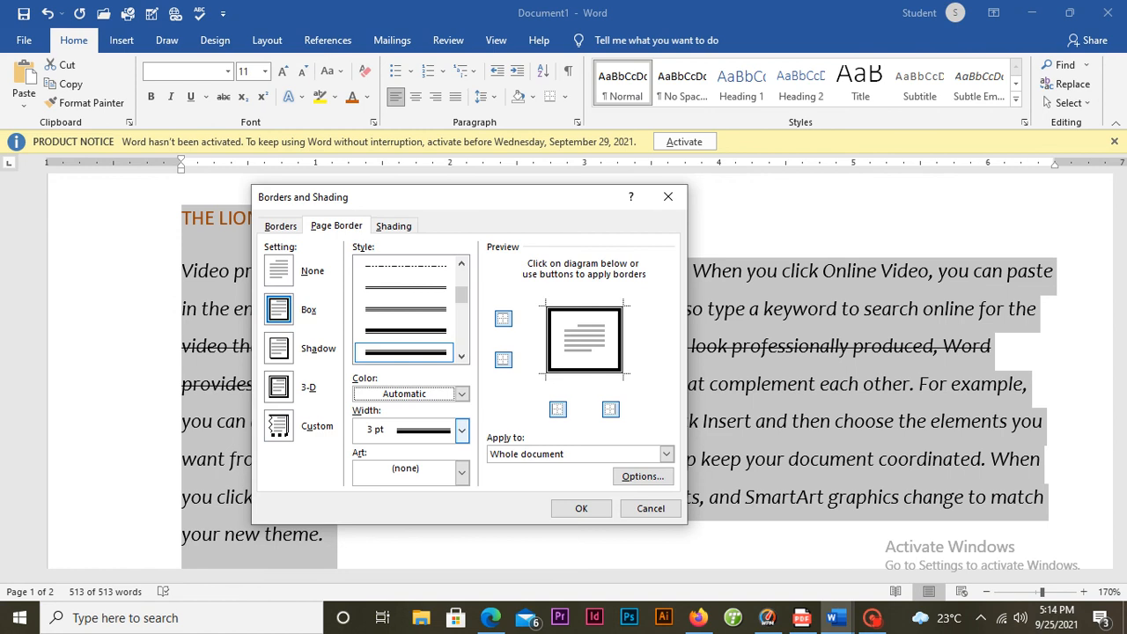
pyautogui.click(460, 430)
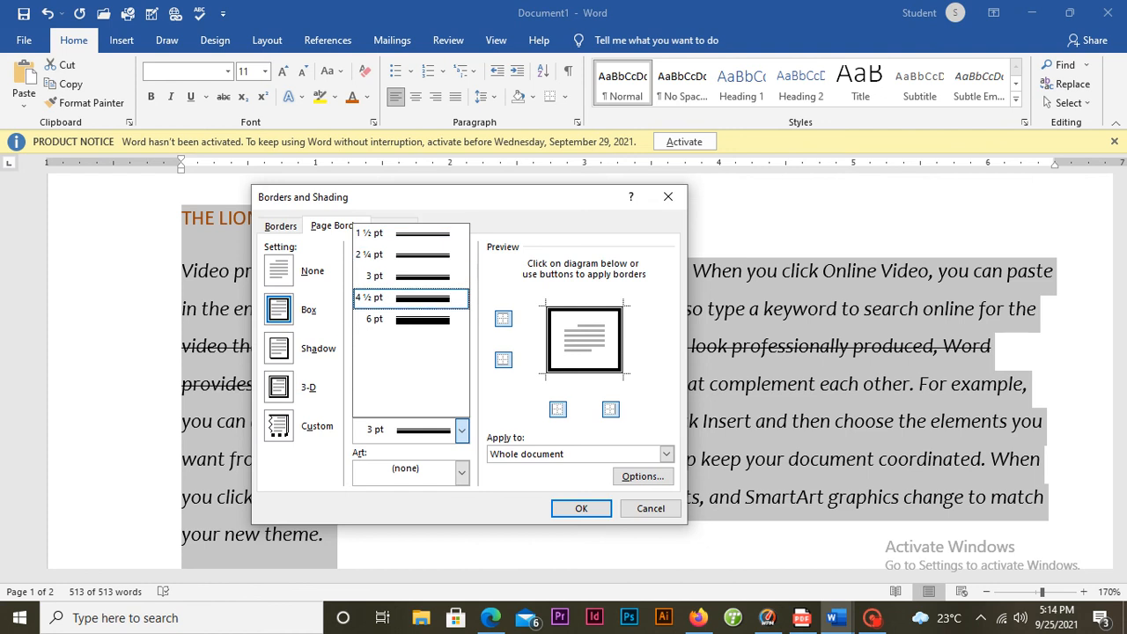
pyautogui.click(410, 276)
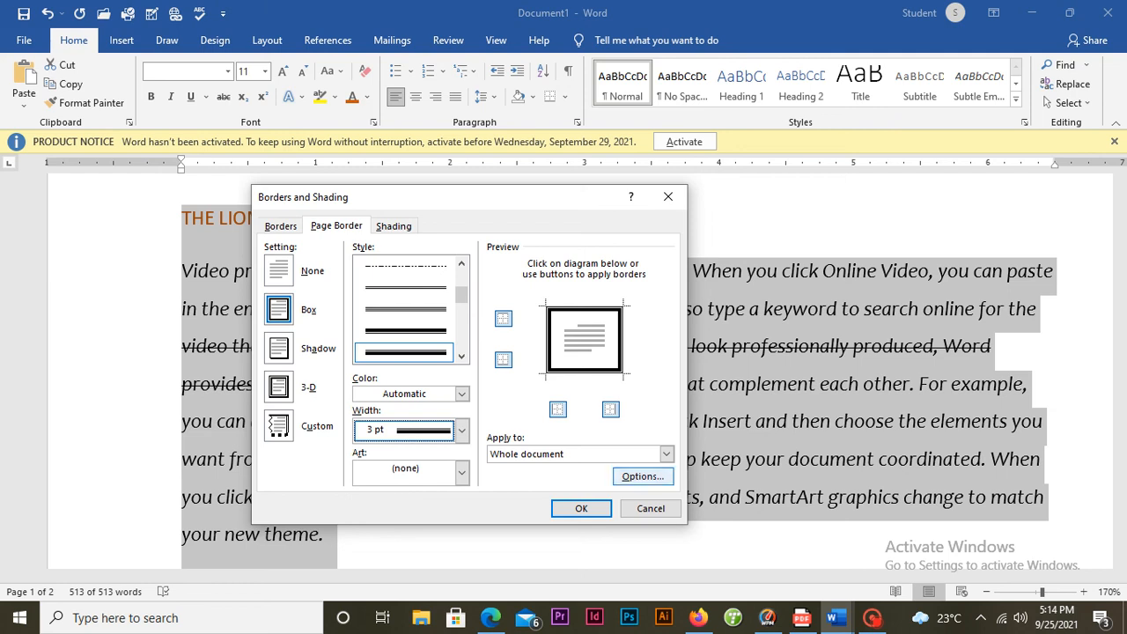
# Limit the page border to "This section - First page only" and apply it to the document.
pyautogui.click(667, 453)
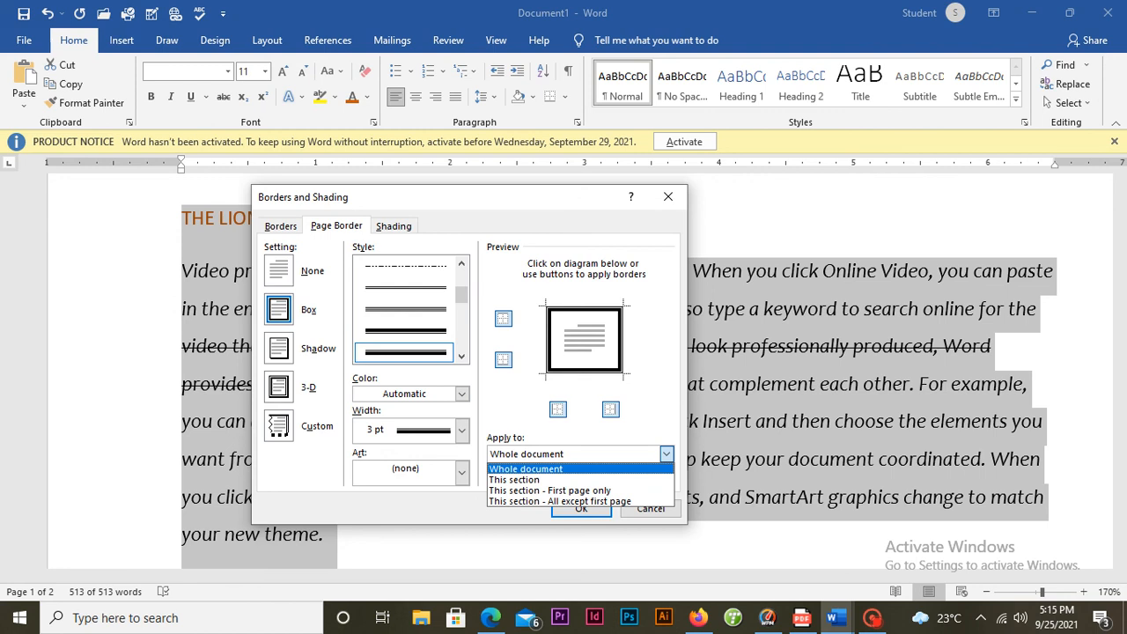
pyautogui.press('Down')
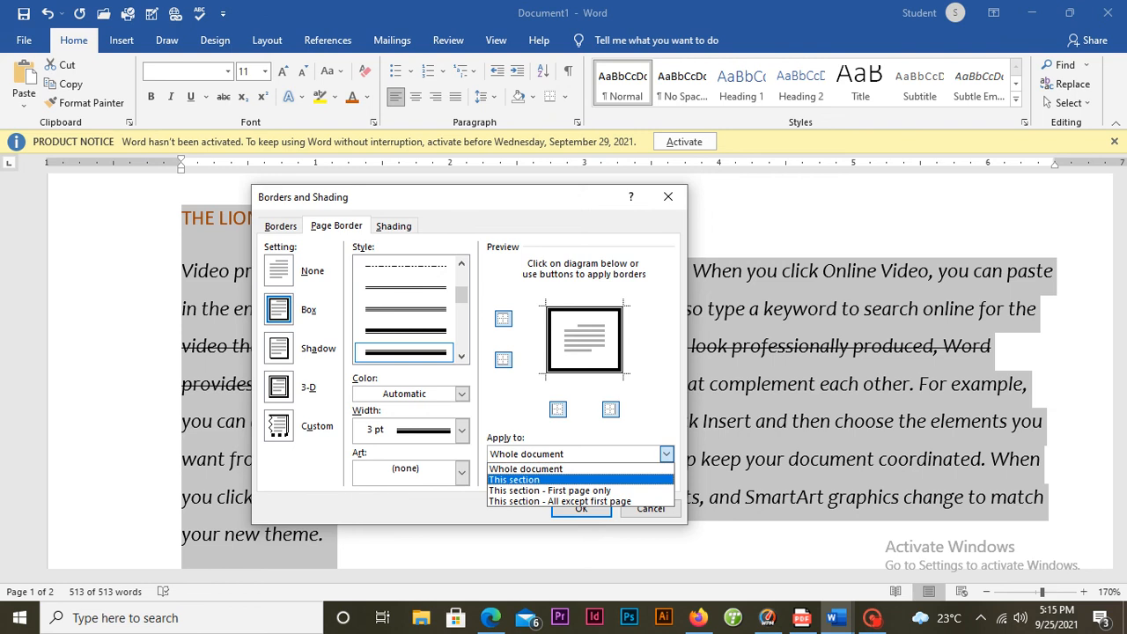
pyautogui.press('Up')
pyautogui.press('Down')
pyautogui.press('Down')
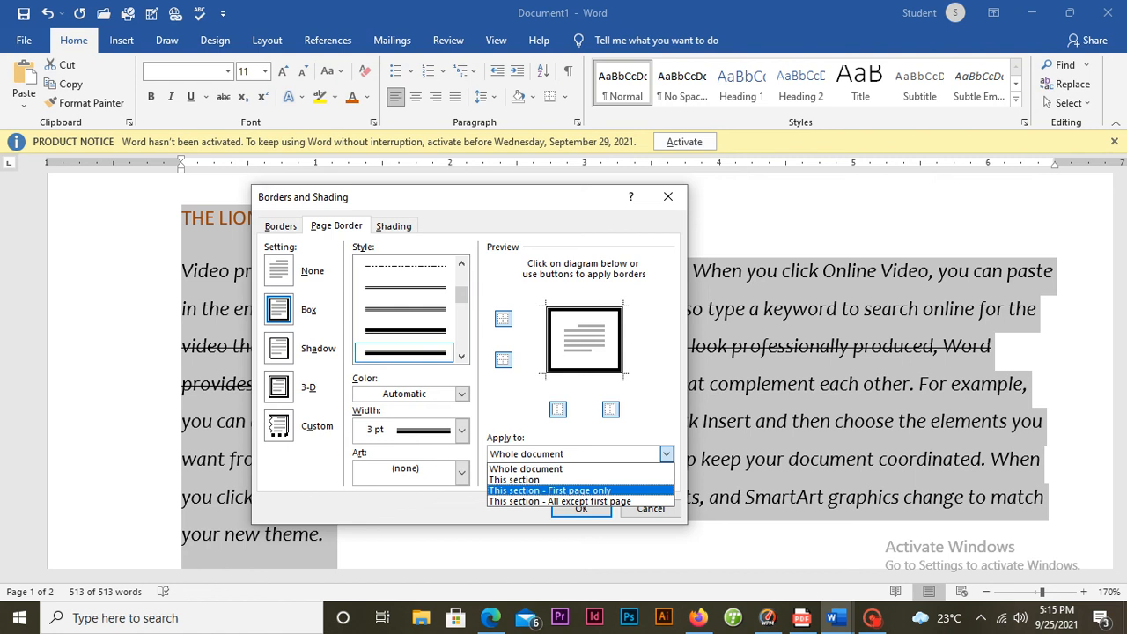
pyautogui.press('Down')
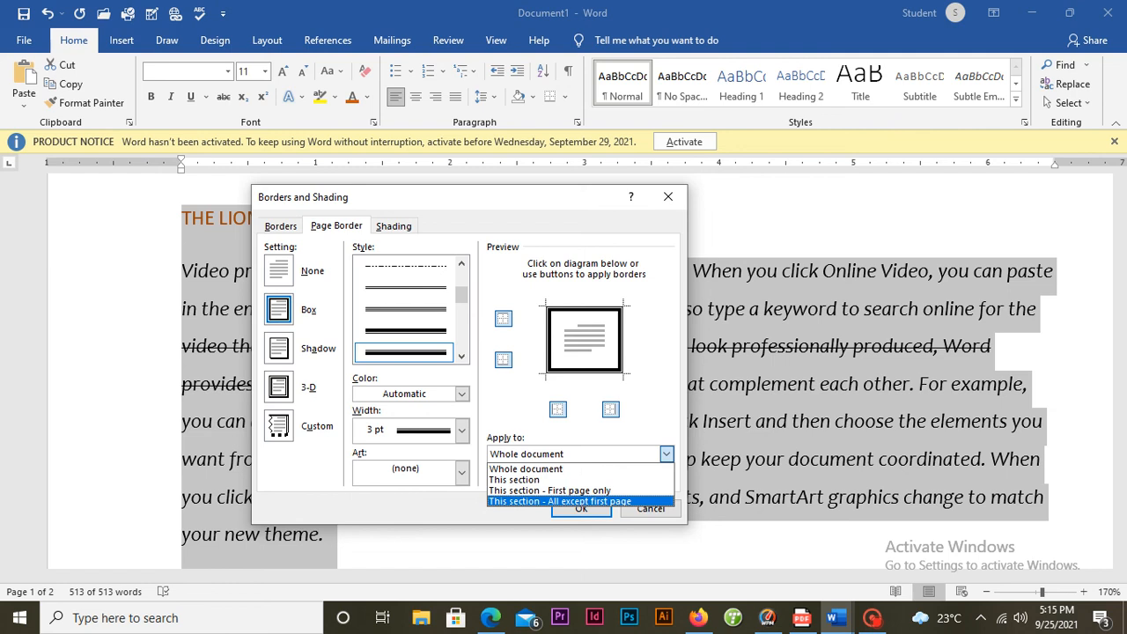
pyautogui.press('Up')
pyautogui.press('Down')
pyautogui.press('Up')
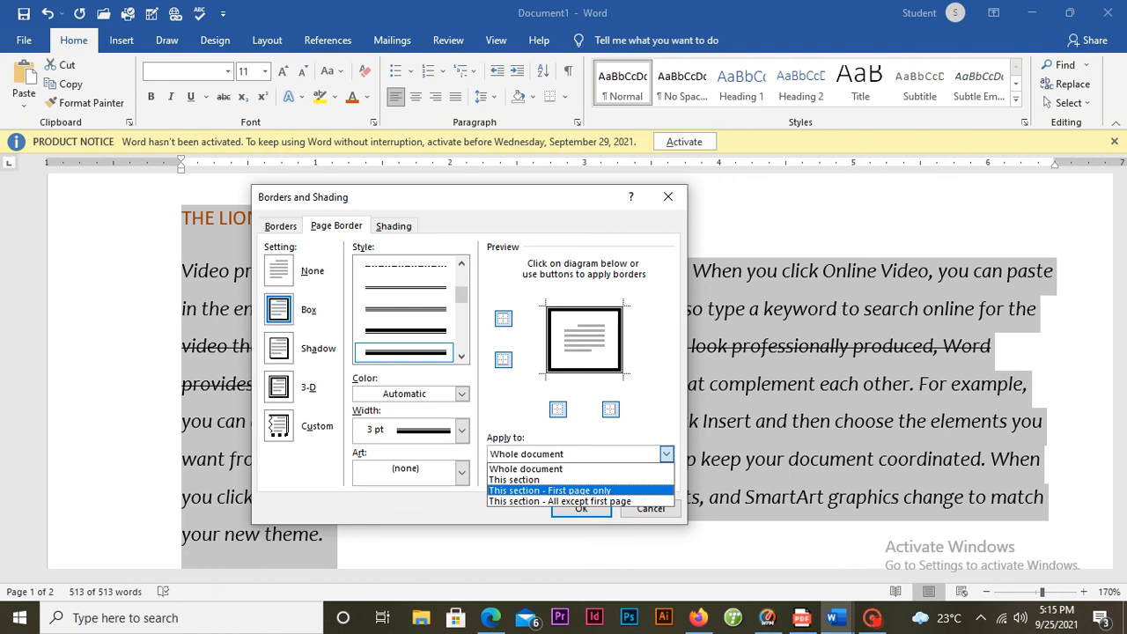
pyautogui.press('Return')
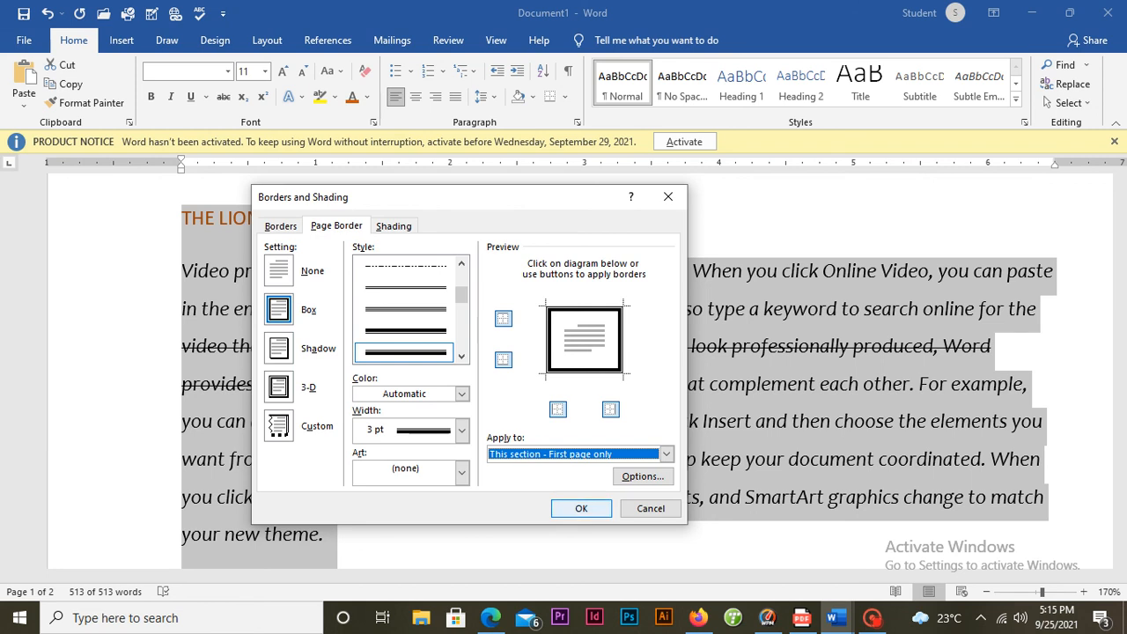
pyautogui.click(574, 506)
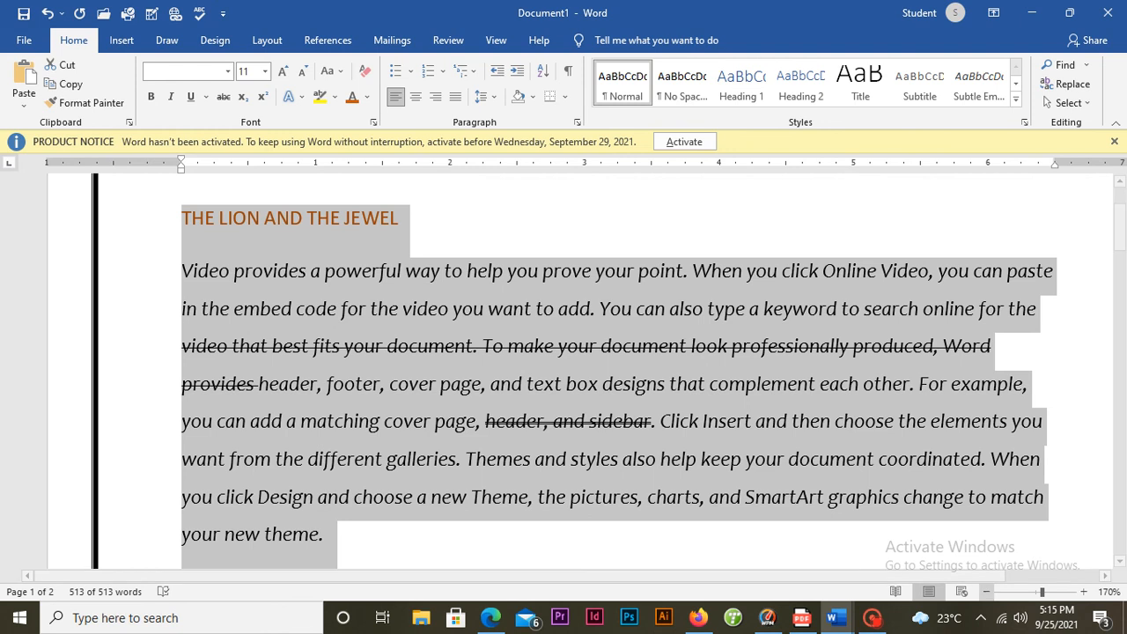
# Examine the border around the whole first page at 50% zoom and return the zoom to 140%.
pyautogui.click(987, 592)
pyautogui.click(986, 592)
pyautogui.click(986, 592)
pyautogui.click(986, 592)
pyautogui.click(986, 591)
pyautogui.click(986, 592)
pyautogui.click(987, 592)
pyautogui.click(986, 592)
pyautogui.click(986, 592)
pyautogui.click(986, 592)
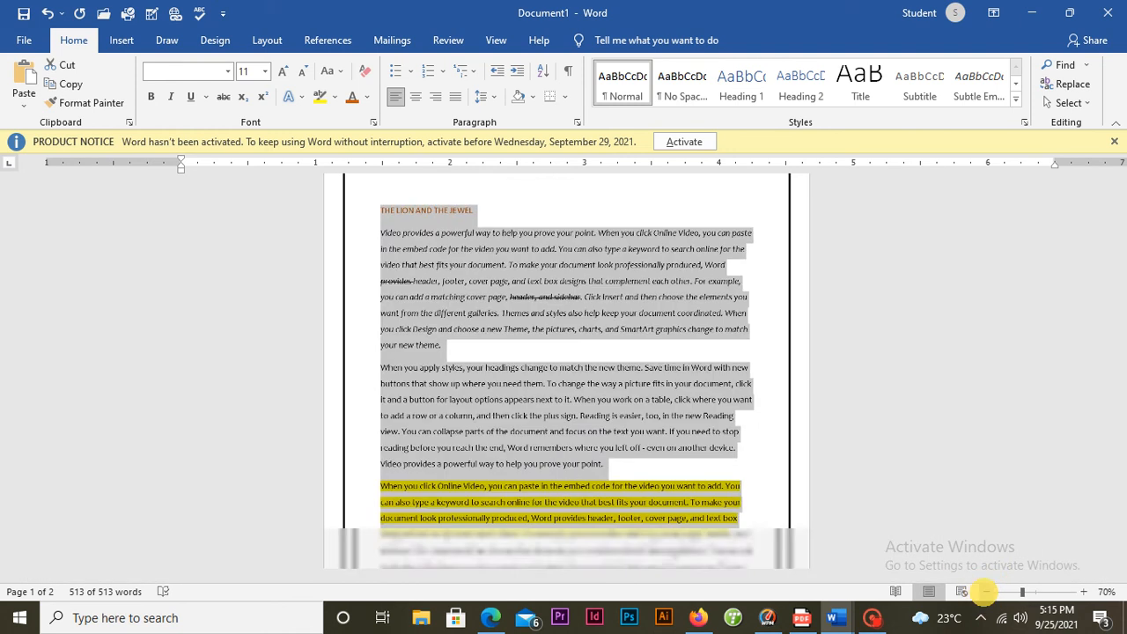
pyautogui.click(987, 592)
pyautogui.click(986, 592)
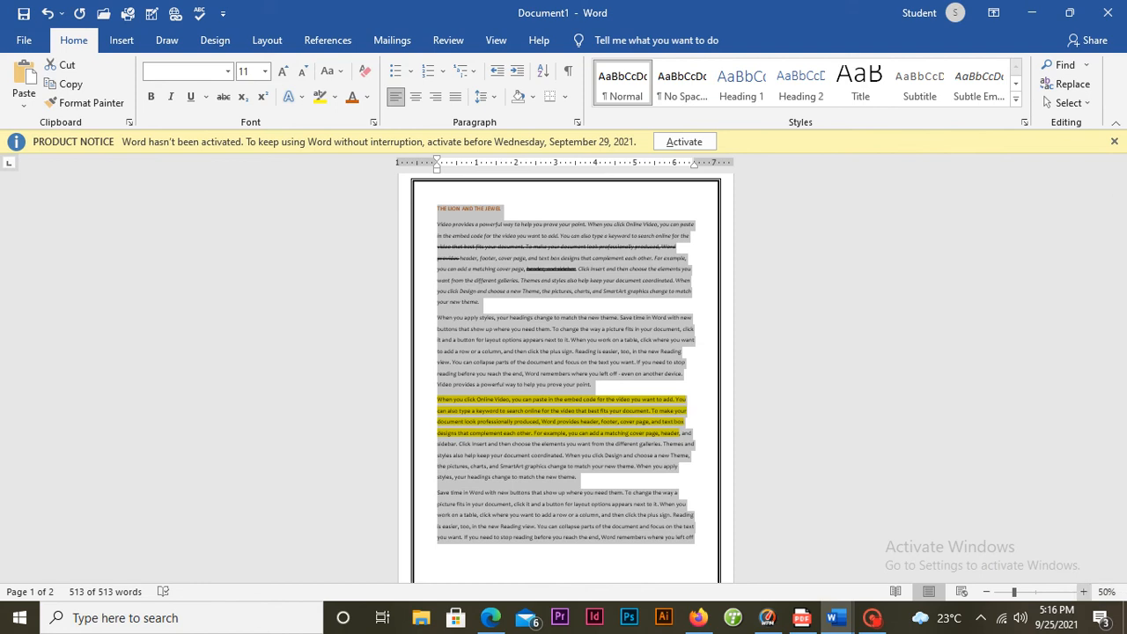
pyautogui.click(1084, 592)
pyautogui.click(1083, 592)
pyautogui.click(1084, 592)
pyautogui.click(1084, 592)
pyautogui.click(1084, 592)
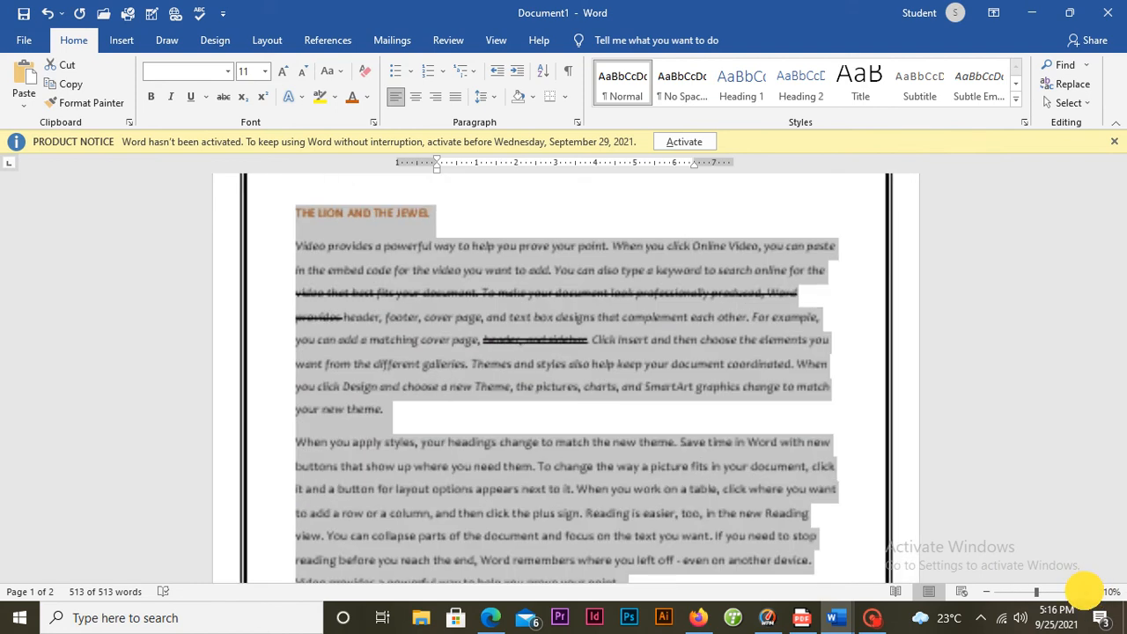
pyautogui.click(1084, 592)
pyautogui.click(1084, 592)
pyautogui.click(1083, 592)
pyautogui.click(1084, 591)
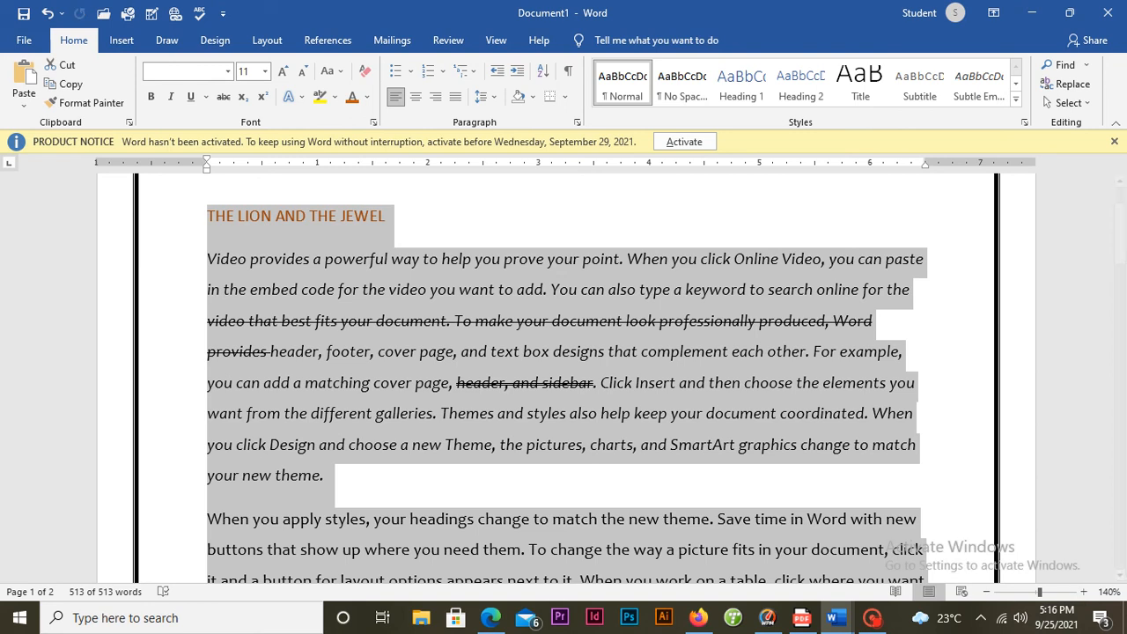
# Remove the page border from the first page by changing its setting to None.
pyautogui.click(568, 96)
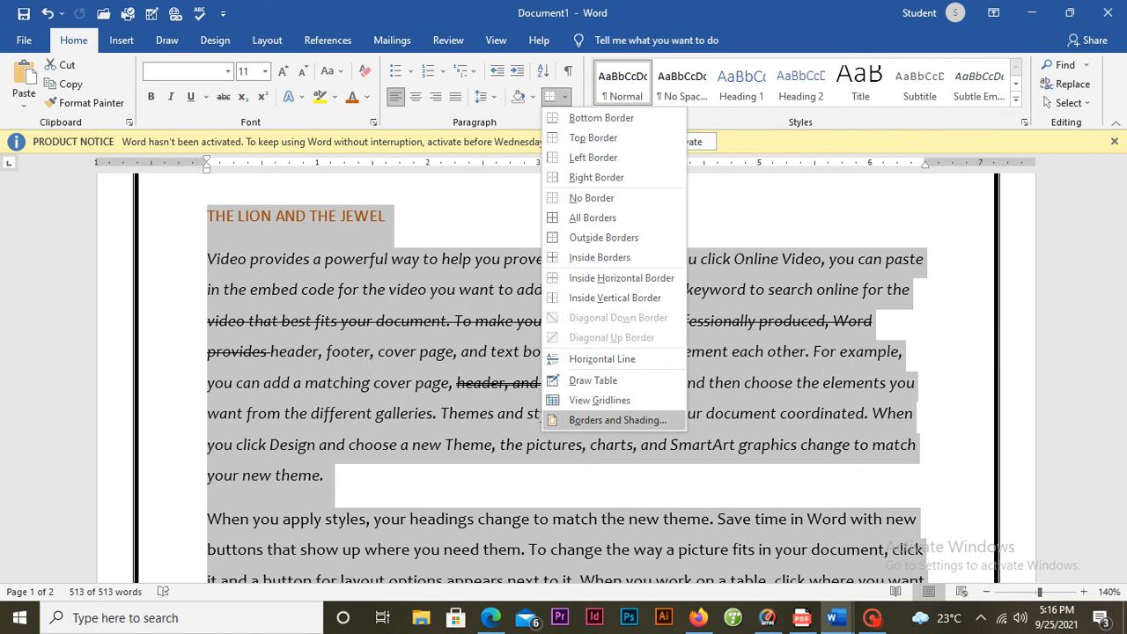
pyautogui.click(616, 420)
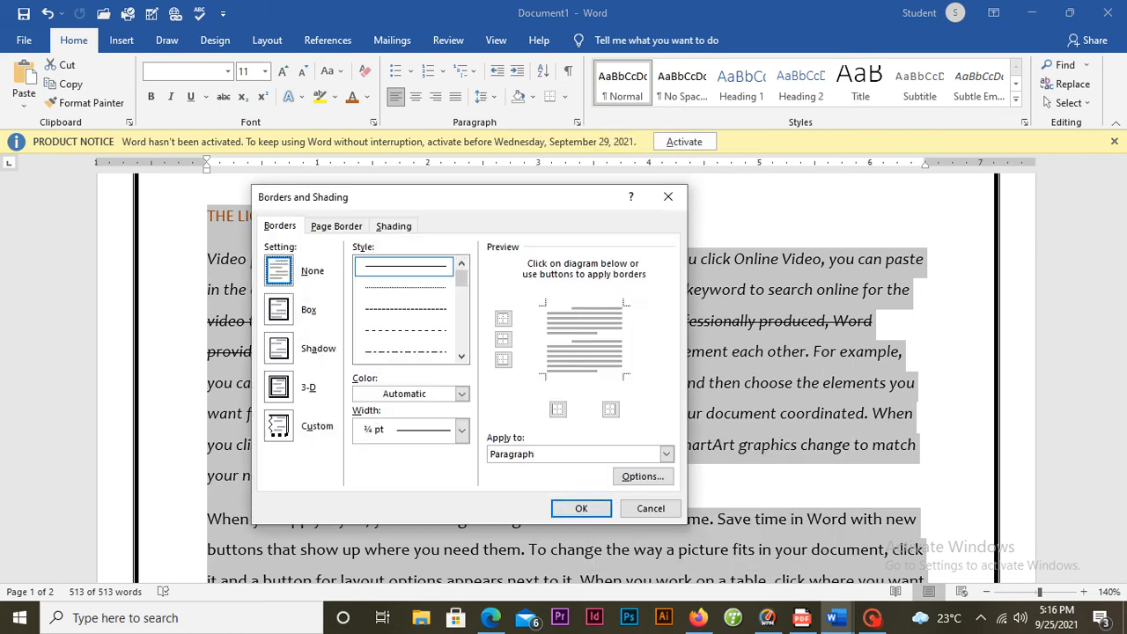
pyautogui.click(336, 226)
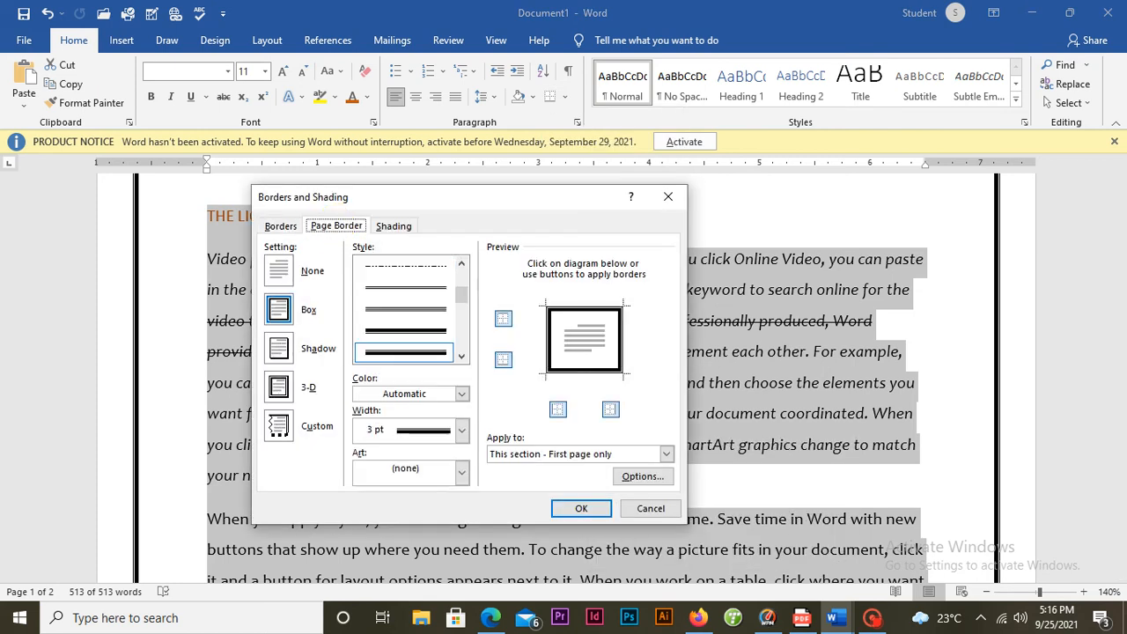
pyautogui.click(279, 271)
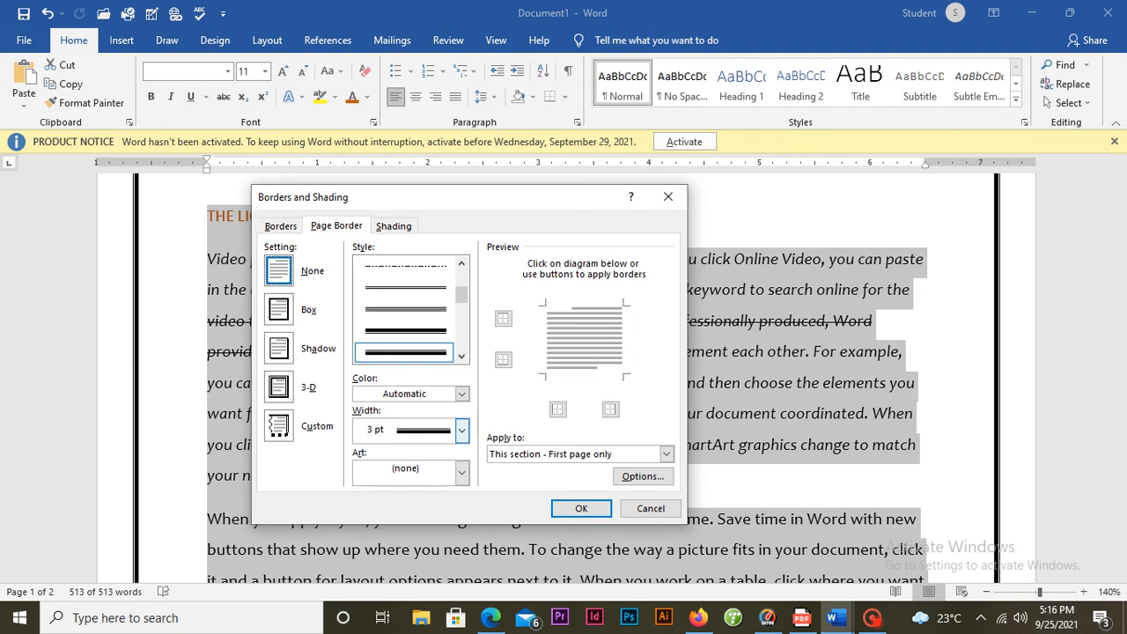
pyautogui.click(571, 509)
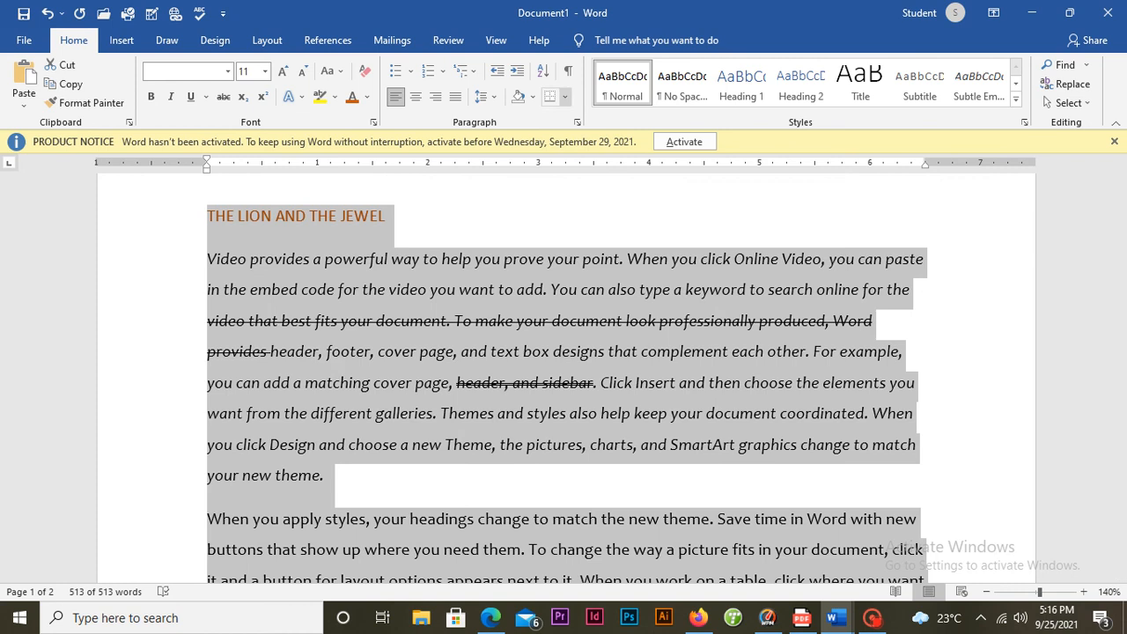
# Apply a page border of red poinsettia flower art to the first page of this section.
pyautogui.click(564, 97)
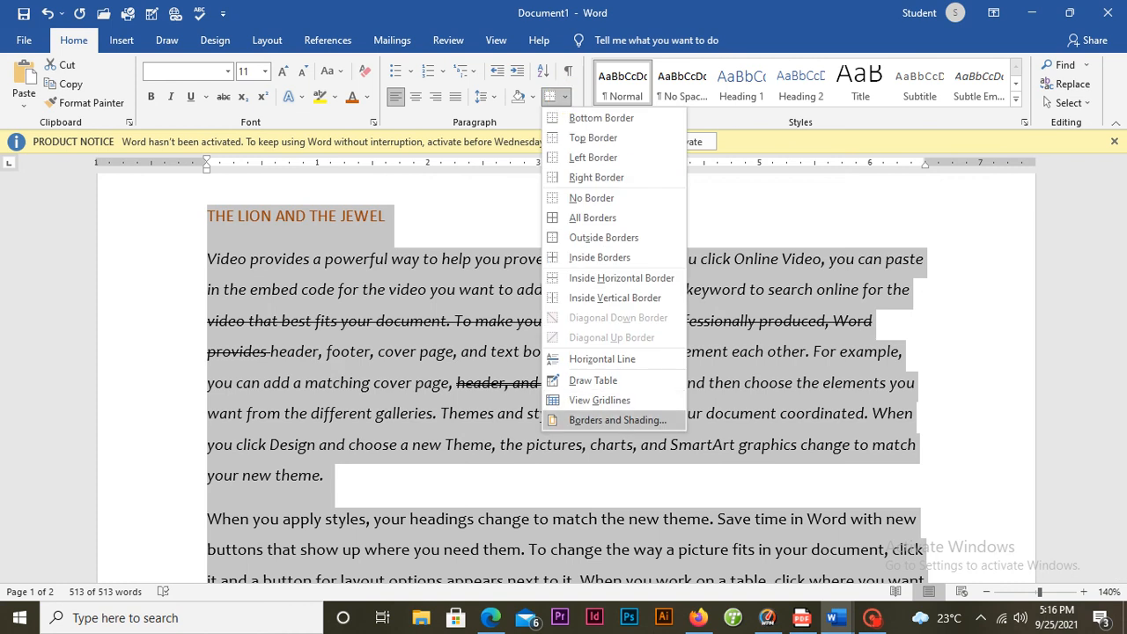
pyautogui.click(618, 420)
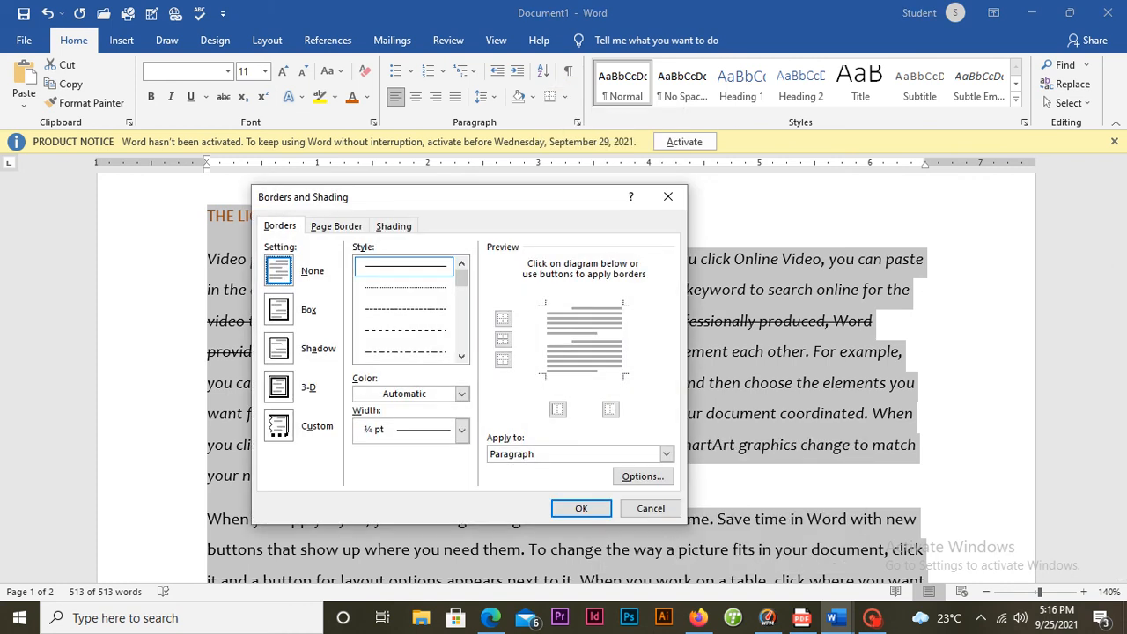
pyautogui.click(337, 226)
pyautogui.moveTo(379, 197); pyautogui.dragTo(429, 185)
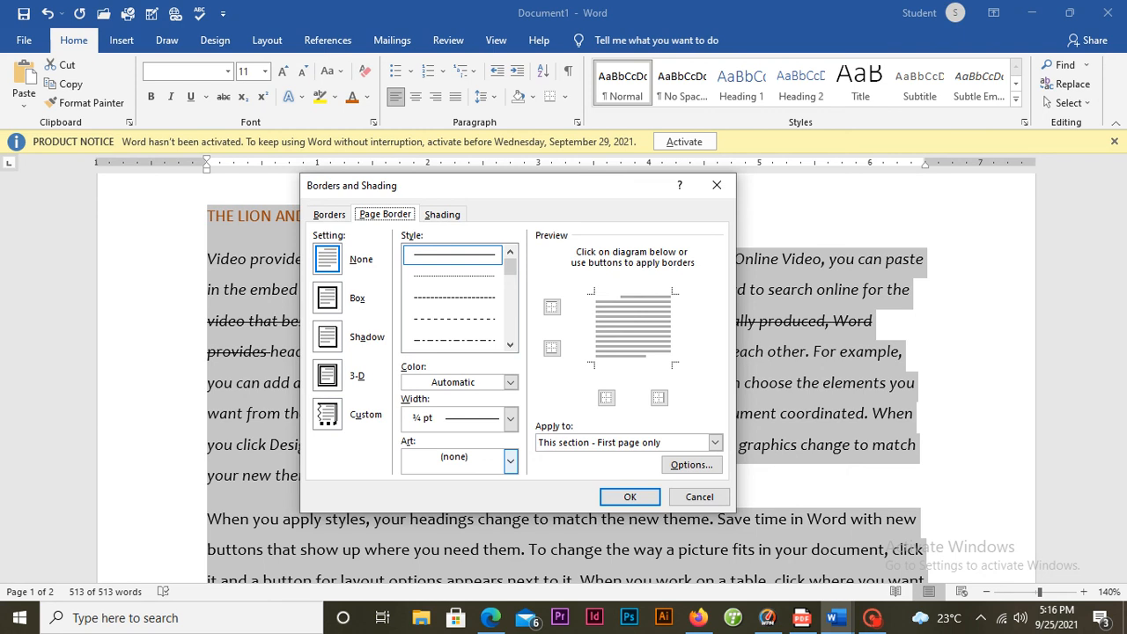
pyautogui.click(510, 461)
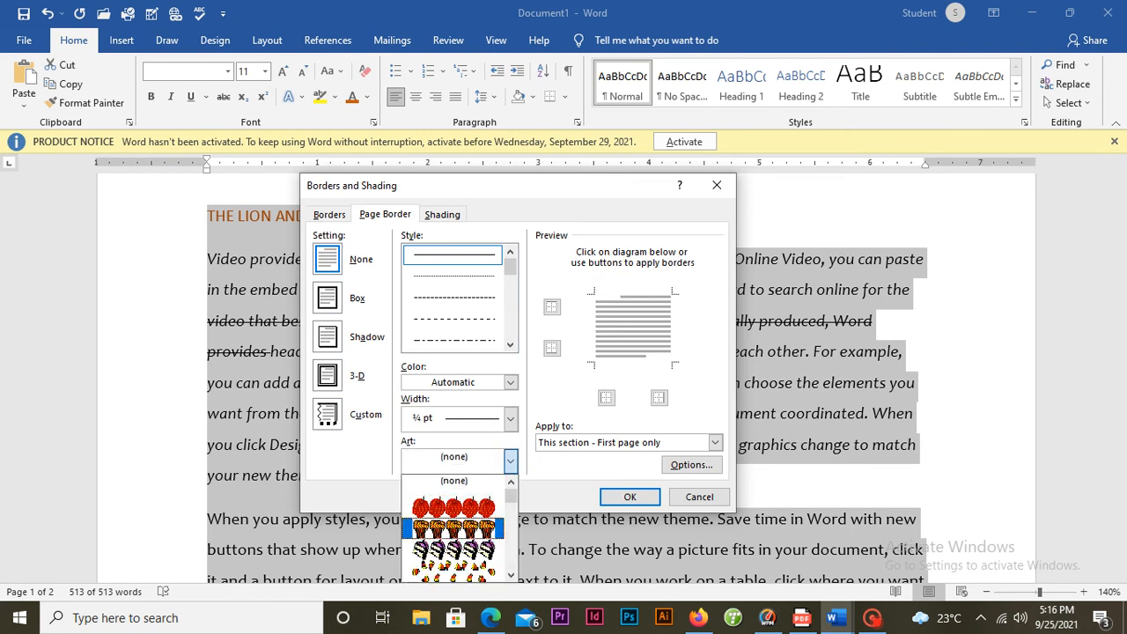
pyautogui.moveTo(511, 495); pyautogui.dragTo(516, 515)
pyautogui.click(453, 529)
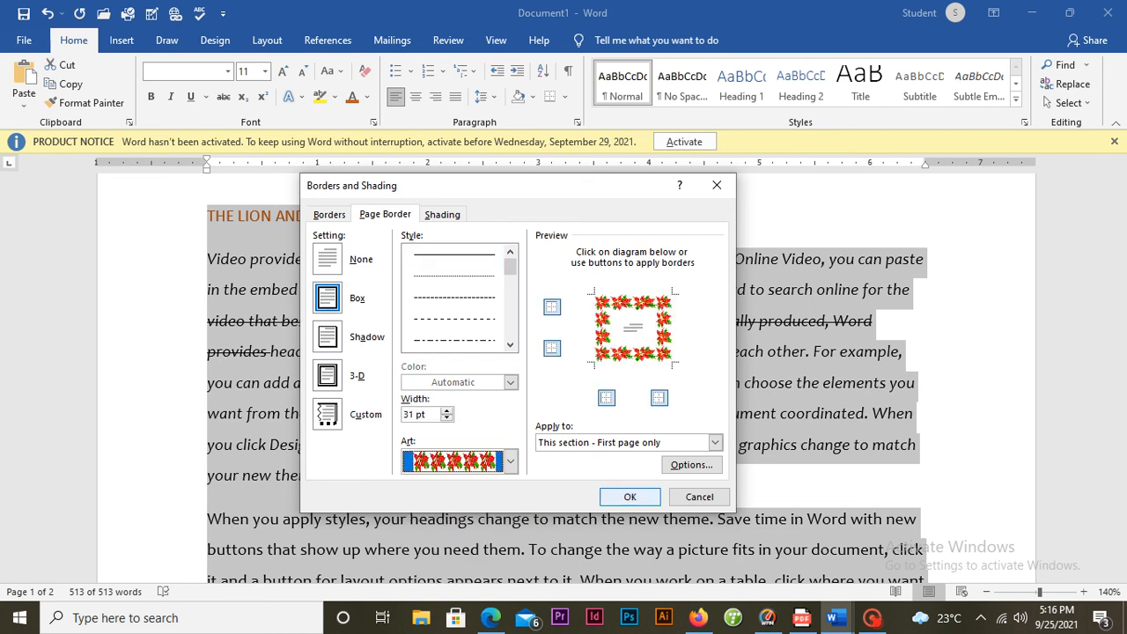
pyautogui.click(630, 497)
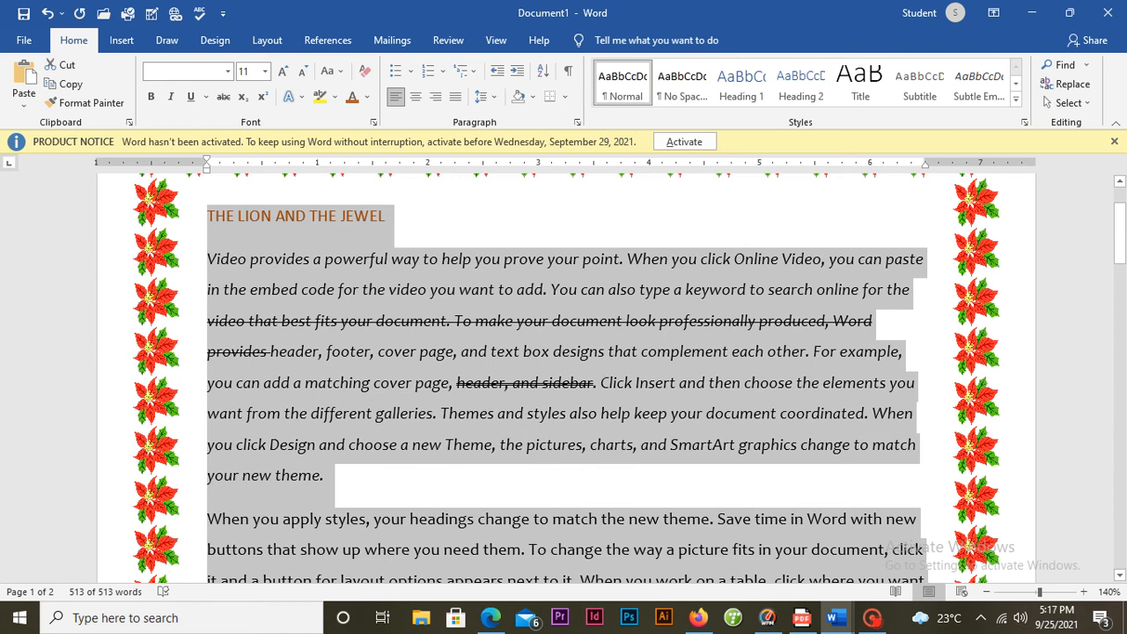
# Examine the floral art border around the first page at 70% zoom.
pyautogui.click(986, 592)
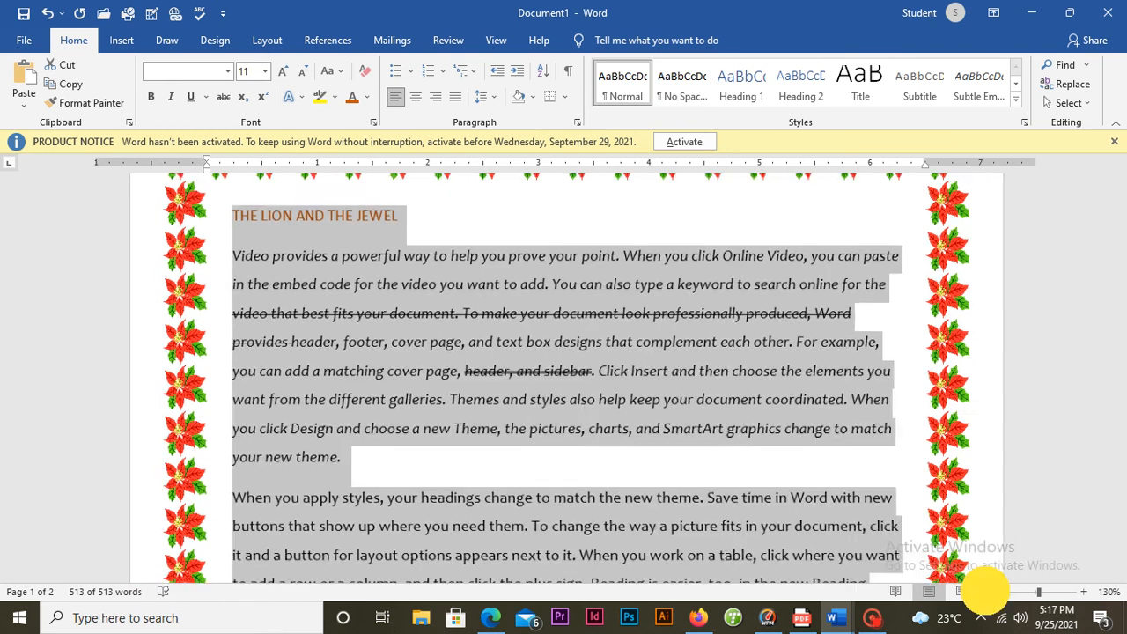
pyautogui.click(987, 592)
pyautogui.click(987, 592)
pyautogui.click(987, 592)
pyautogui.click(987, 592)
pyautogui.click(986, 592)
pyautogui.click(987, 592)
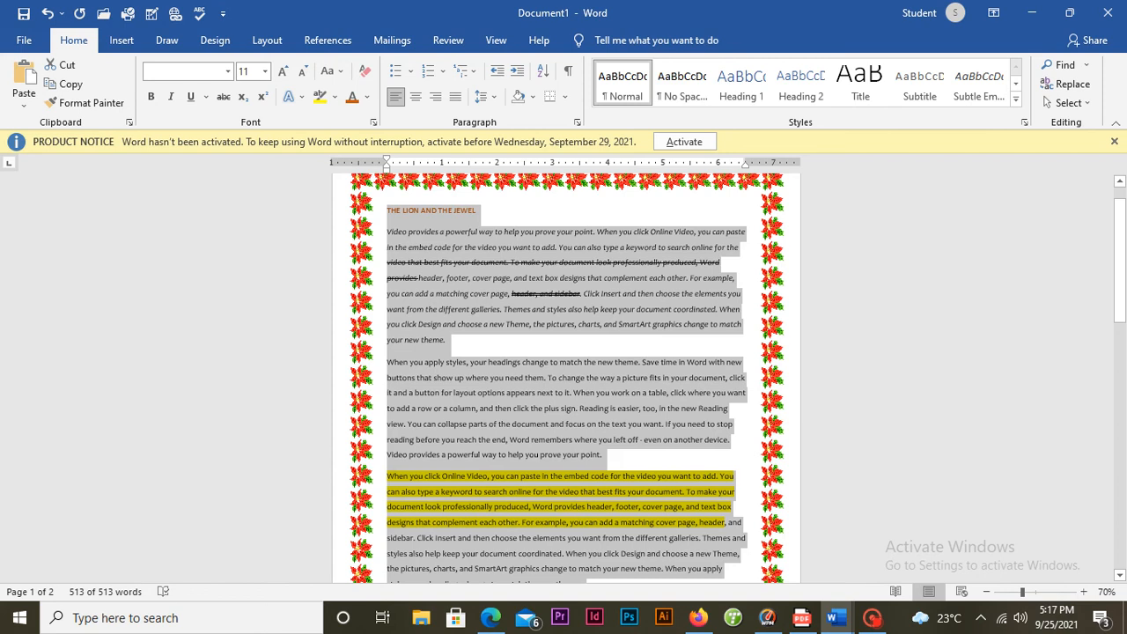
# Open the border choices for the selected text.
pyautogui.click(565, 96)
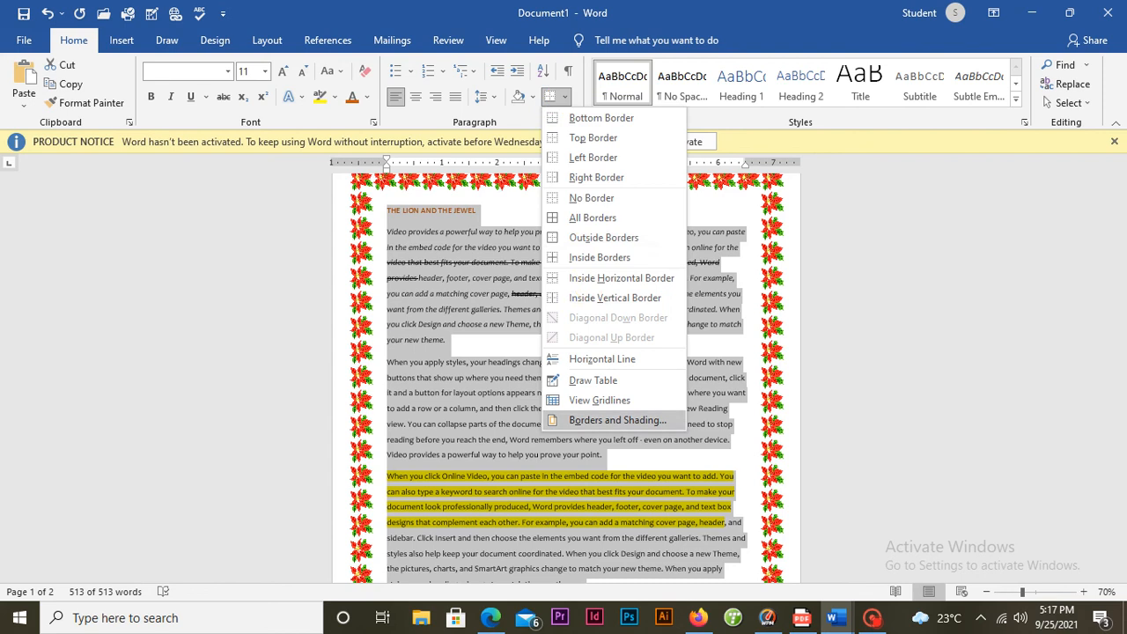
# Remove the red flower art border from the page by setting the page border to None.
pyautogui.click(617, 421)
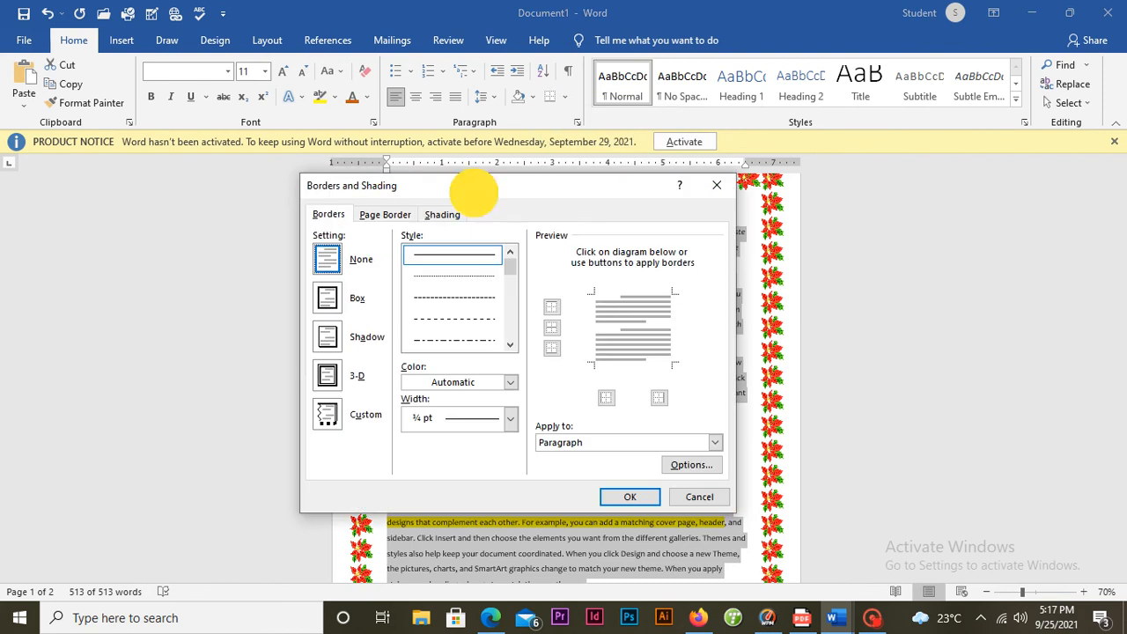
pyautogui.moveTo(476, 188); pyautogui.dragTo(490, 181)
pyautogui.click(398, 207)
pyautogui.click(342, 252)
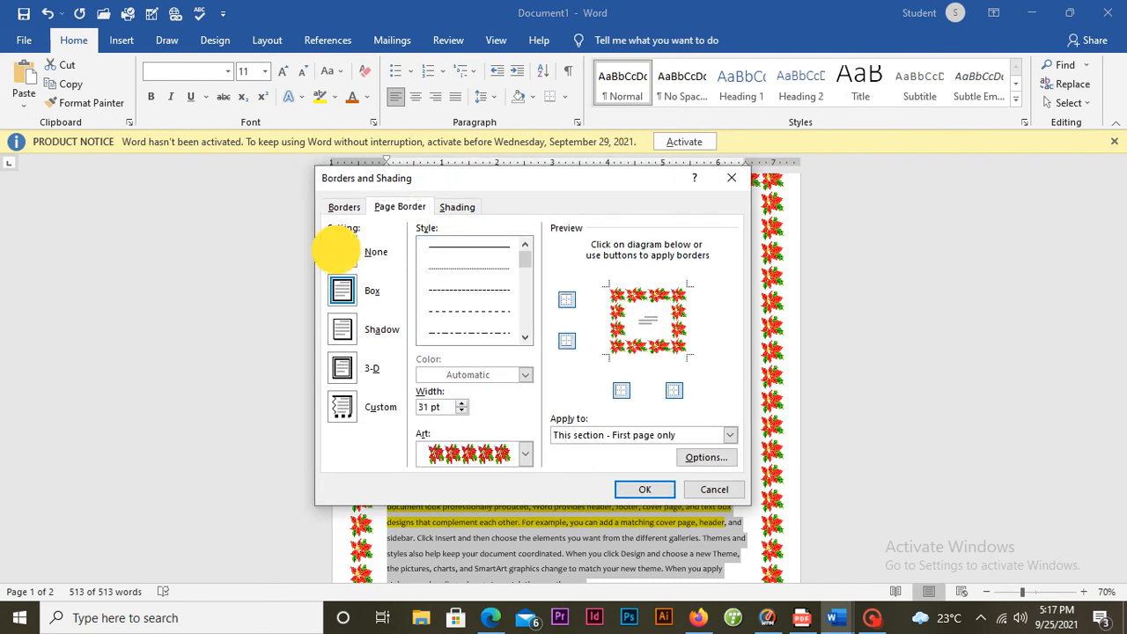
pyautogui.click(644, 490)
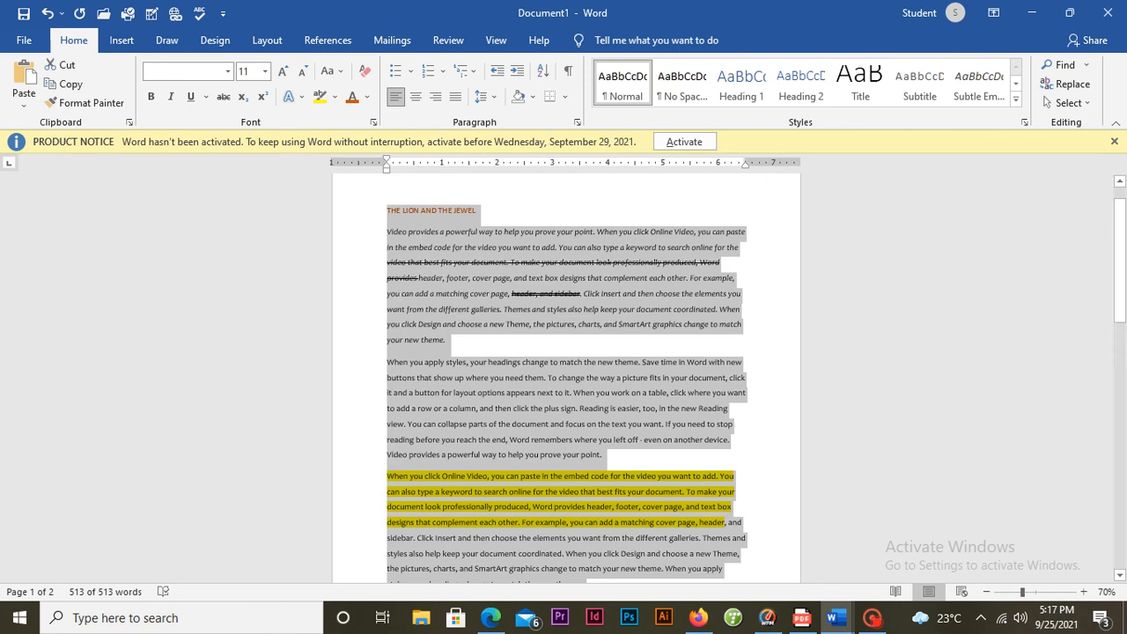
# Apply the four-diamond bullet style to all of the document's text, including the title.
pyautogui.click(1085, 592)
pyautogui.click(1086, 592)
pyautogui.click(1085, 592)
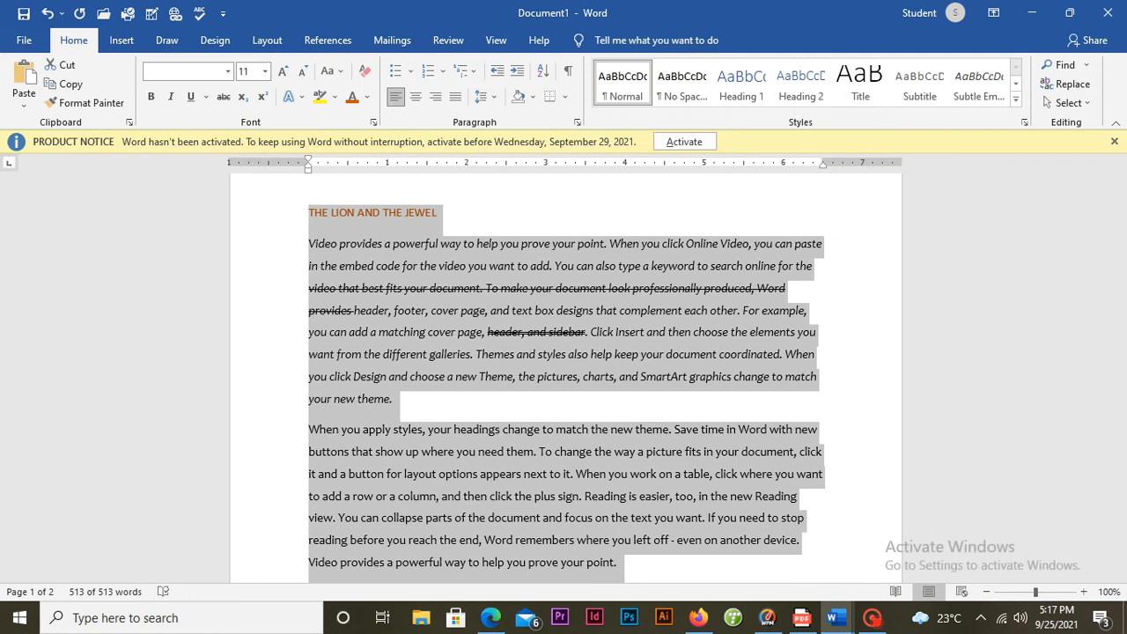
pyautogui.click(452, 223)
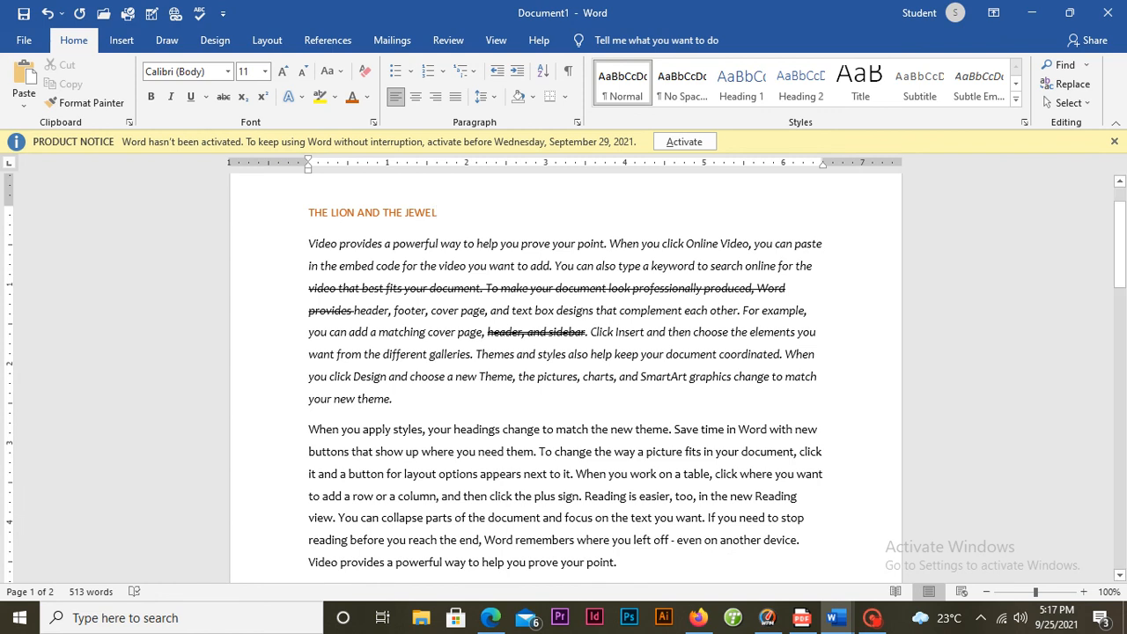
pyautogui.moveTo(308, 212); pyautogui.dragTo(868, 350)
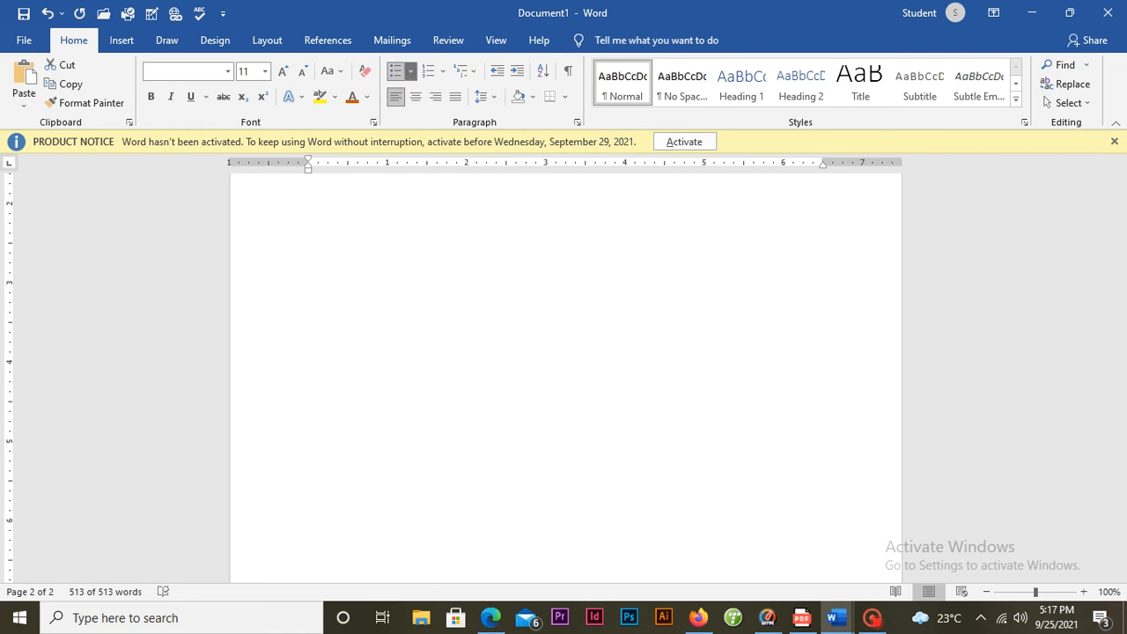
pyautogui.click(410, 71)
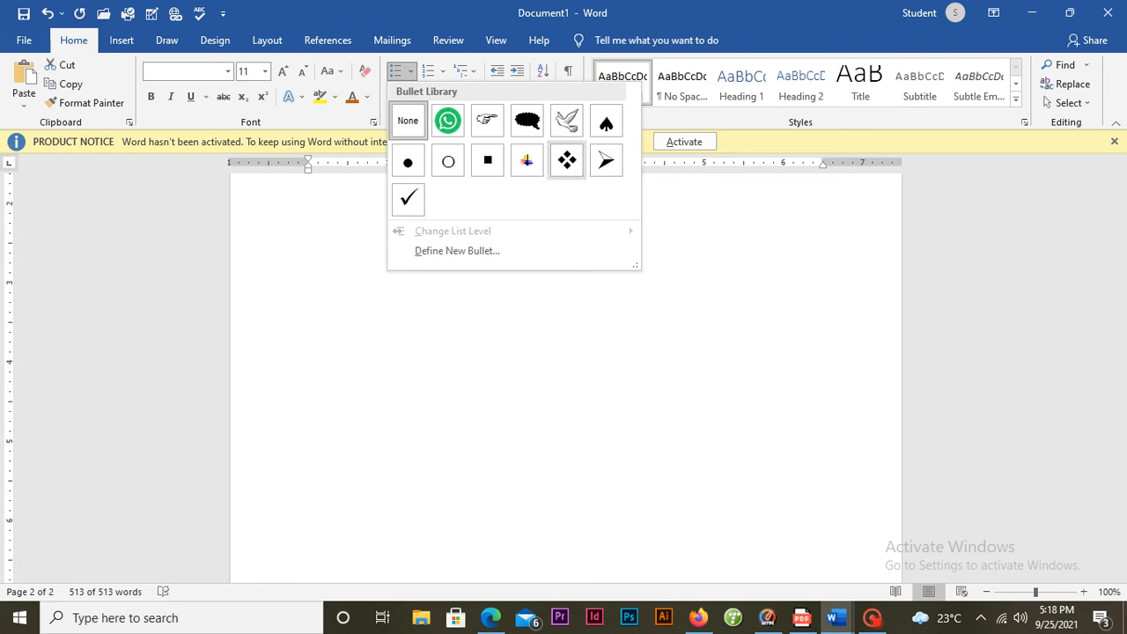
pyautogui.click(564, 160)
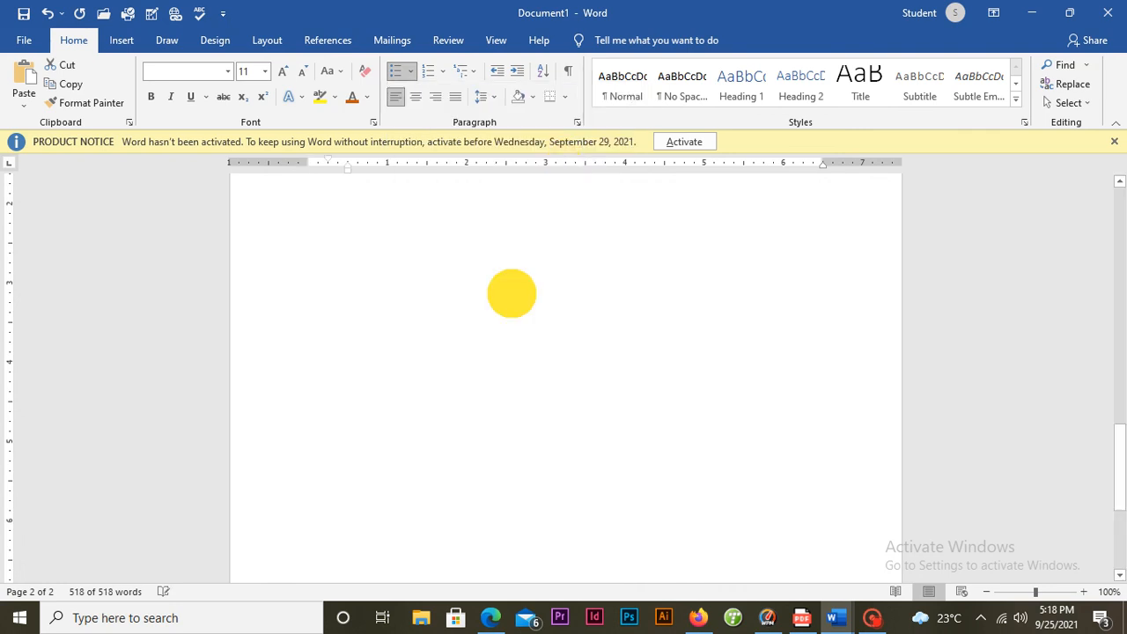
# Remove the bullets from the whole document by setting the bullet style to None.
pyautogui.scroll(8, 512, 293)
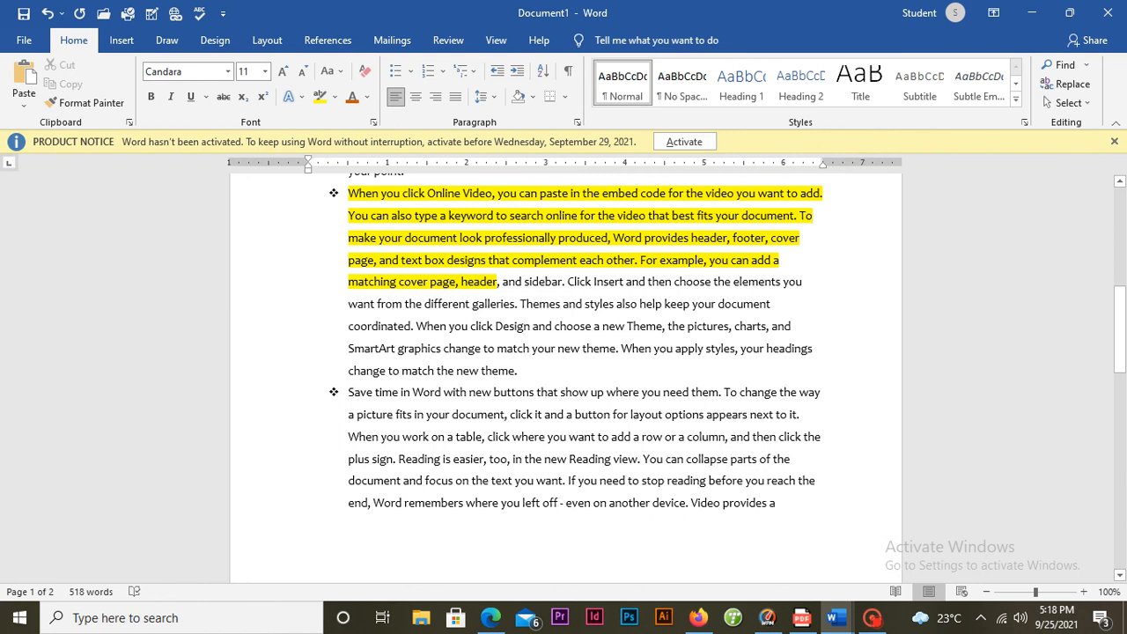
pyautogui.moveTo(350, 392); pyautogui.dragTo(535, 394)
pyautogui.scroll(2, 572, 305)
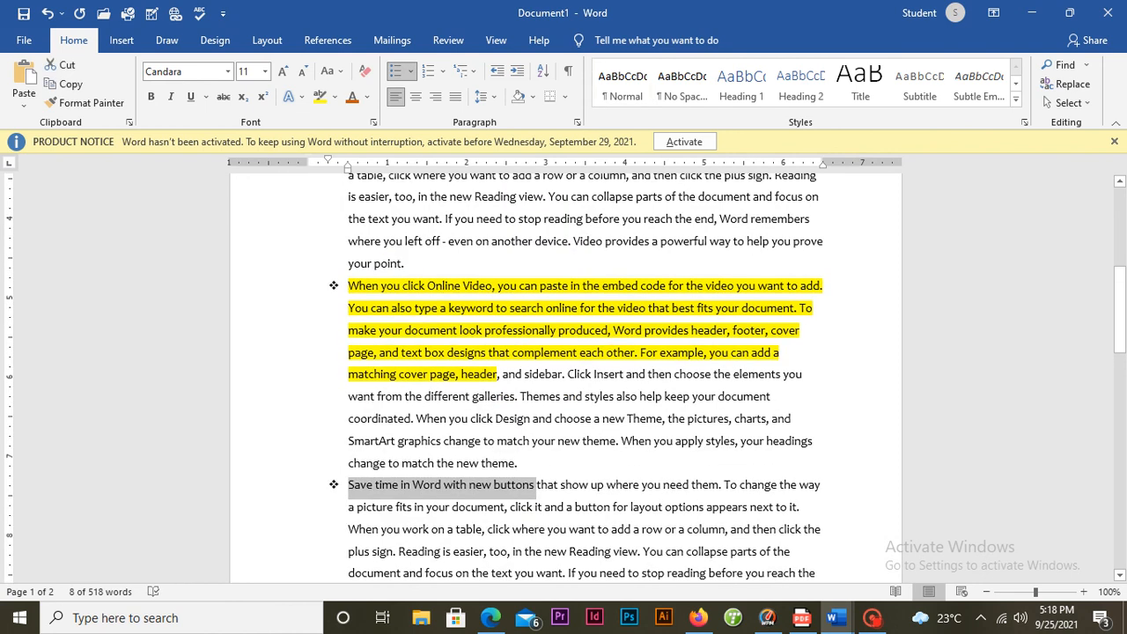
pyautogui.moveTo(350, 285); pyautogui.dragTo(819, 284)
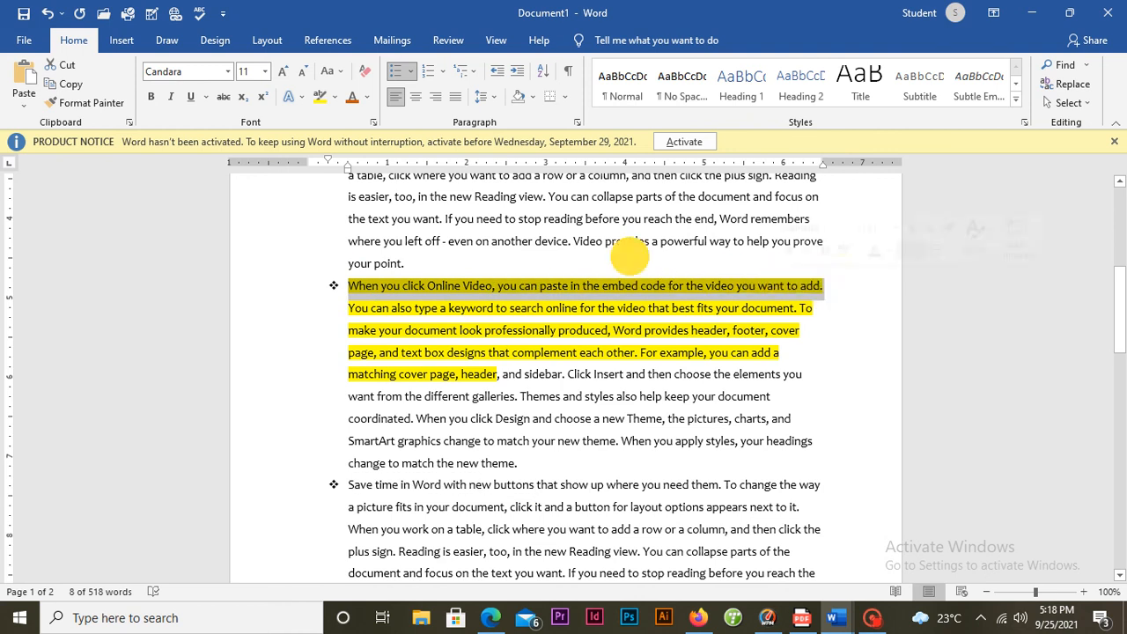
pyautogui.scroll(5, 617, 252)
pyautogui.scroll(1, 565, 379)
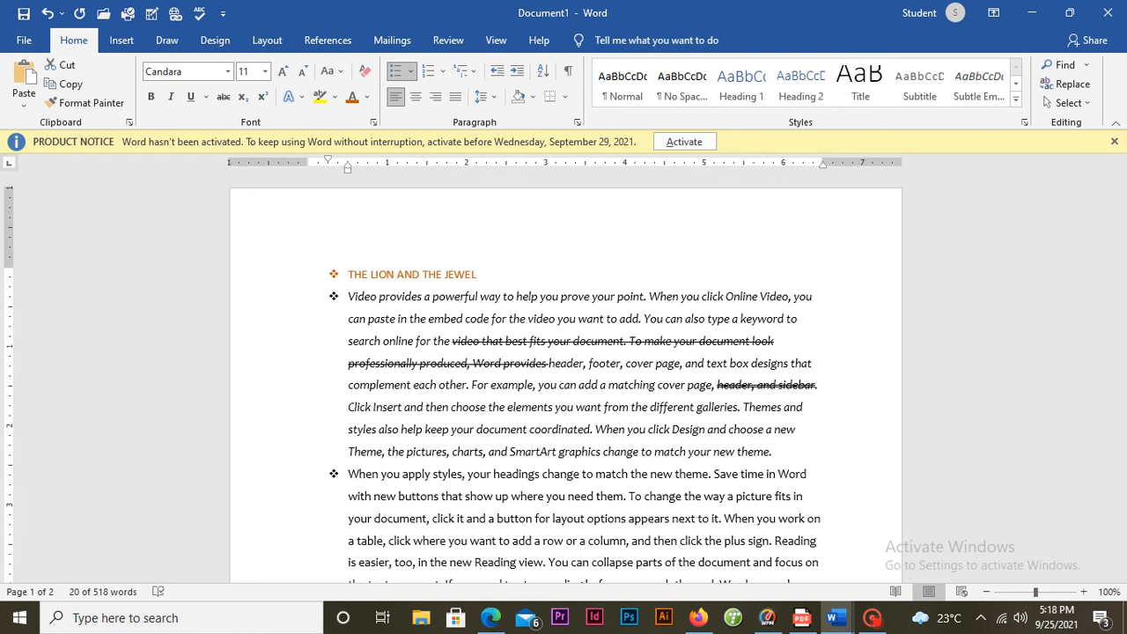
pyautogui.click(385, 297)
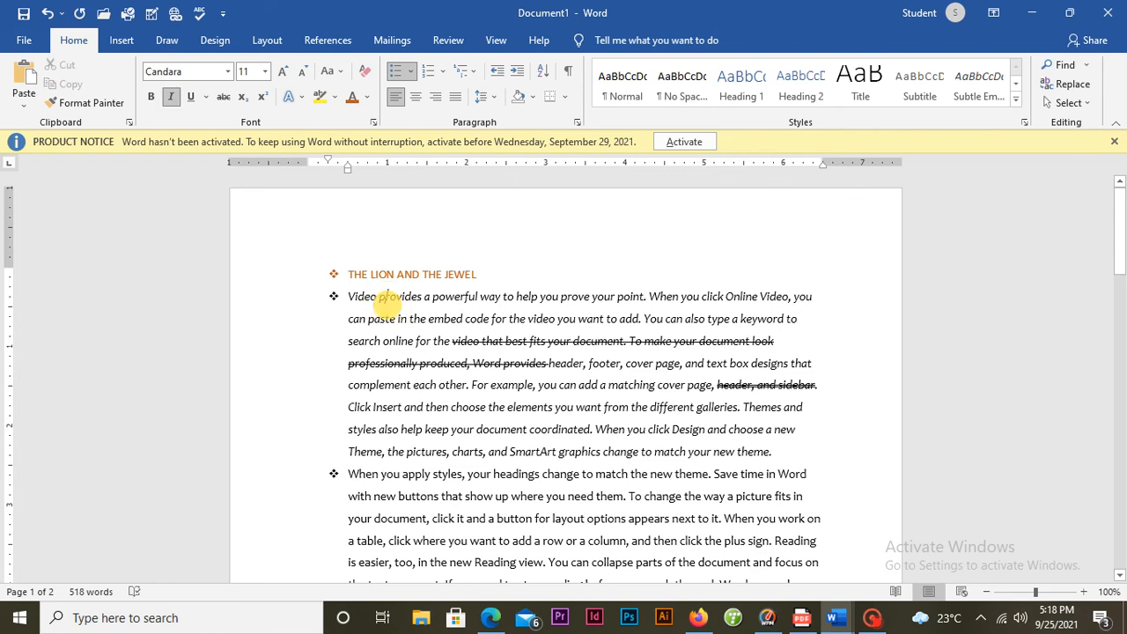
pyautogui.hotkey('ctrl', 'a')
pyautogui.hotkey('ctrl', 'a')
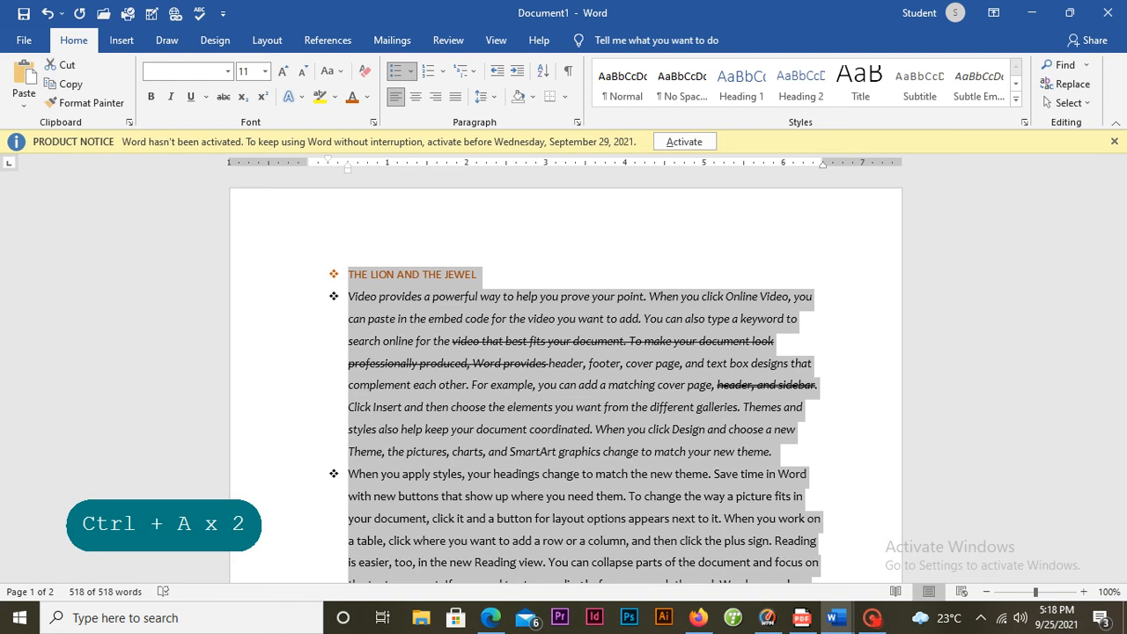
pyautogui.click(410, 70)
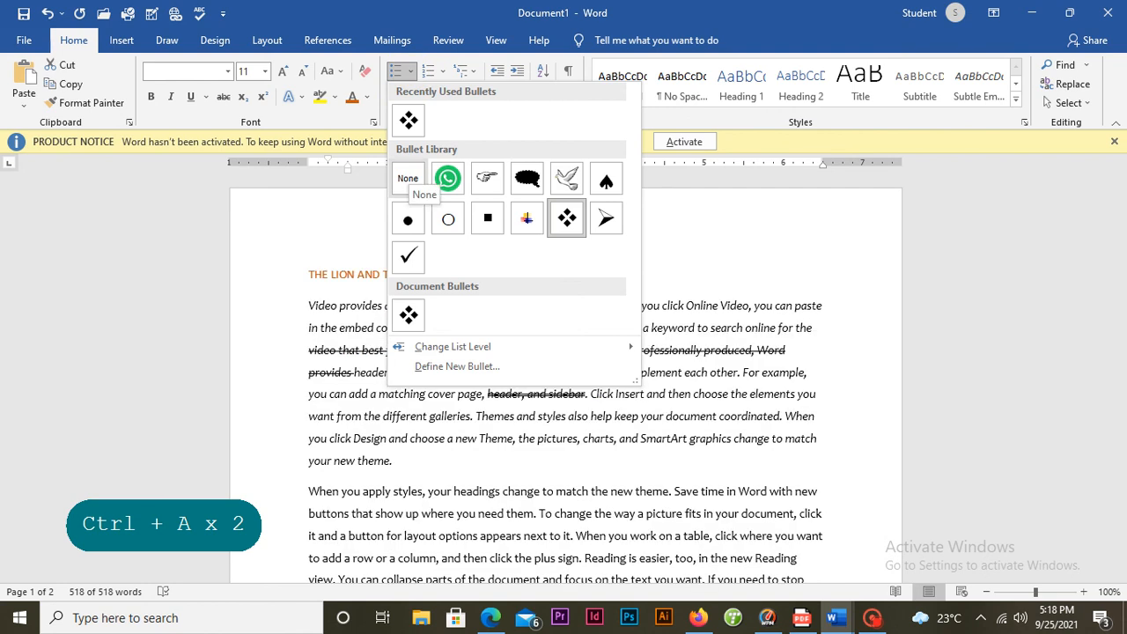
pyautogui.click(408, 179)
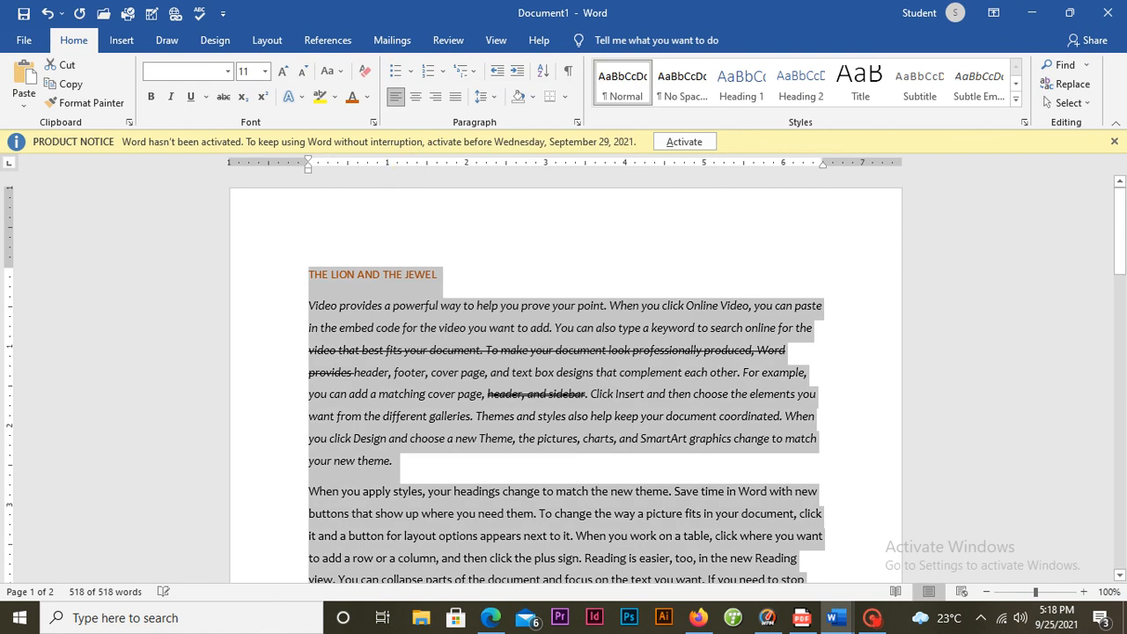
# Number all the paragraphs below the title THE LION AND THE JEWEL with the a), b), c) format.
pyautogui.click(306, 293)
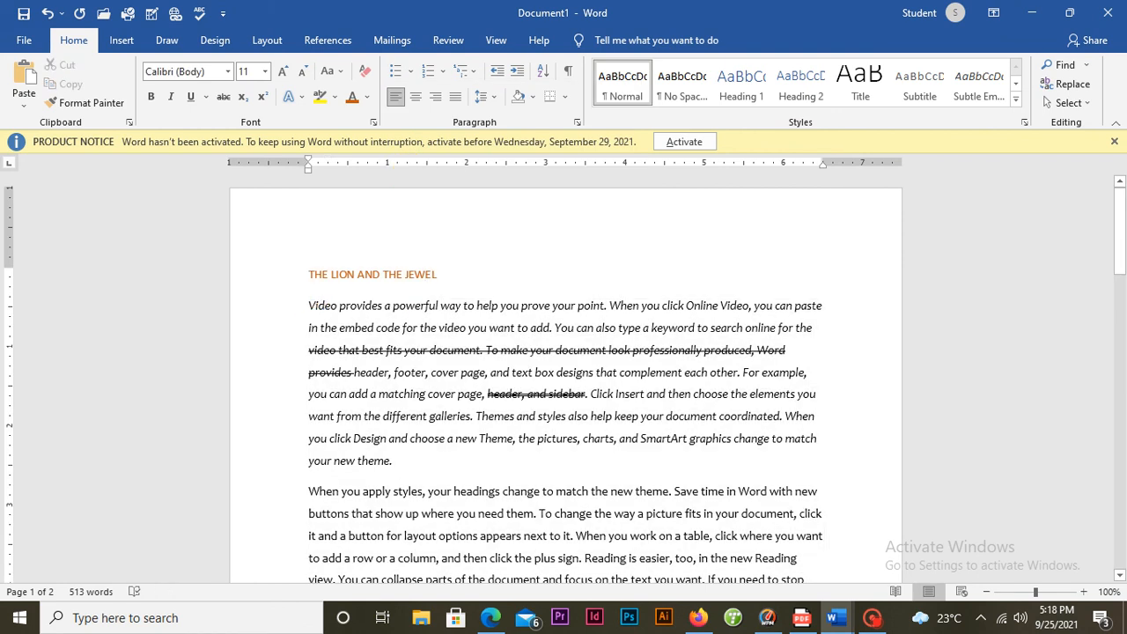
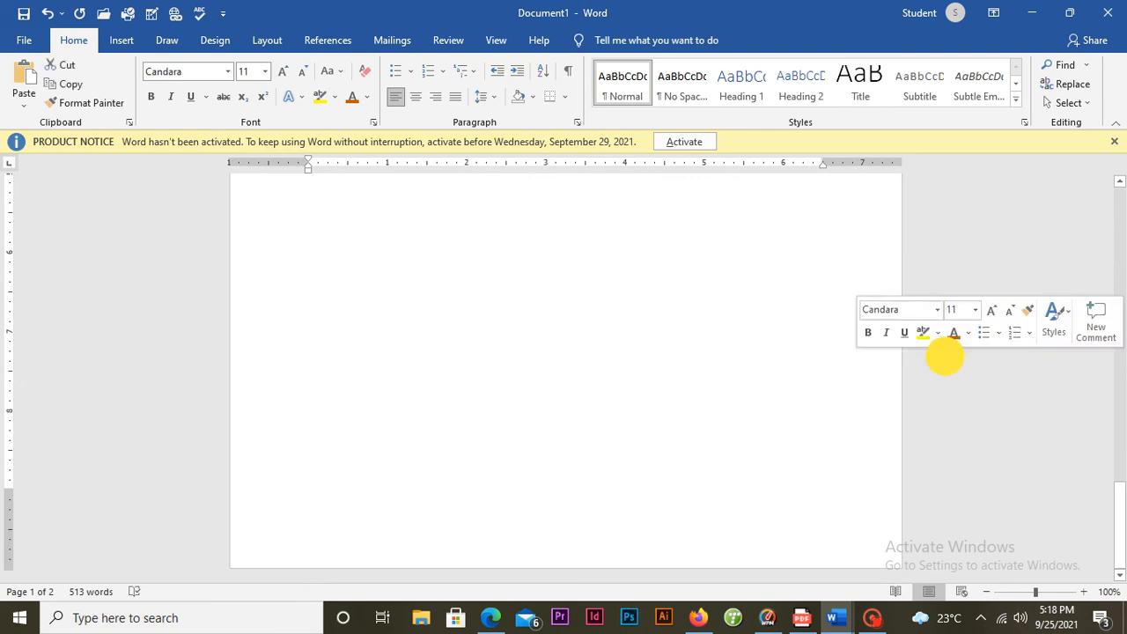
pyautogui.moveTo(1117, 514); pyautogui.dragTo(1101, 187)
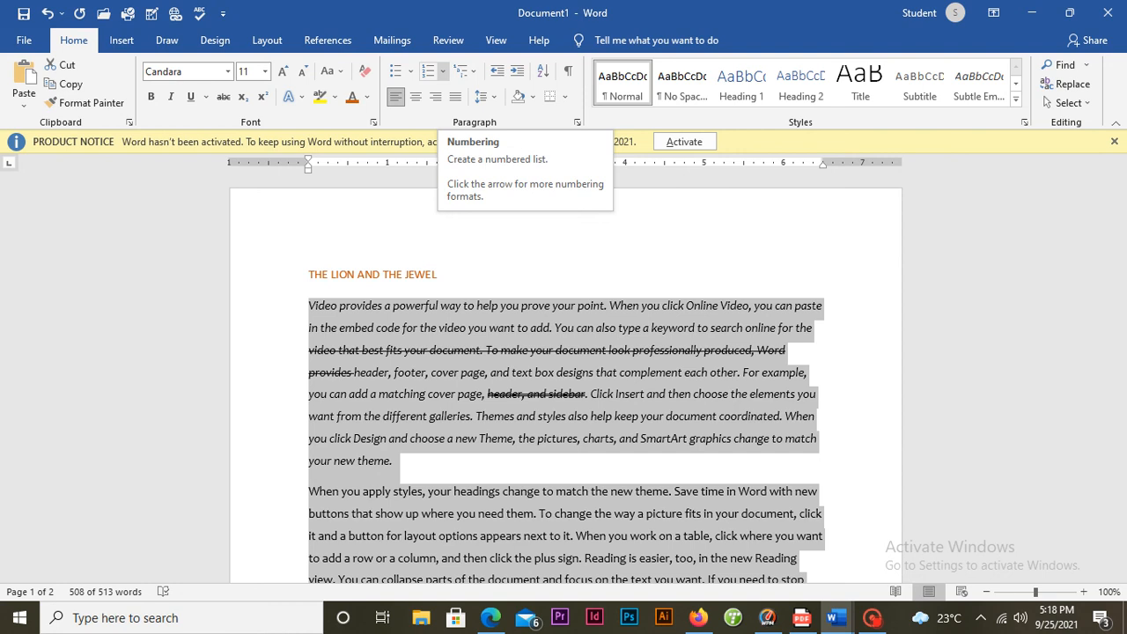
pyautogui.click(442, 70)
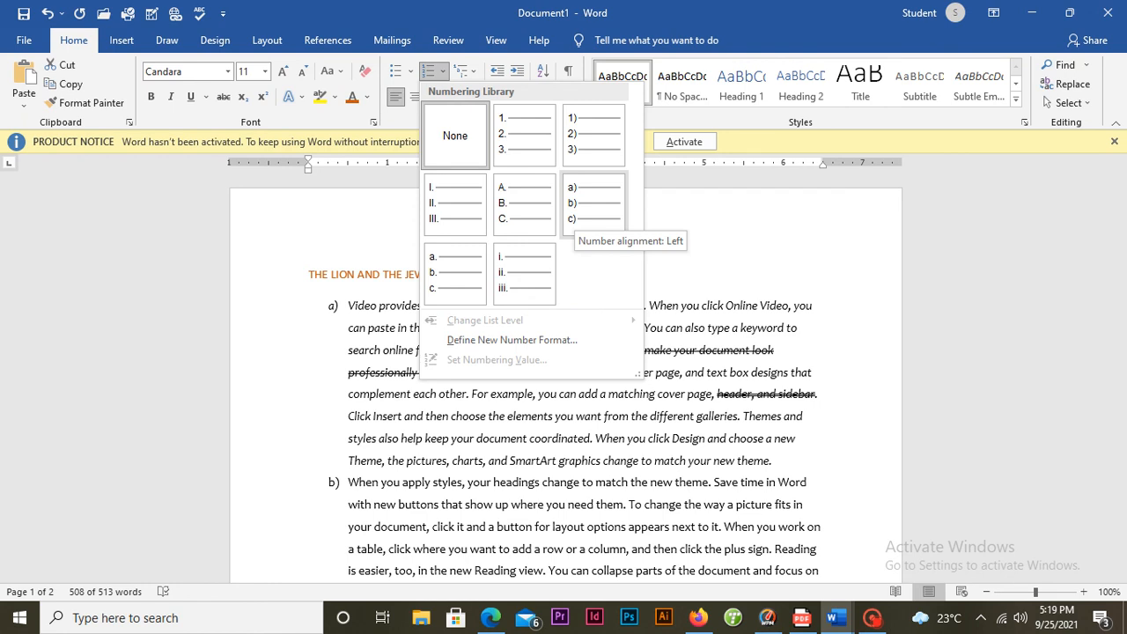
pyautogui.click(578, 204)
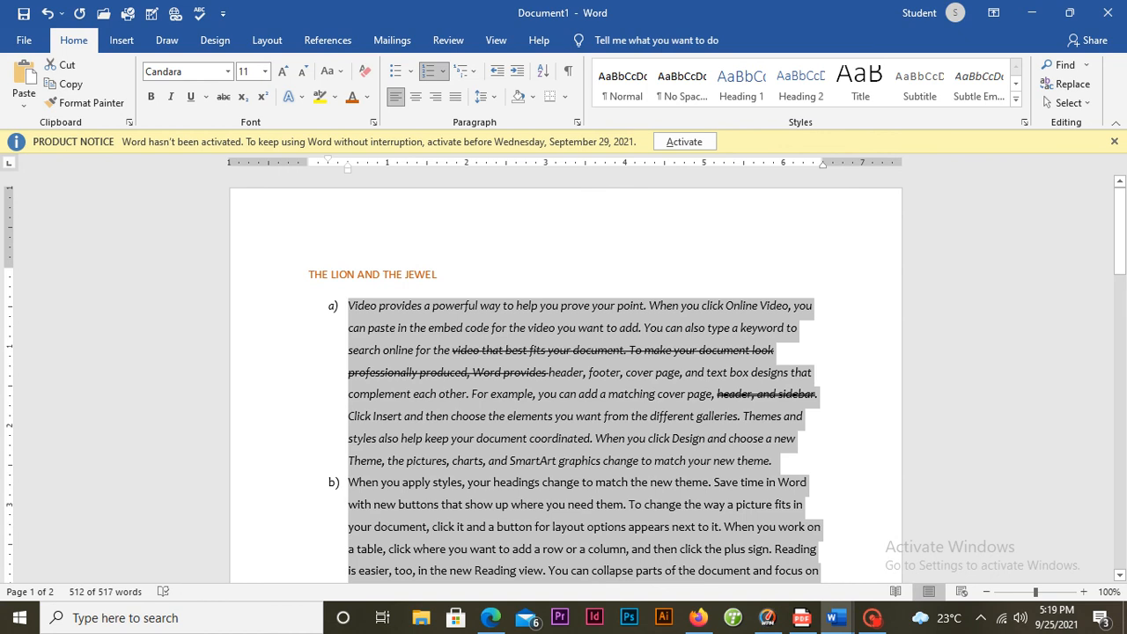
pyautogui.scroll(-1, 563, 378)
pyautogui.scroll(1, 564, 379)
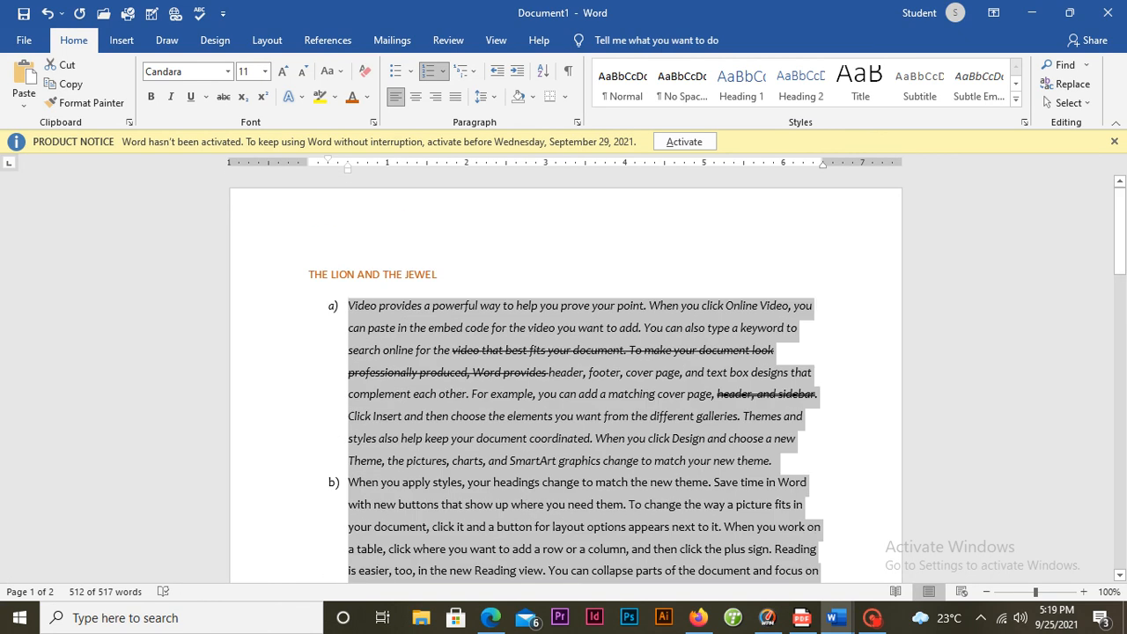
pyautogui.click(595, 328)
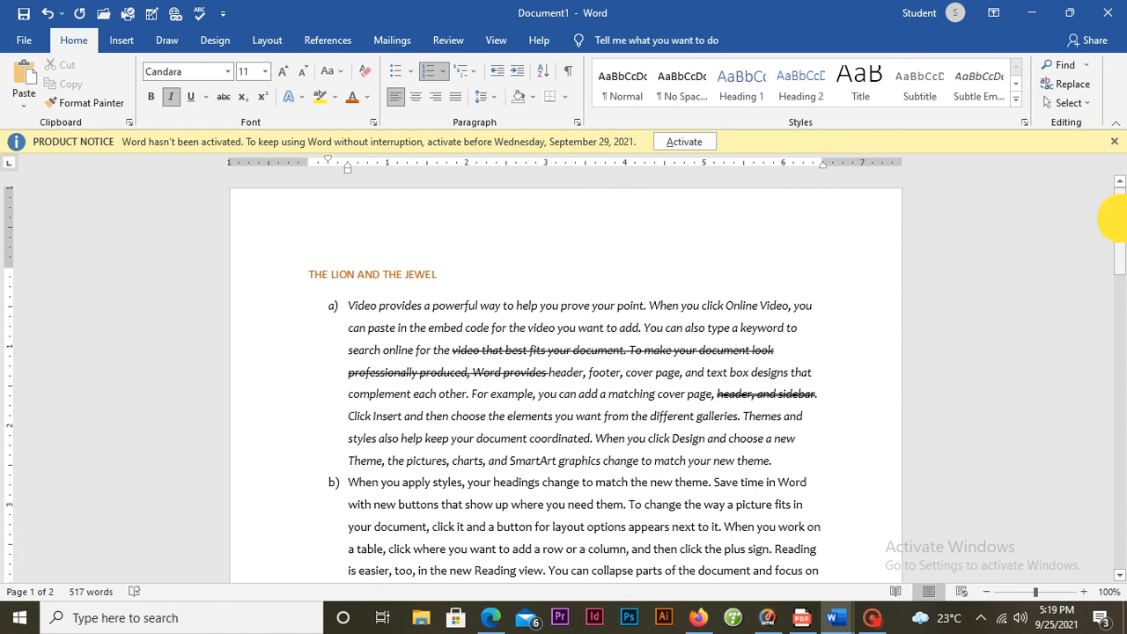
# Delete all the text in the document, including the title and the lettered paragraphs.
pyautogui.moveTo(1110, 215); pyautogui.dragTo(1115, 335)
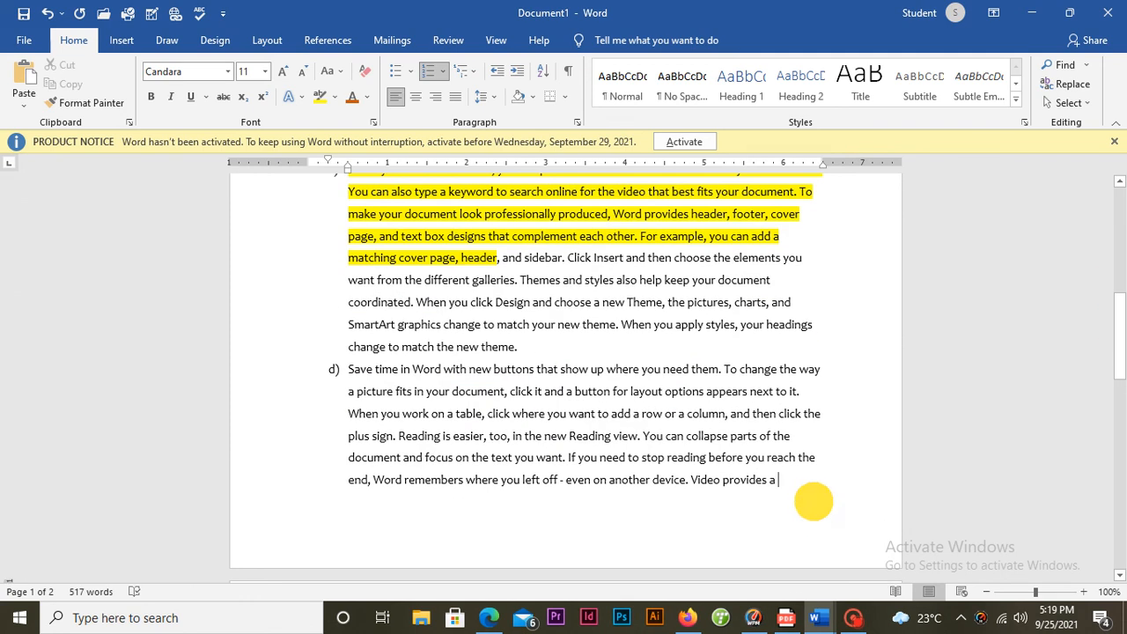
pyautogui.hotkey('ctrl', 'a')
pyautogui.hotkey('ctrl', 'a')
pyautogui.hotkey('ctrl', 'a')
pyautogui.press('BackSpace')
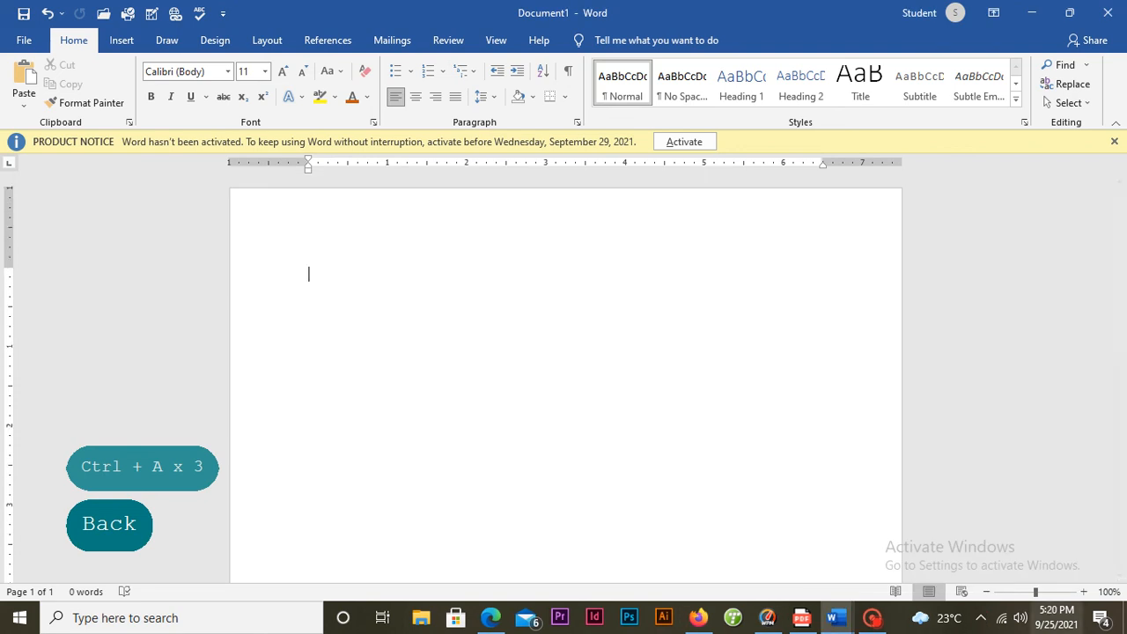
pyautogui.click(1084, 592)
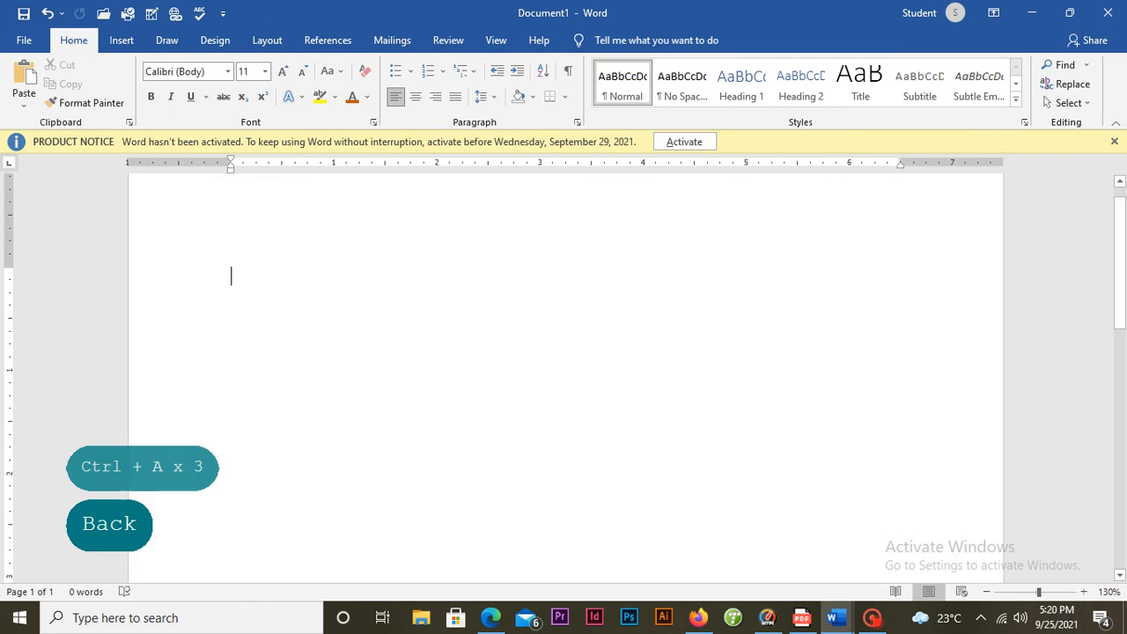
pyautogui.click(234, 272)
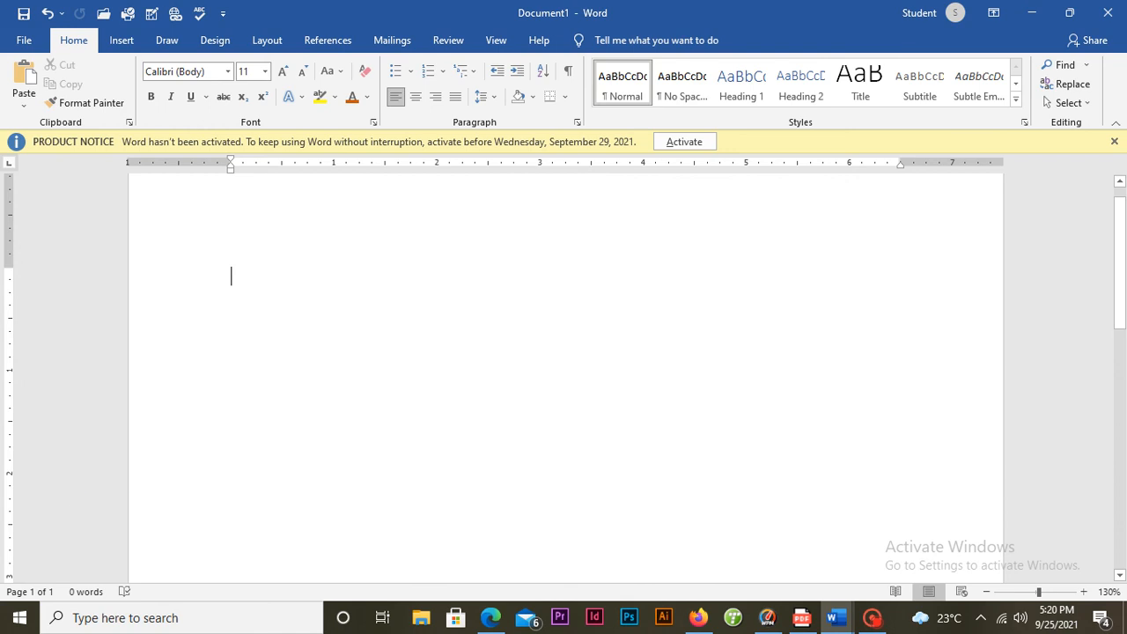
pyautogui.press('capslock')
pyautogui.write('t')
pyautogui.press('BackSpace')
pyautogui.press('BackSpace')
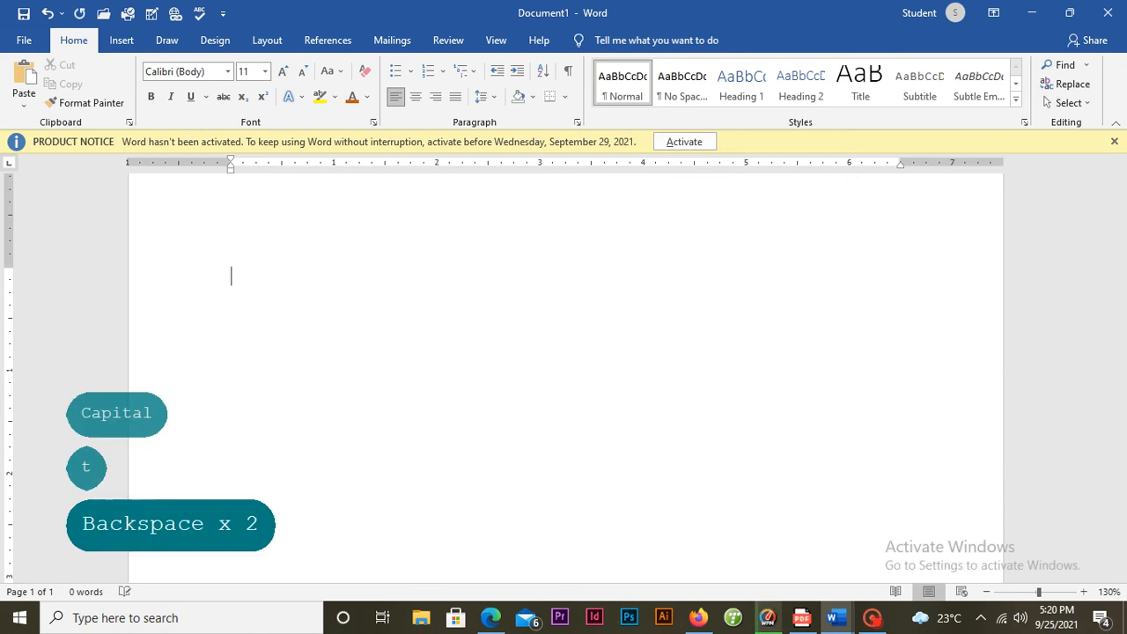
pyautogui.press('capslock')
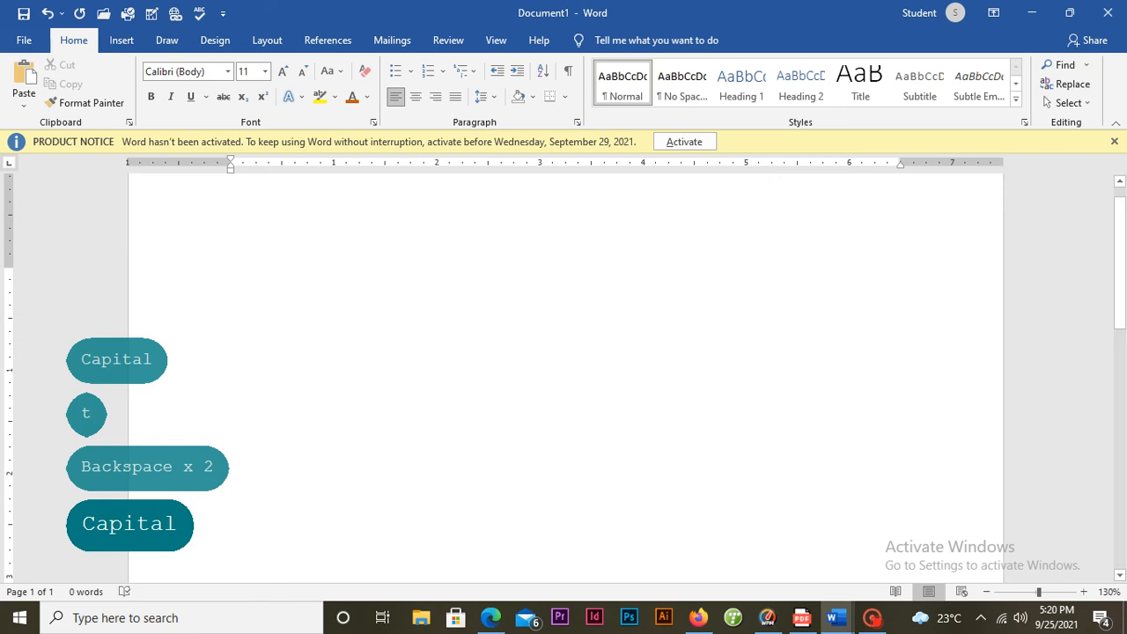
pyautogui.press('capslock')
pyautogui.write('p')
pyautogui.press('capslock')
pyautogui.press('BackSpace')
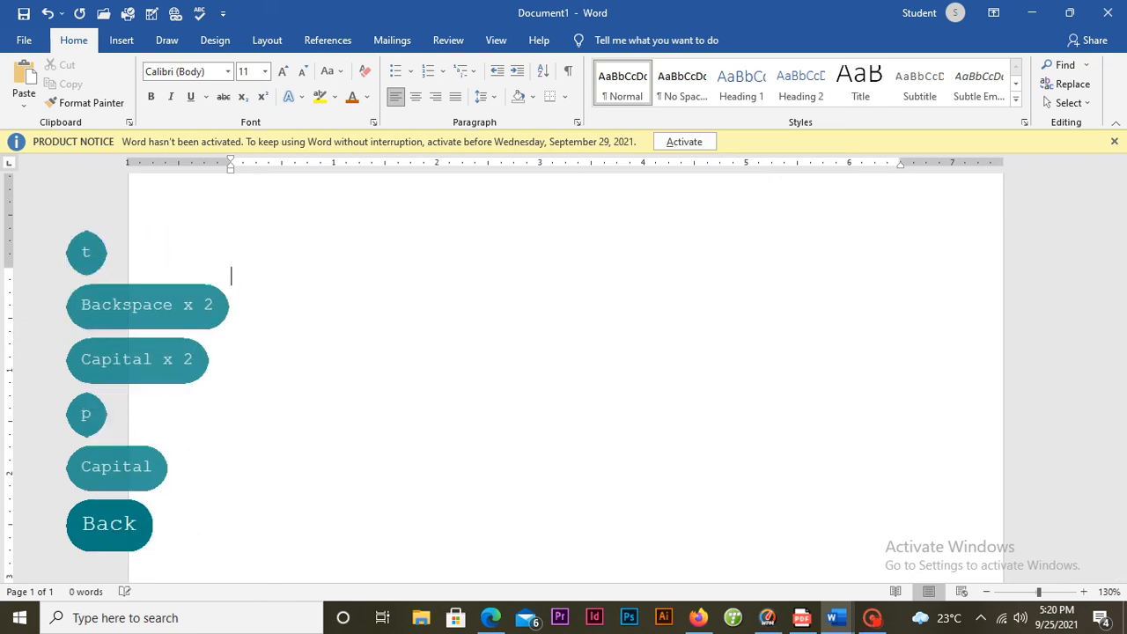
pyautogui.press('capslock')
pyautogui.write('P')
pyautogui.press('BackSpace')
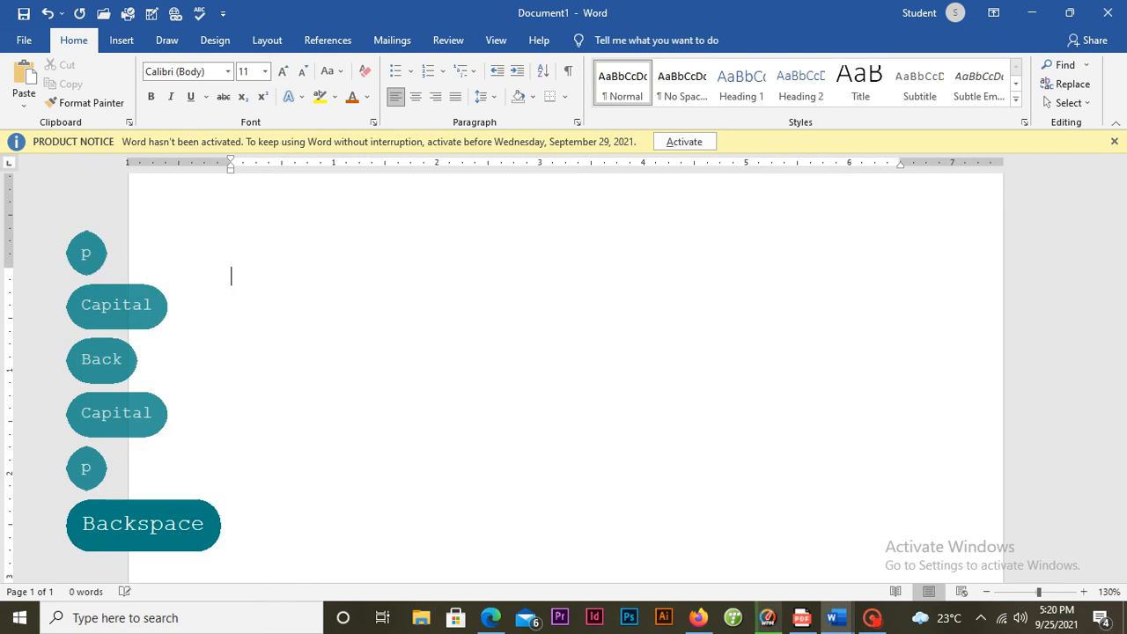
# Enter the heading "COVID-19 PREVENTIVE MEASURES" in capitals at the start of the empty document.
pyautogui.press('capslock')
pyautogui.write('c')
pyautogui.press('capslock')
pyautogui.press('capslock')
pyautogui.write('o')
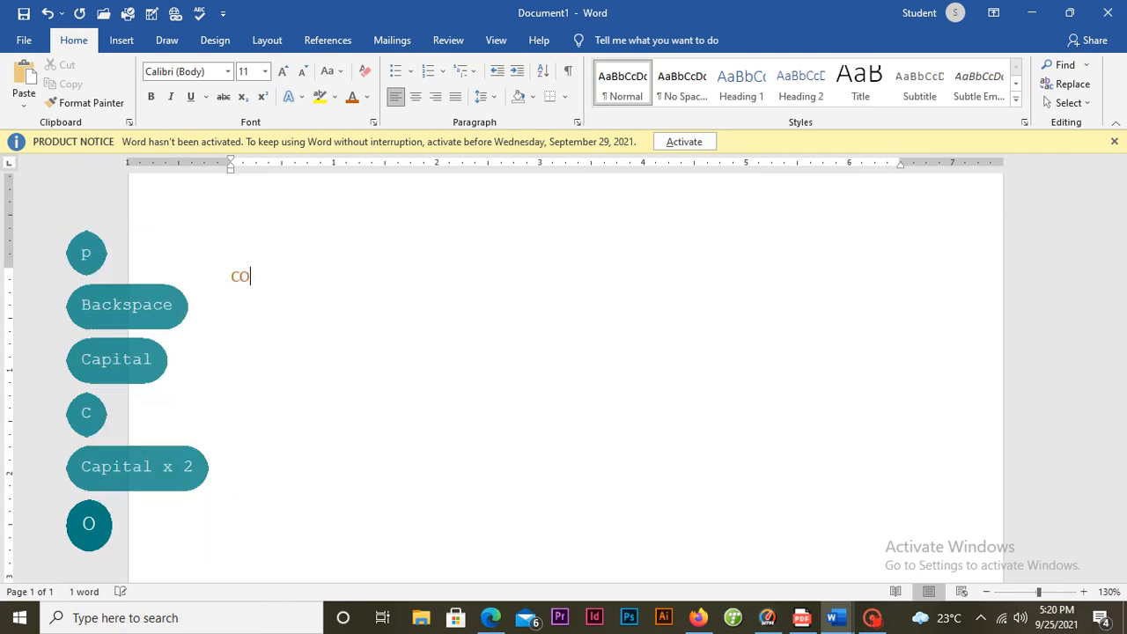
pyautogui.write('vid-')
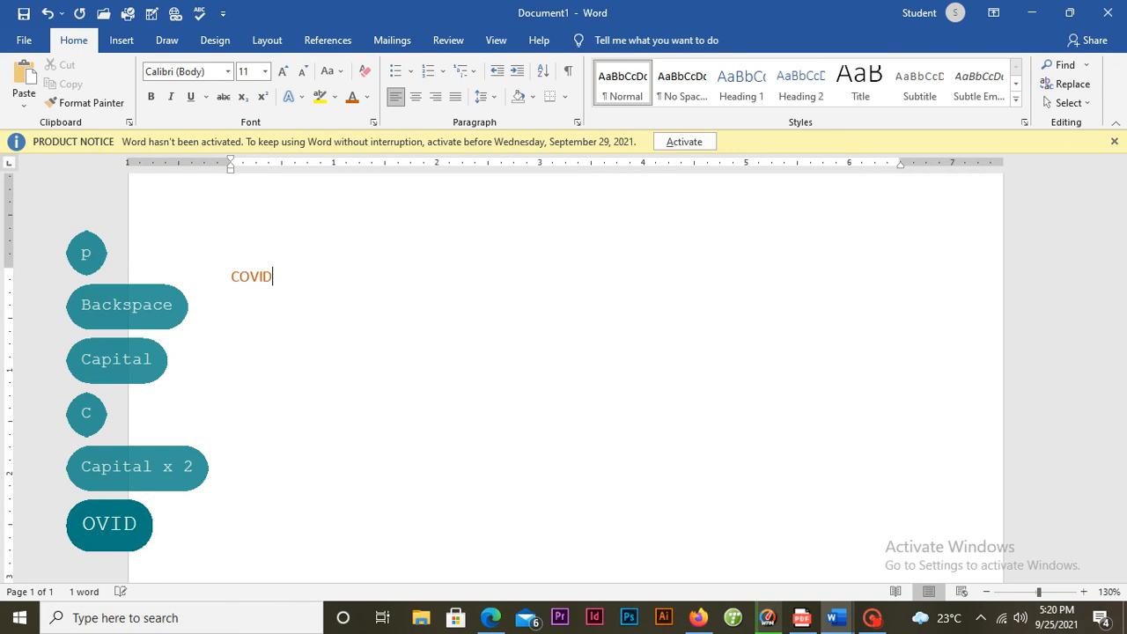
pyautogui.write('19')
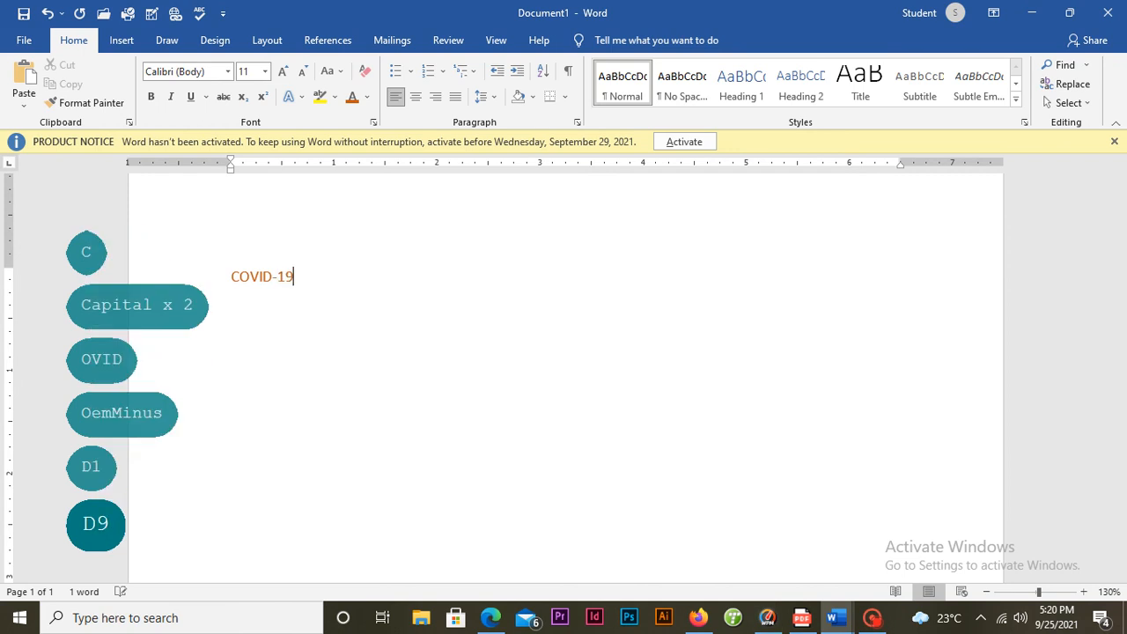
pyautogui.write(' PREVE')
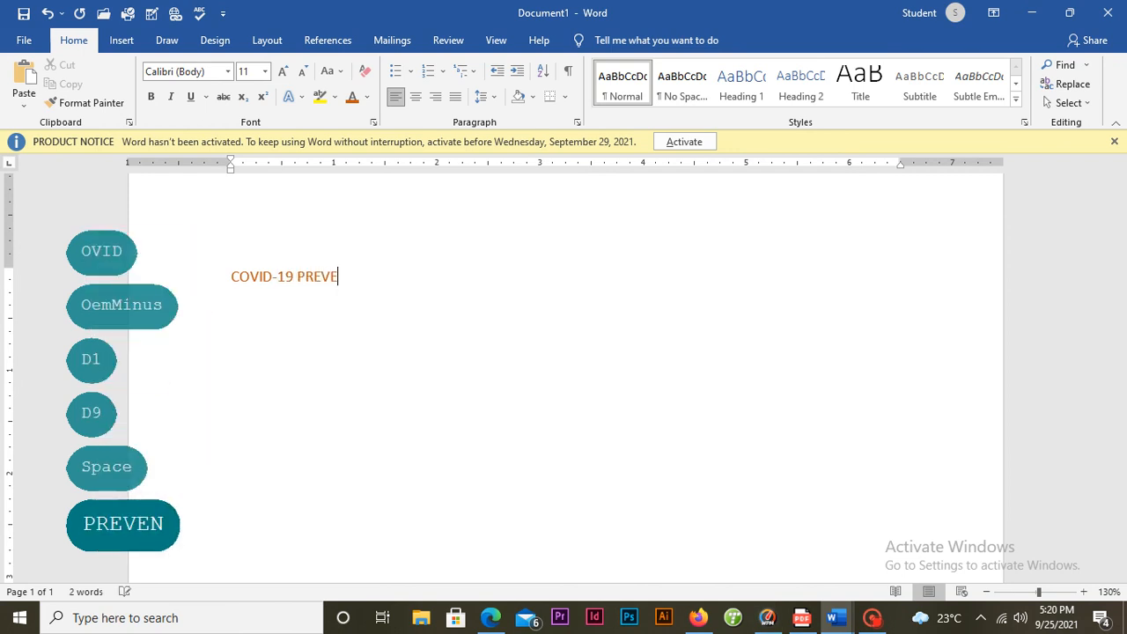
pyautogui.write('NTIVE M')
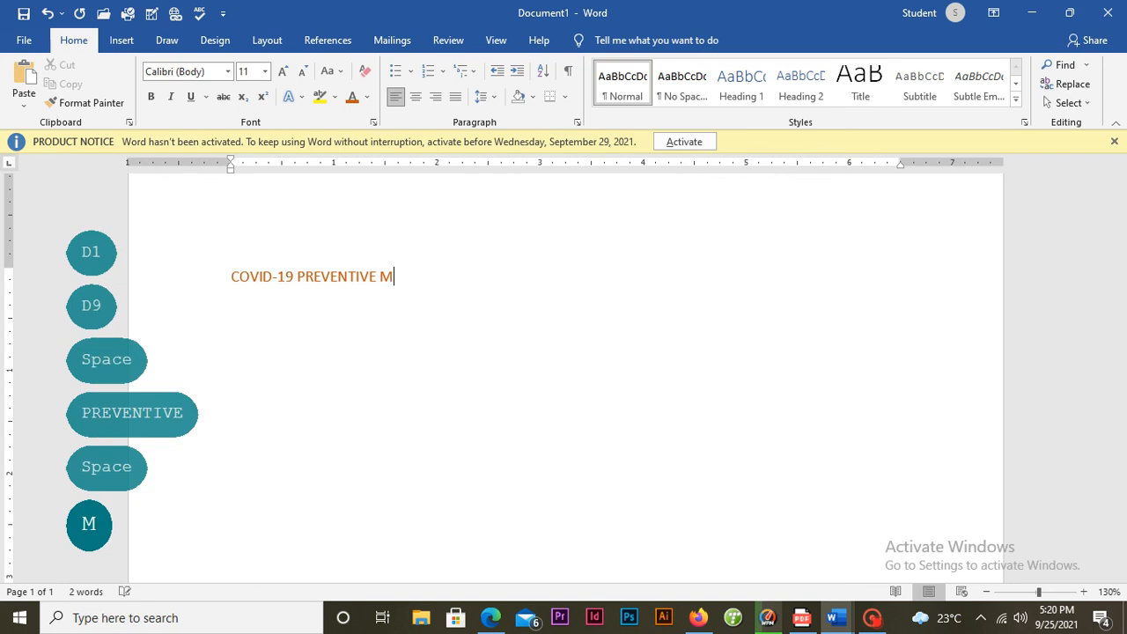
pyautogui.write('EASURES')
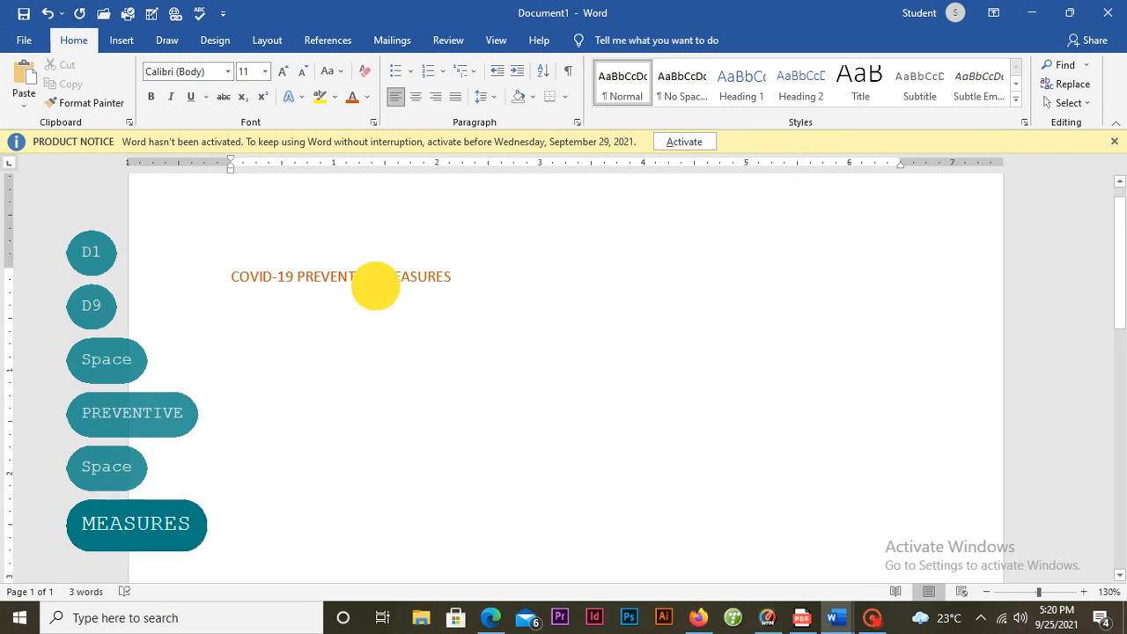
# Set the font color of the COVID-19 PREVENTIVE MEASURES heading to Automatic.
pyautogui.moveTo(373, 282); pyautogui.dragTo(194, 267)
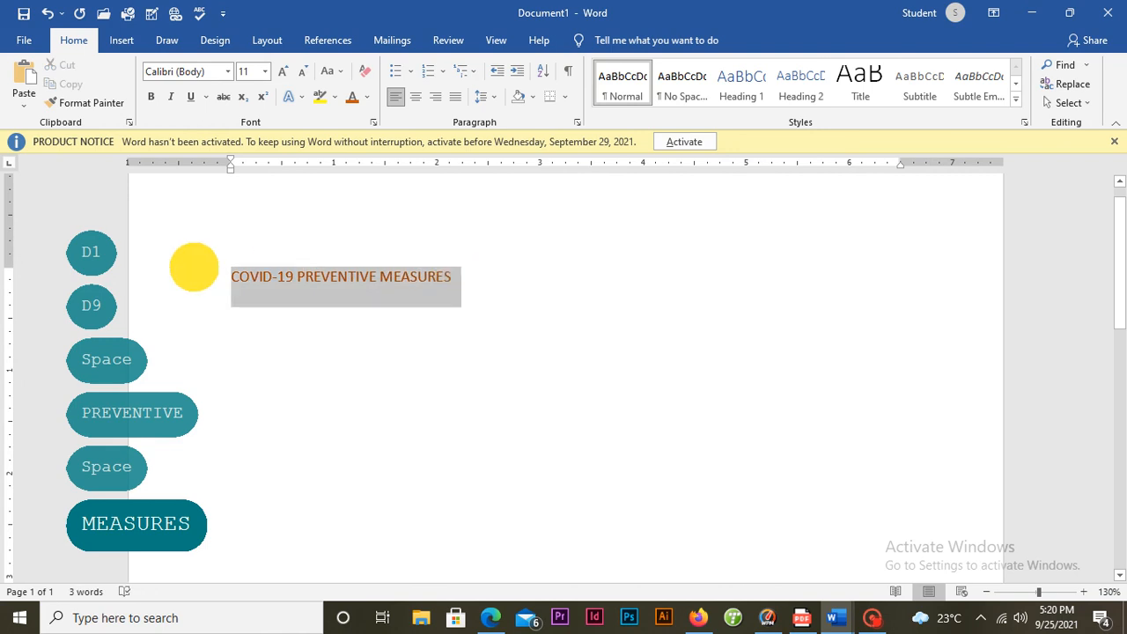
pyautogui.click(366, 97)
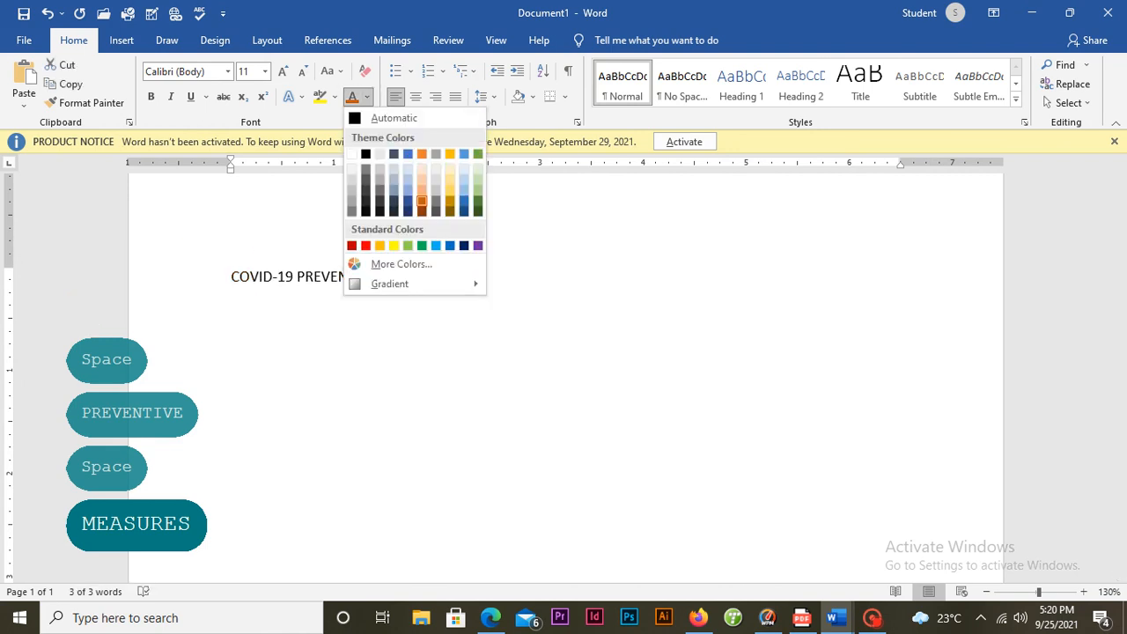
pyautogui.click(385, 114)
pyautogui.click(458, 268)
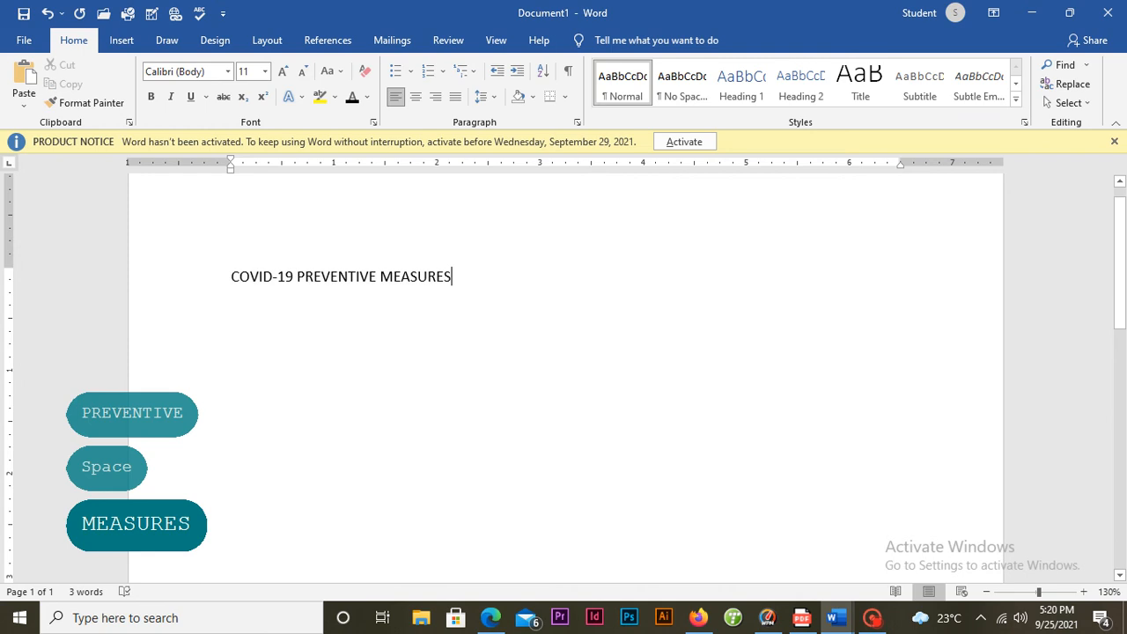
# Start a multilevel list in the 1), a), i) format on a new line below the heading.
pyautogui.press('Return')
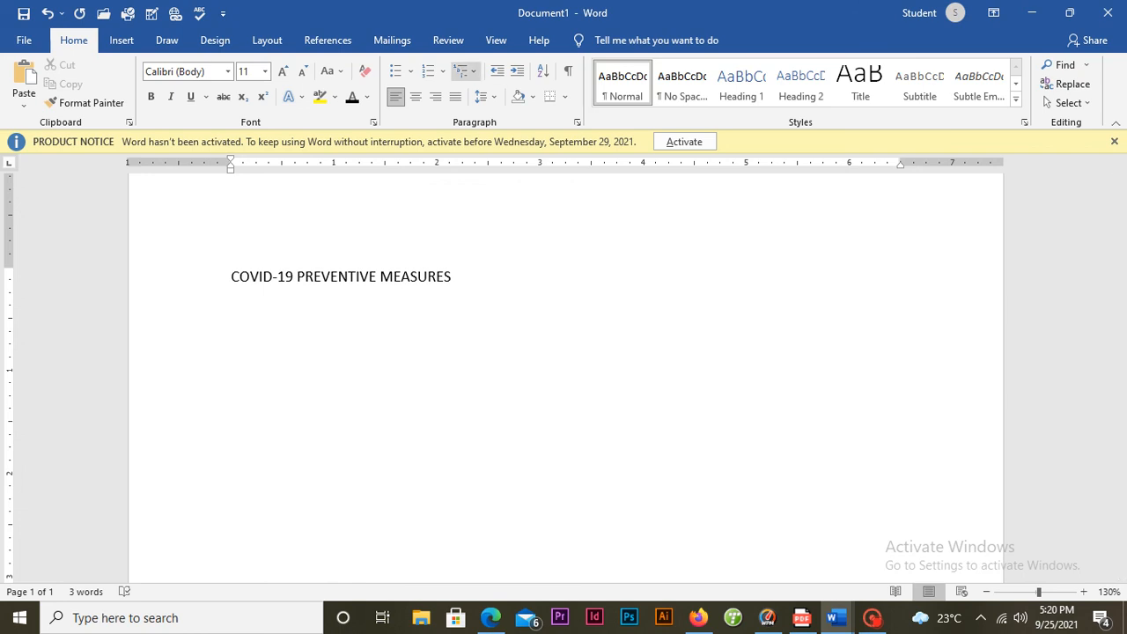
pyautogui.click(467, 70)
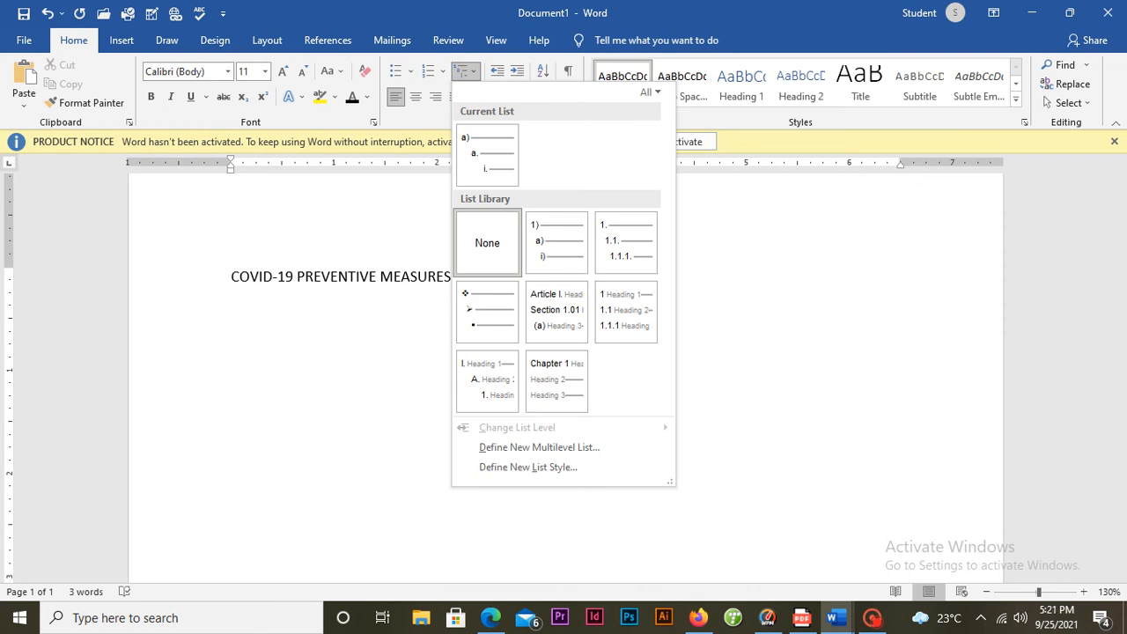
pyautogui.moveTo(557, 242)
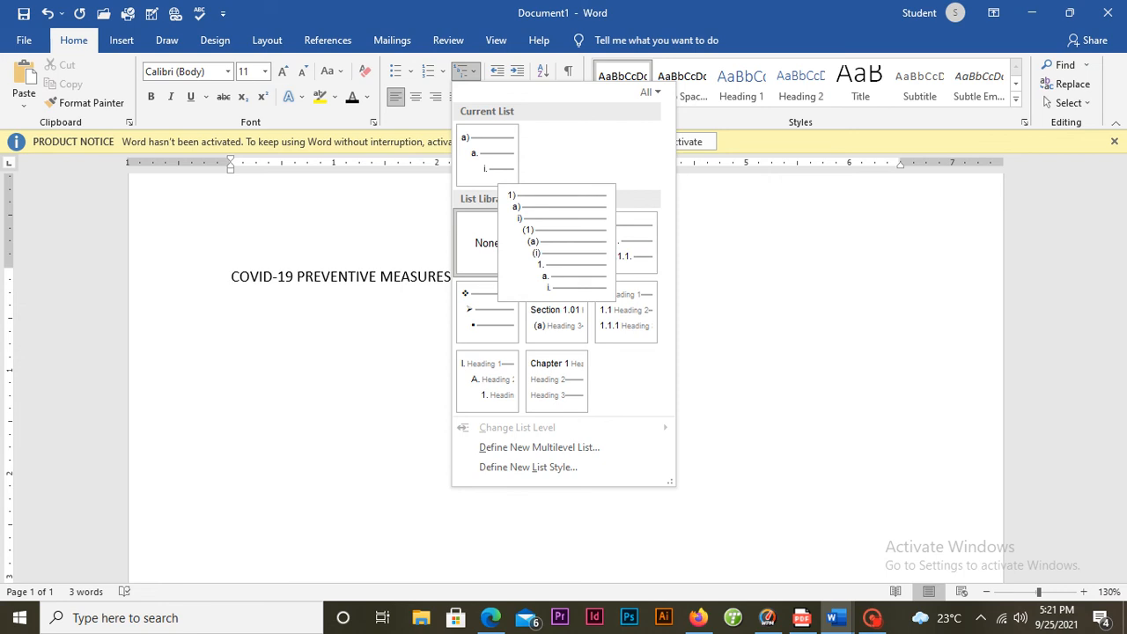
pyautogui.click(556, 229)
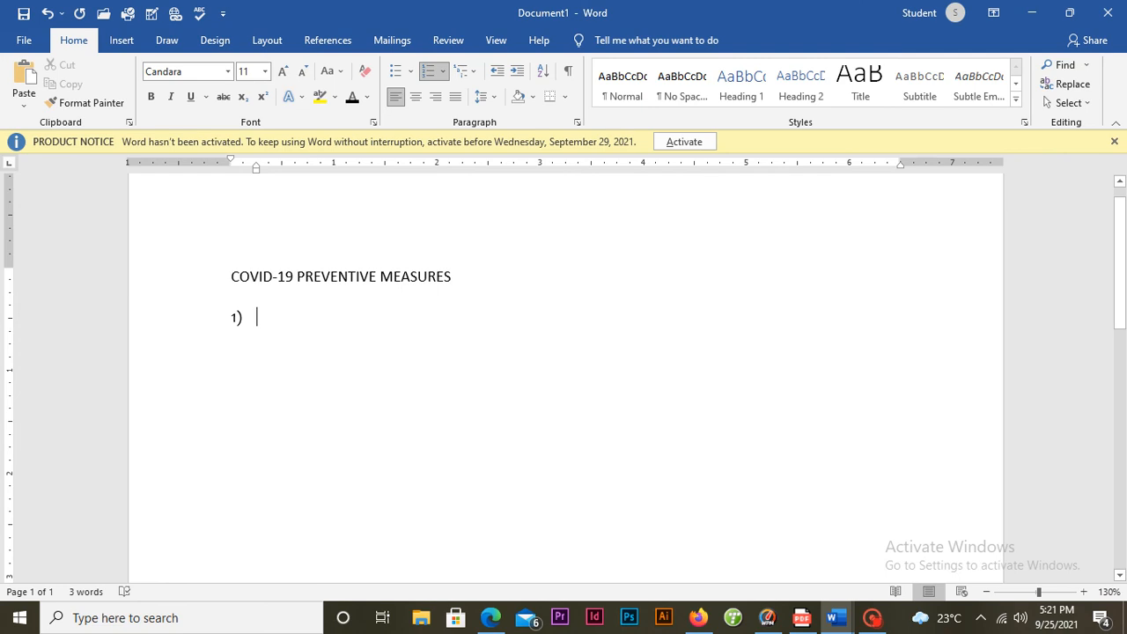
# Begin the first list item with "Avoid C", keeping only the initial letters of the words capitalized.
pyautogui.write('AV')
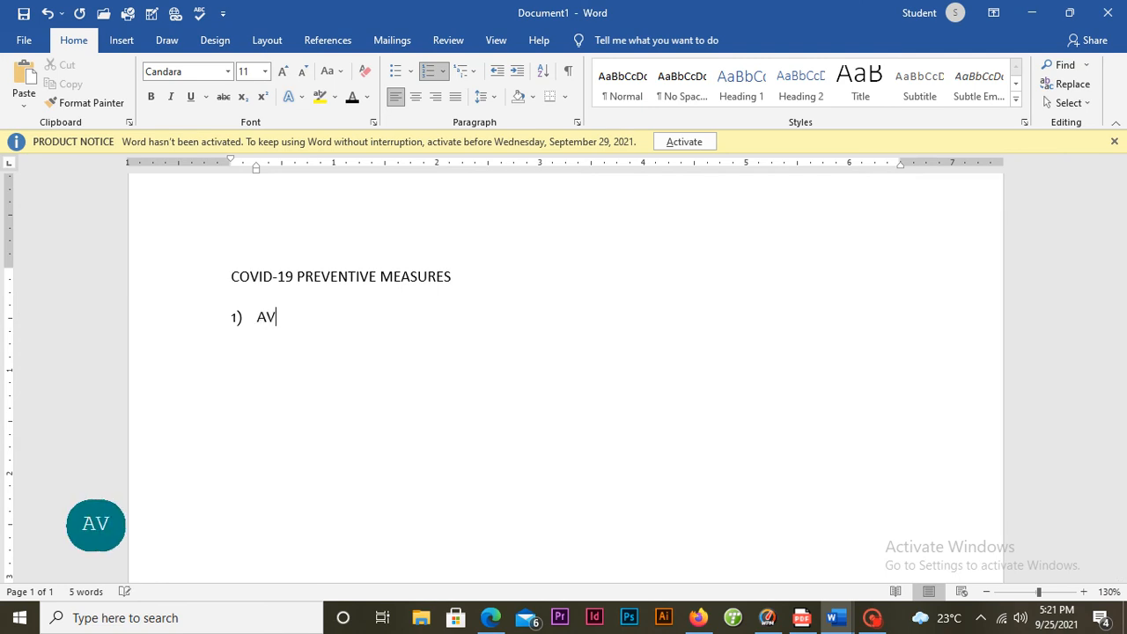
pyautogui.press('BackSpace')
pyautogui.press('capslock')
pyautogui.write('vo')
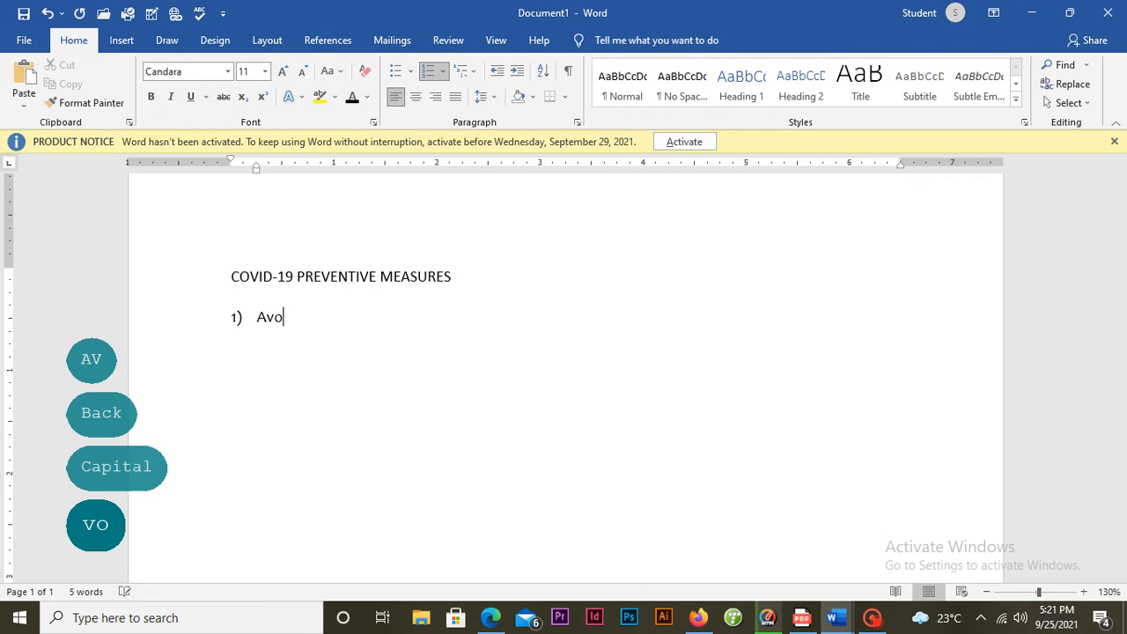
pyautogui.write('id')
pyautogui.press('capslock')
pyautogui.write('C')
pyautogui.press('capslock')
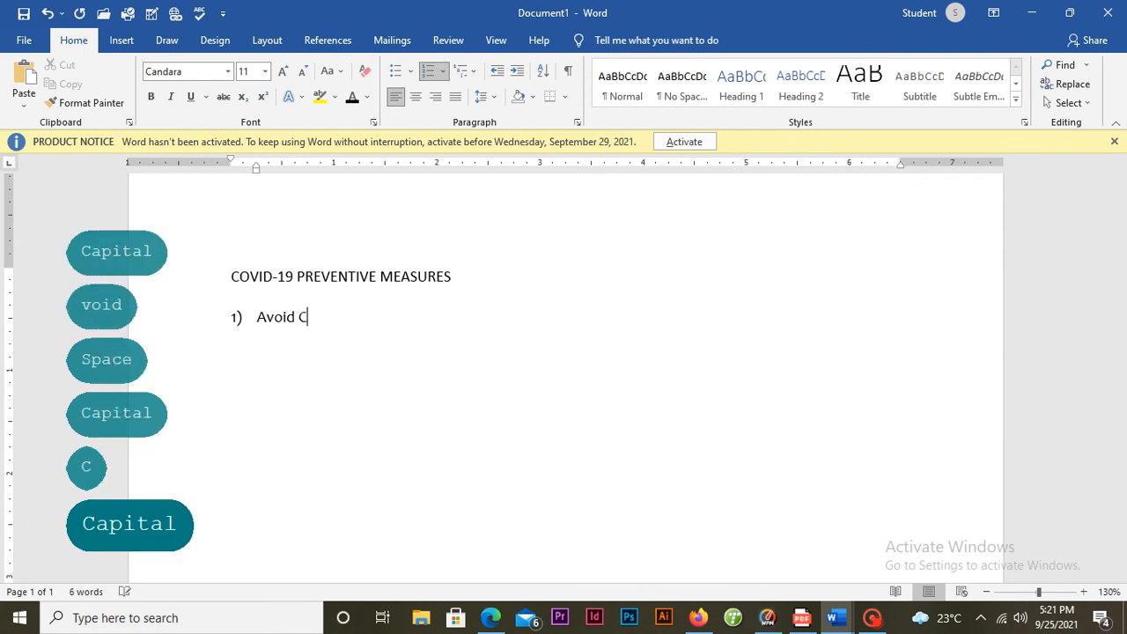
pyautogui.press('capslock')
pyautogui.write('ROW')
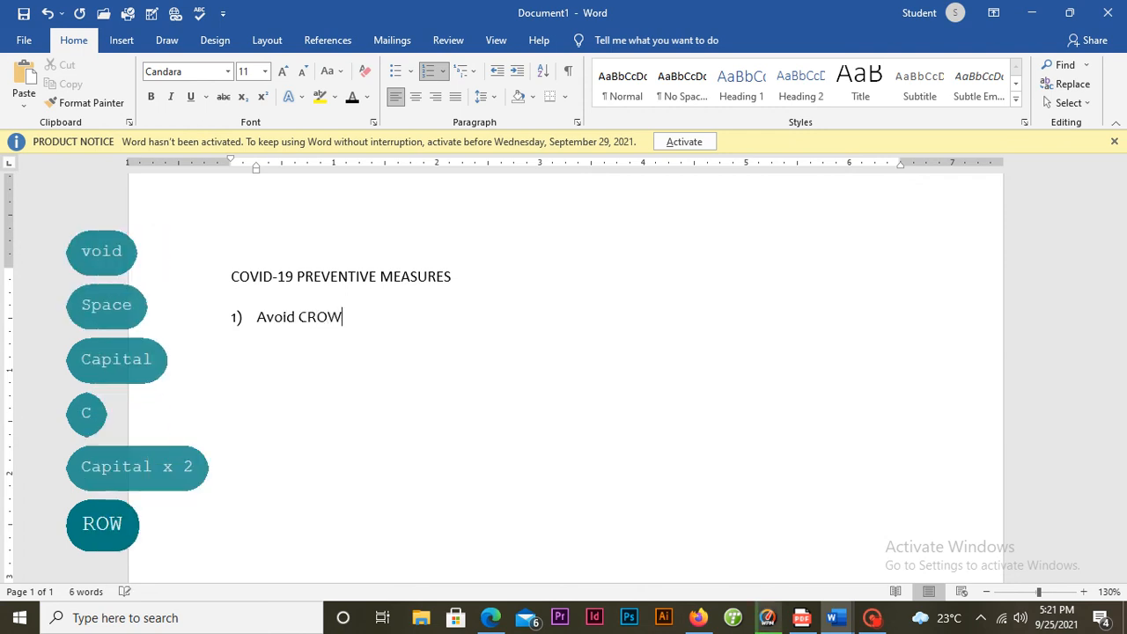
pyautogui.write('DED')
pyautogui.press('BackSpace')
pyautogui.press('BackSpace')
pyautogui.press('BackSpace')
pyautogui.press('BackSpace')
pyautogui.press('BackSpace')
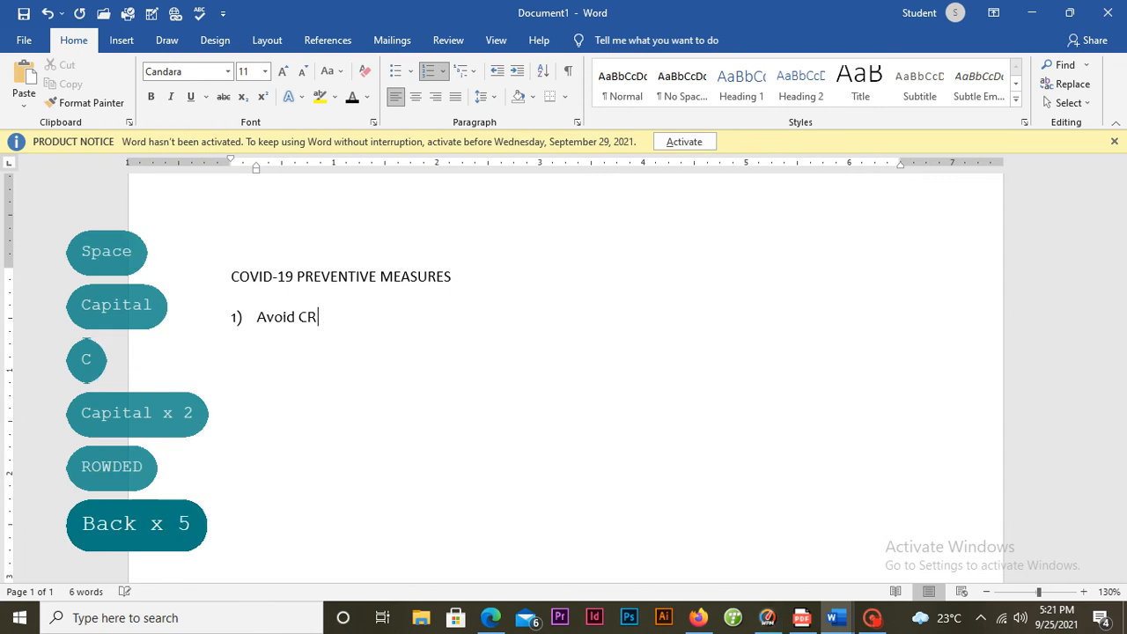
pyautogui.press('BackSpace')
pyautogui.press('capslock')
# Complete the first list item as "Avoid Crowded places" in lowercase after the initials, and start the second item.
pyautogui.write('r')
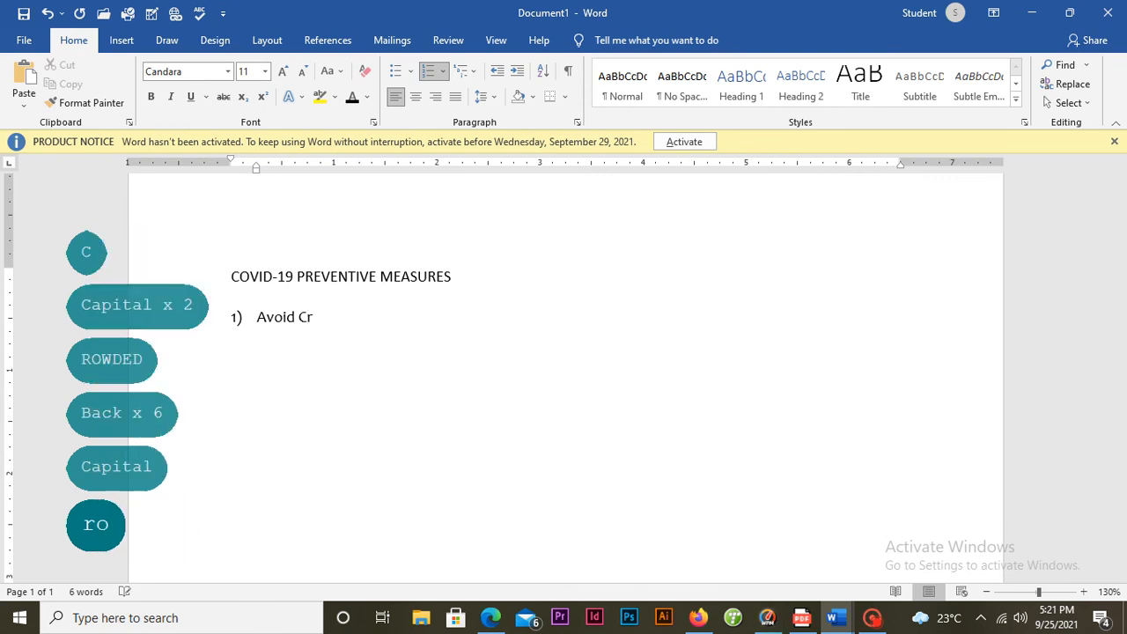
pyautogui.write('owded ')
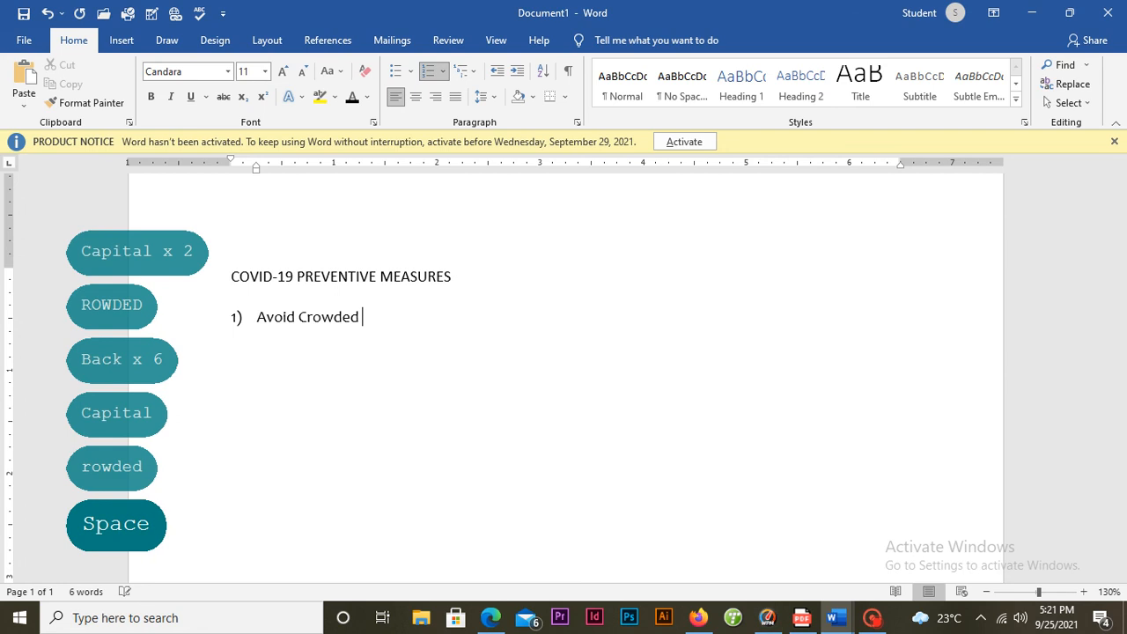
pyautogui.write('places')
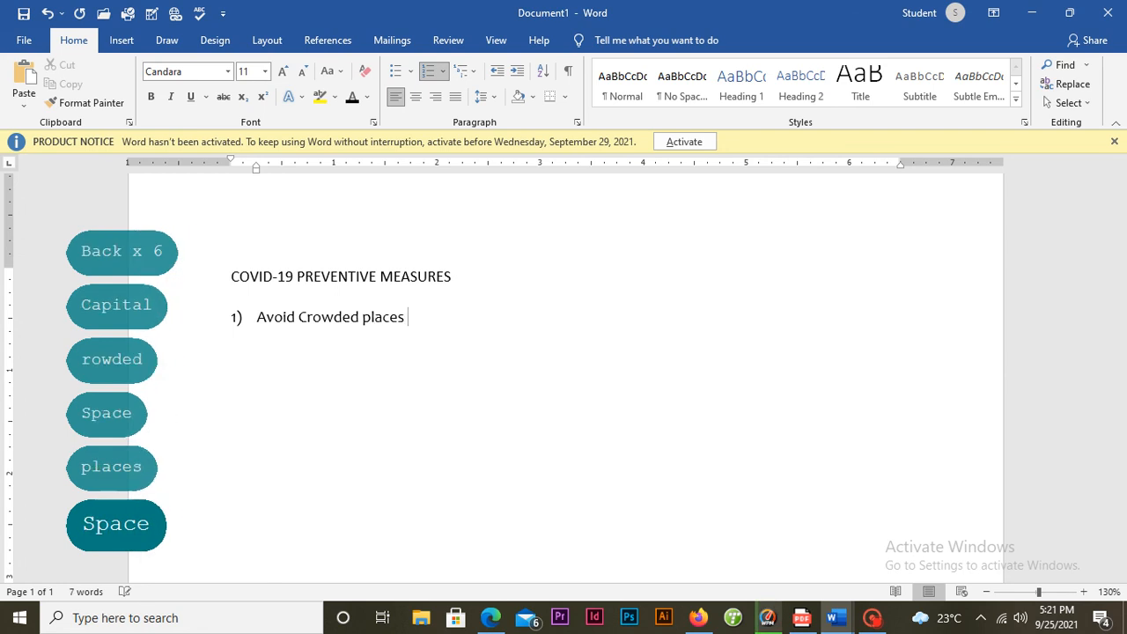
pyautogui.press('Return')
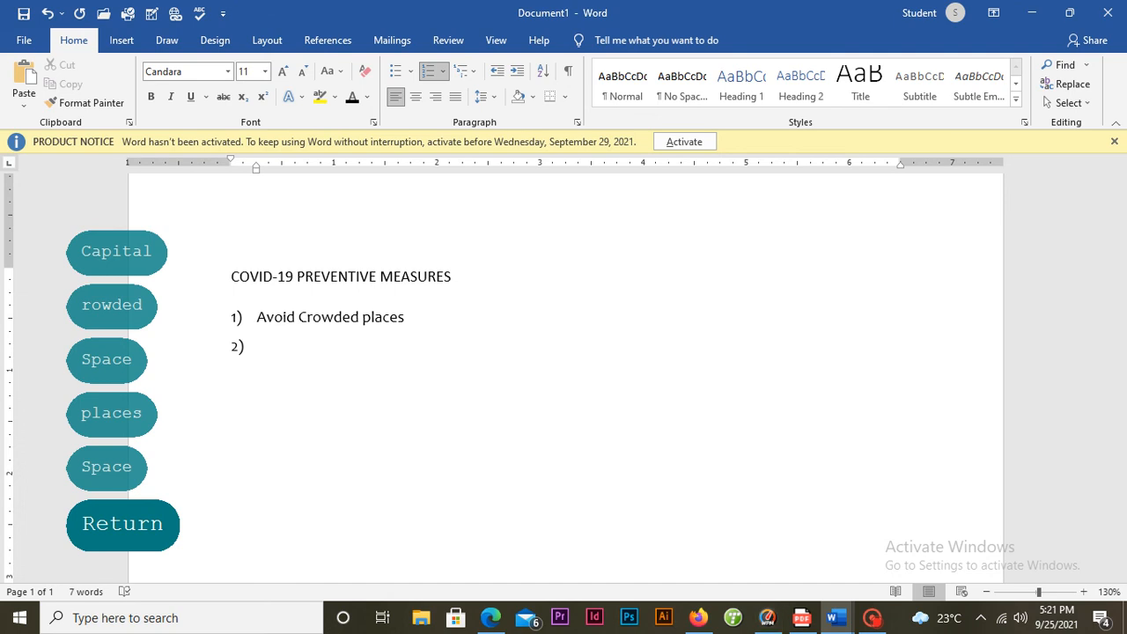
# Add "Always put on face mask" and "Get vaccinated" as the second and third list items, and start a fourth item.
pyautogui.write('alway')
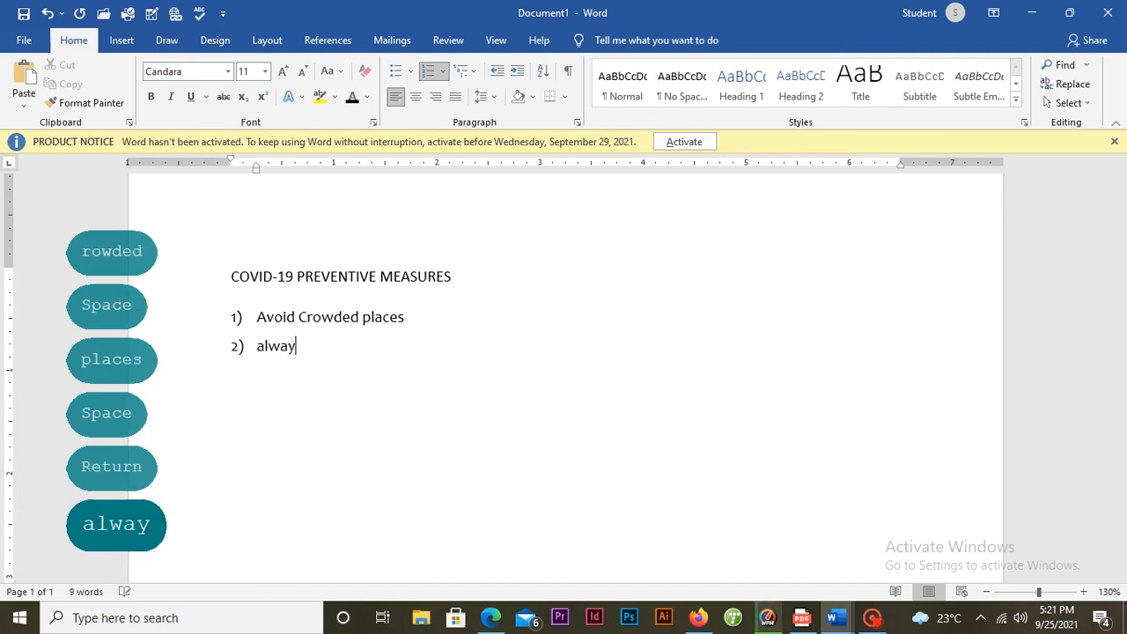
pyautogui.write('s put')
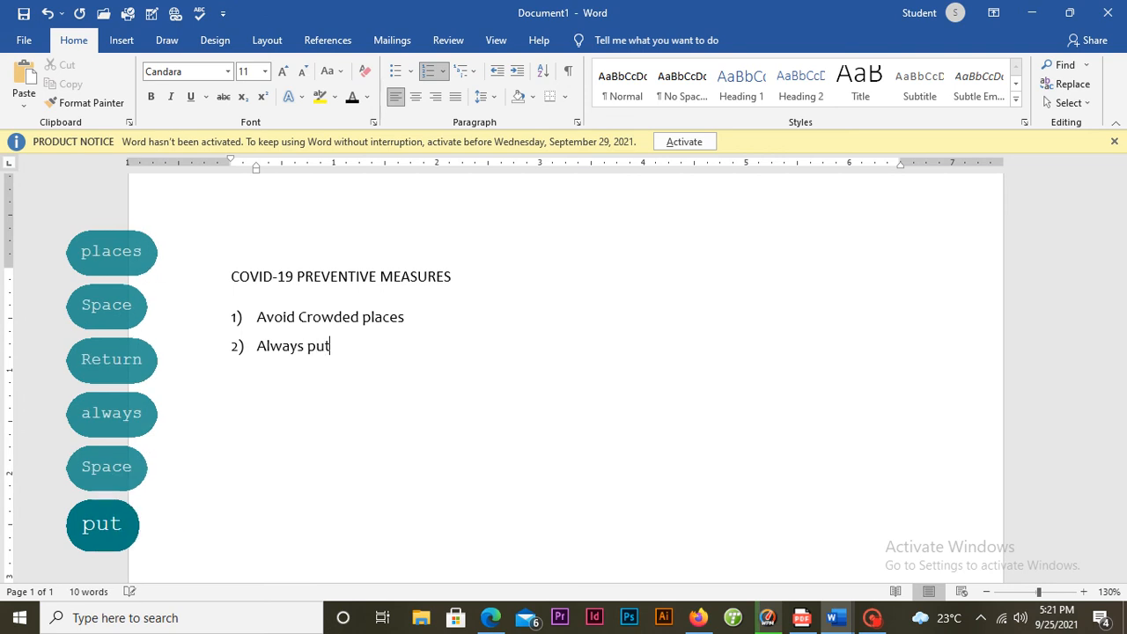
pyautogui.write(' on face mask')
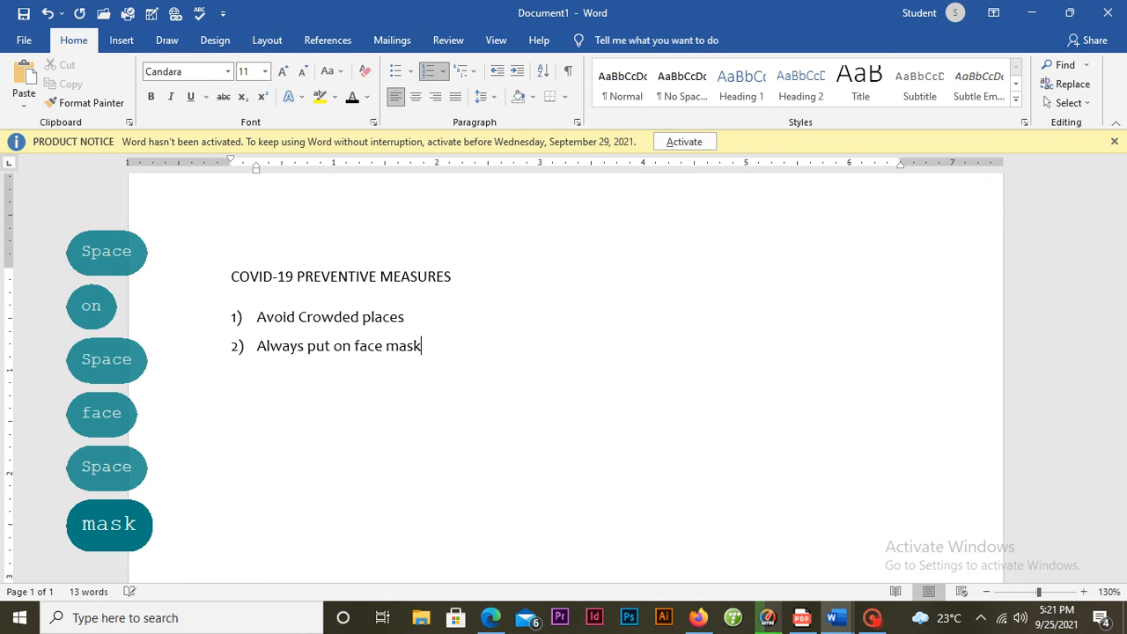
pyautogui.press('Return')
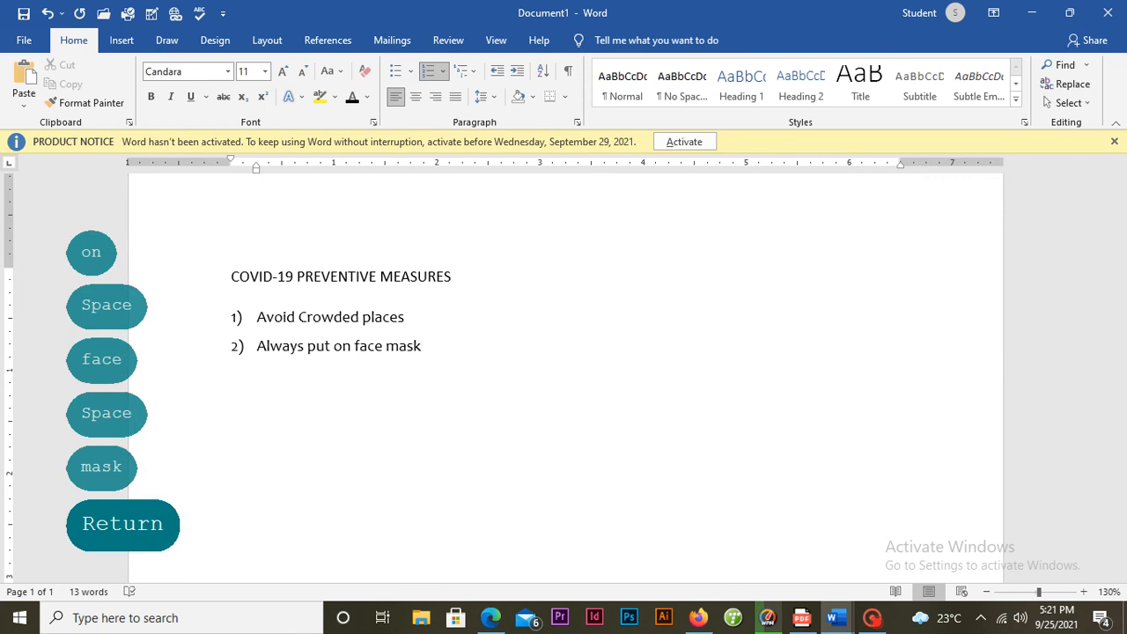
pyautogui.write('get vacci')
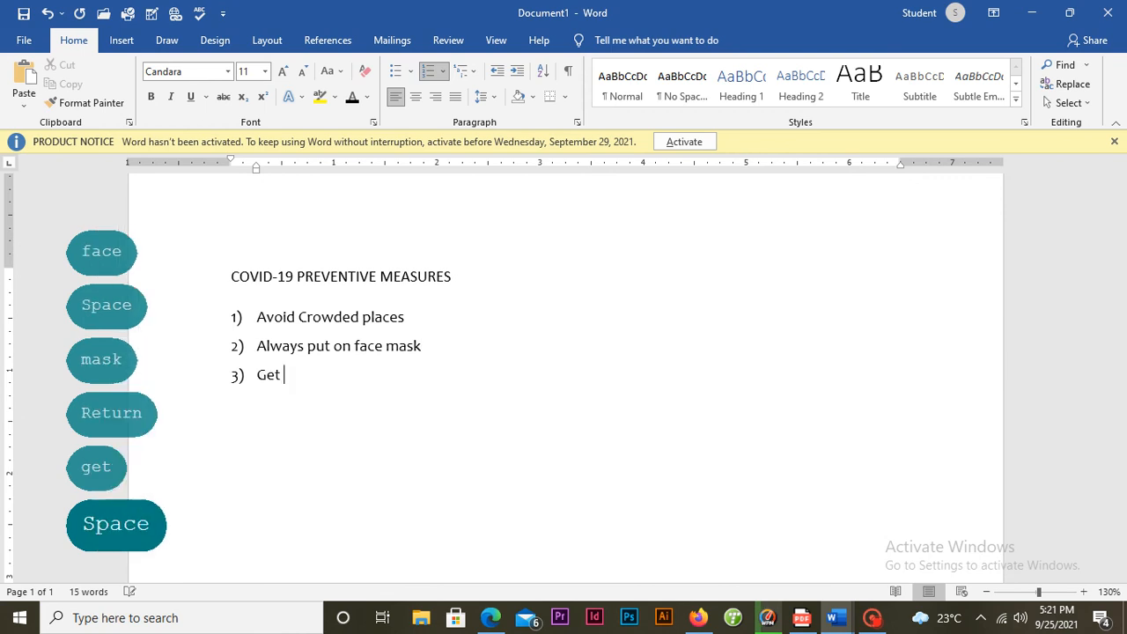
pyautogui.write('nated')
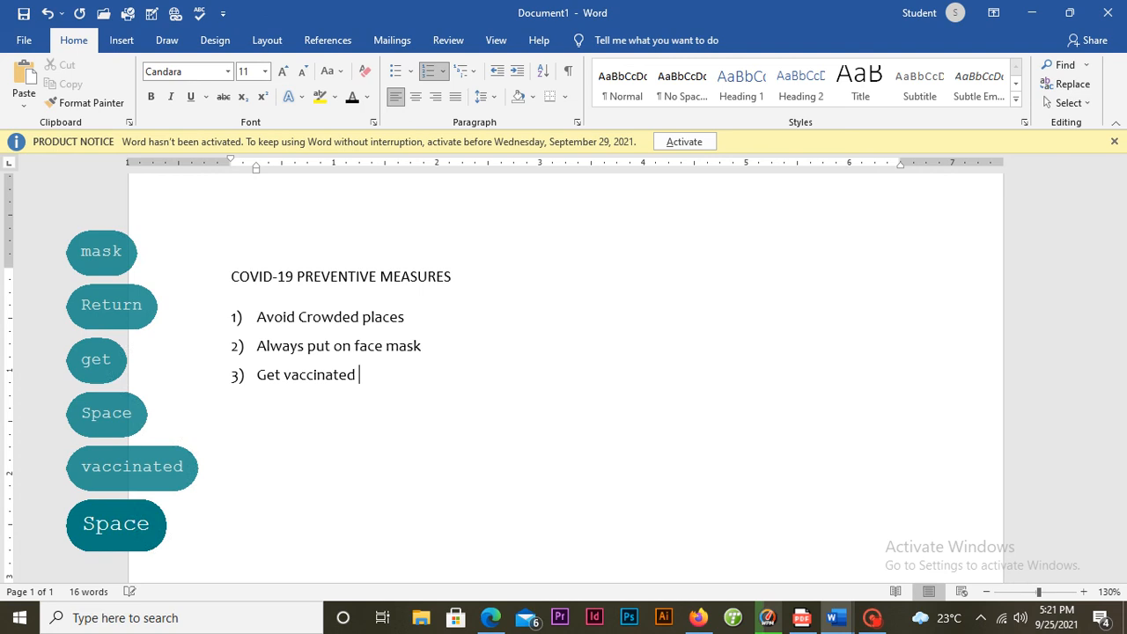
pyautogui.press('Return')
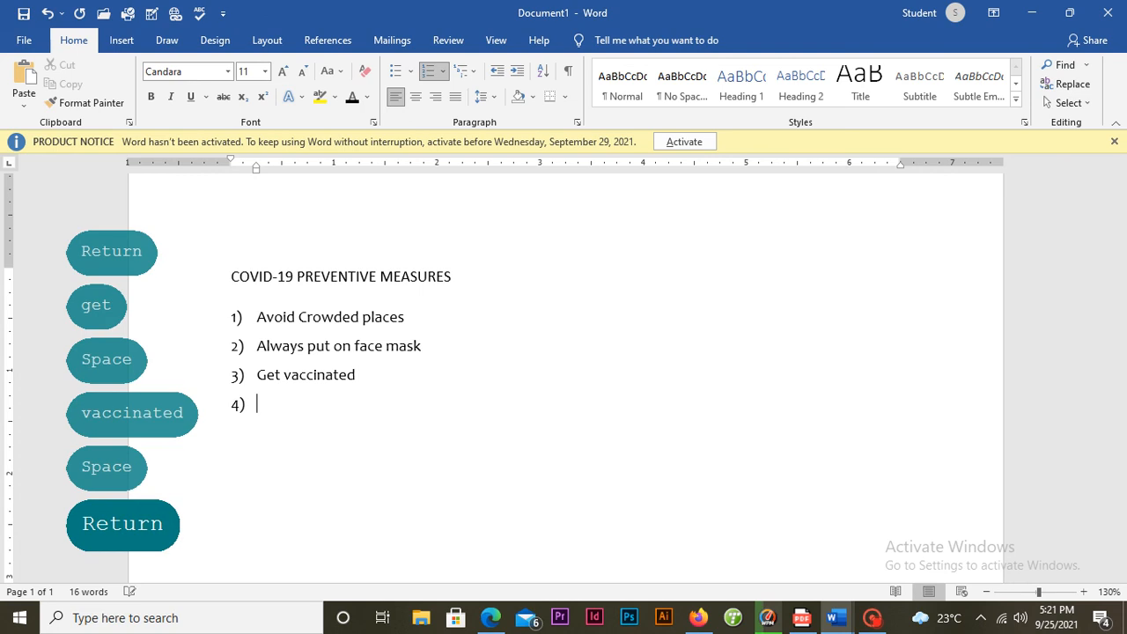
# Enter "Maintain social distancing" as the fourth list item.
pyautogui.write('mainta')
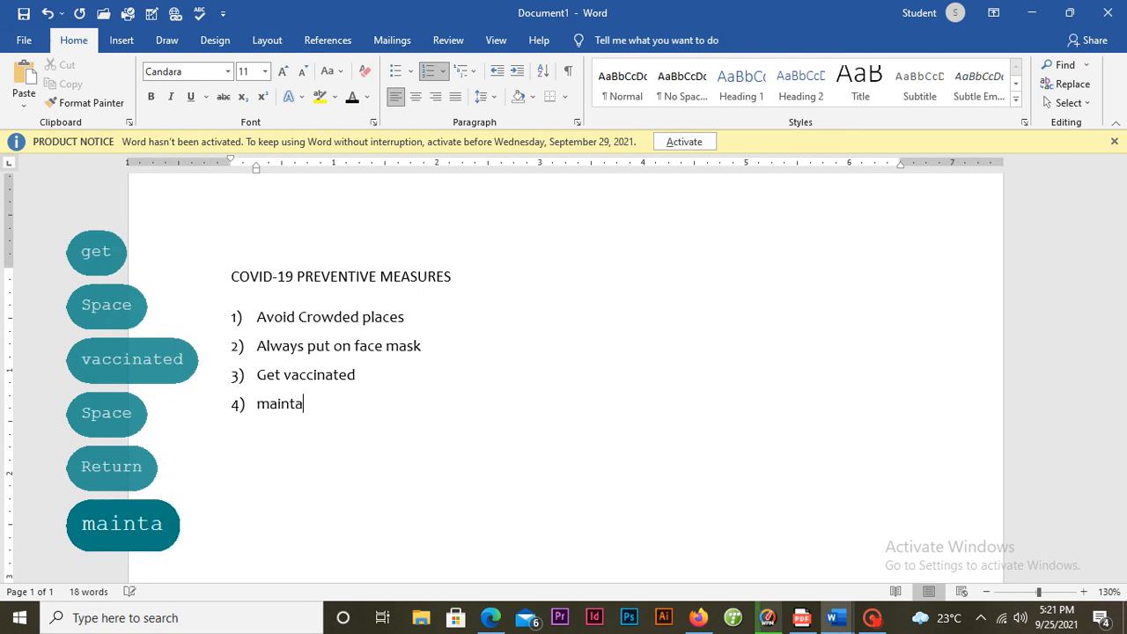
pyautogui.write('in soc')
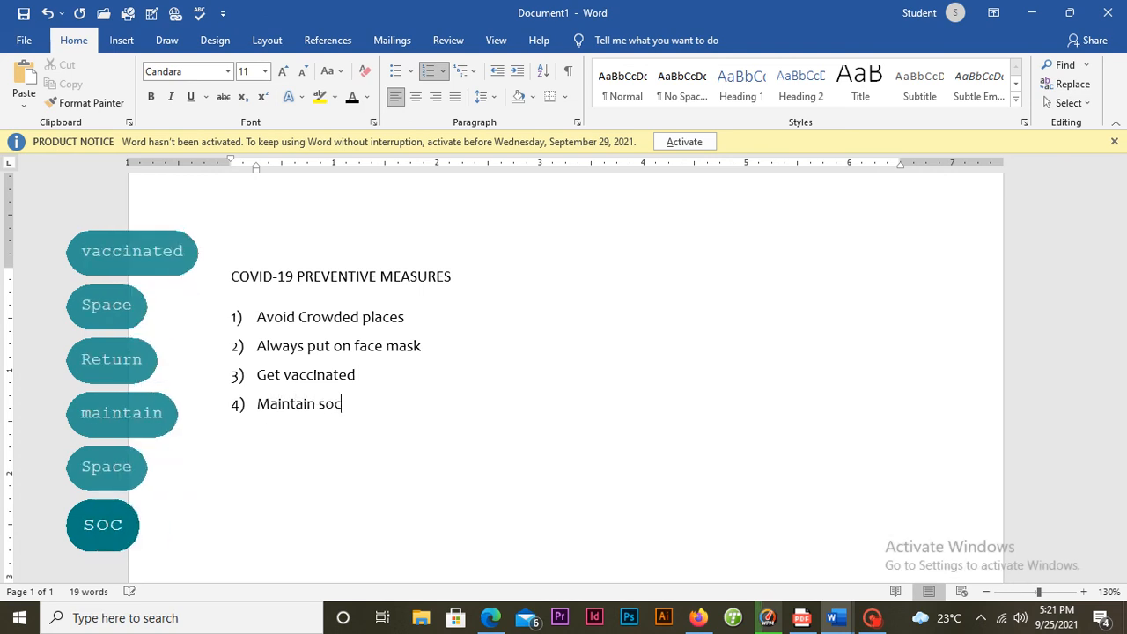
pyautogui.write('ial d')
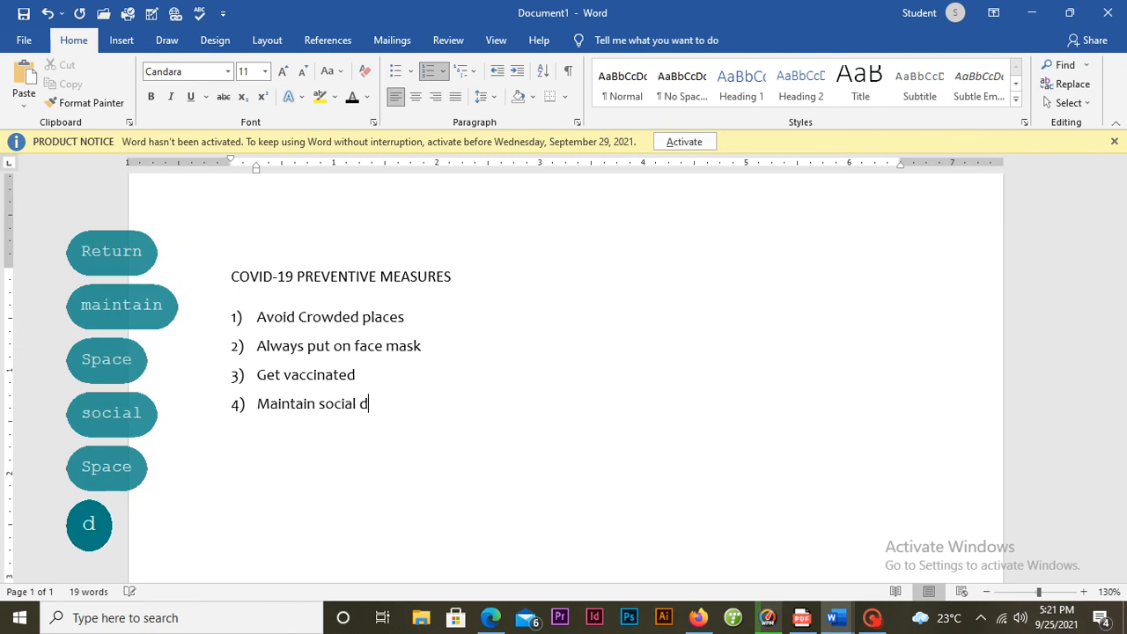
pyautogui.write('istancing')
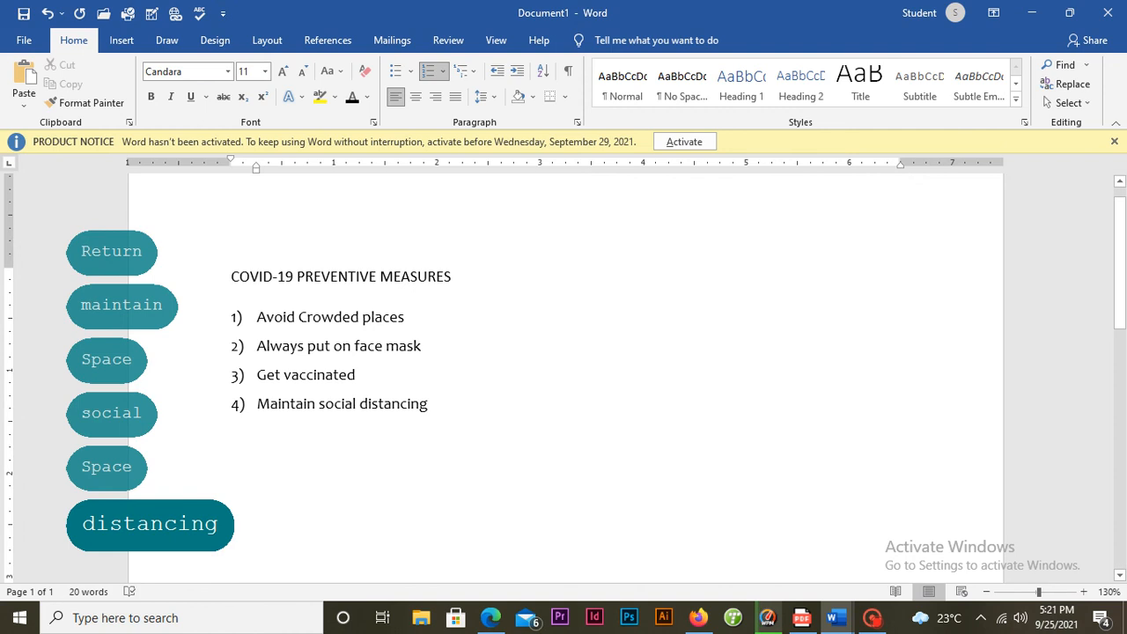
pyautogui.moveTo(322, 402); pyautogui.dragTo(219, 315)
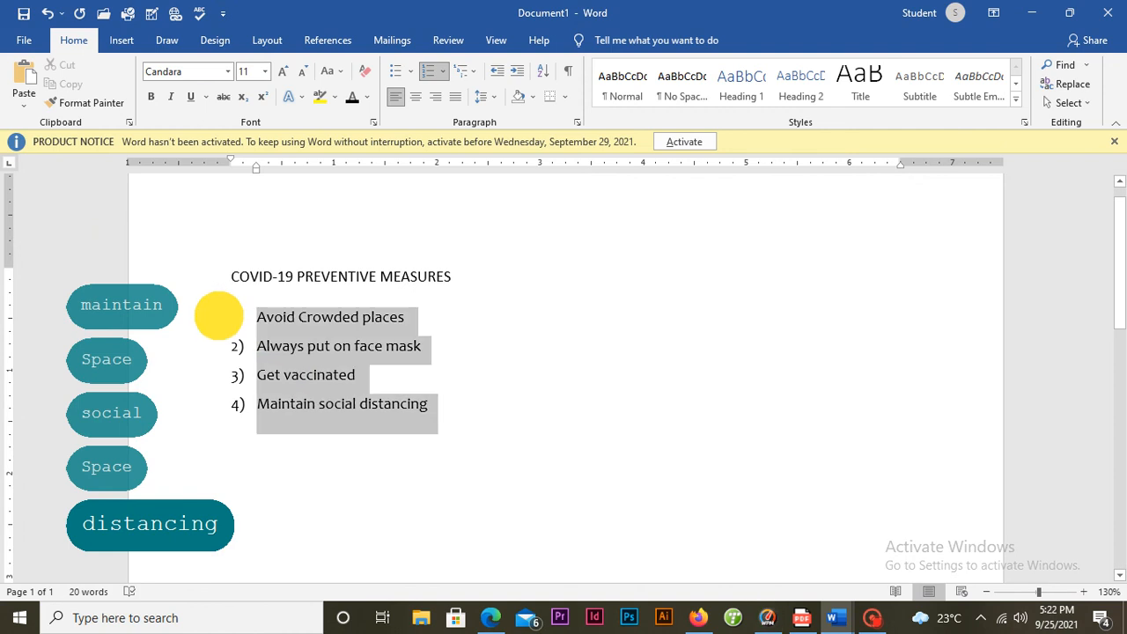
pyautogui.click(453, 398)
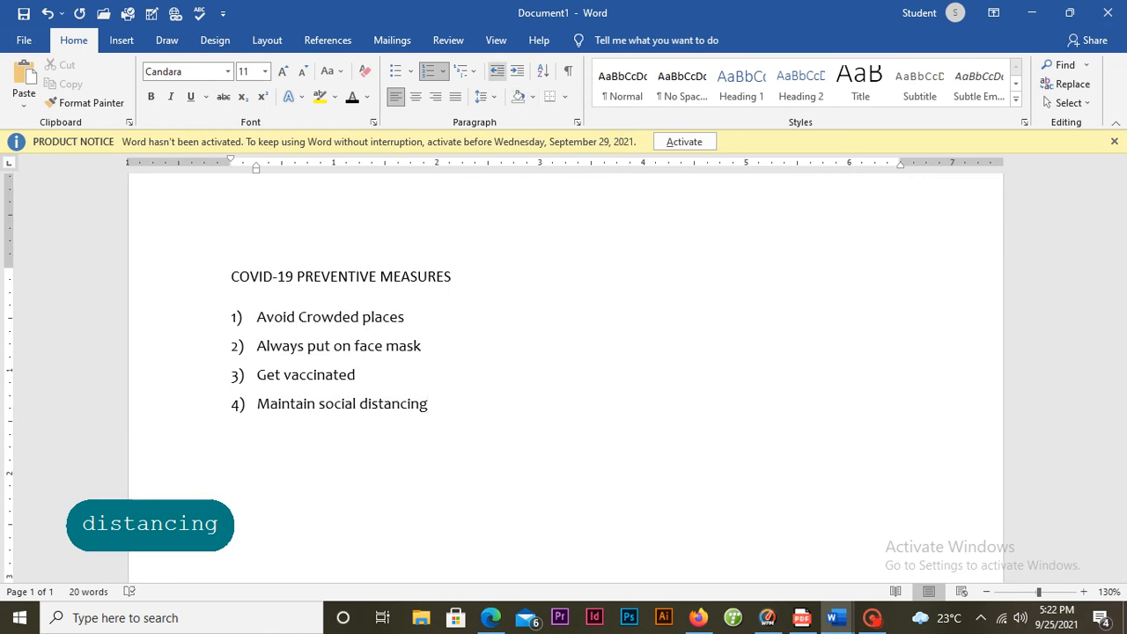
# Increase the indent of the "COVID-19 PREVENTIVE MEASURES" title to the 3-inch mark.
pyautogui.click(466, 289)
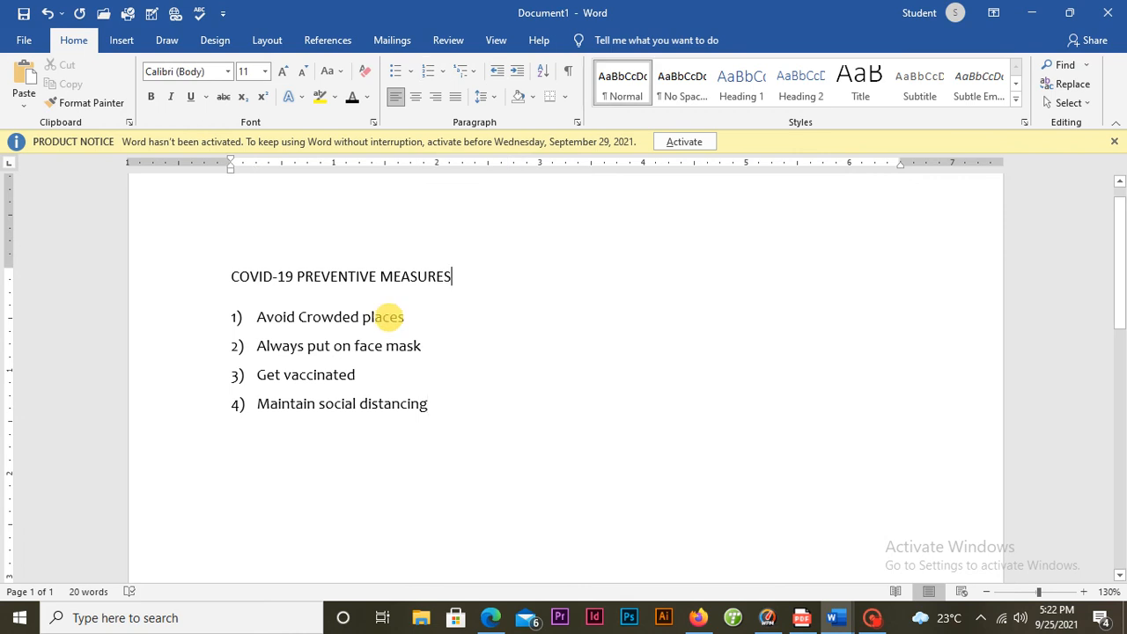
pyautogui.moveTo(453, 278); pyautogui.dragTo(214, 285)
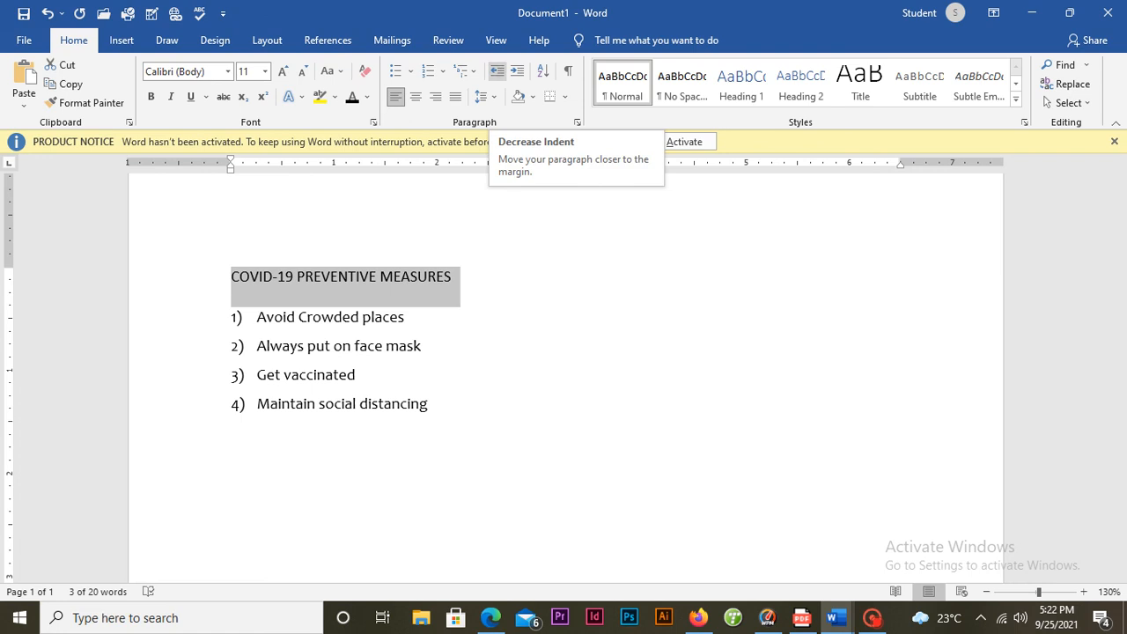
pyautogui.click(517, 70)
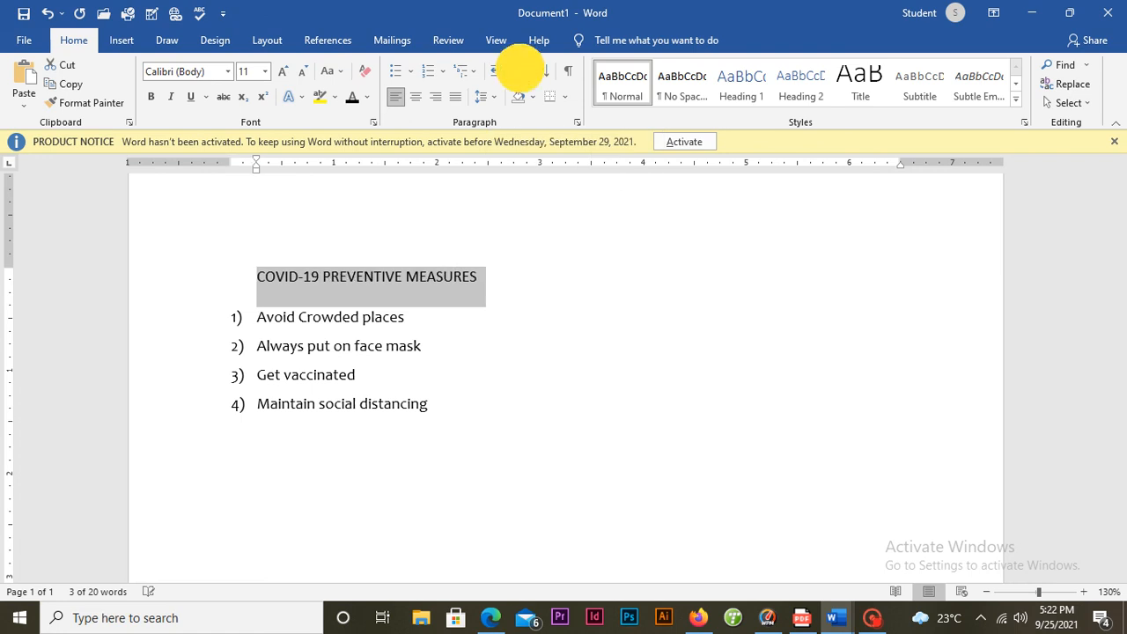
pyautogui.click(517, 71)
pyautogui.click(517, 71)
pyautogui.click(517, 70)
pyautogui.click(517, 70)
pyautogui.click(517, 70)
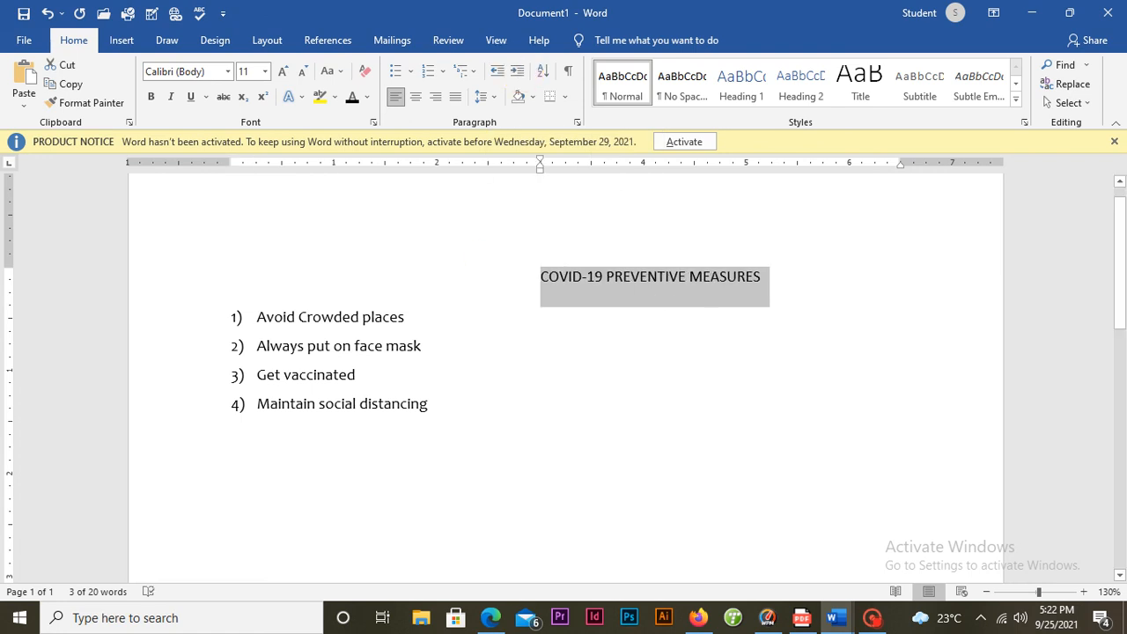
# Decrease the title's indent back to the page's left margin.
pyautogui.click(497, 71)
pyautogui.click(498, 70)
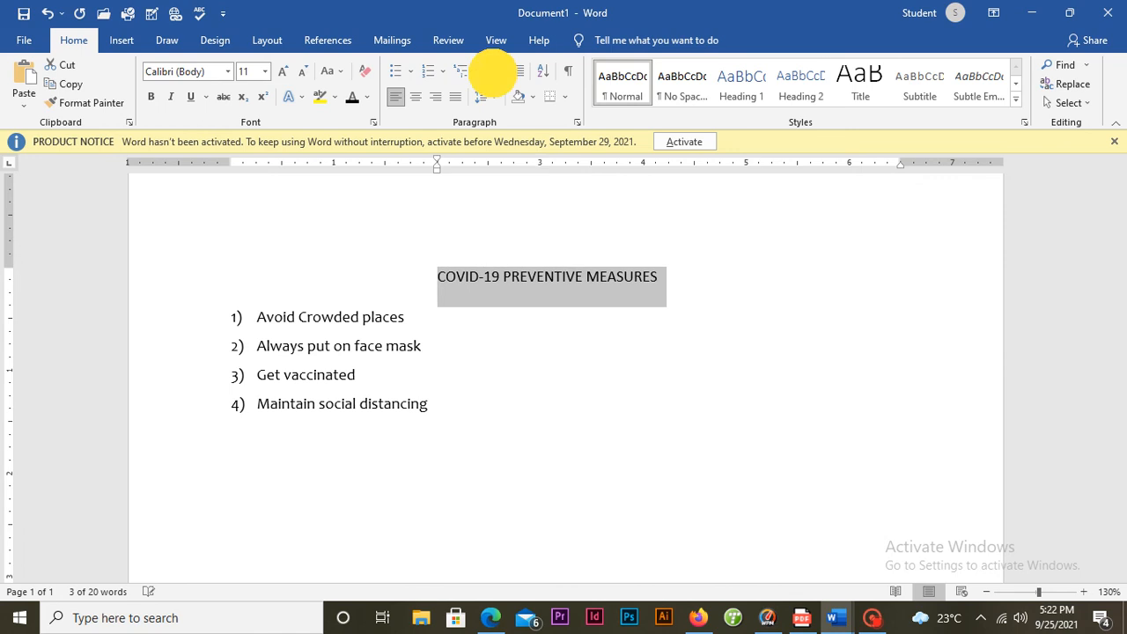
pyautogui.click(498, 71)
pyautogui.click(497, 70)
pyautogui.click(497, 71)
pyautogui.click(497, 71)
pyautogui.click(498, 70)
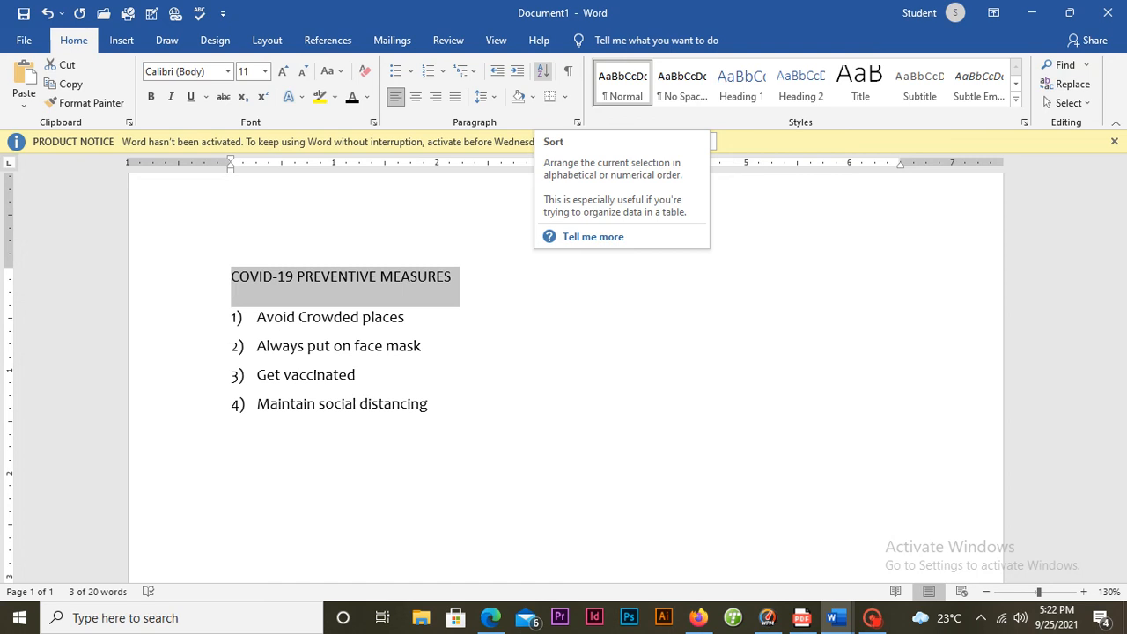
# Delete the title and the whole numbered list, including the leftover list number.
pyautogui.moveTo(390, 407); pyautogui.dragTo(208, 281)
pyautogui.press('BackSpace')
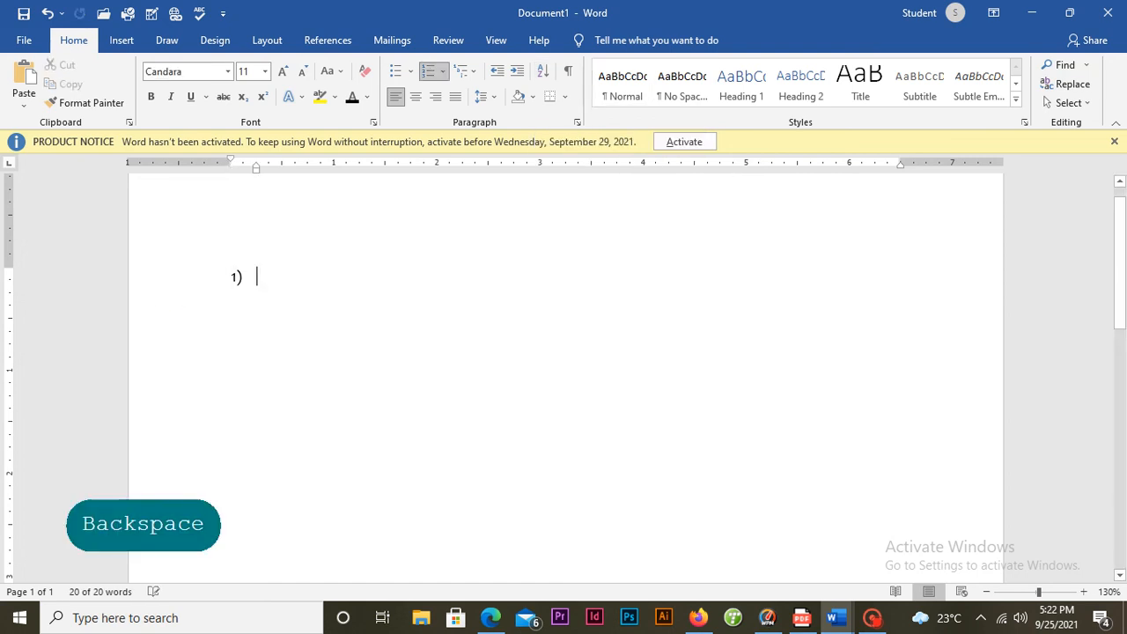
pyautogui.press('BackSpace')
# Enter the first person's name with a capital initial and start a second line.
pyautogui.press('capslock')
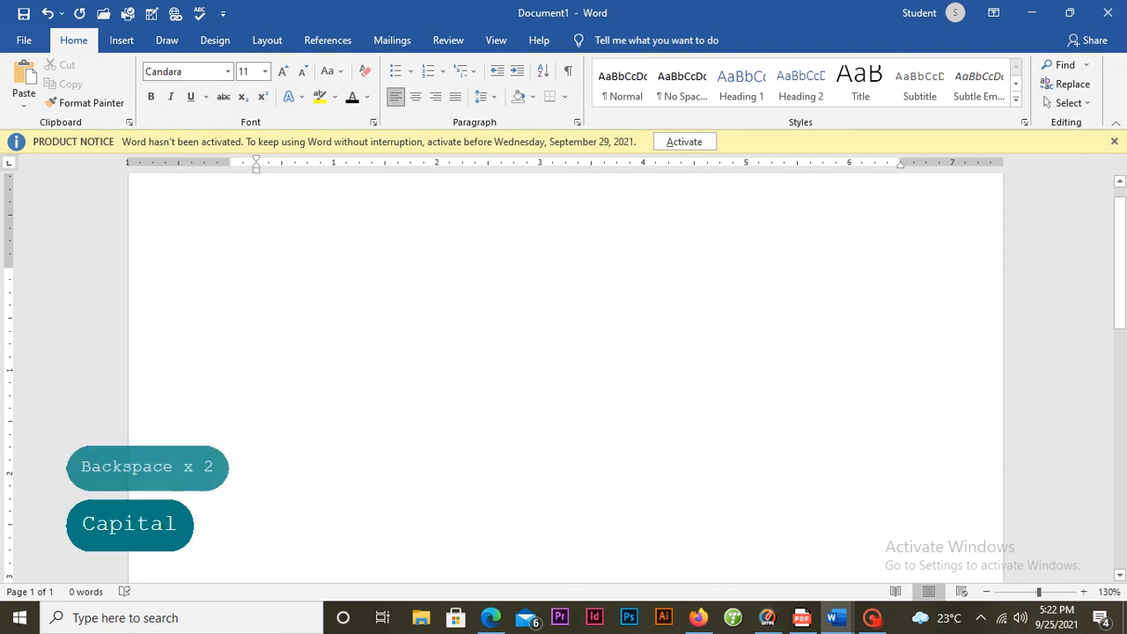
pyautogui.write('B')
pyautogui.press('capslock')
pyautogui.write('e')
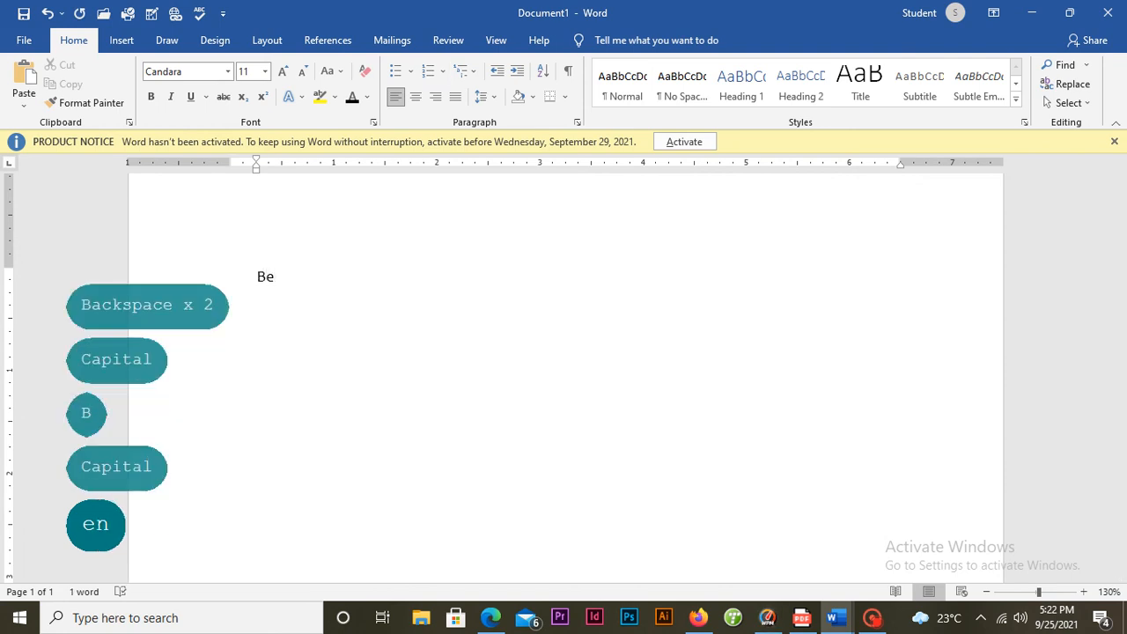
pyautogui.write('nard')
pyautogui.press('Return')
# Enter the second person's name with a capital initial and start a third line.
pyautogui.press('capslock')
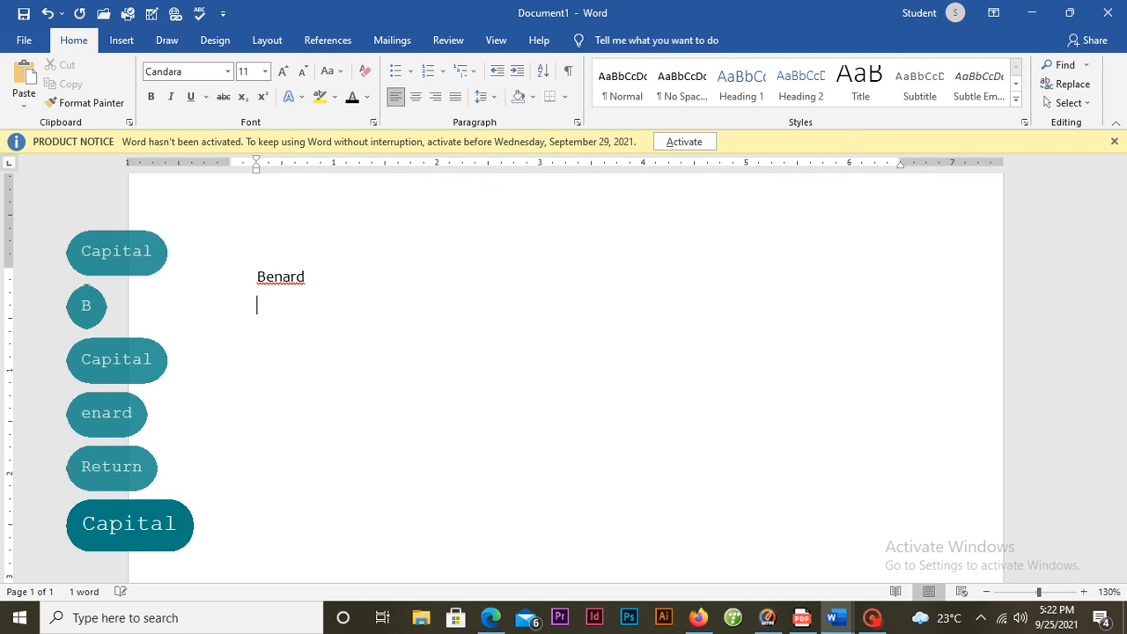
pyautogui.write('J')
pyautogui.press('capslock')
pyautogui.write('e')
pyautogui.press('BackSpace')
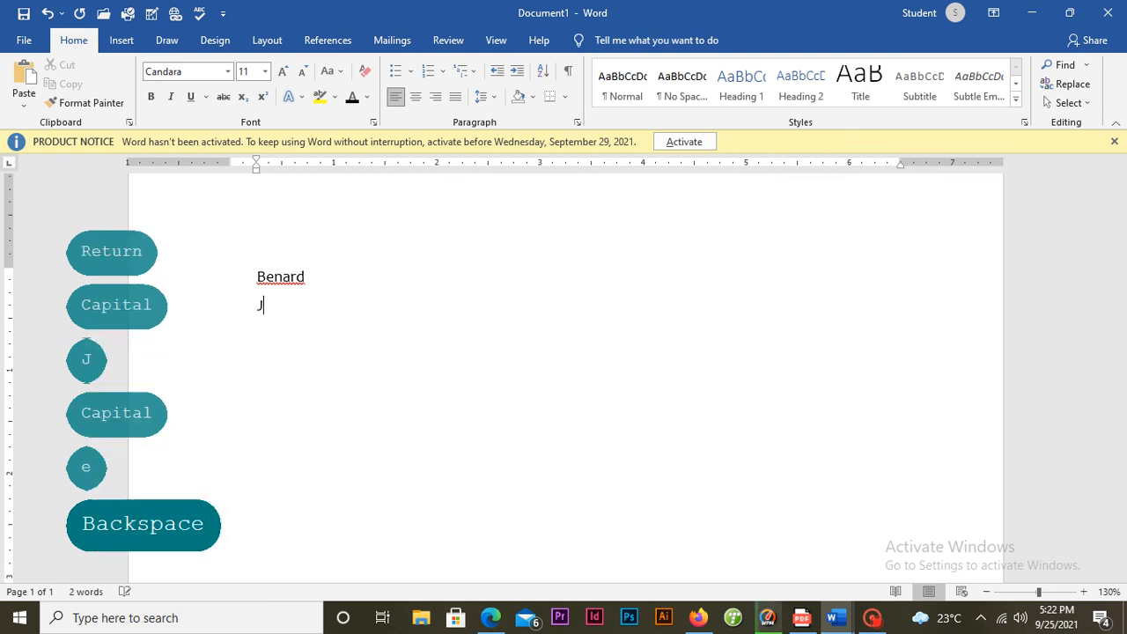
pyautogui.write('oe')
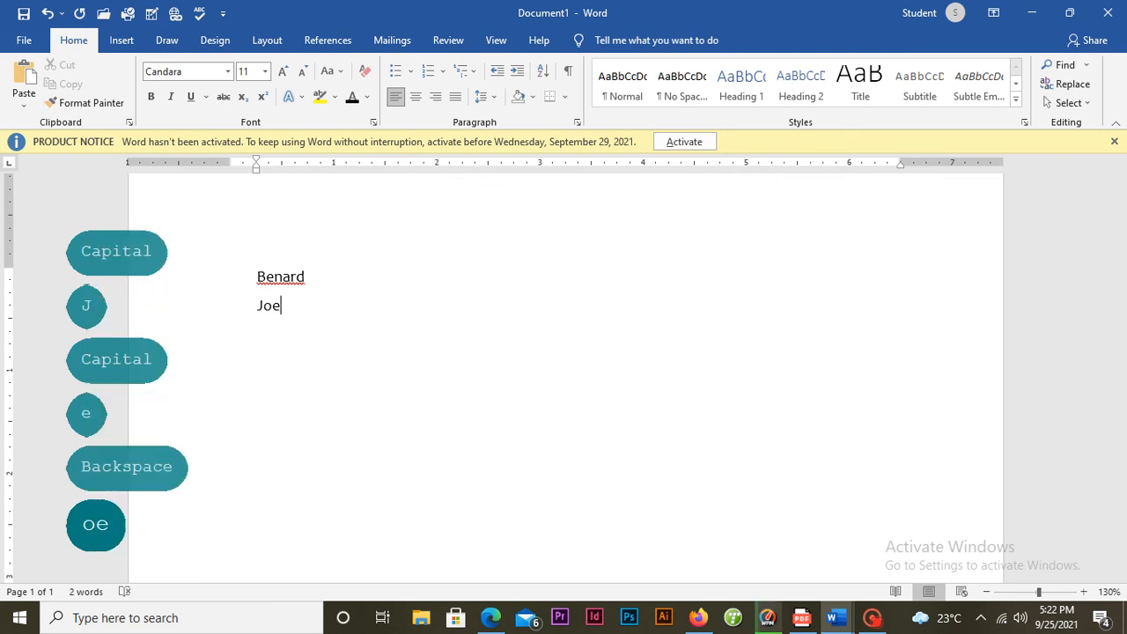
pyautogui.press('Return')
# Enter the third person's name with a capital initial and start a fourth line.
pyautogui.press('capslock')
pyautogui.write('A')
pyautogui.press('capslock')
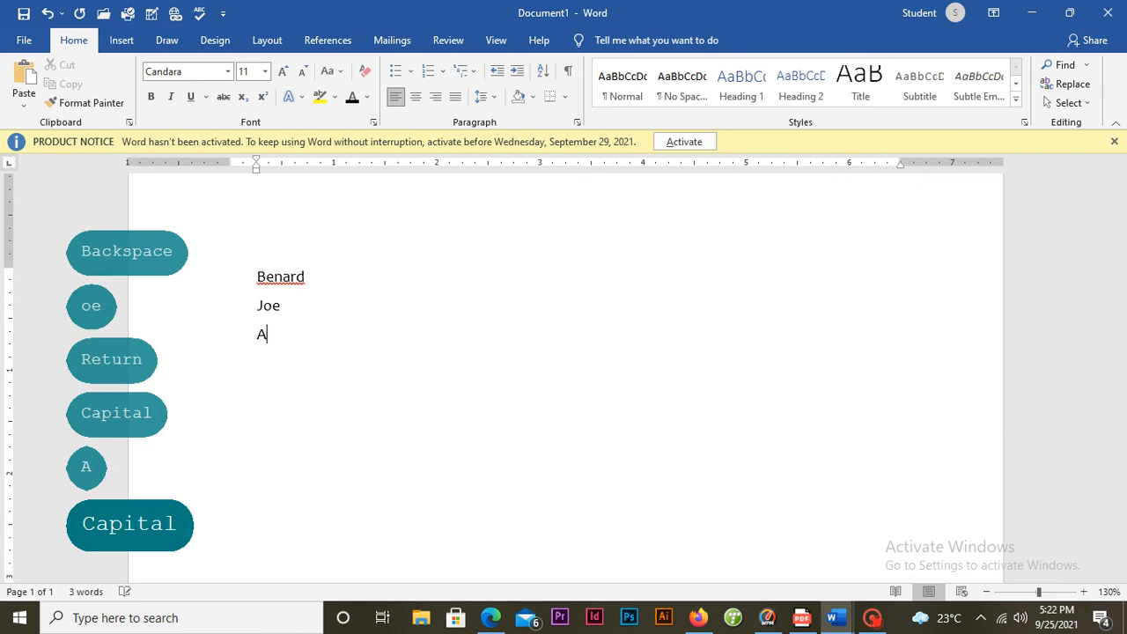
pyautogui.write('licia')
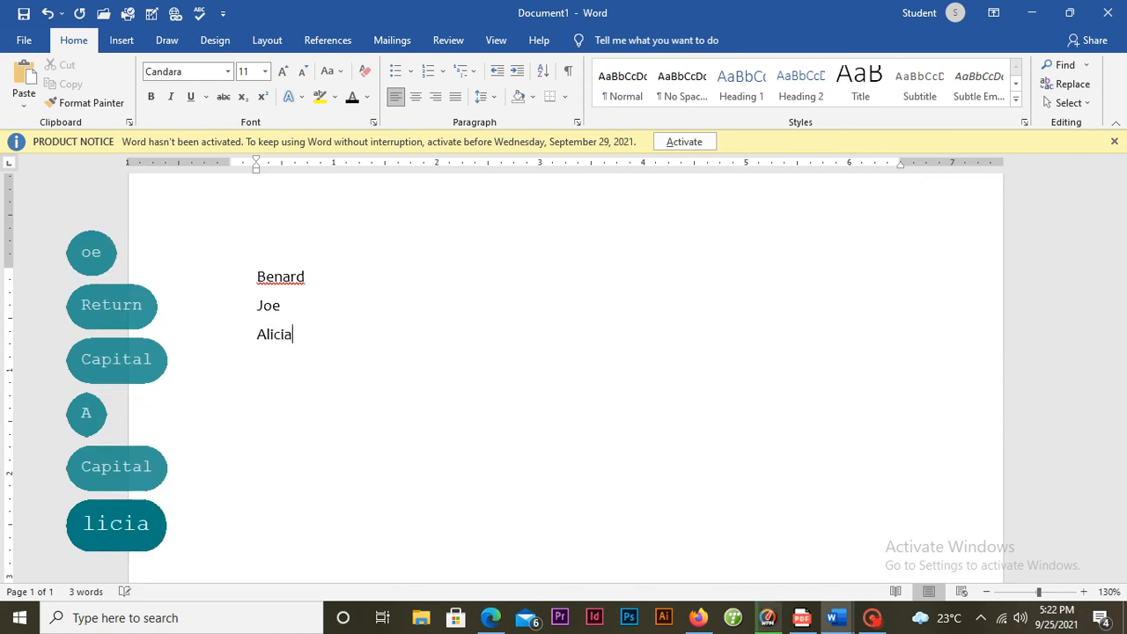
pyautogui.press('Return')
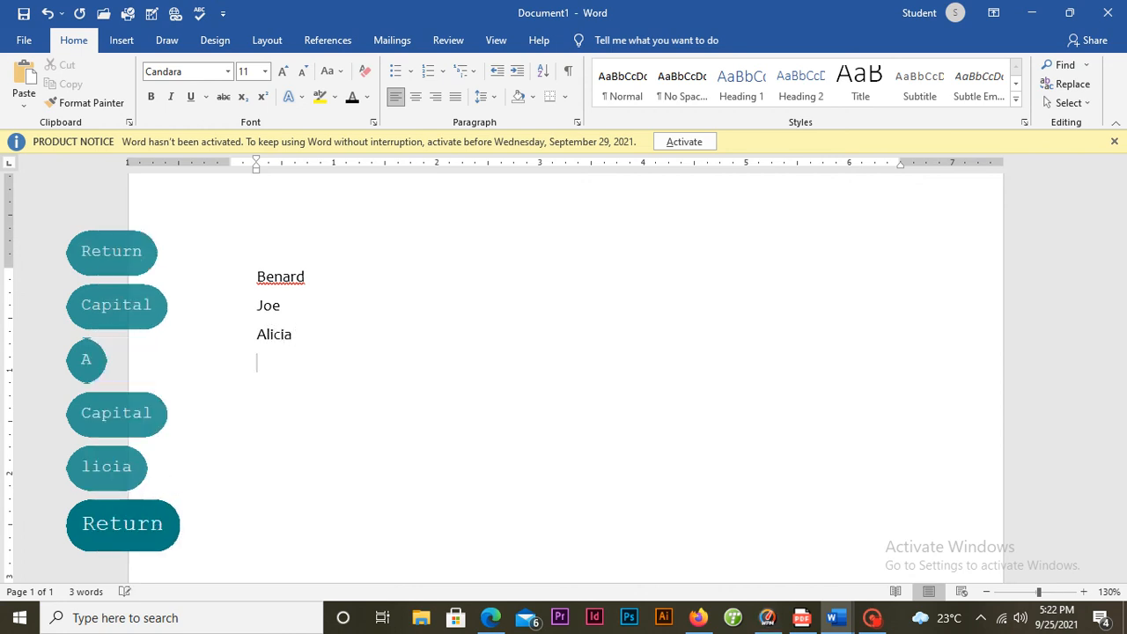
# Enter the fourth person's name with a capital initial and start a fifth line.
pyautogui.press('capslock')
pyautogui.write('C')
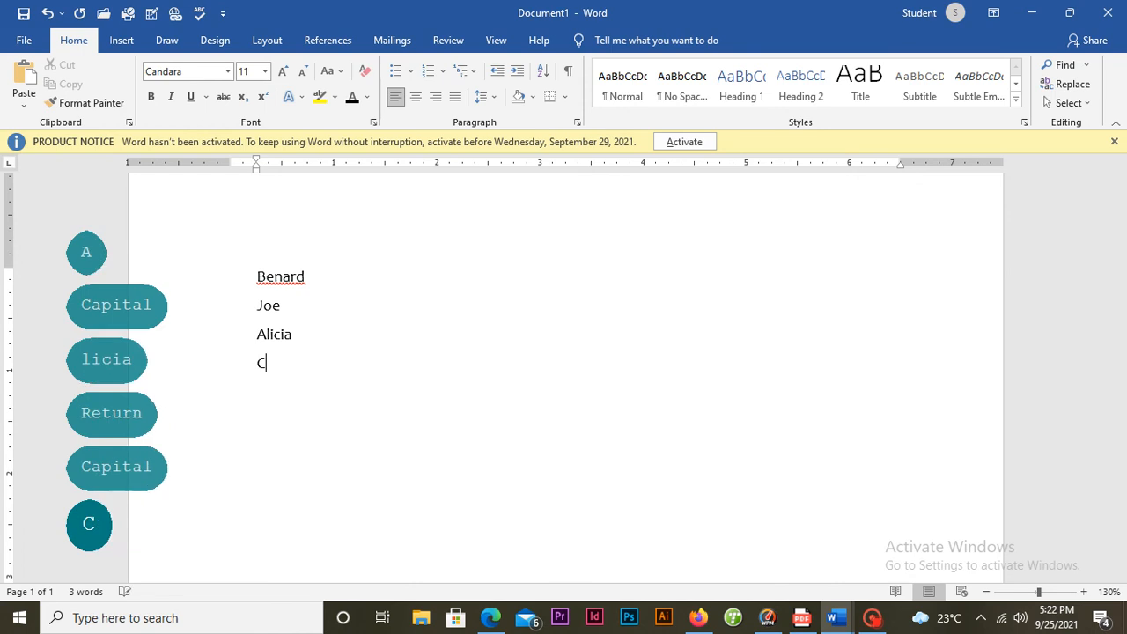
pyautogui.press('capslock')
pyautogui.write('harlie')
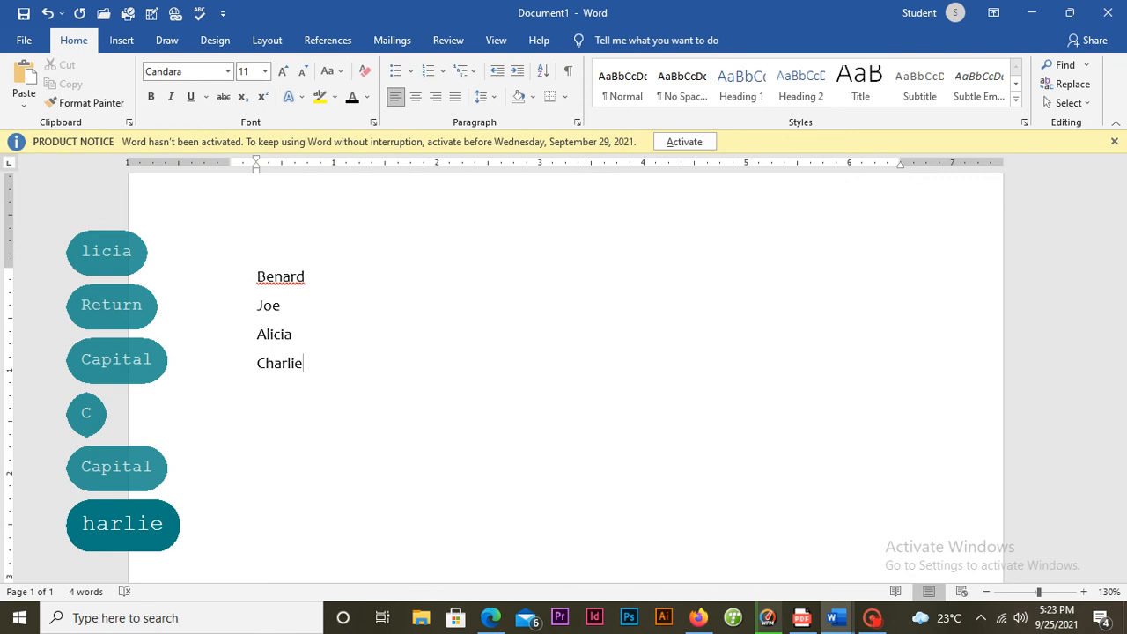
pyautogui.press('Return')
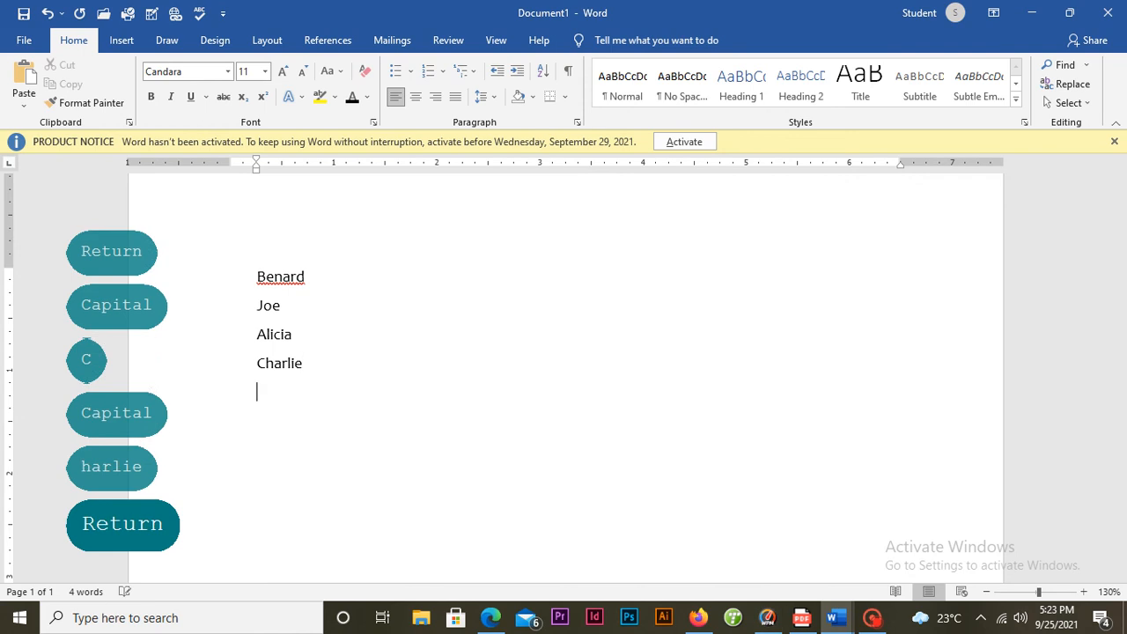
# Enter the fifth person's name on the last line, with only its initial capitalized.
pyautogui.press('capslock')
pyautogui.write('D')
pyautogui.press('capslock')
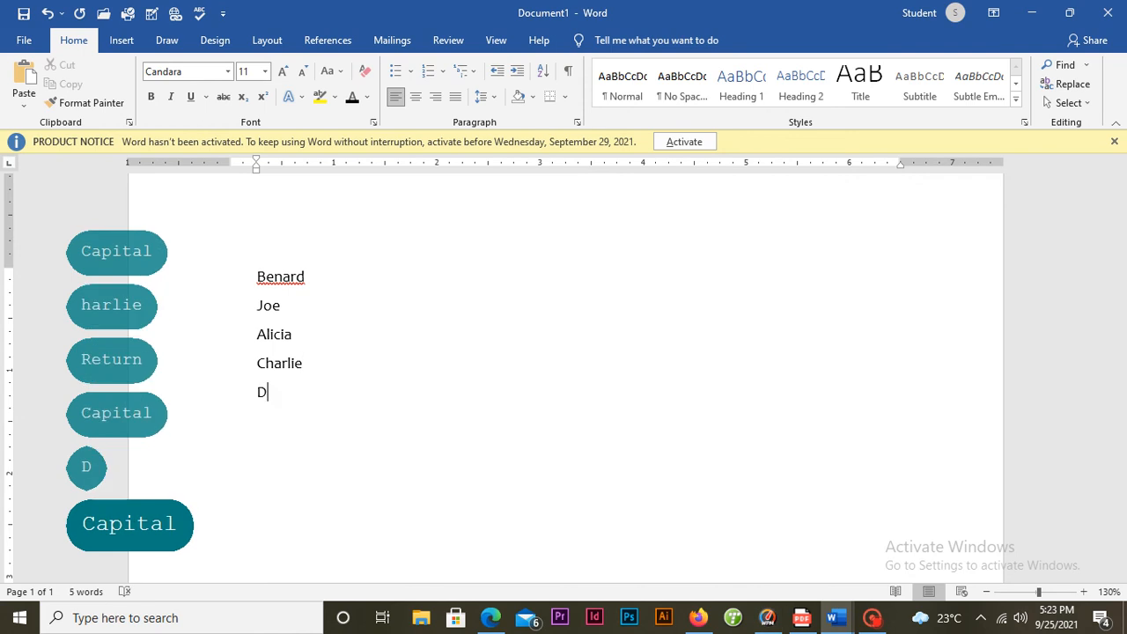
pyautogui.press('BackSpace')
pyautogui.press('capslock')
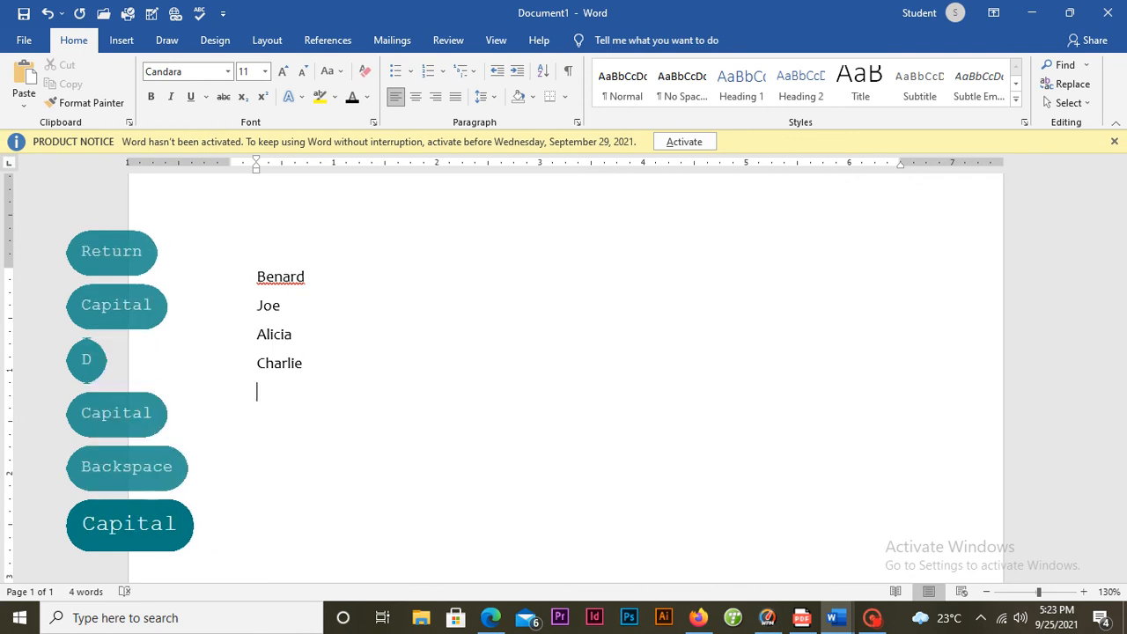
pyautogui.press('capslock')
pyautogui.write('g')
pyautogui.press('capslock')
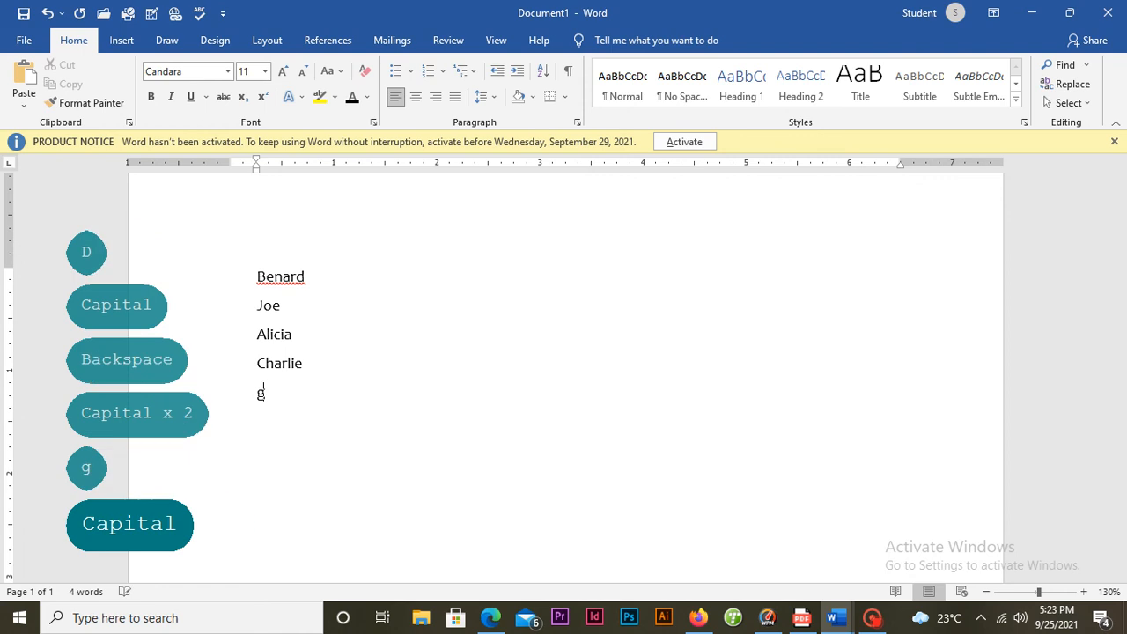
pyautogui.press('BackSpace')
pyautogui.write('G')
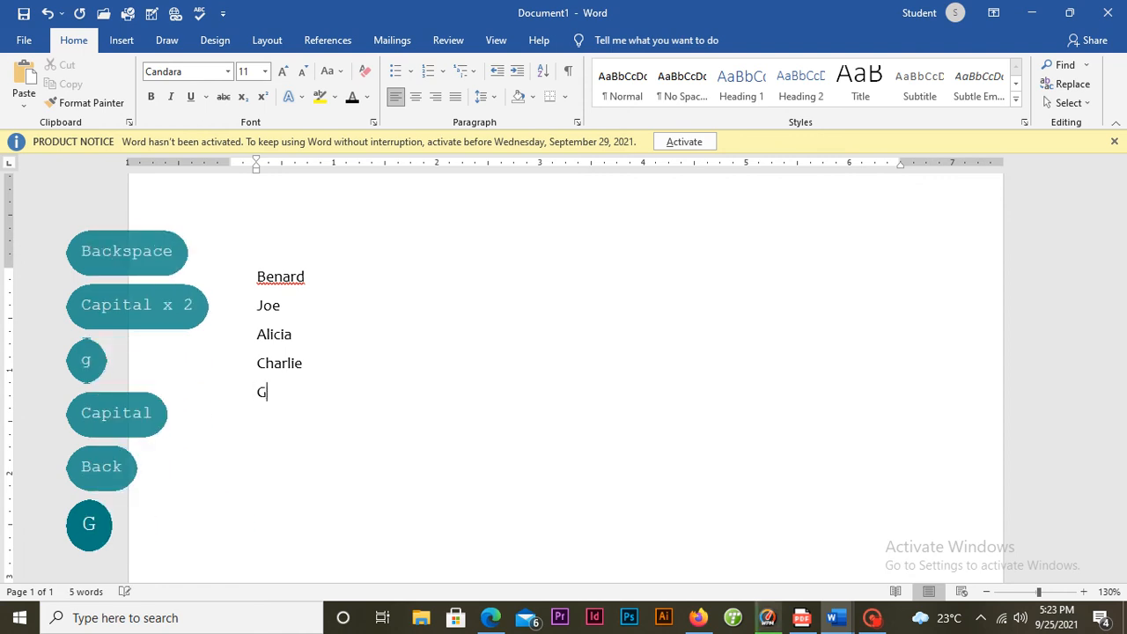
pyautogui.press('capslock')
pyautogui.write('orreti')
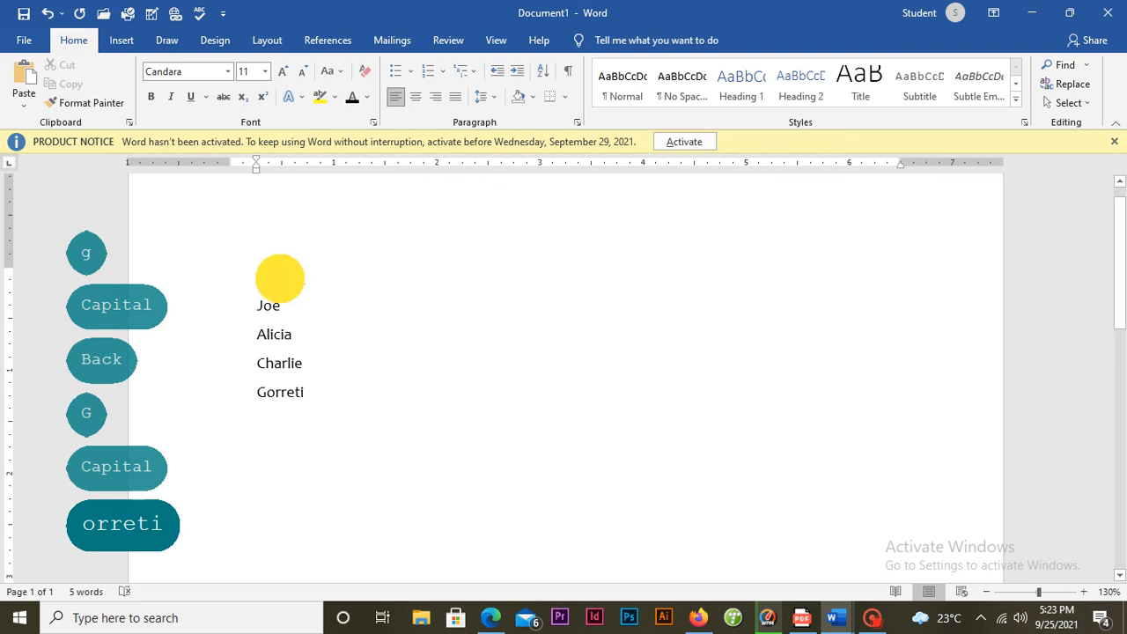
# Add the first name in the list to the dictionary and ignore all spelling flags on the last name.
pyautogui.rightClick(276, 279)
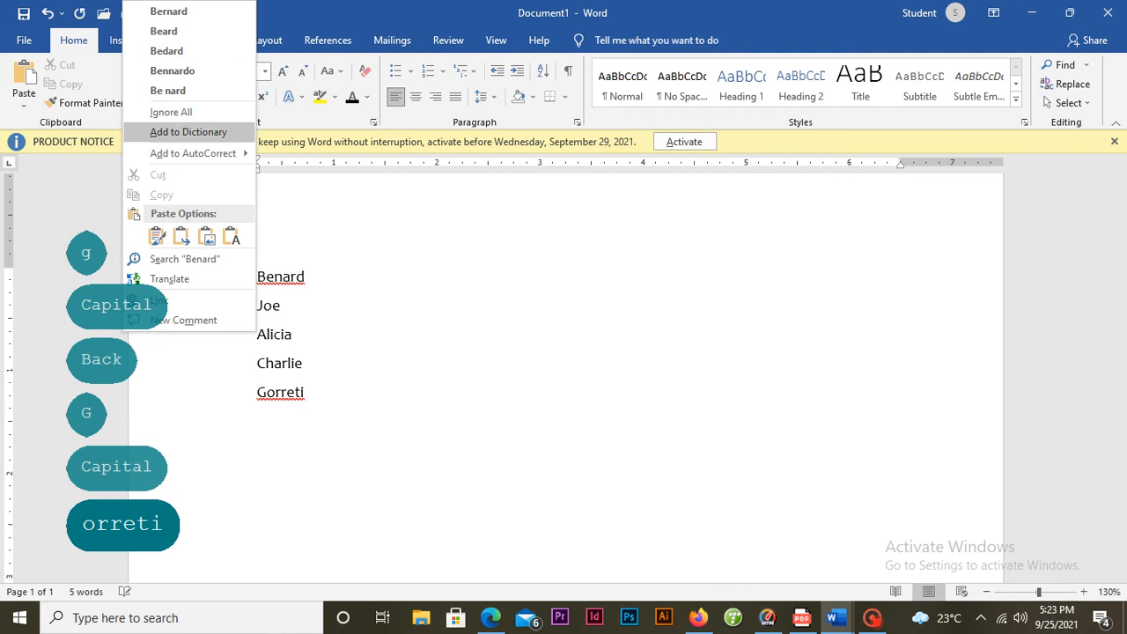
pyautogui.click(188, 132)
pyautogui.rightClick(280, 392)
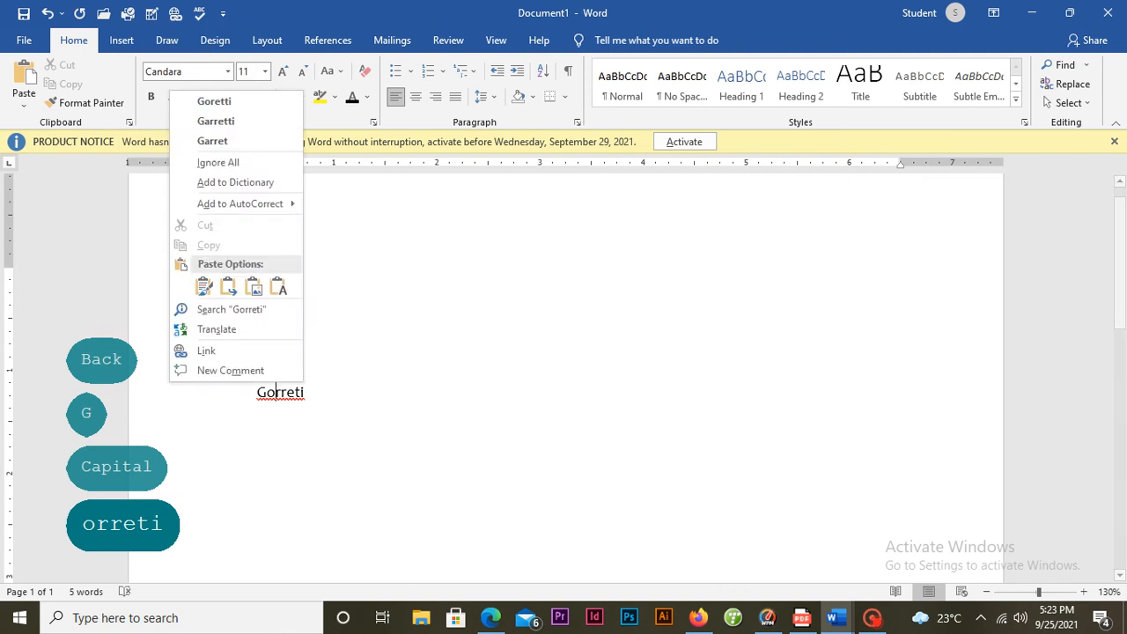
pyautogui.click(212, 162)
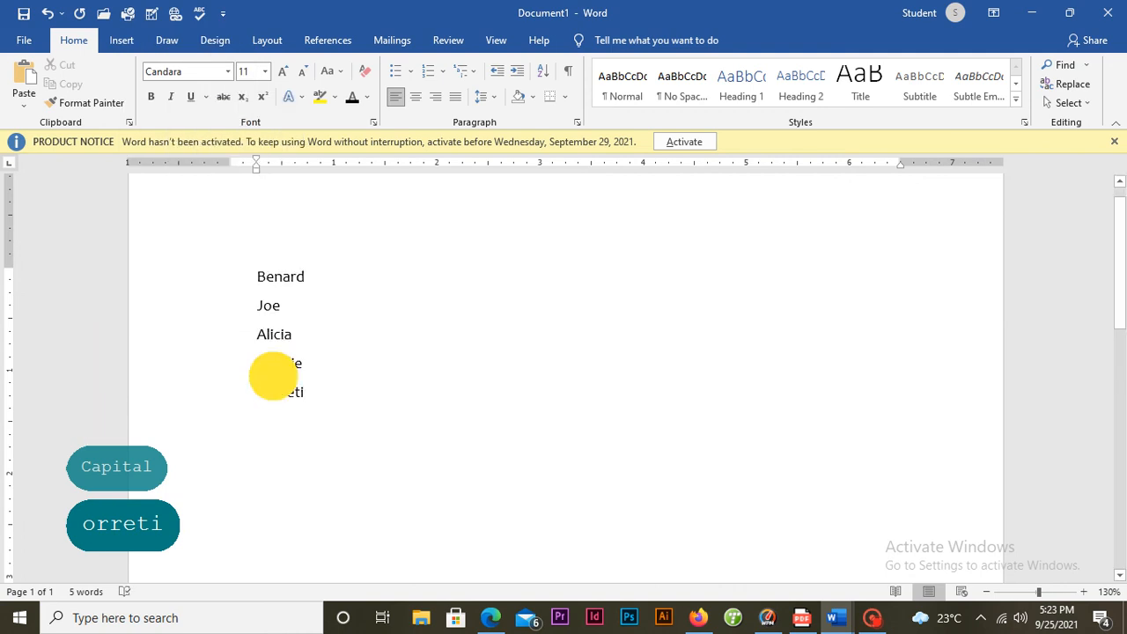
# Sort the whole list of names by paragraphs as text in ascending order, with no header row.
pyautogui.moveTo(272, 378); pyautogui.dragTo(208, 259)
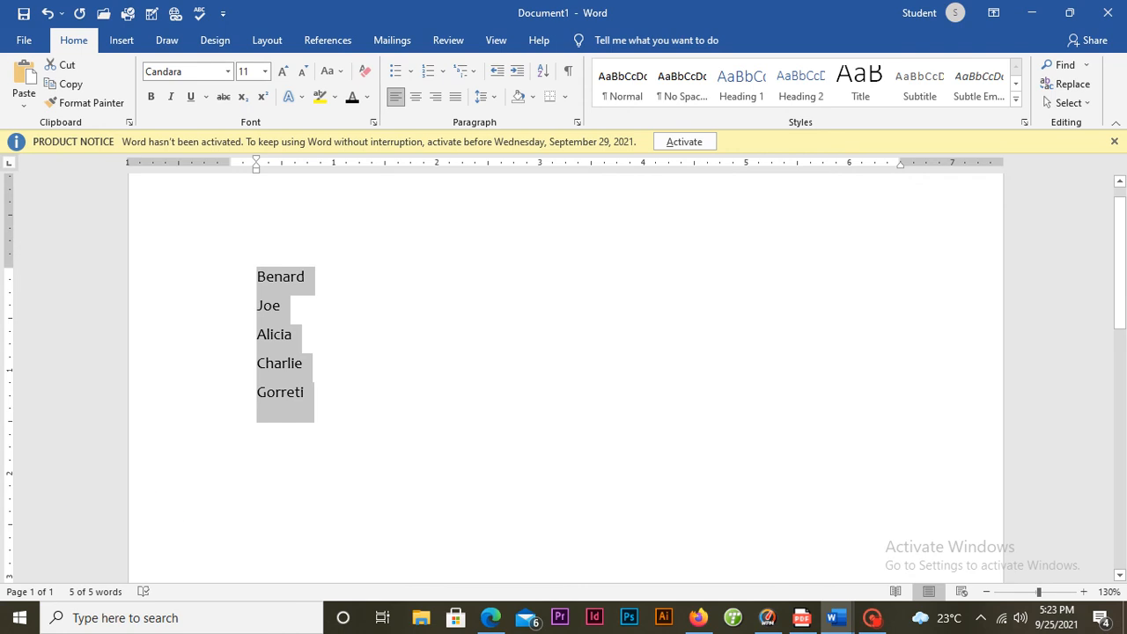
pyautogui.click(1084, 592)
pyautogui.click(1083, 592)
pyautogui.click(1084, 592)
pyautogui.click(1083, 592)
pyautogui.click(1083, 592)
pyautogui.click(1083, 592)
pyautogui.click(1083, 592)
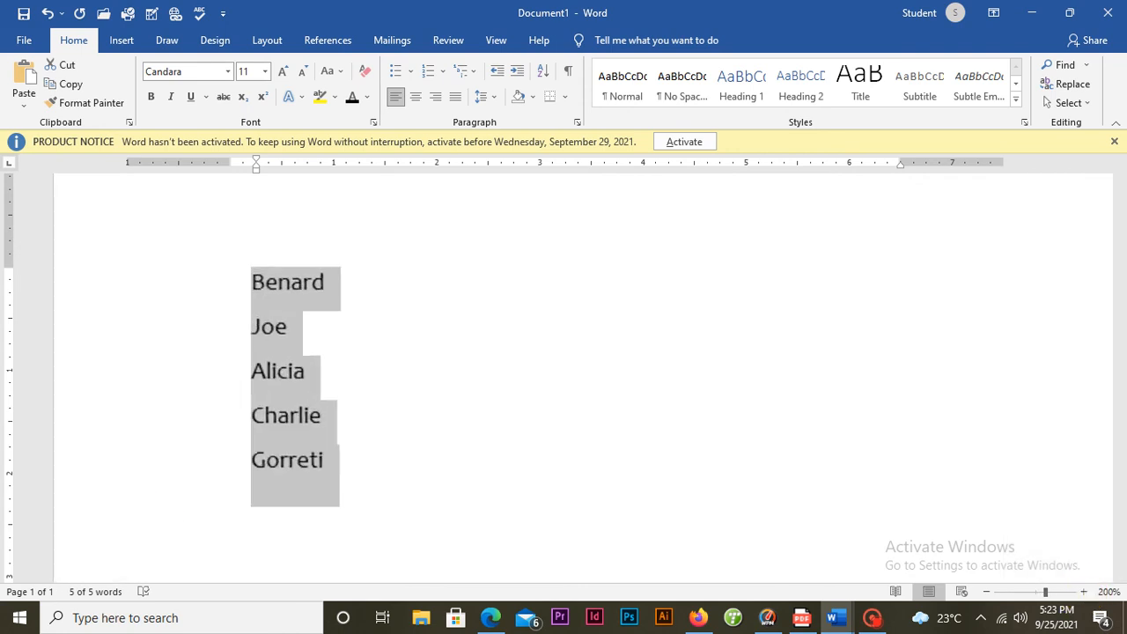
pyautogui.click(324, 460)
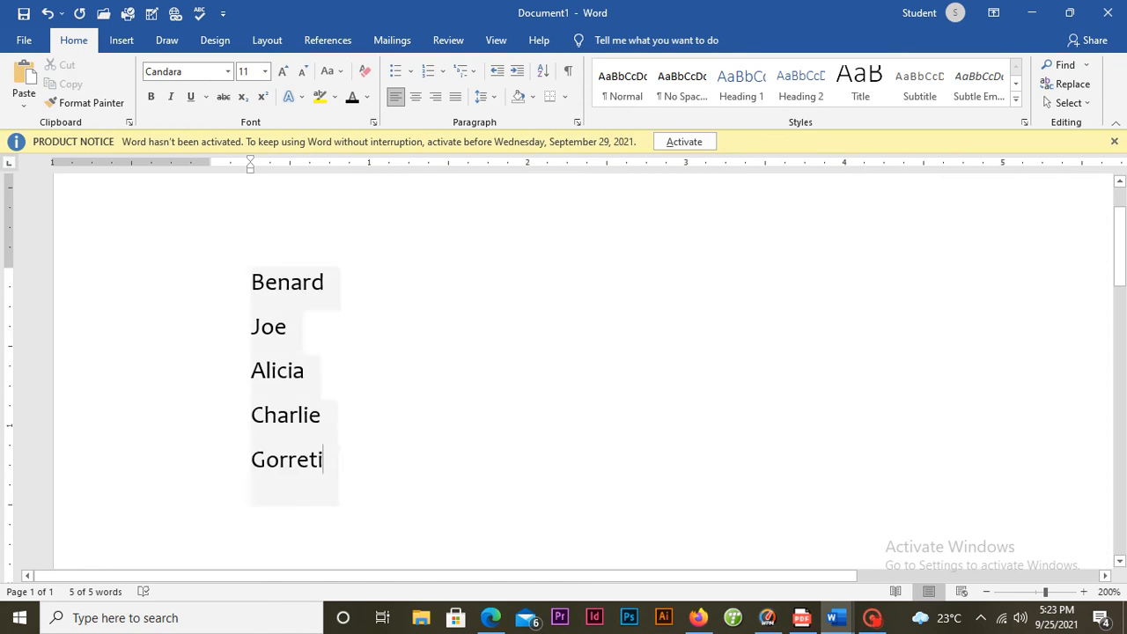
pyautogui.moveTo(272, 289); pyautogui.dragTo(344, 468)
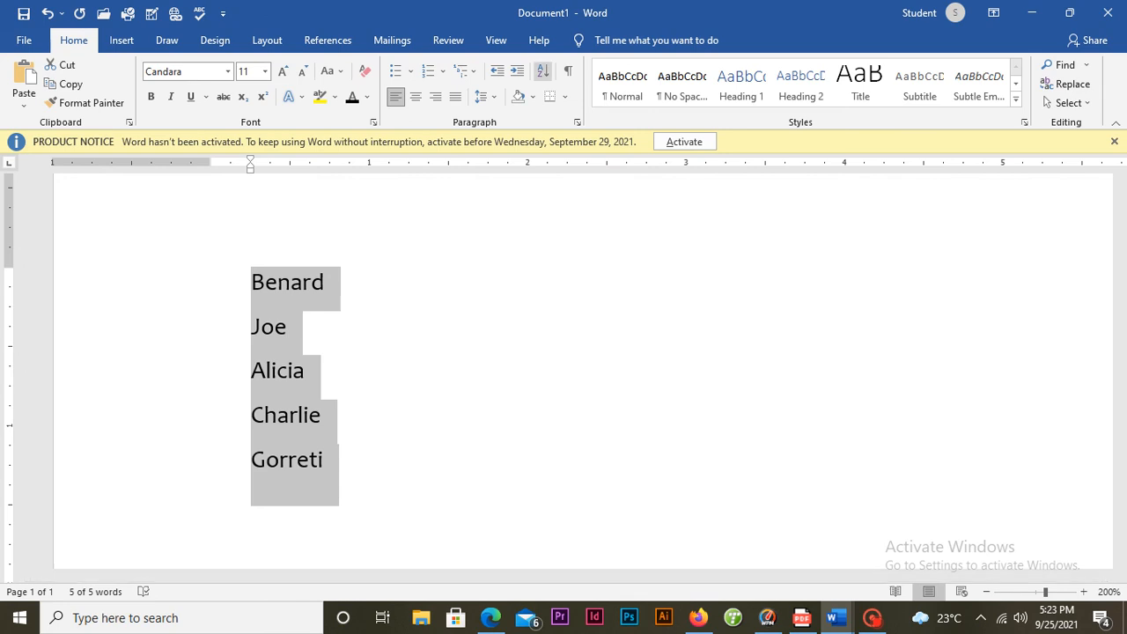
pyautogui.click(542, 70)
pyautogui.moveTo(517, 194); pyautogui.dragTo(611, 197)
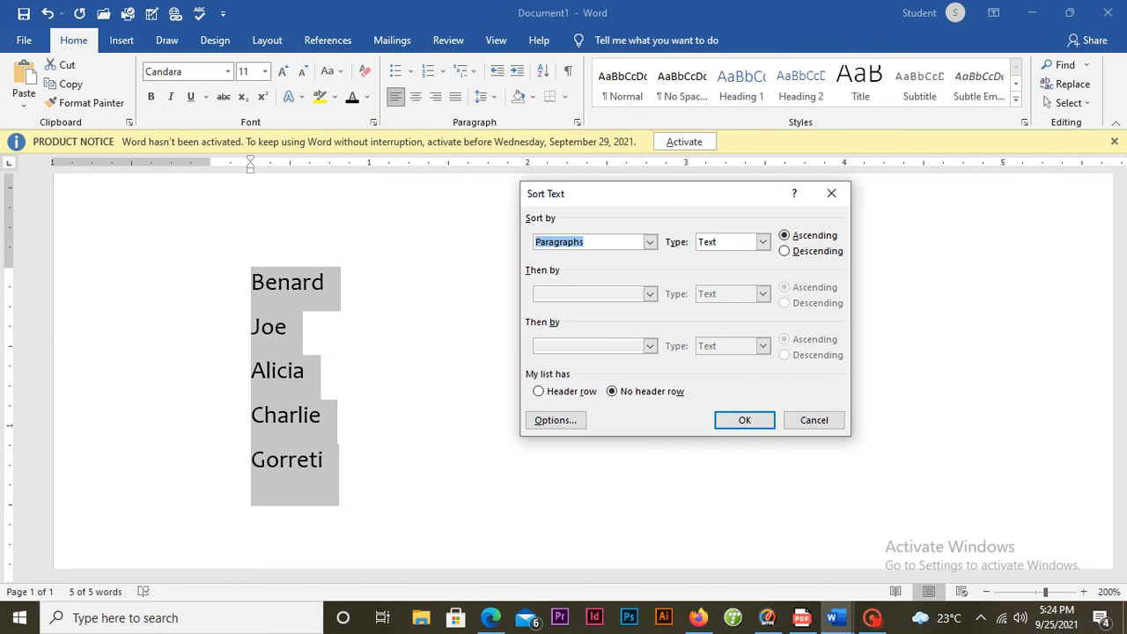
pyautogui.moveTo(748, 185); pyautogui.dragTo(745, 220)
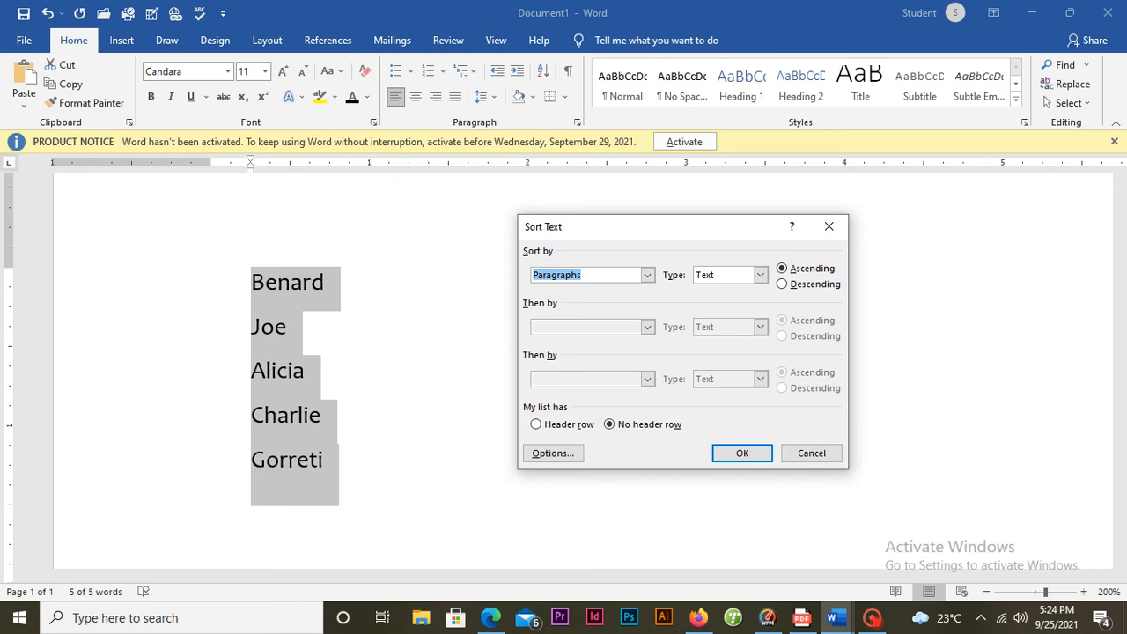
pyautogui.click(754, 453)
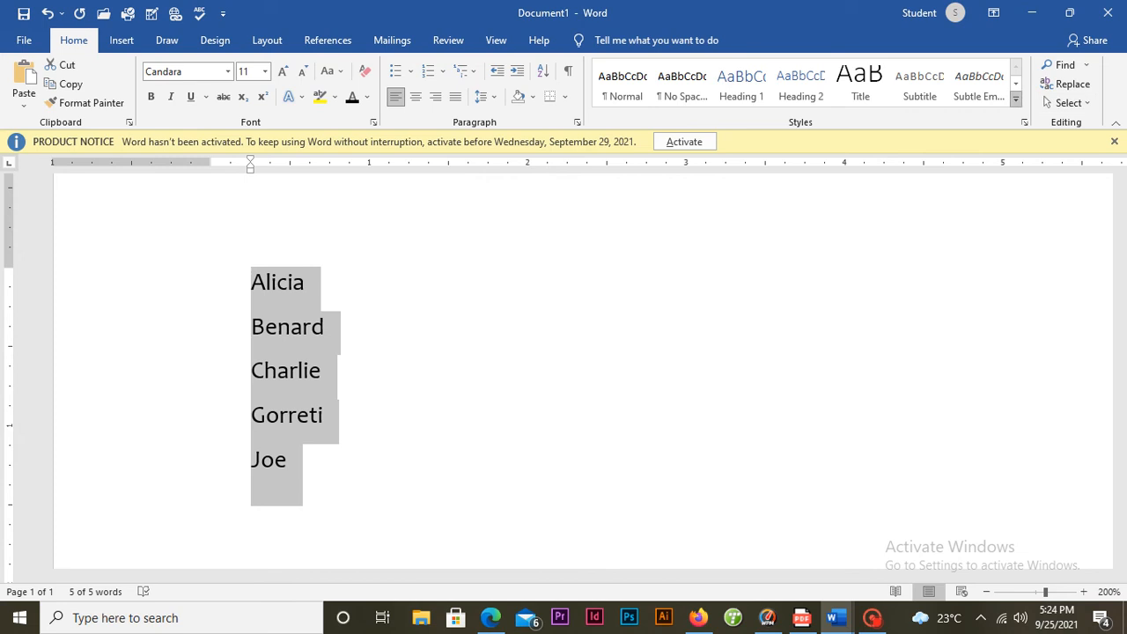
pyautogui.click(1015, 98)
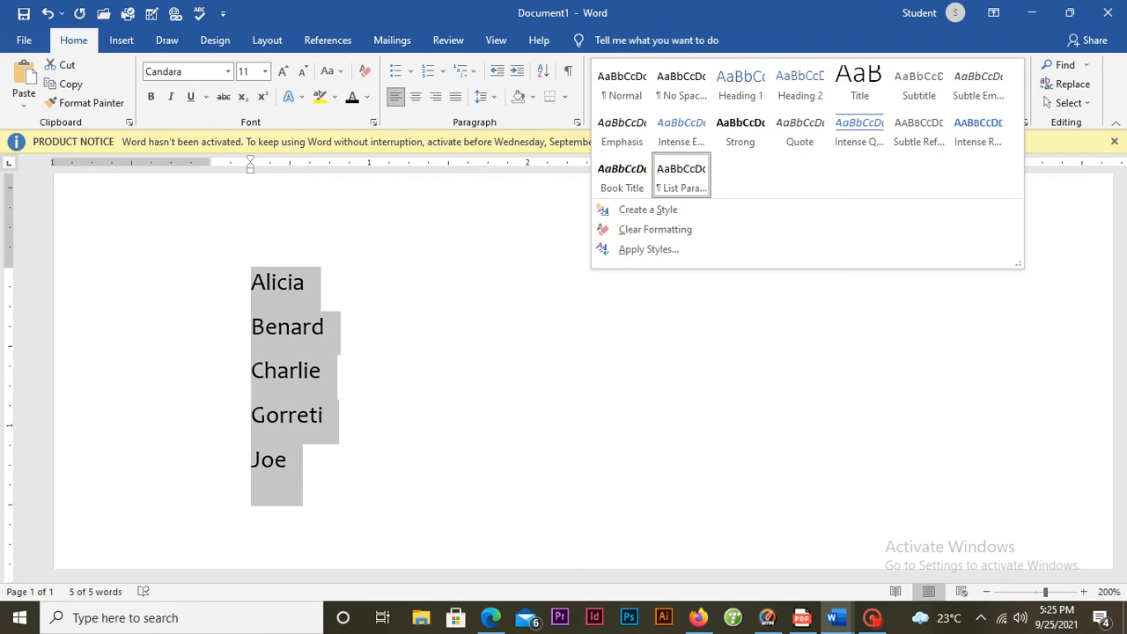
pyautogui.click(361, 485)
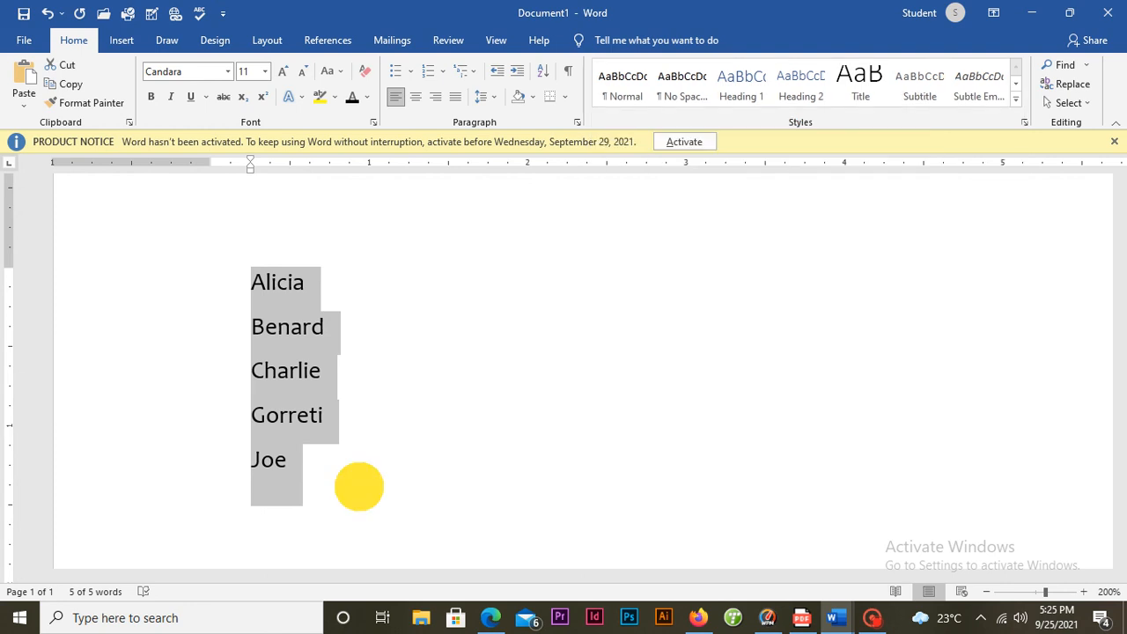
# Delete the sorted names and generate sample text with =rand(4, 6).
pyautogui.press('BackSpace')
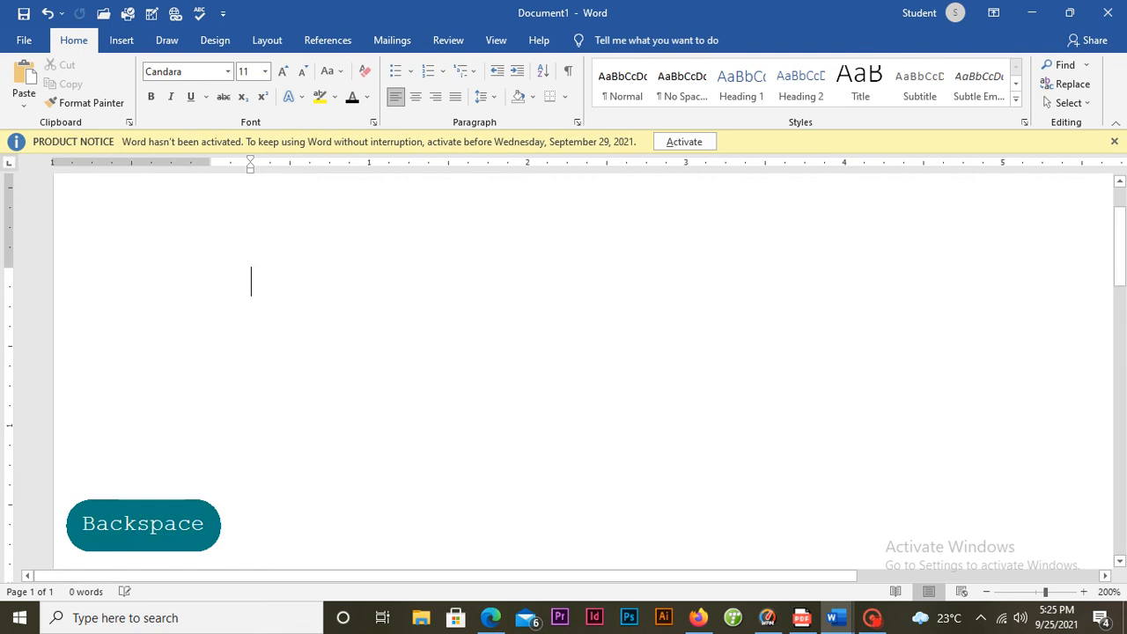
pyautogui.write('=ra')
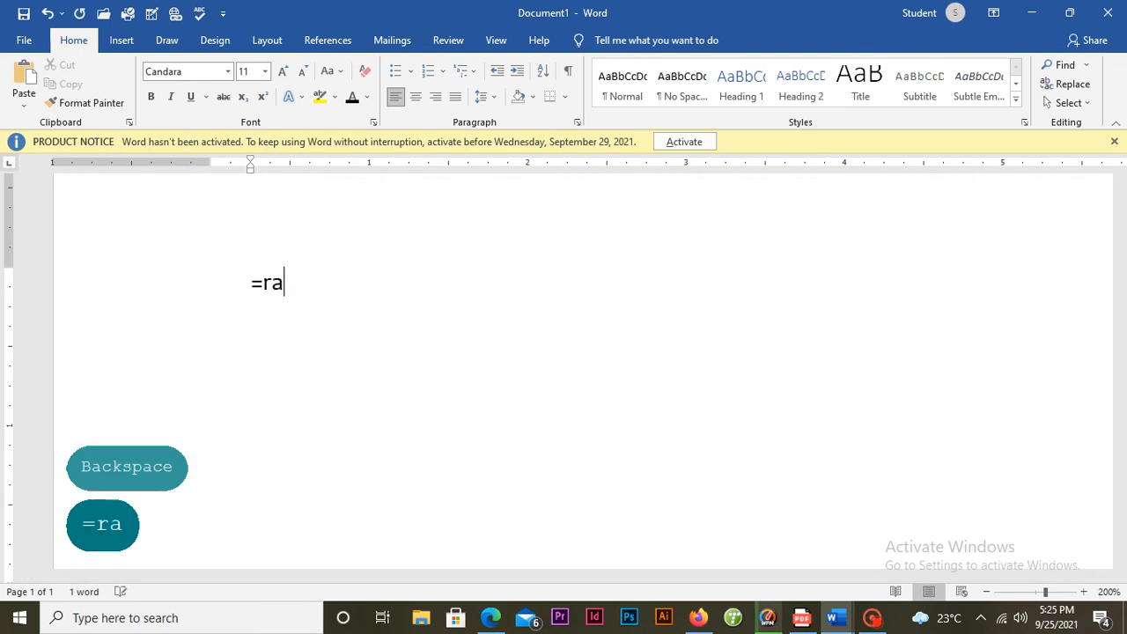
pyautogui.write('nd(')
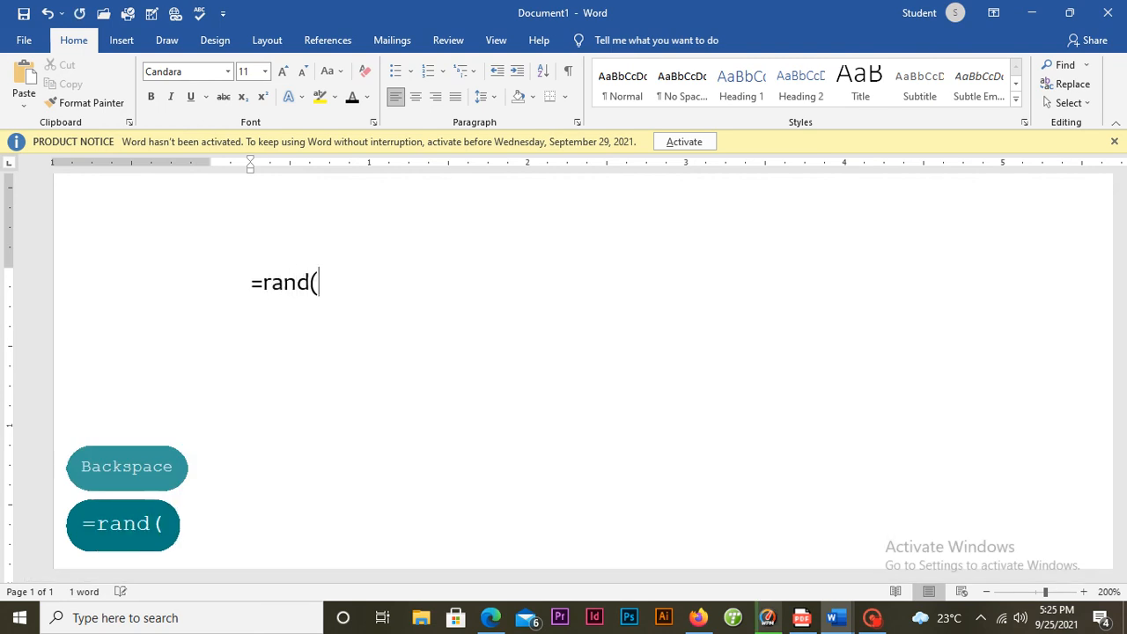
pyautogui.write('4, 4')
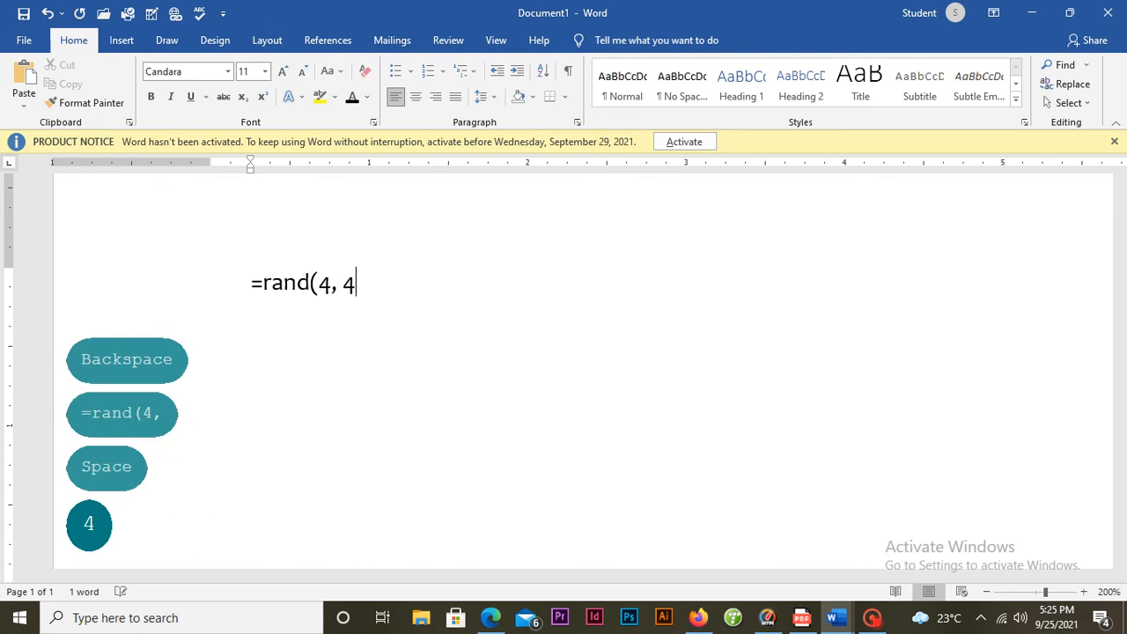
pyautogui.press('BackSpace')
pyautogui.write('6)')
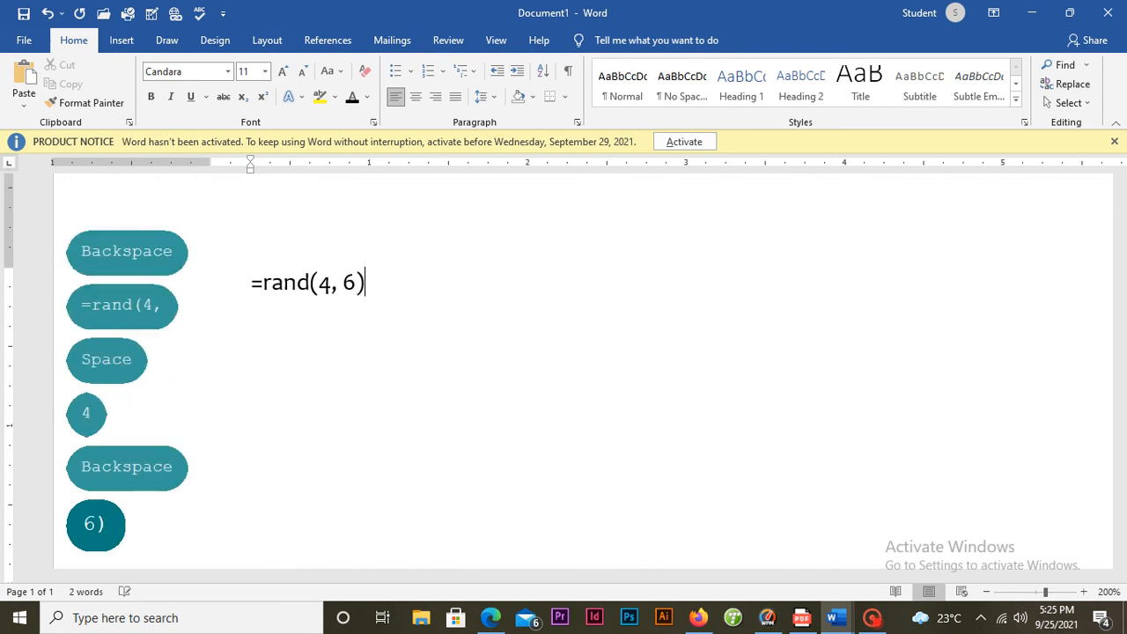
pyautogui.press('Return')
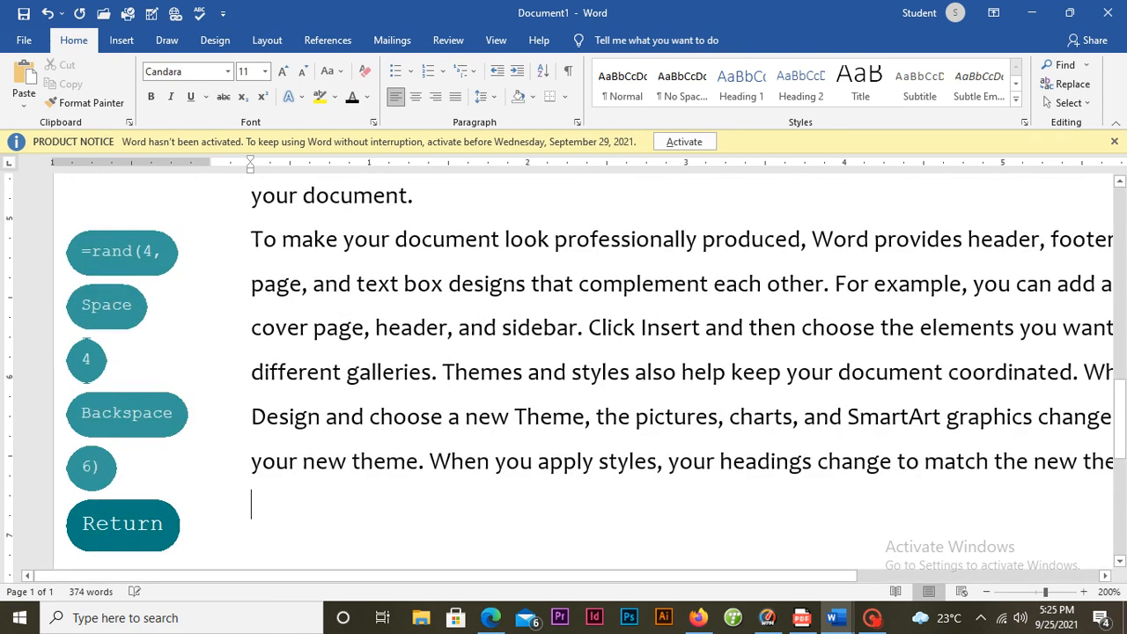
# Zoom the document out to 130% and insert an empty line above the first sample paragraph.
pyautogui.click(986, 592)
pyautogui.click(986, 592)
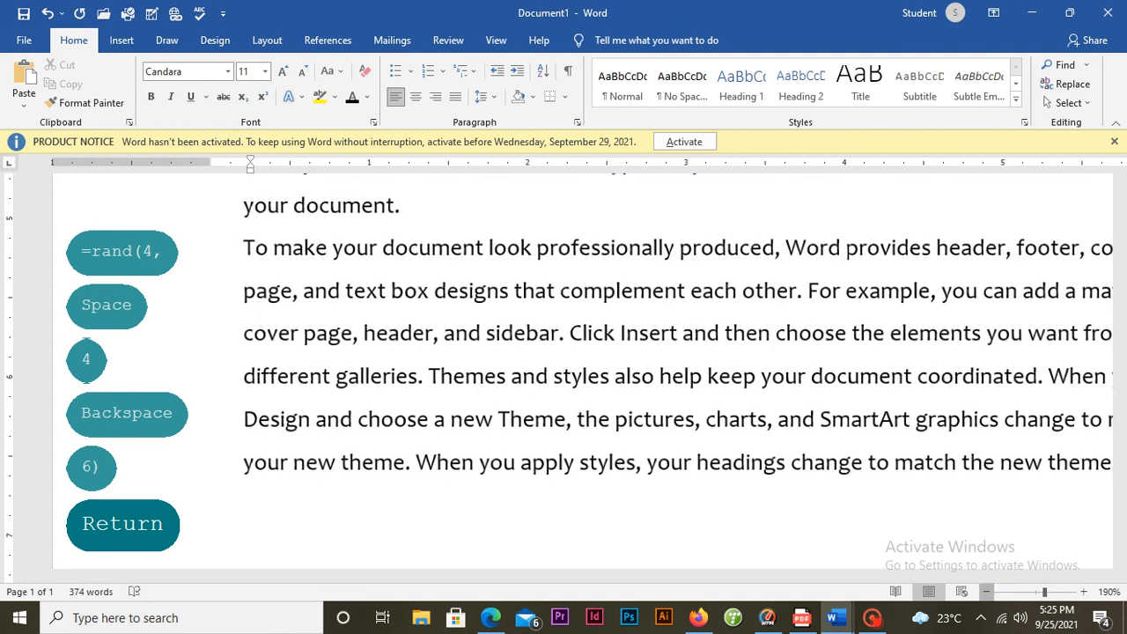
pyautogui.click(987, 592)
pyautogui.click(986, 592)
pyautogui.click(987, 592)
pyautogui.click(987, 592)
pyautogui.click(987, 592)
pyautogui.click(687, 370)
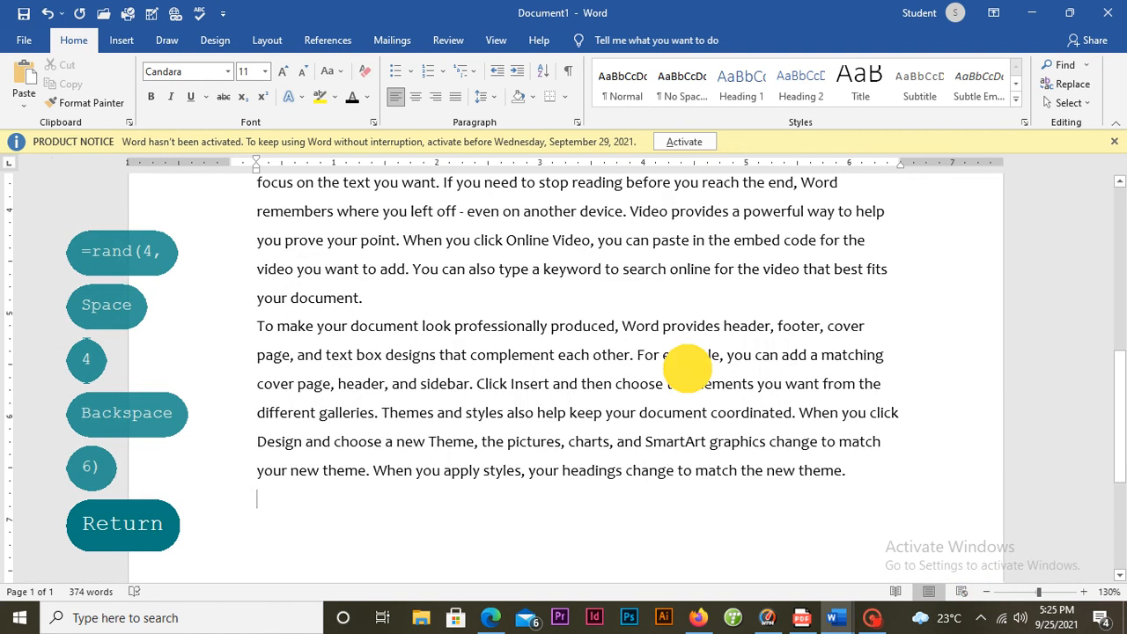
pyautogui.scroll(7, 692, 383)
pyautogui.scroll(1, 692, 383)
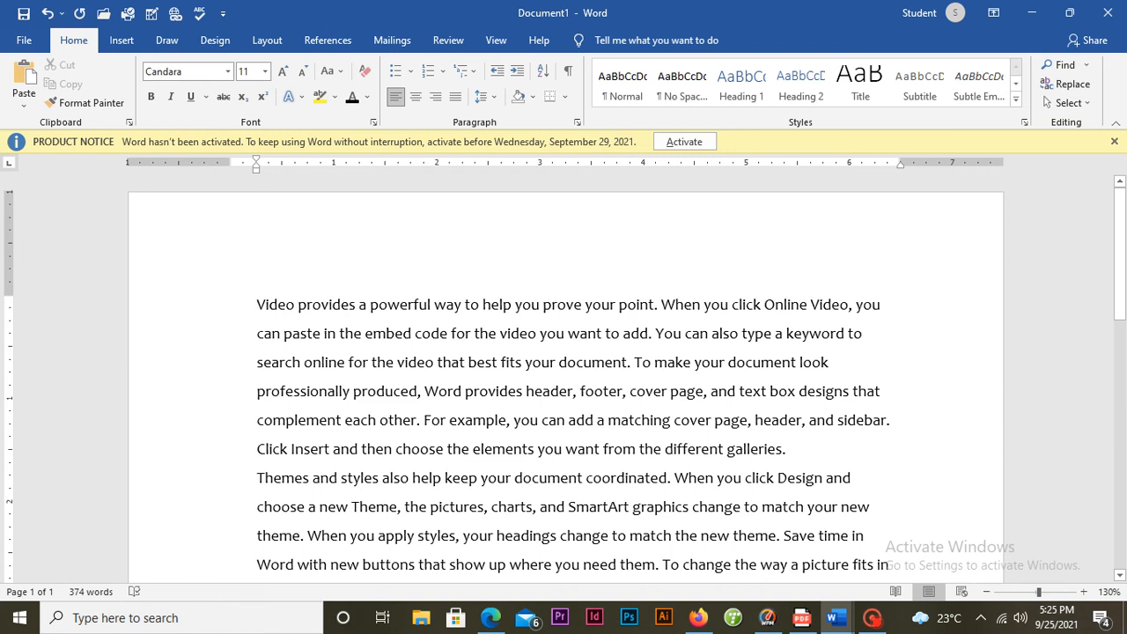
pyautogui.press('Return')
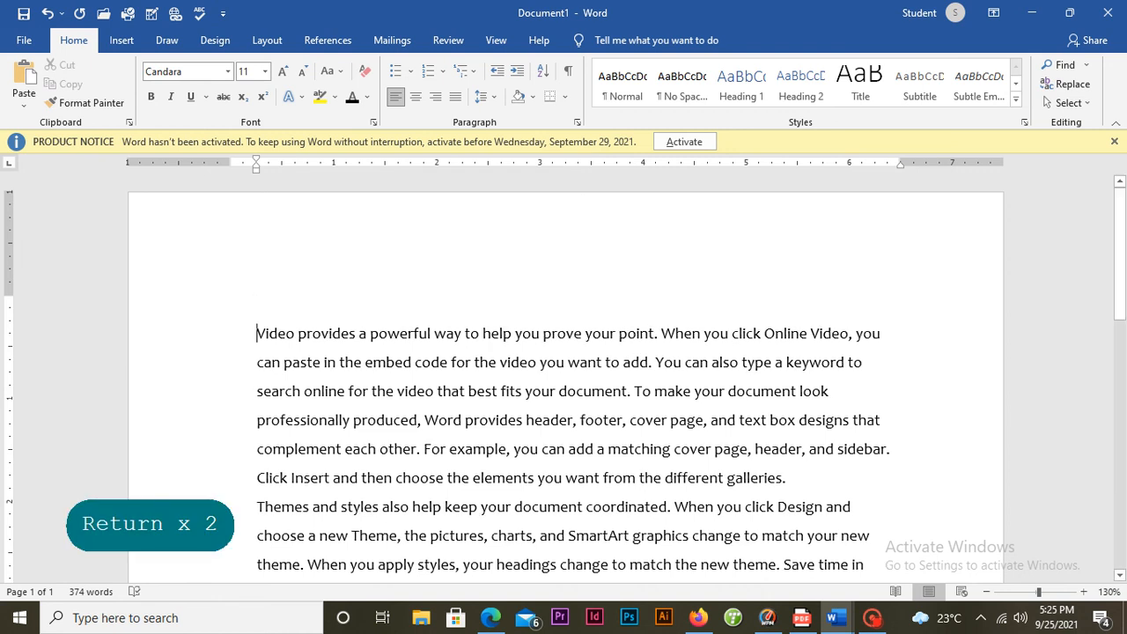
pyautogui.click(258, 303)
# Enter the title "Cyber Security" on the empty line above the first paragraph.
pyautogui.press('capslock')
pyautogui.write('I')
pyautogui.press('BackSpace')
pyautogui.press('capslock')
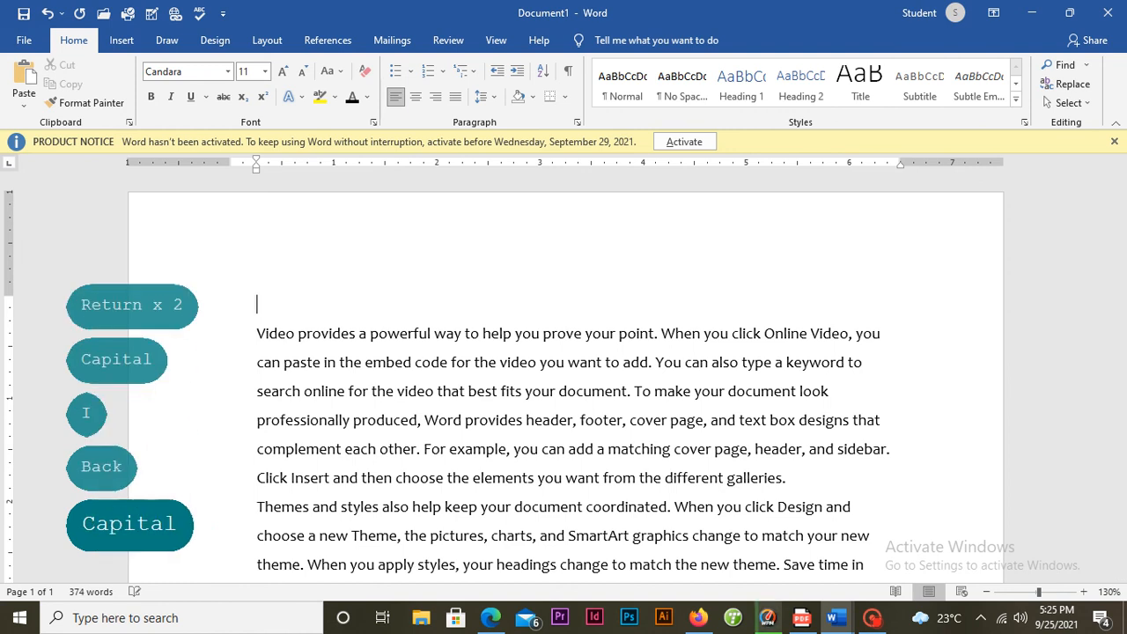
pyautogui.write('c')
pyautogui.press('capslock')
pyautogui.press('BackSpace')
pyautogui.write('C')
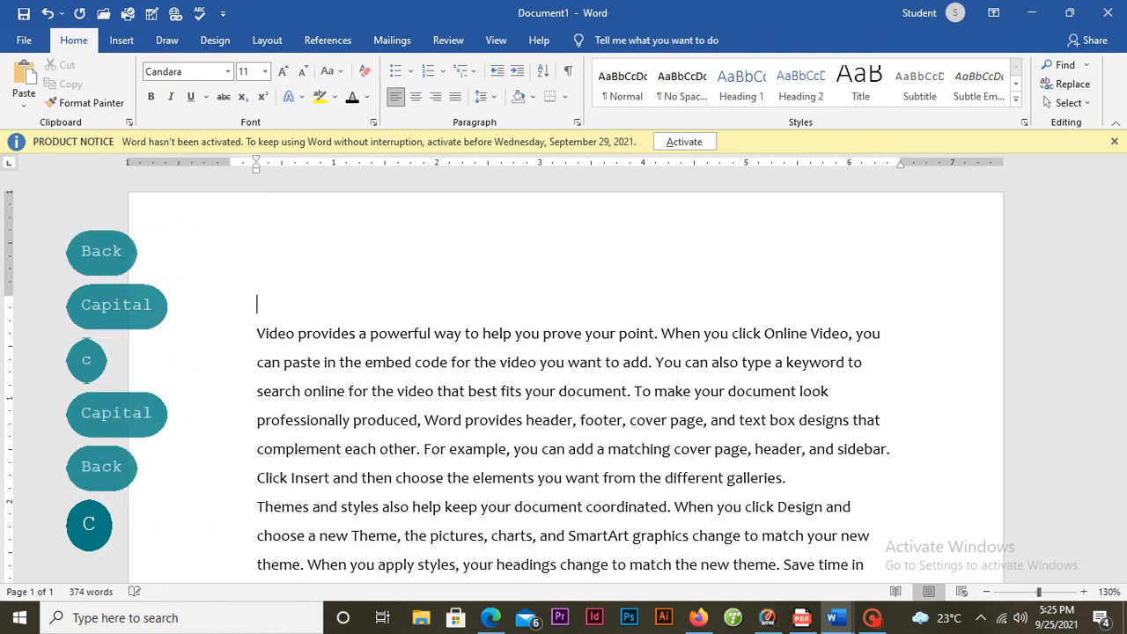
pyautogui.press('capslock')
pyautogui.write('yber')
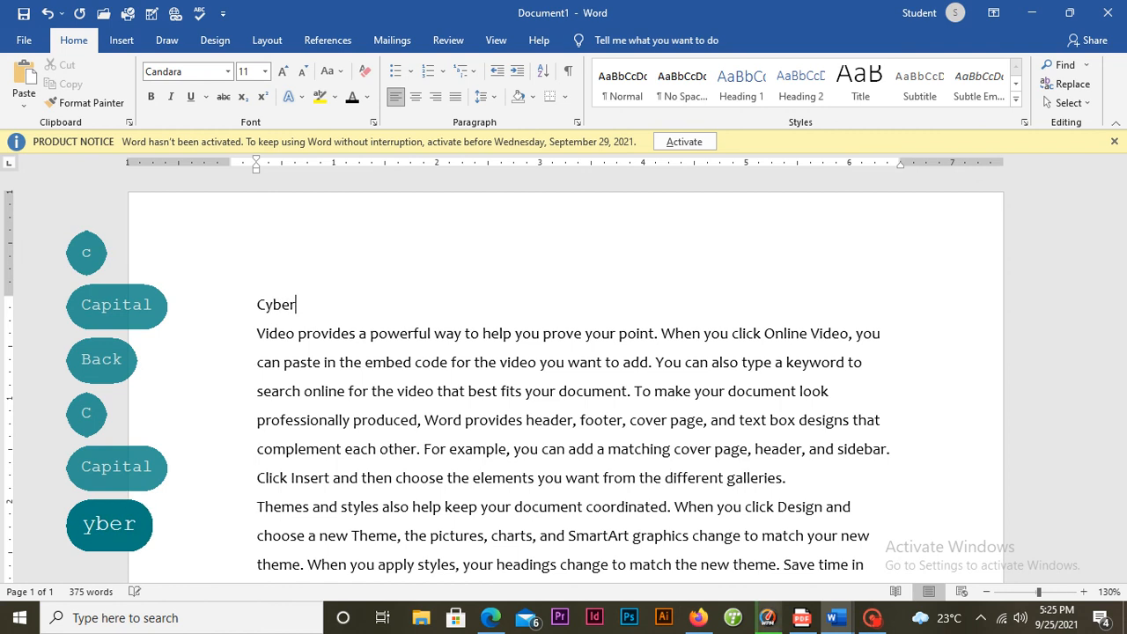
pyautogui.press('capslock')
pyautogui.write('S')
pyautogui.press('capslock')
pyautogui.write('ec')
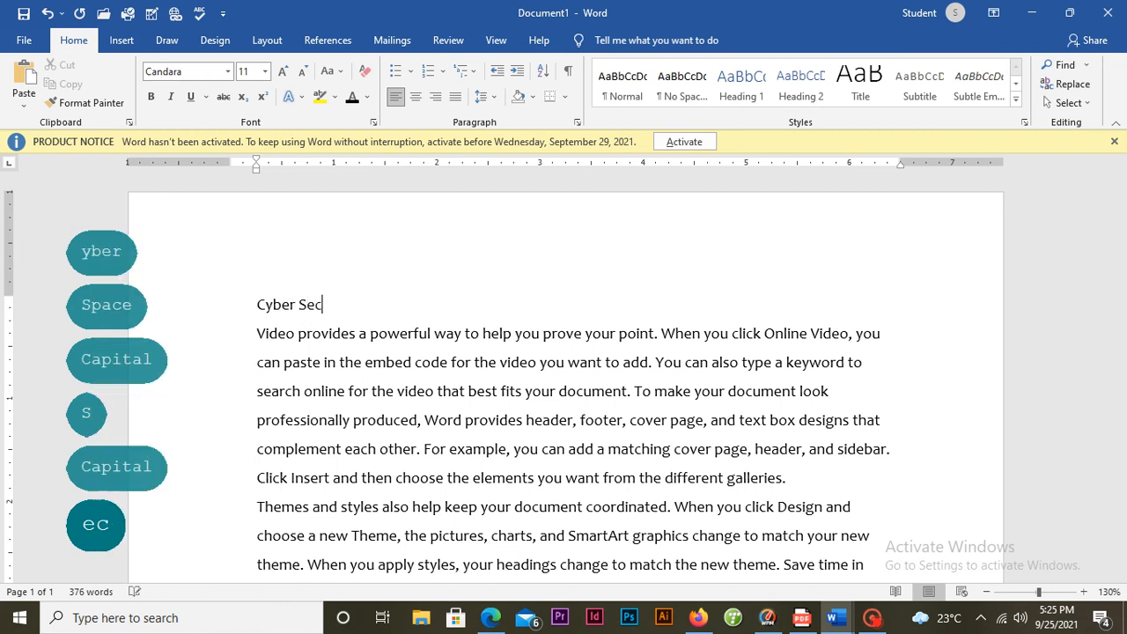
pyautogui.write('urity')
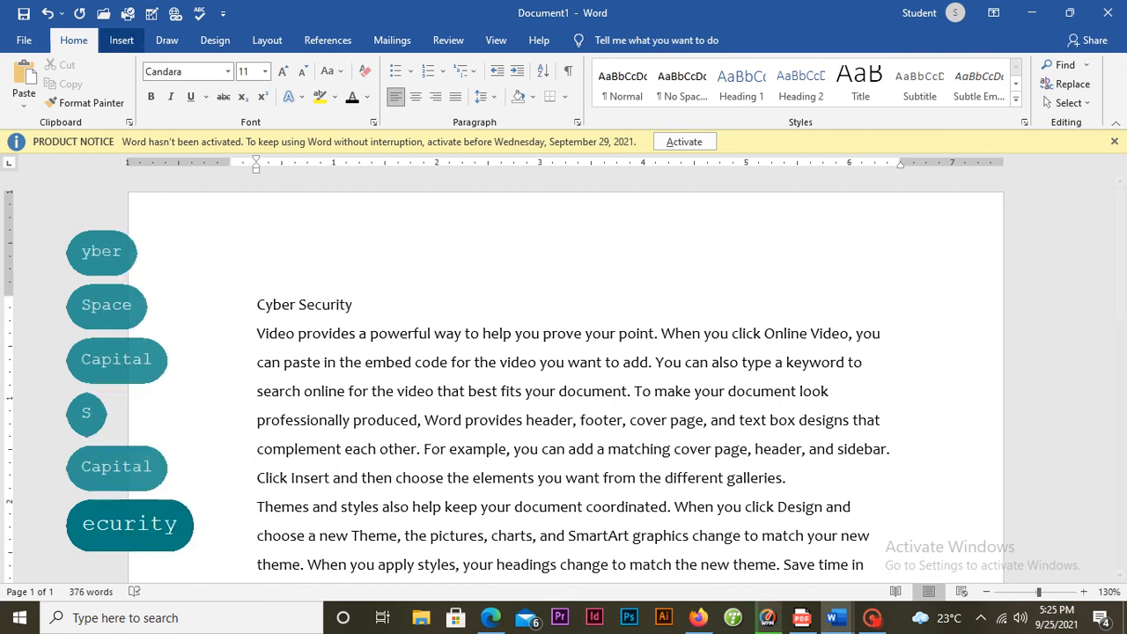
# Add the heading "Attack types" on a new line between the first and second sample paragraphs.
pyautogui.click(807, 477)
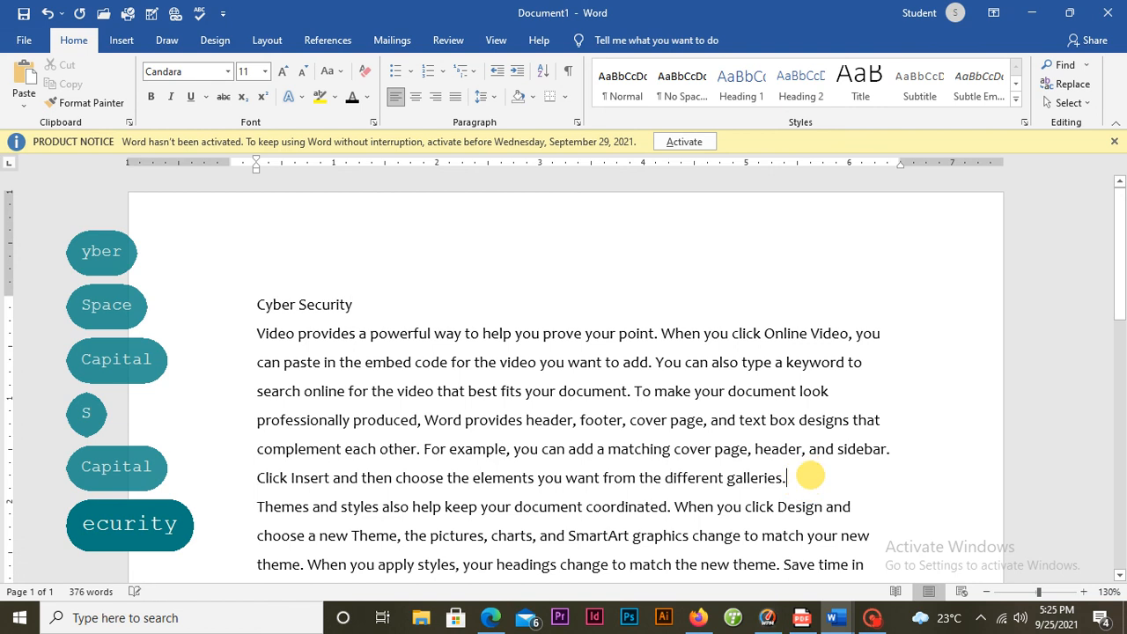
pyautogui.press('Return')
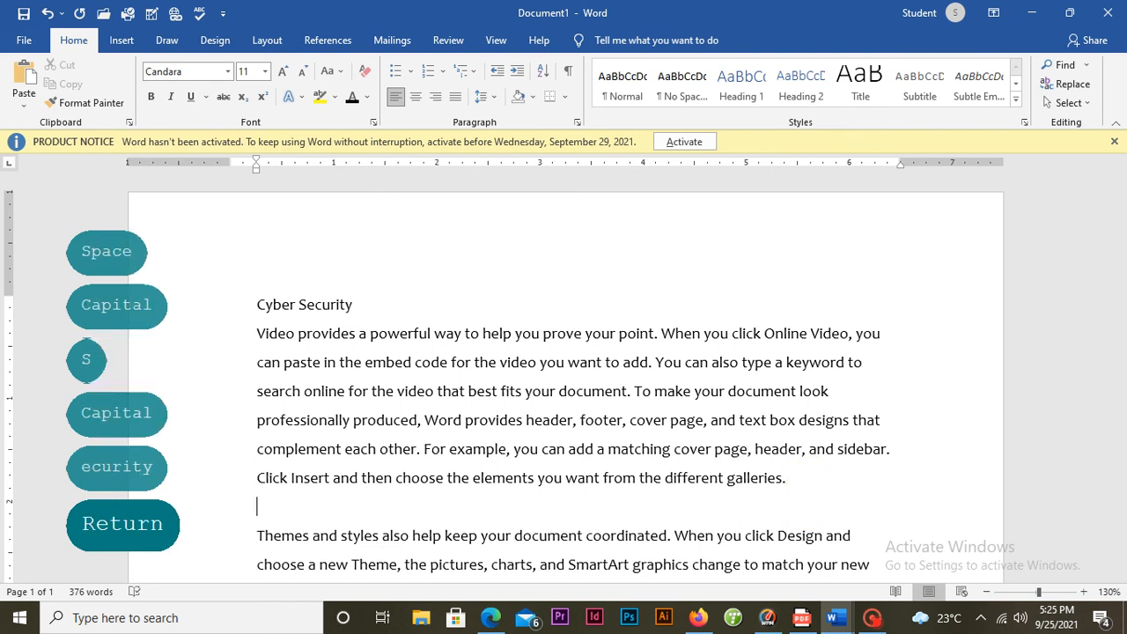
pyautogui.press('capslock')
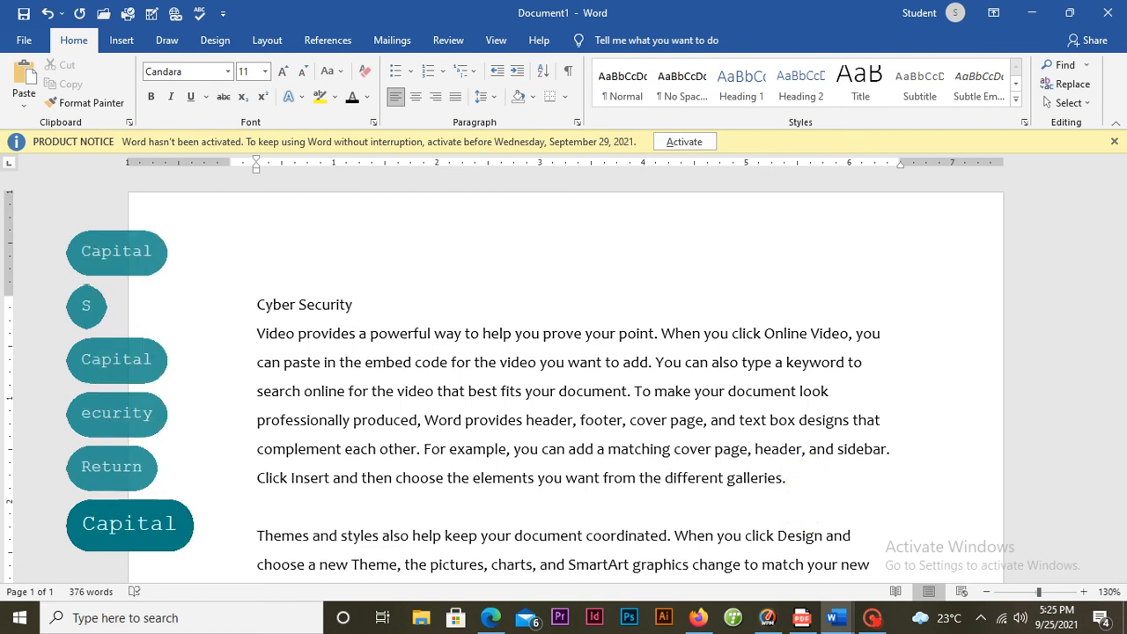
pyautogui.write('XC')
pyautogui.press('BackSpace')
pyautogui.press('BackSpace')
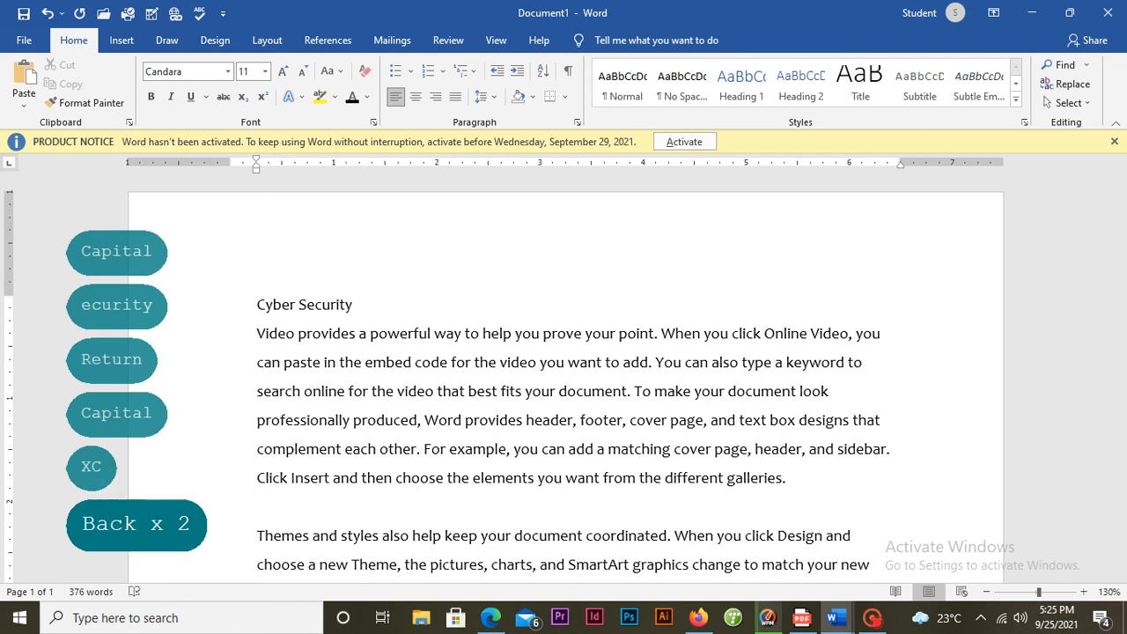
pyautogui.write('A')
pyautogui.press('capslock')
pyautogui.write('ttac')
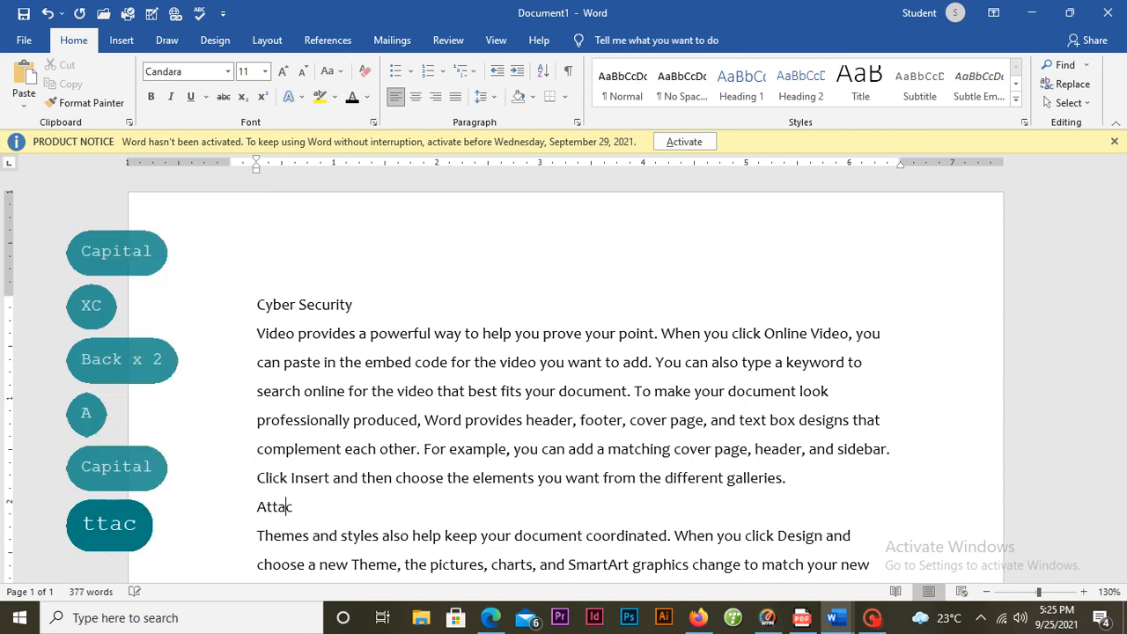
pyautogui.write('k ty')
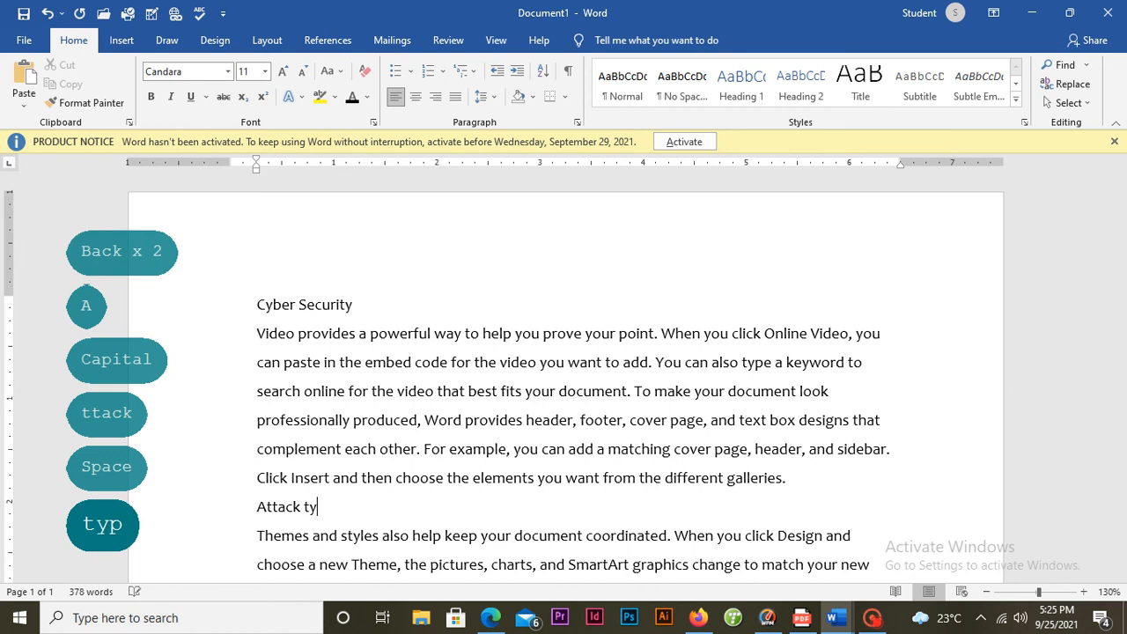
pyautogui.write('pes')
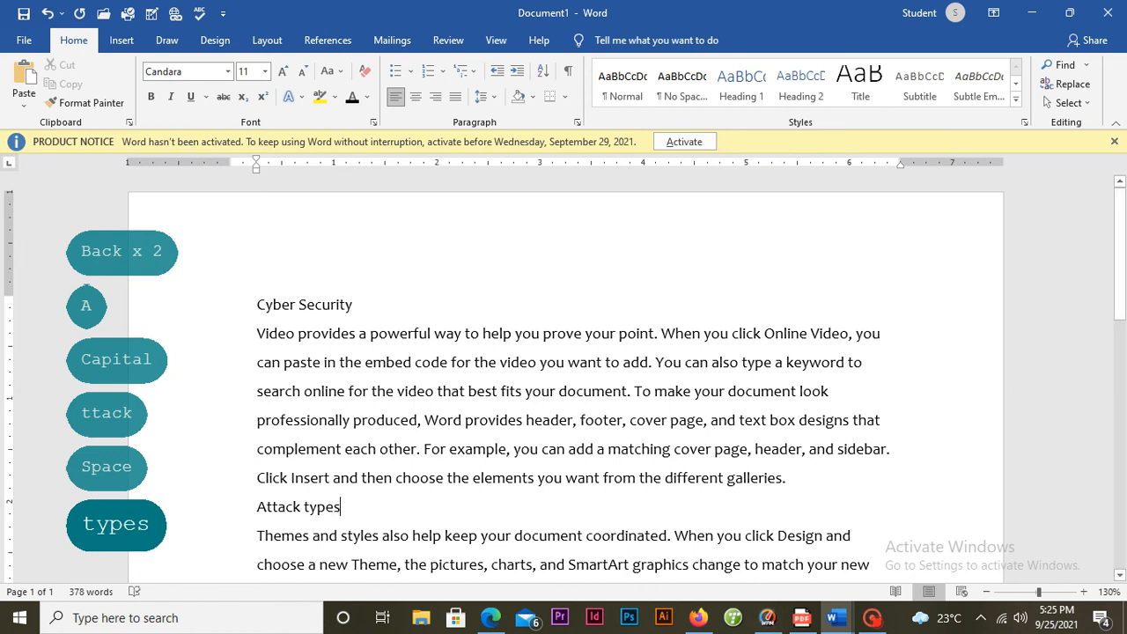
# Insert an empty line after the second sample paragraph, which ends with "plus sign".
pyautogui.scroll(-3, 564, 379)
pyautogui.click(804, 450)
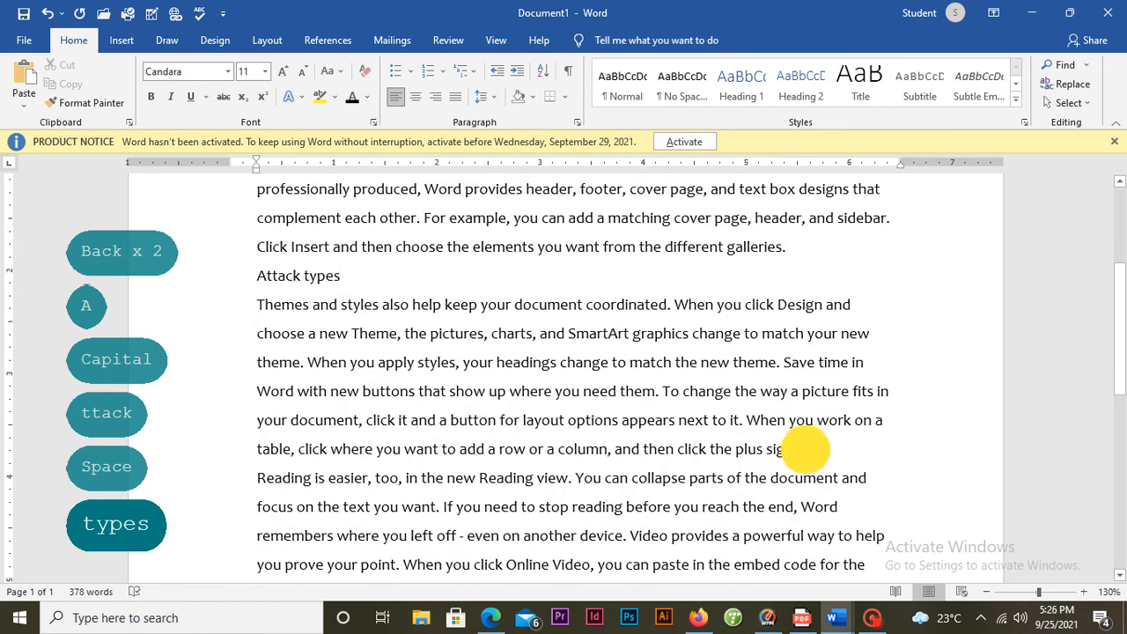
pyautogui.press('Return')
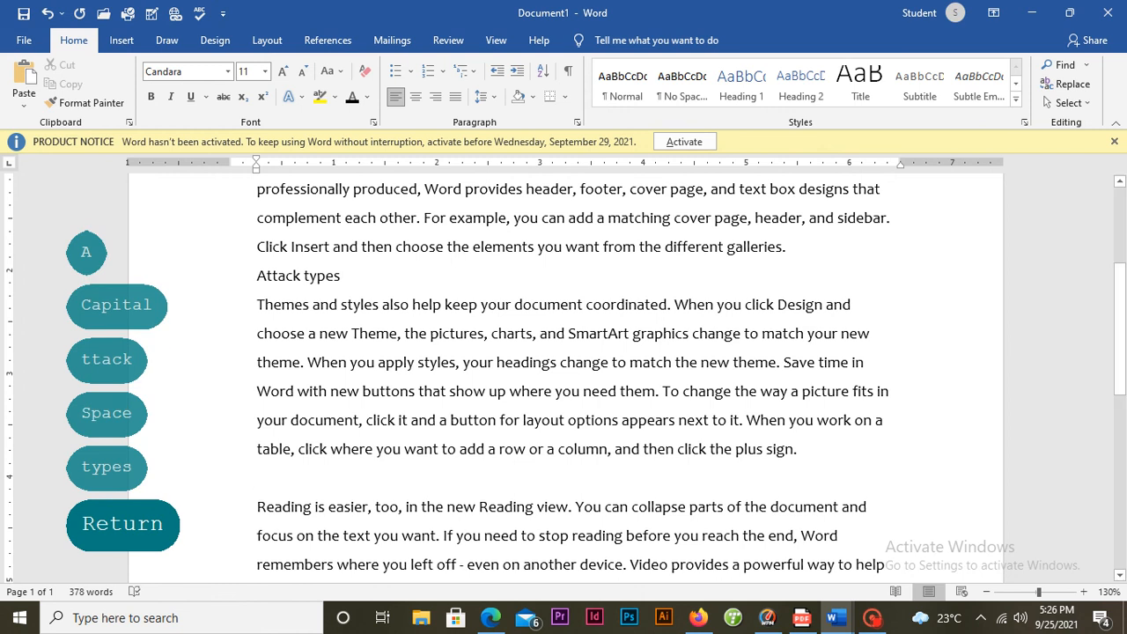
pyautogui.scroll(-2, 563, 379)
pyautogui.scroll(2, 564, 378)
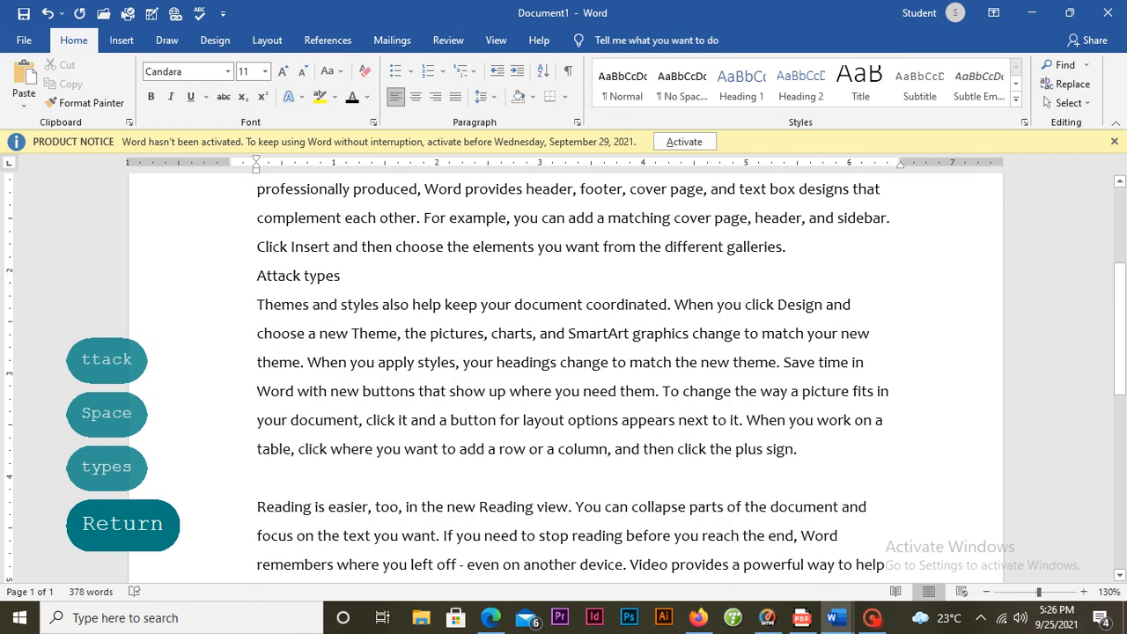
pyautogui.scroll(4, 564, 373)
pyautogui.scroll(-2, 564, 373)
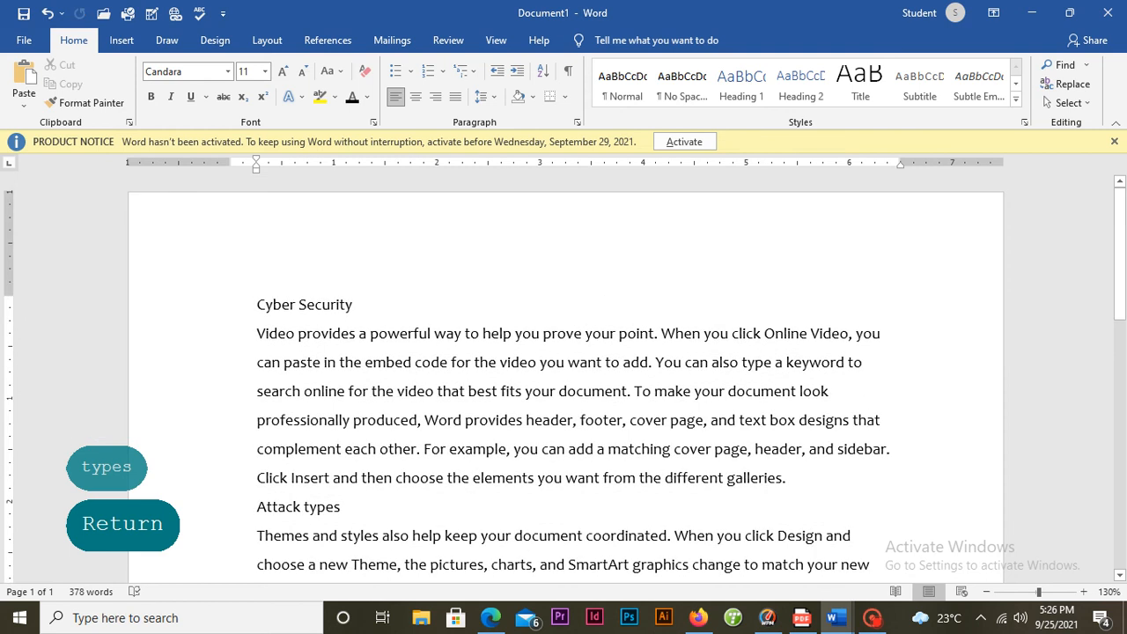
pyautogui.scroll(-2, 564, 379)
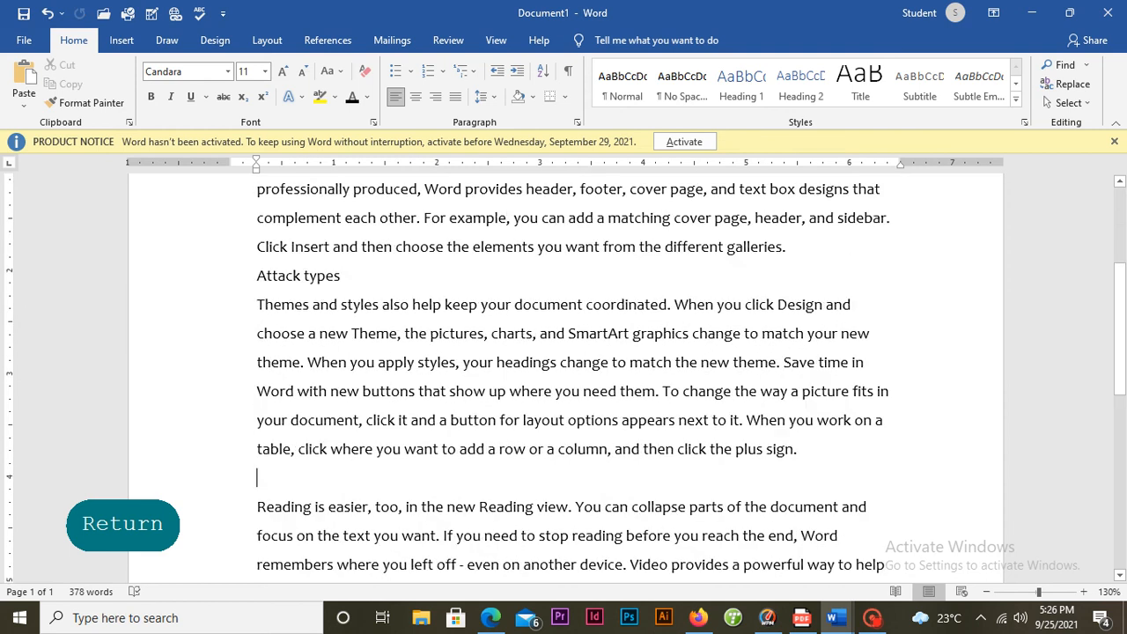
pyautogui.press('capslock')
pyautogui.write('H')
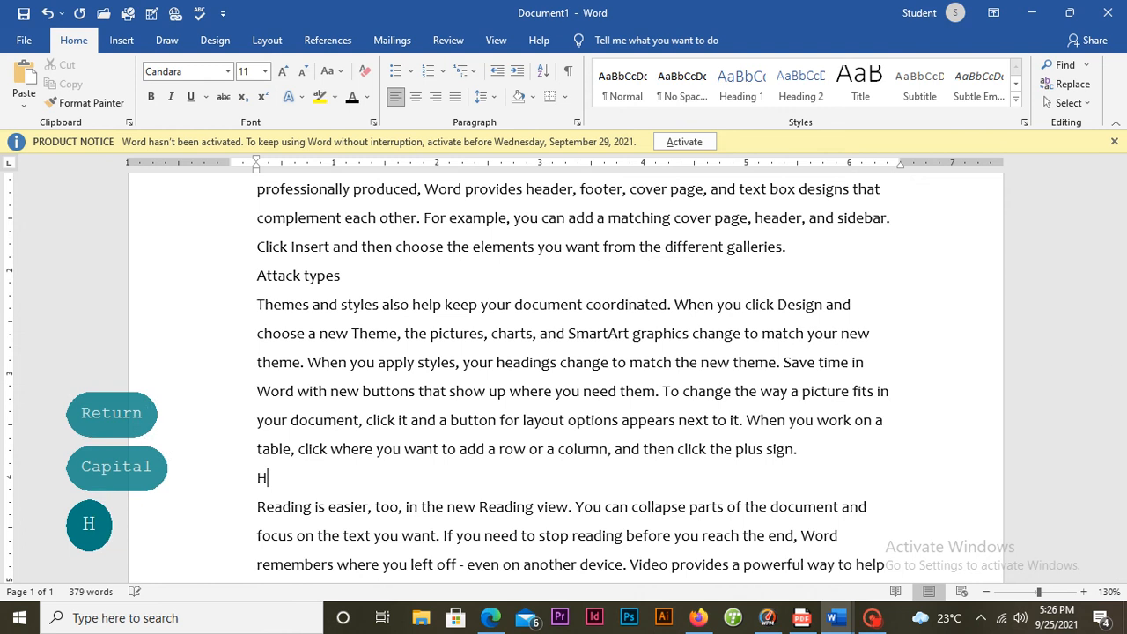
pyautogui.press('BackSpace')
pyautogui.press('capslock')
pyautogui.press('BackSpace')
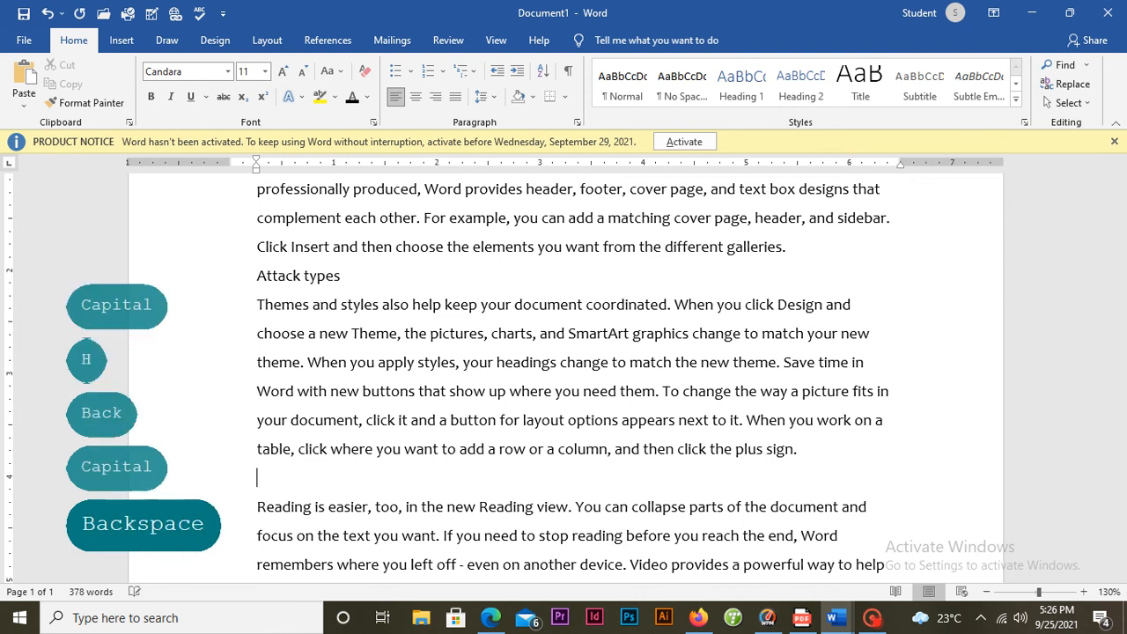
pyautogui.press('BackSpace')
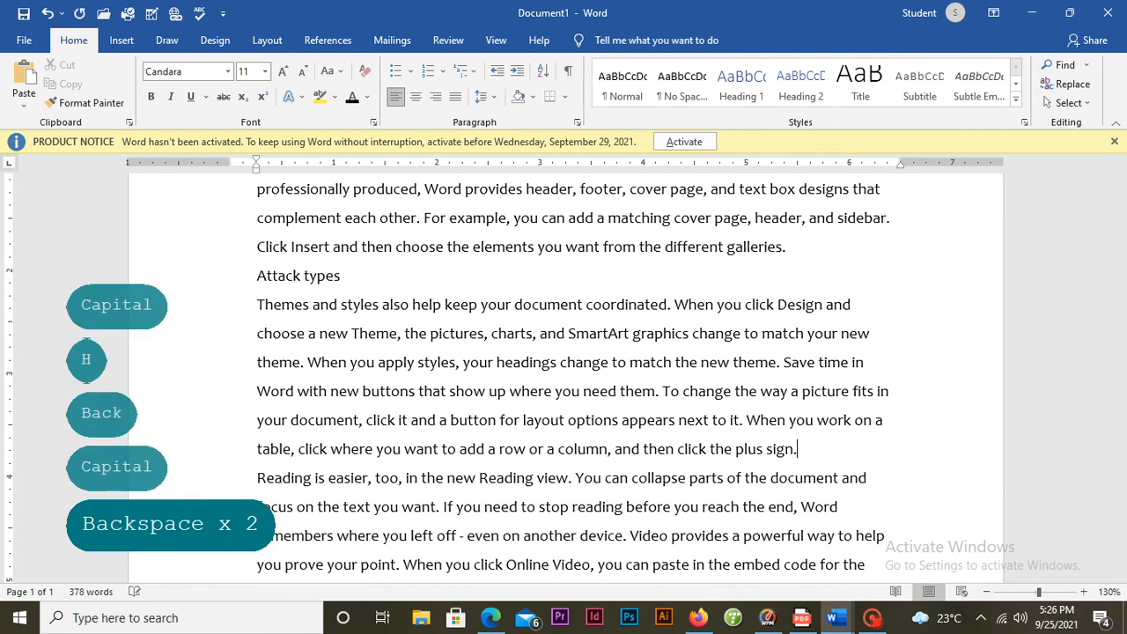
pyautogui.press('Return')
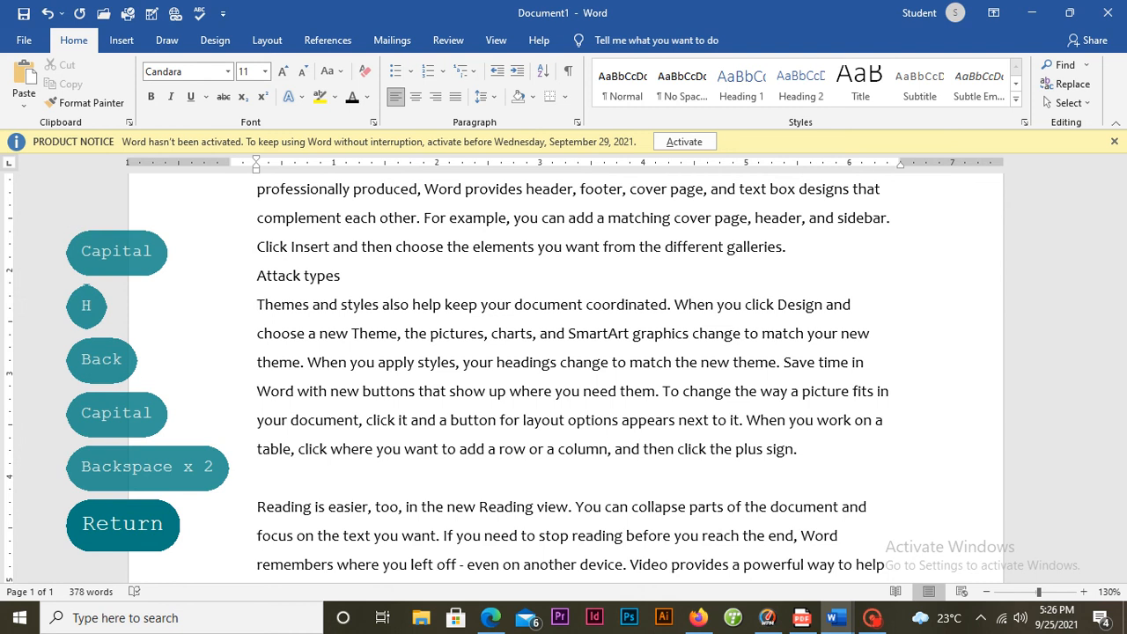
# Remove the left indent from the empty line beneath the paragraph under "Attack types".
pyautogui.scroll(1, 564, 370)
pyautogui.scroll(1, 564, 370)
pyautogui.scroll(-2, 563, 370)
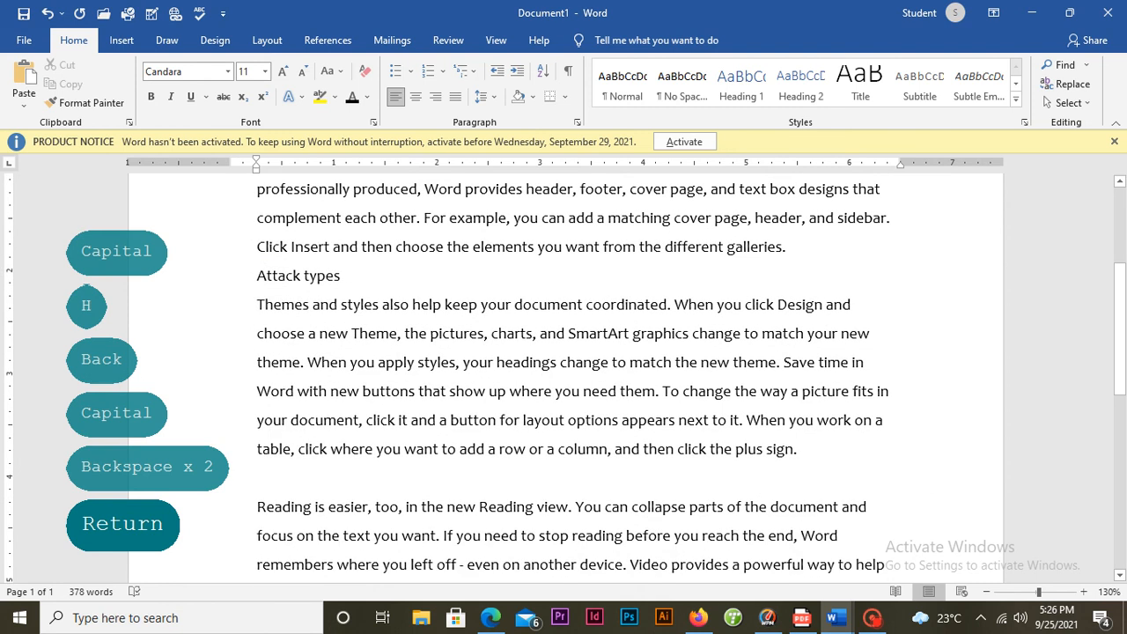
pyautogui.click(240, 278)
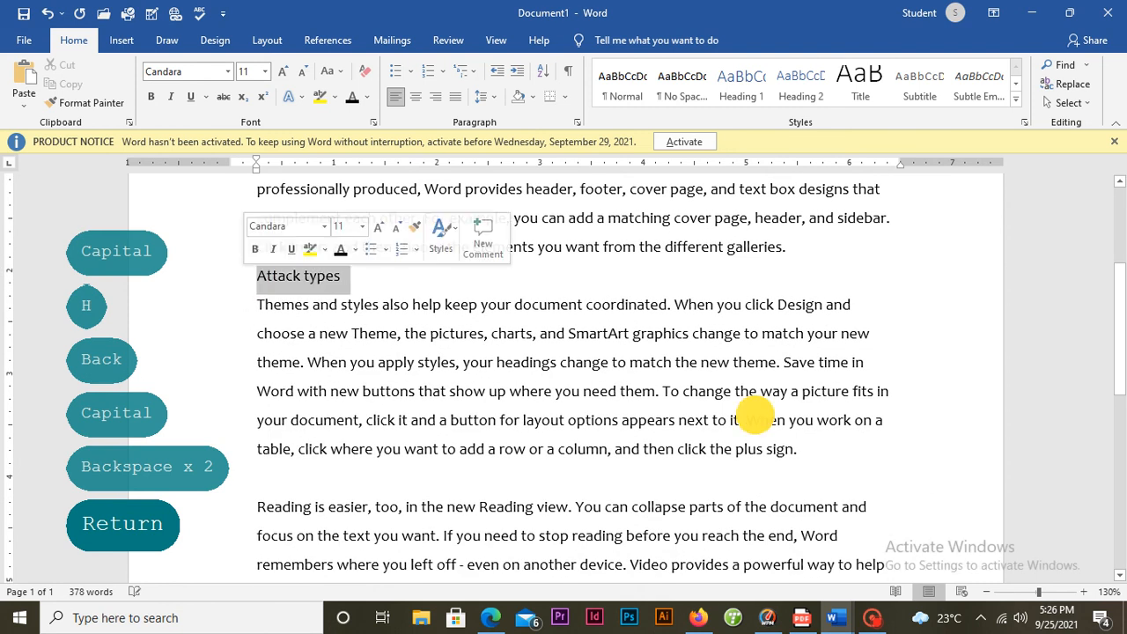
pyautogui.click(257, 479)
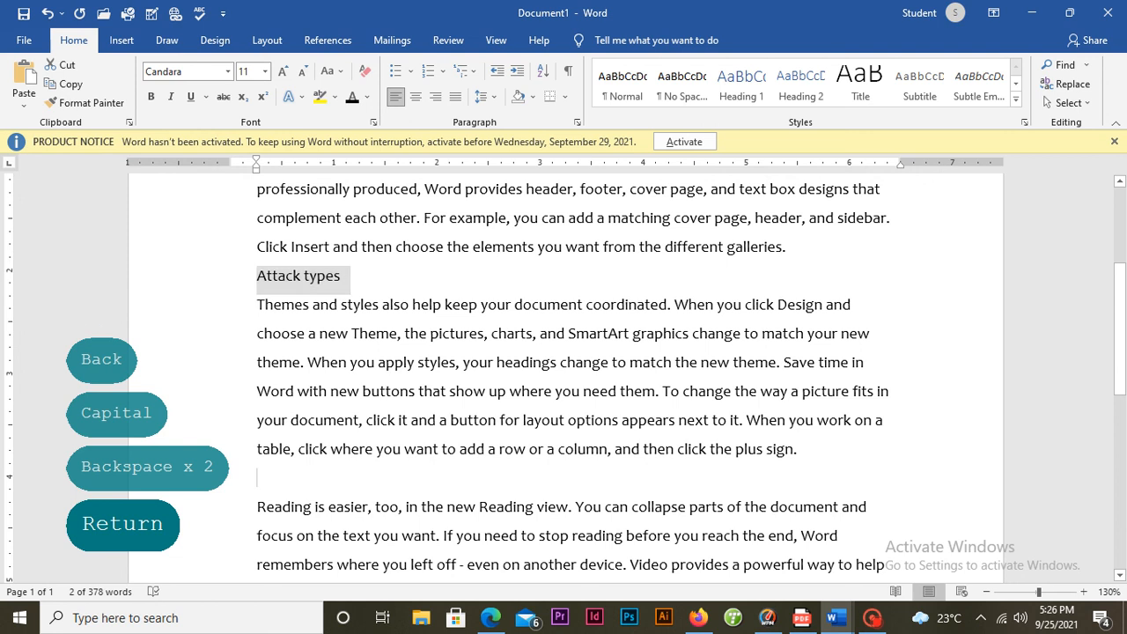
pyautogui.press('BackSpace')
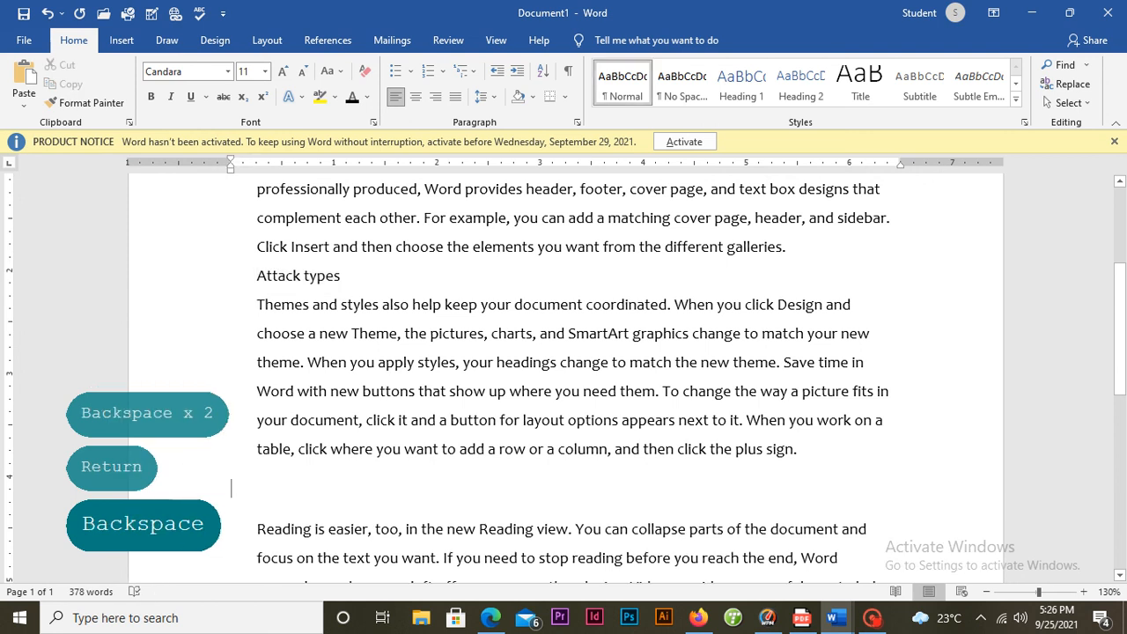
# Delete the empty line below the paragraph beginning "Themes and styles" and add the lettered subheading "a) DoS Attack" above that paragraph.
pyautogui.press('BackSpace')
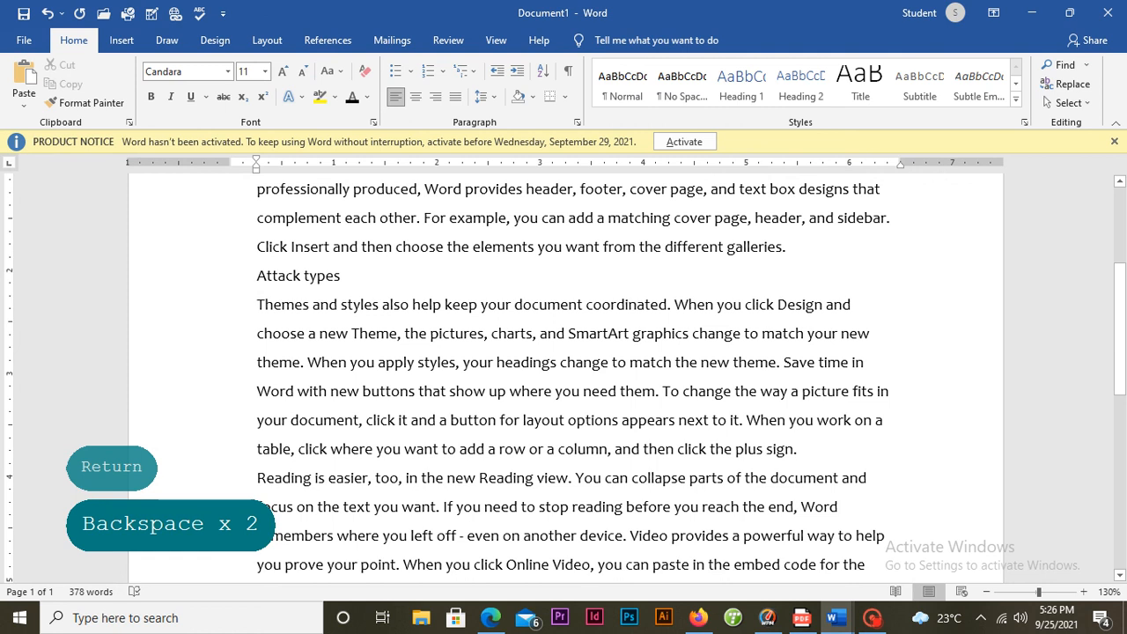
pyautogui.click(865, 362)
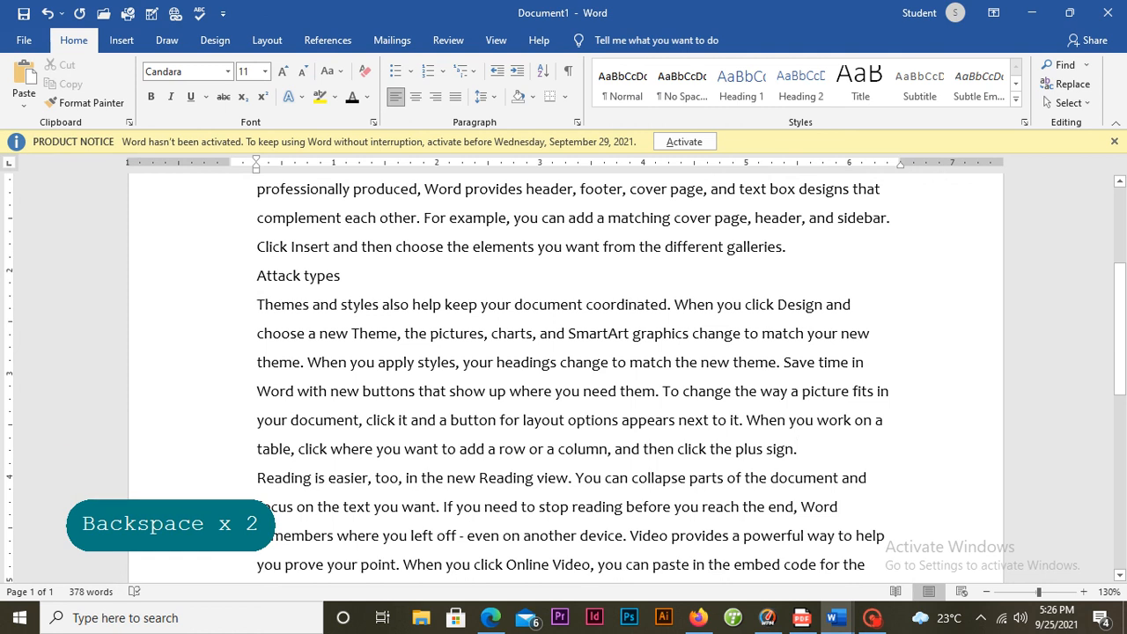
pyautogui.click(257, 304)
pyautogui.press('Return')
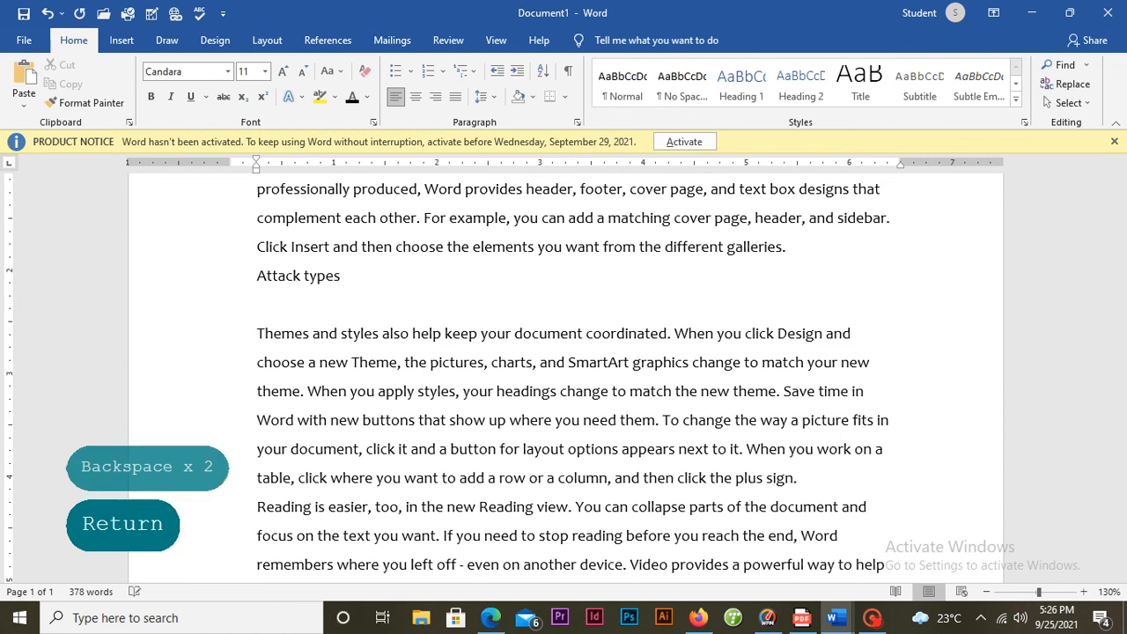
pyautogui.press('Up')
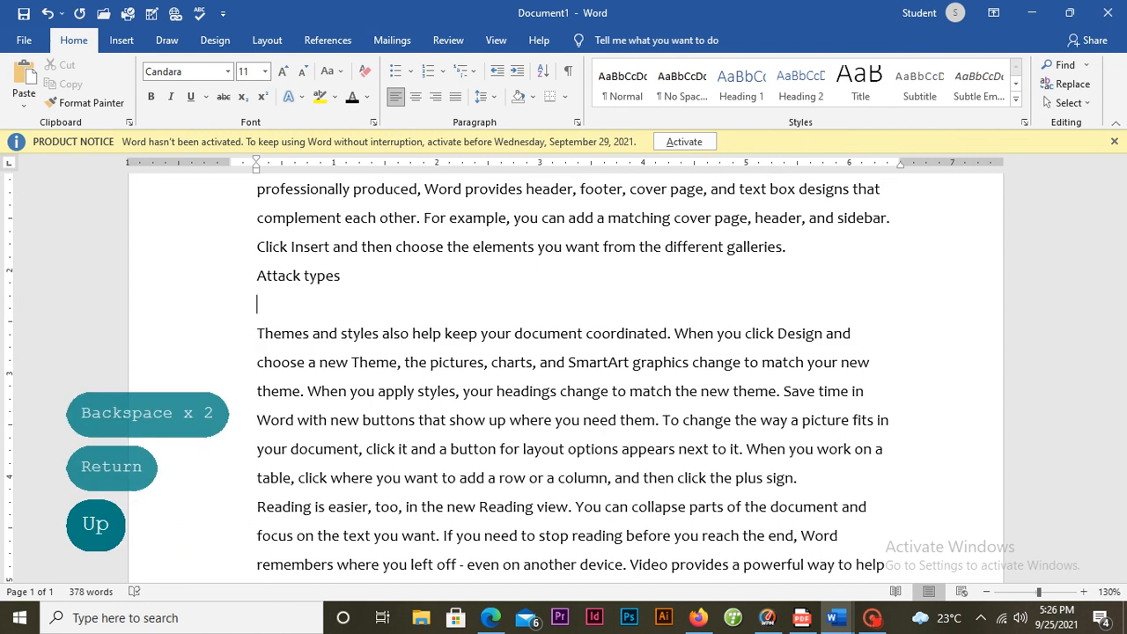
pyautogui.write('a')
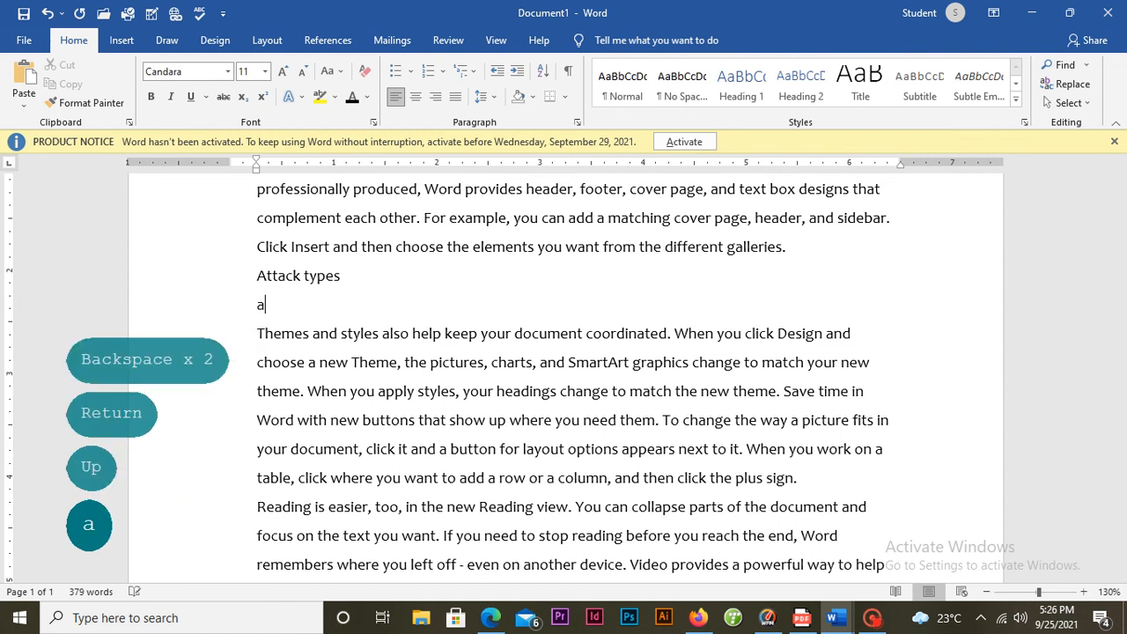
pyautogui.write(') ')
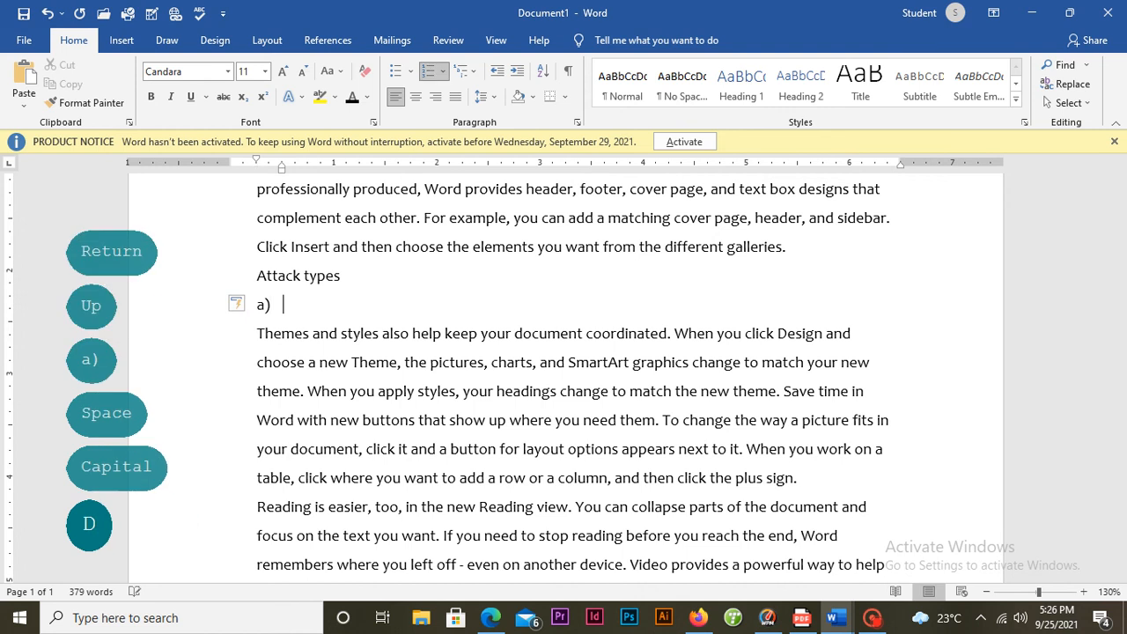
pyautogui.write('Do')
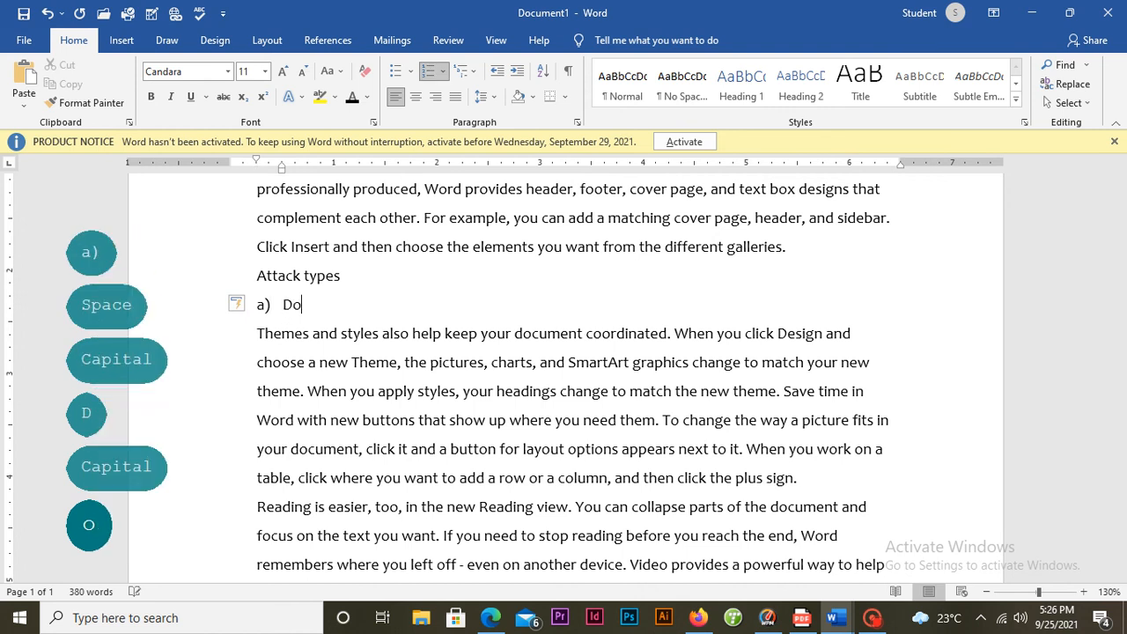
pyautogui.write('S ')
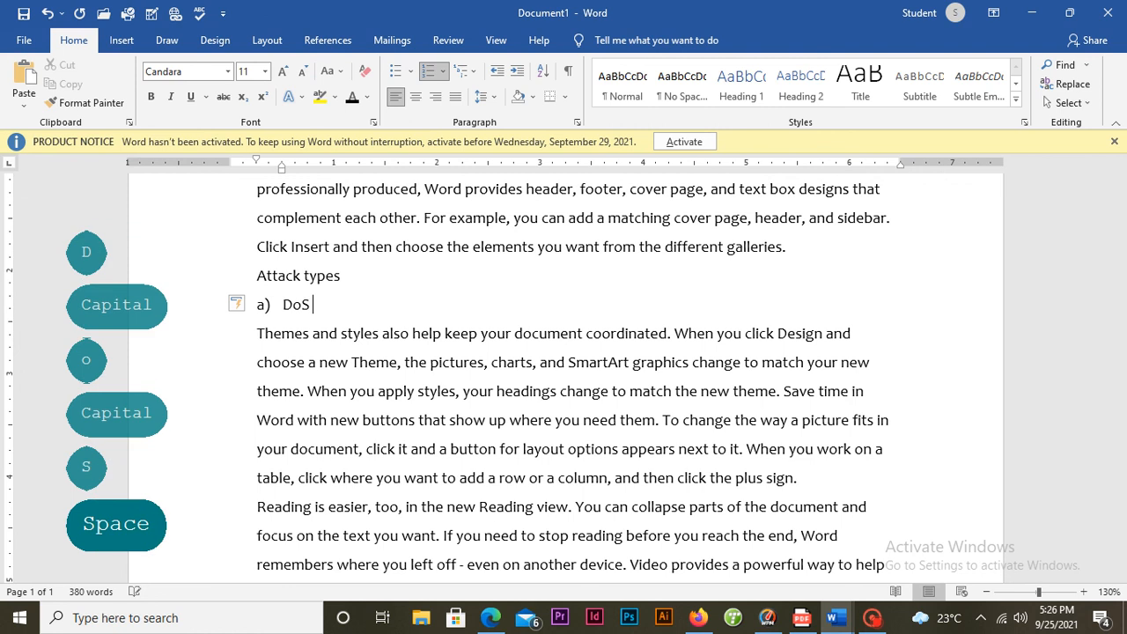
pyautogui.write('Attack')
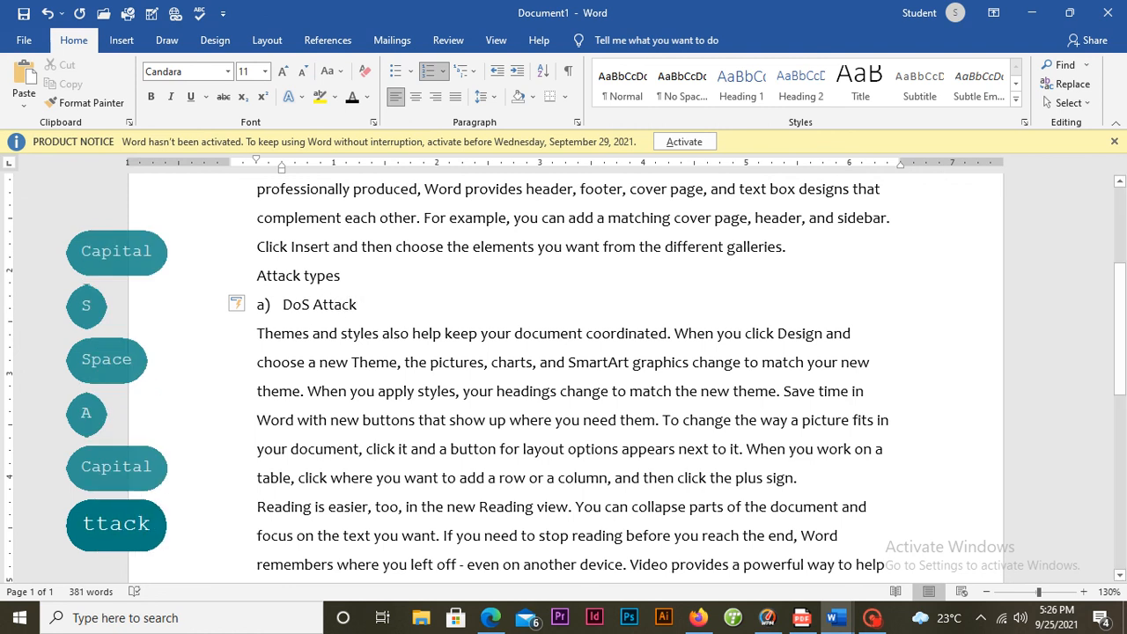
# Add the lettered subheading "b) Man in the middle attack" on a new line below the paragraph ending "plus sign".
pyautogui.click(822, 474)
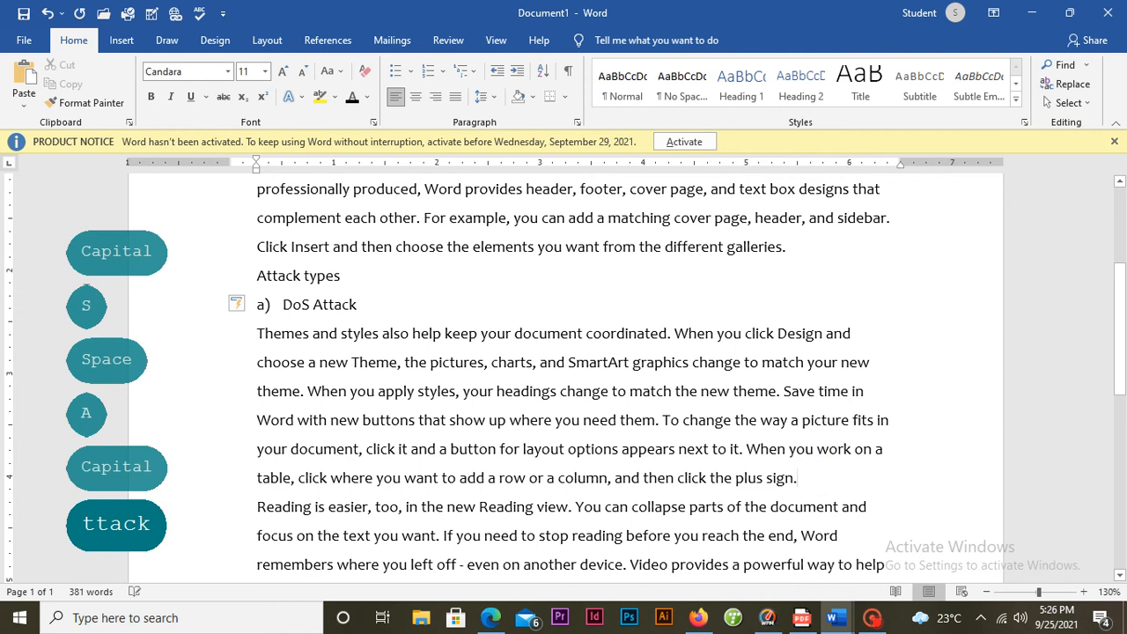
pyautogui.press('Return')
pyautogui.write('b')
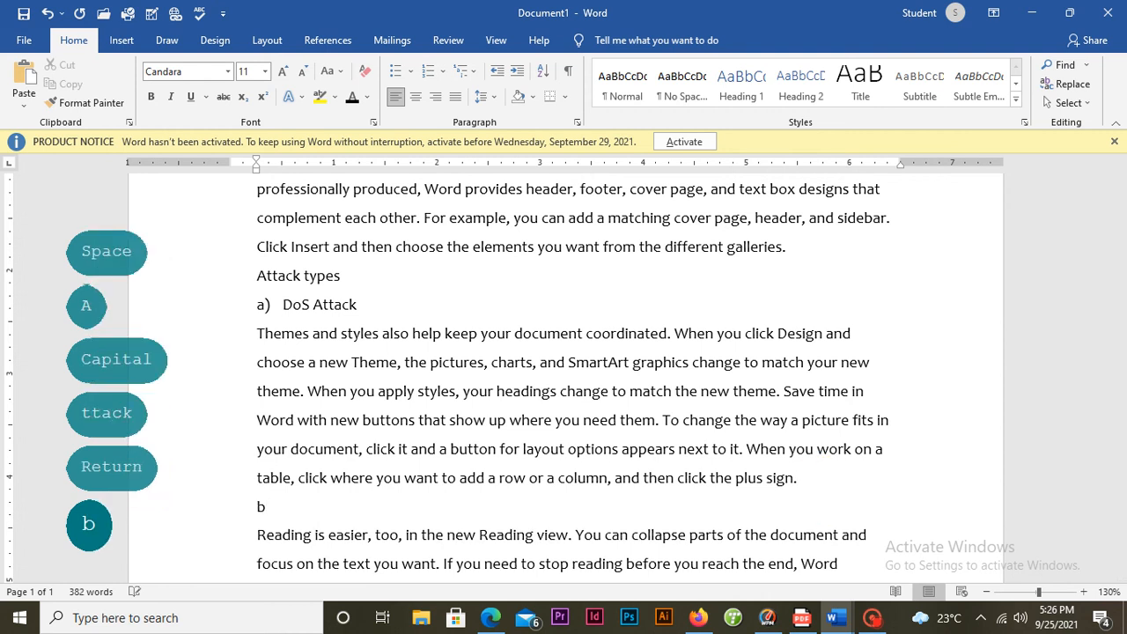
pyautogui.write(') M')
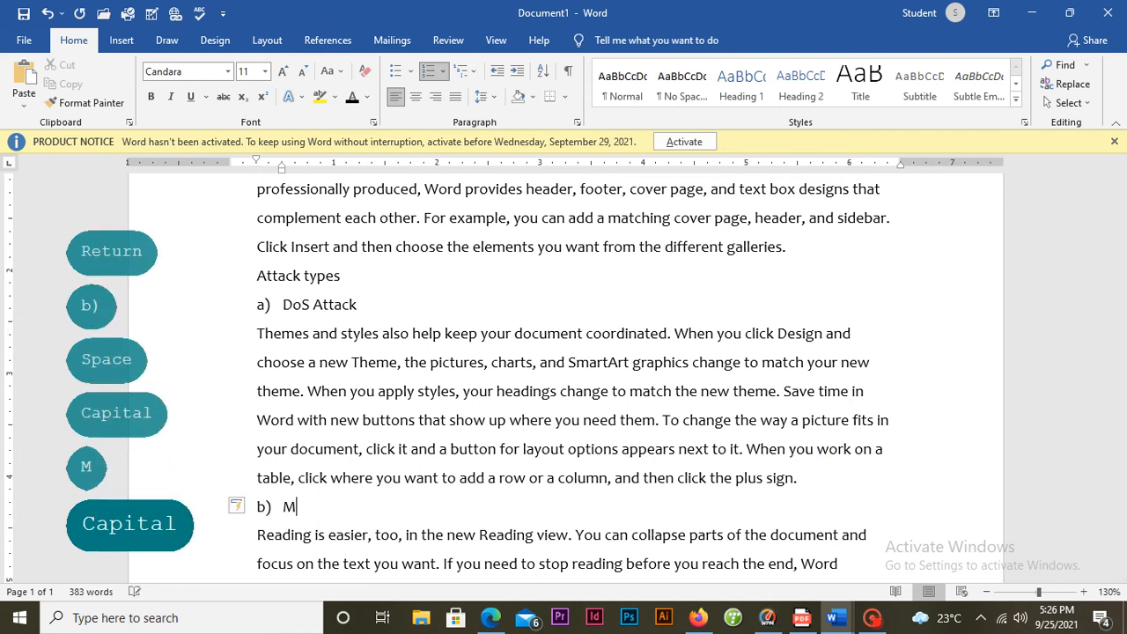
pyautogui.write('an i')
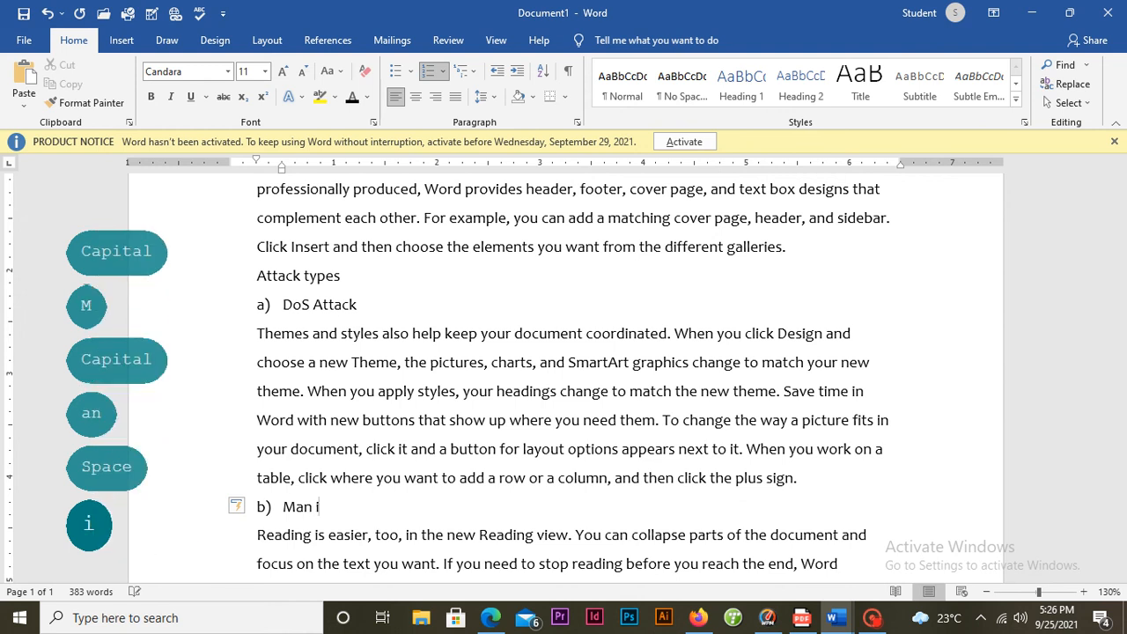
pyautogui.write('n the m')
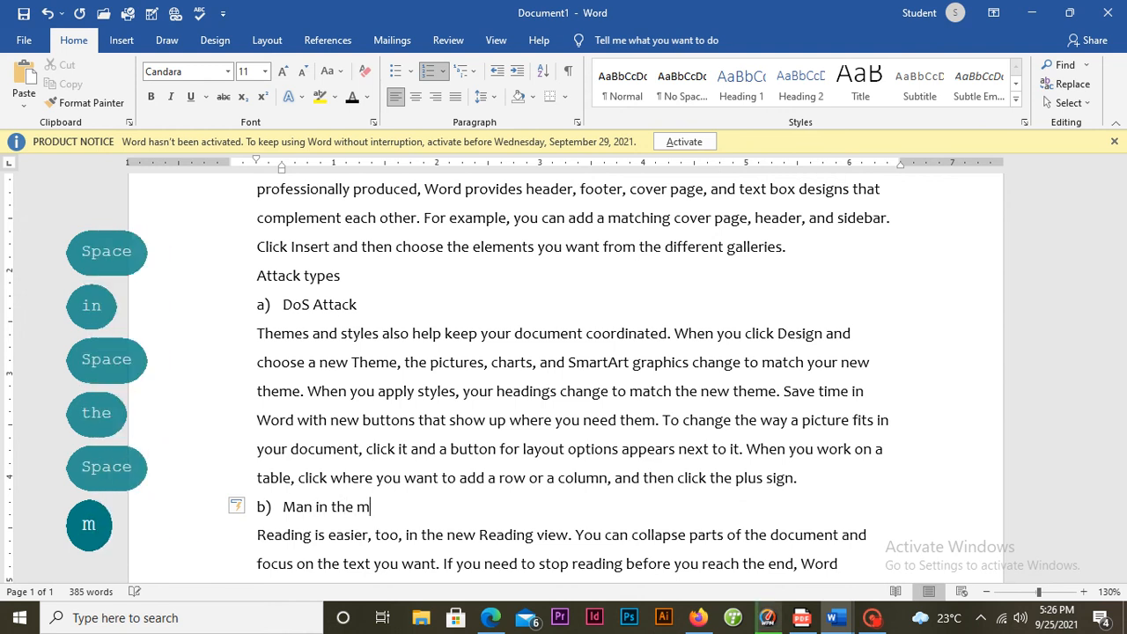
pyautogui.write('iddlwe')
pyautogui.press('BackSpace')
pyautogui.press('BackSpace')
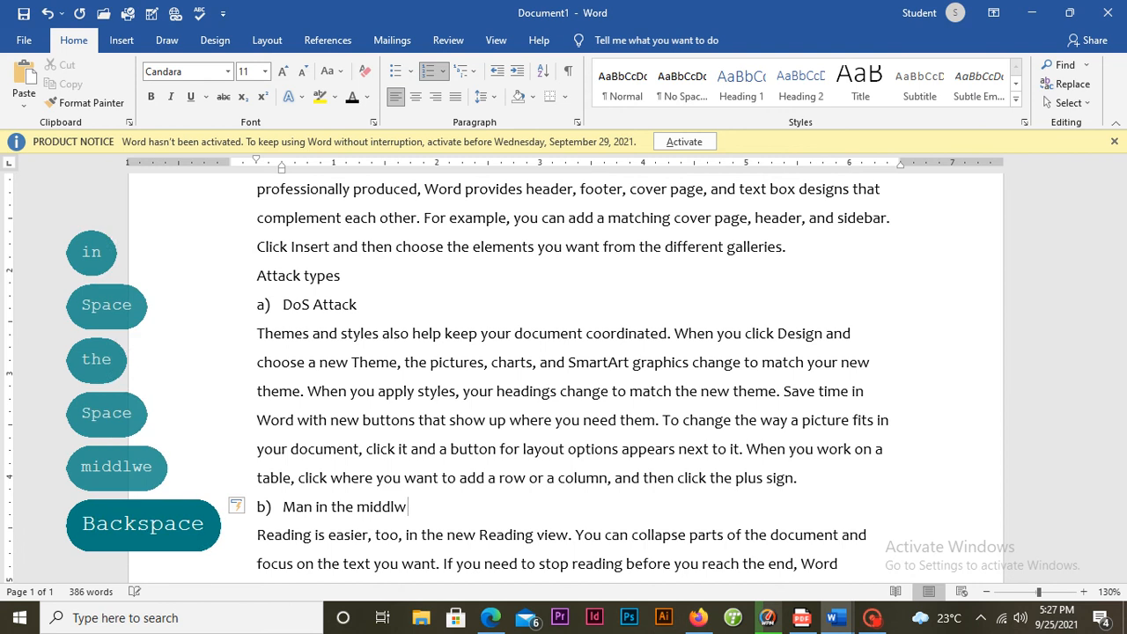
pyautogui.write('e attack')
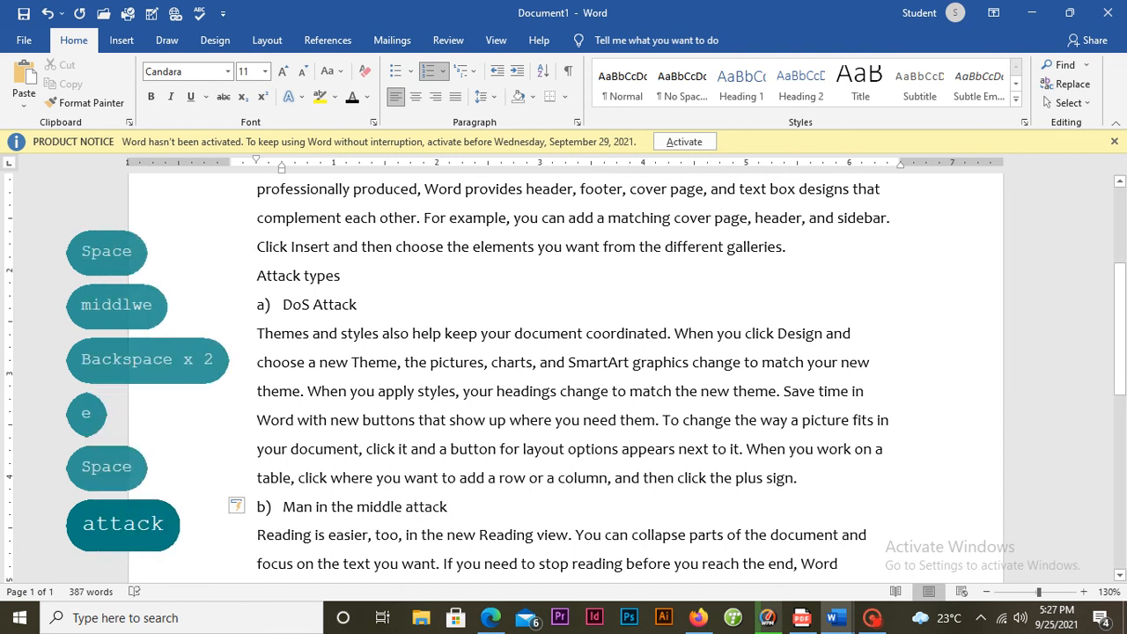
# Review the title "Cyber Security" and the lettered subheadings under "Attack types".
pyautogui.click(612, 450)
pyautogui.scroll(-4, 612, 449)
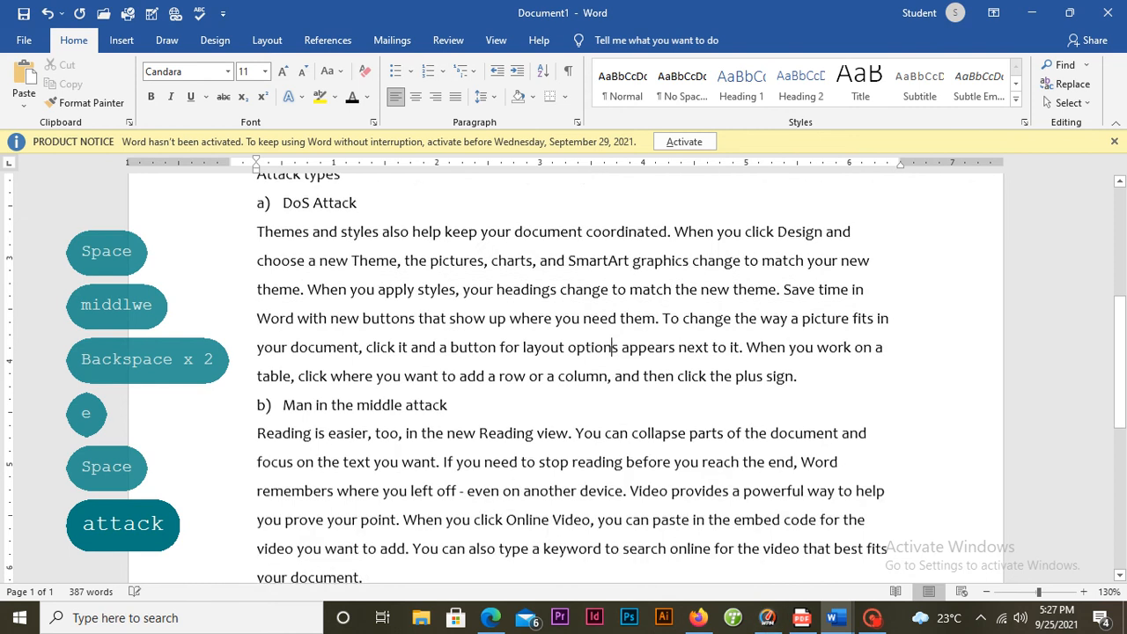
pyautogui.scroll(8, 564, 379)
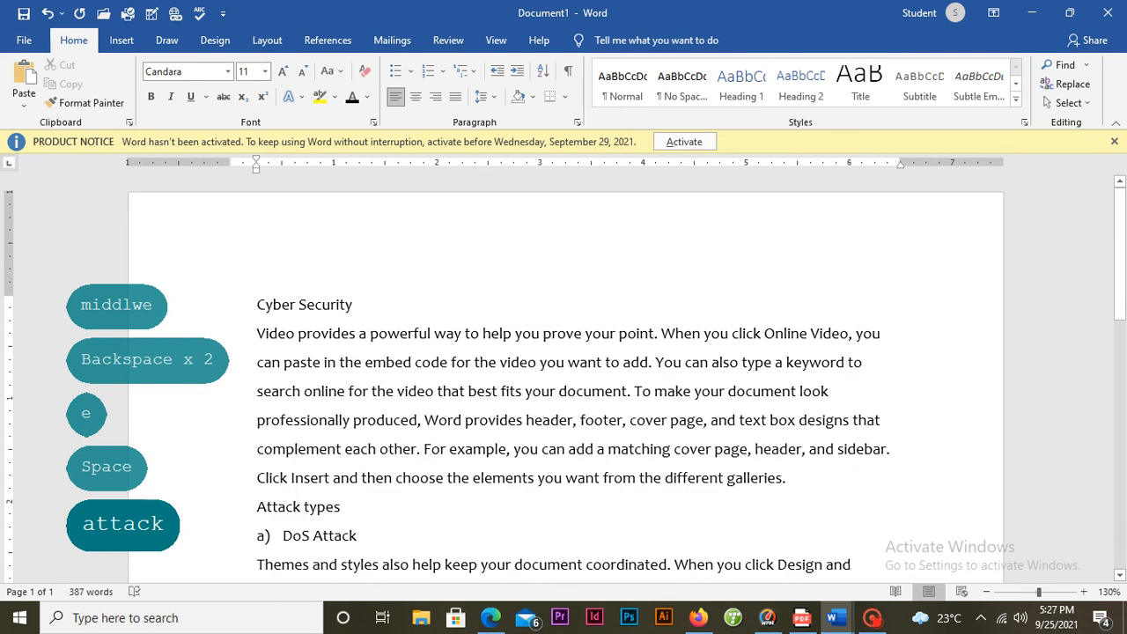
pyautogui.moveTo(353, 304); pyautogui.dragTo(228, 307)
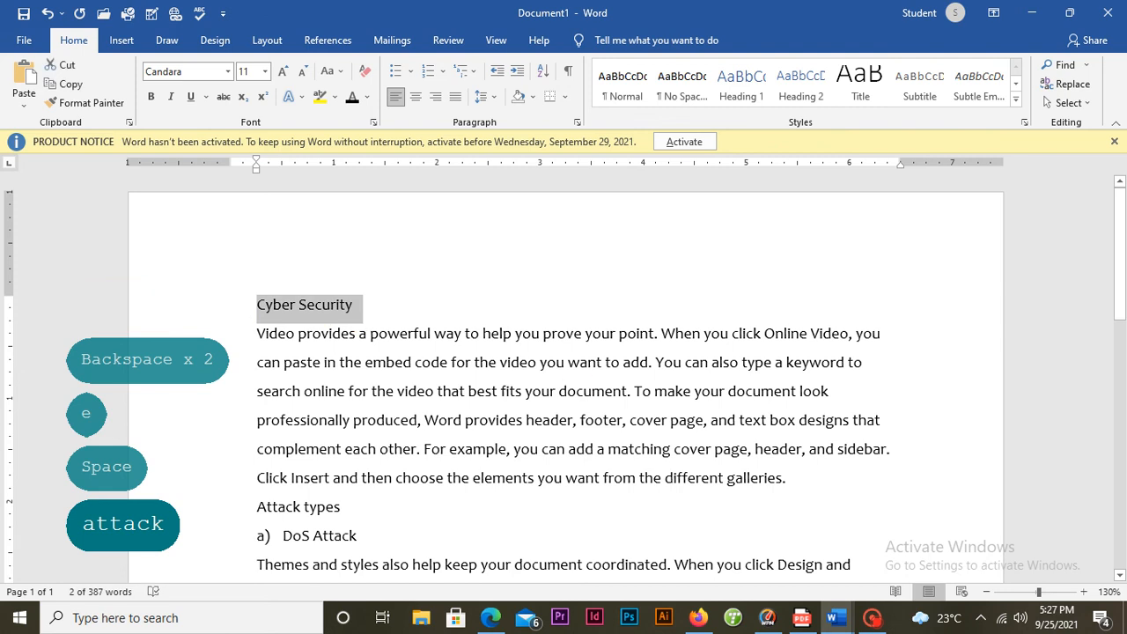
pyautogui.click(432, 302)
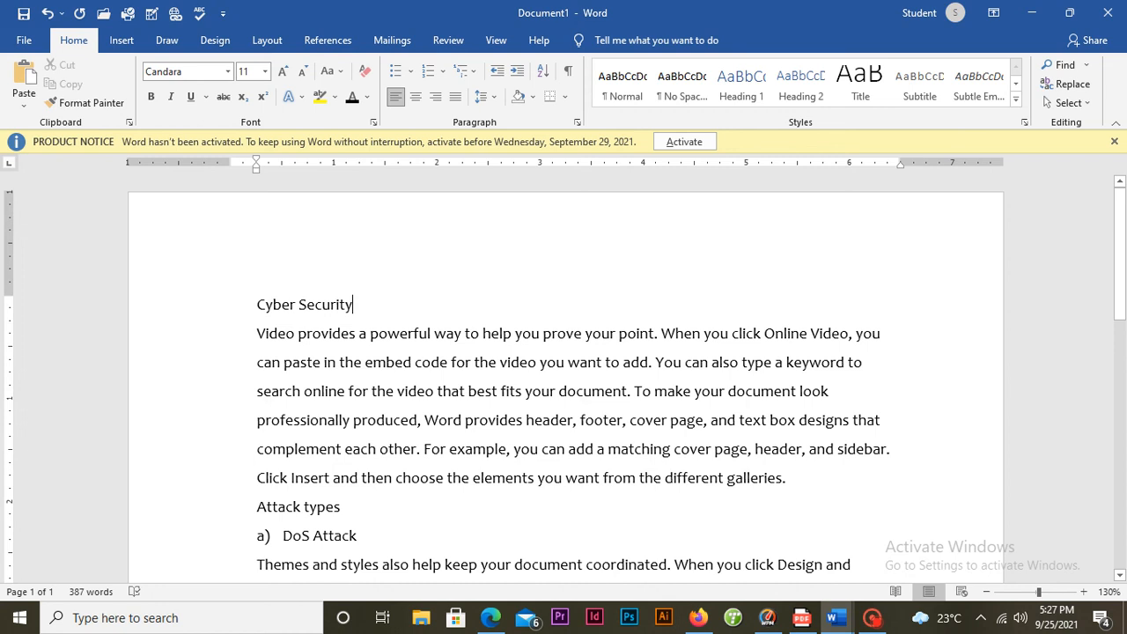
pyautogui.scroll(-2, 563, 379)
pyautogui.moveTo(368, 420); pyautogui.dragTo(260, 420)
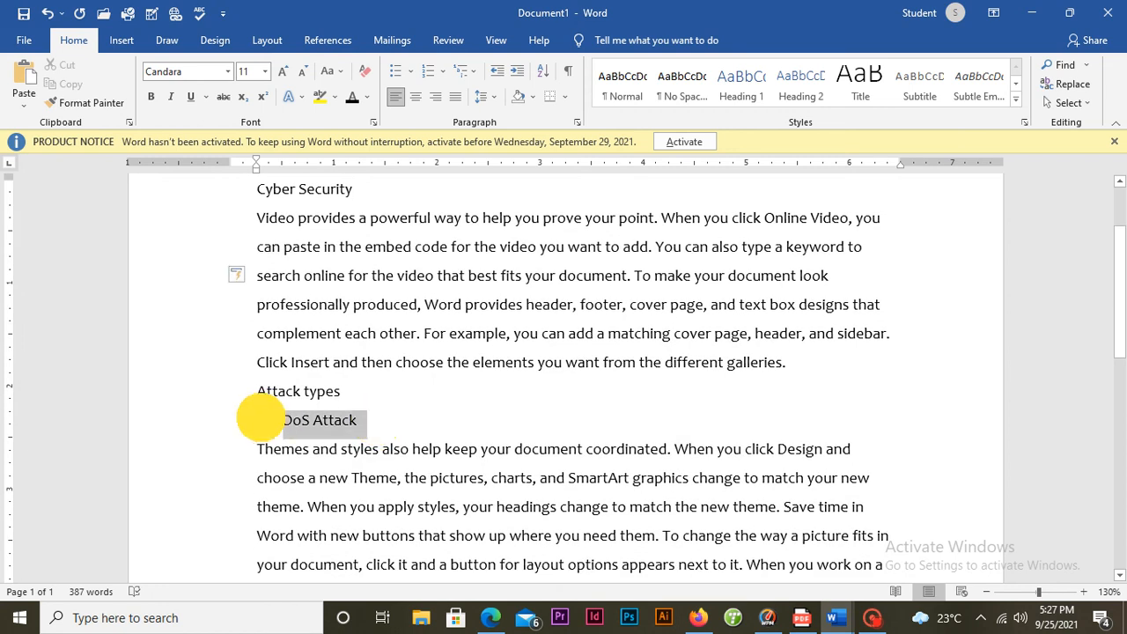
pyautogui.click(579, 249)
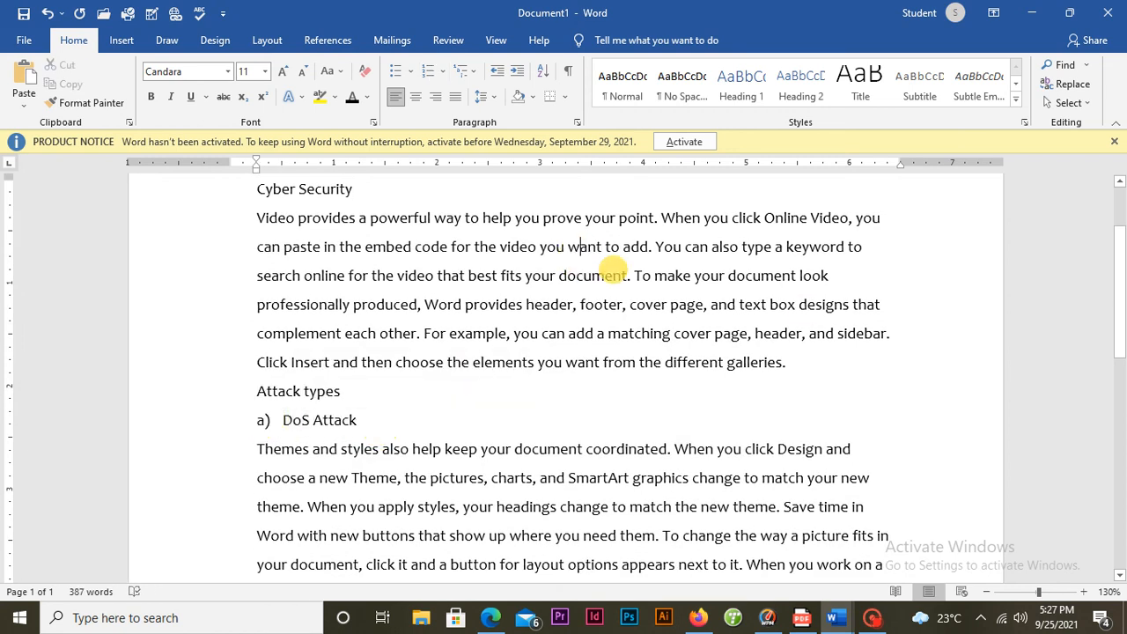
pyautogui.scroll(2, 614, 265)
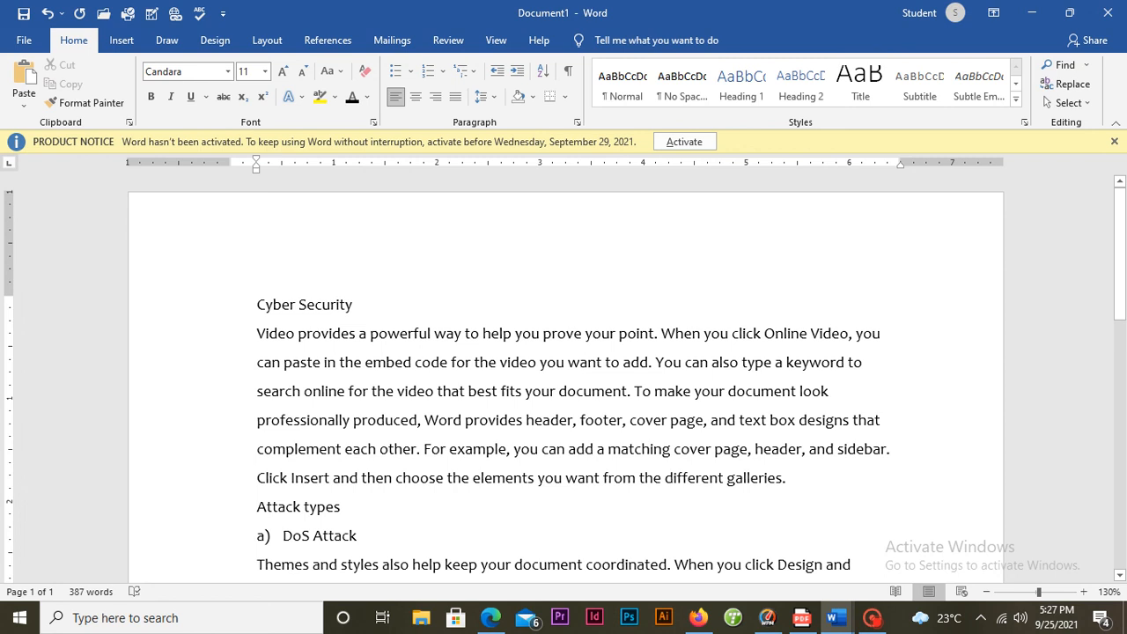
pyautogui.moveTo(358, 304); pyautogui.dragTo(251, 304)
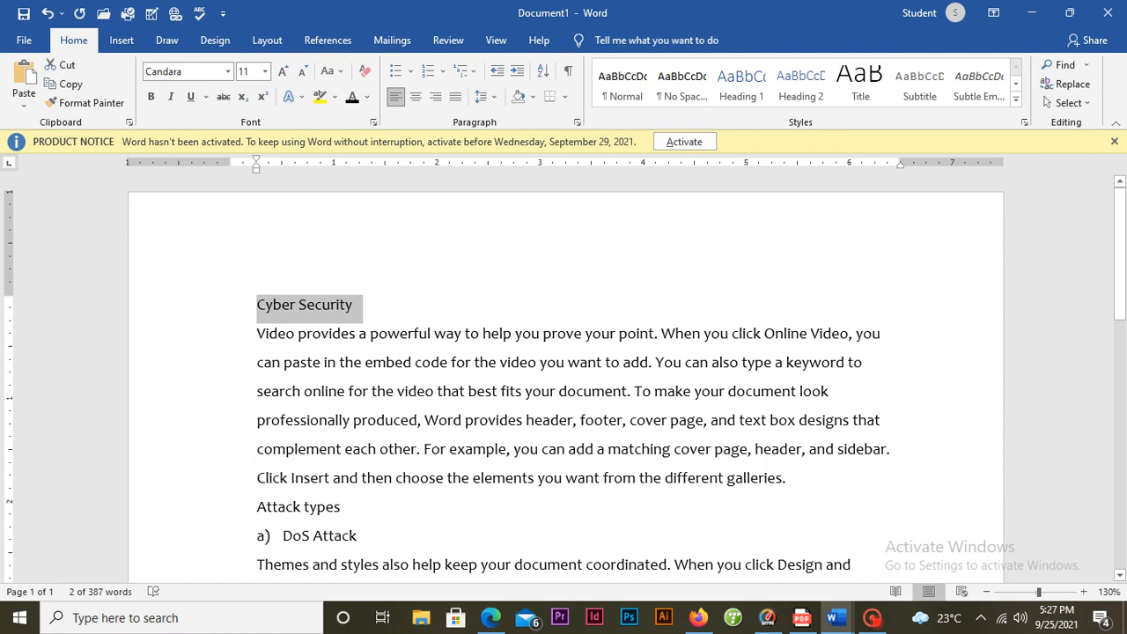
pyautogui.click(438, 331)
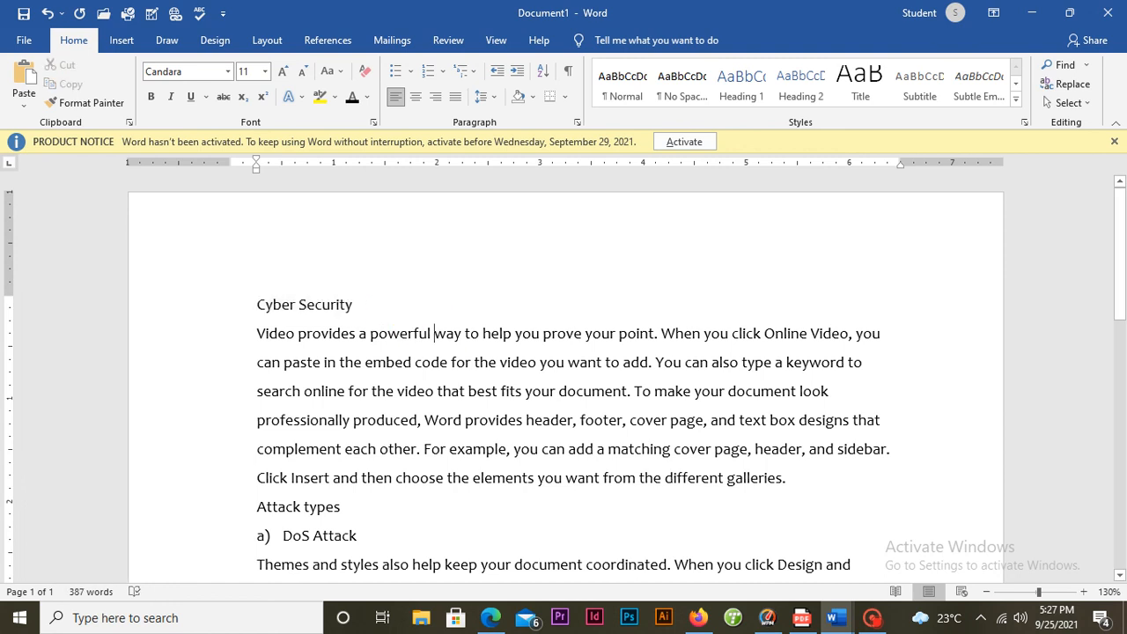
# Apply the Heading 1 style to "Cyber Security", "DoS Attack" and "Man in the middle attack" together.
pyautogui.moveTo(358, 310); pyautogui.dragTo(229, 298)
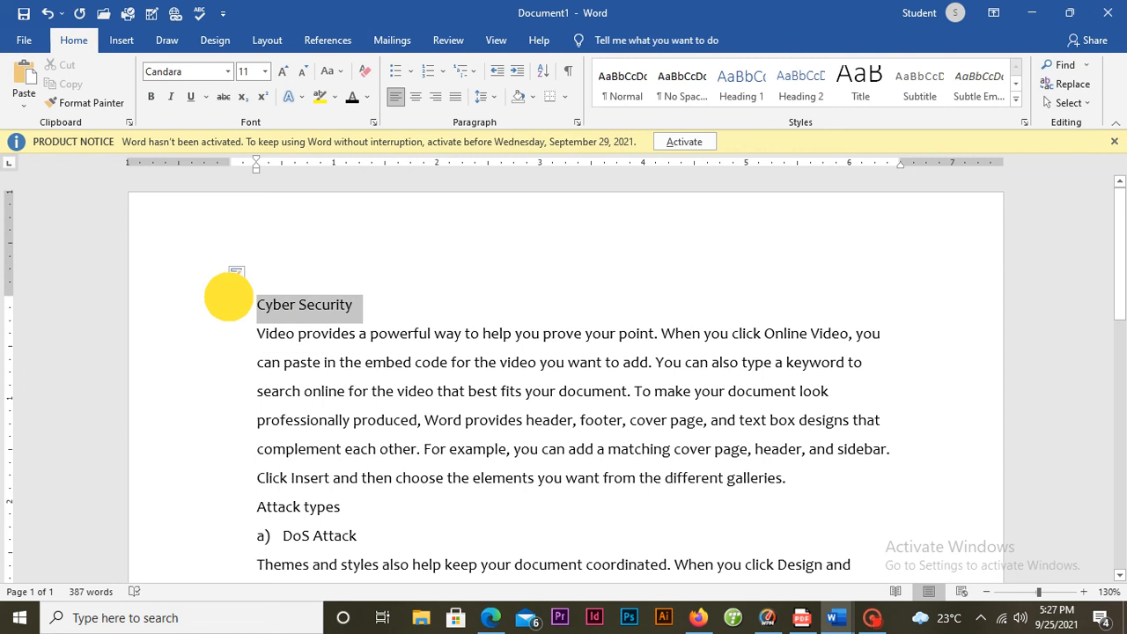
pyautogui.moveTo(229, 298); pyautogui.dragTo(229, 298)
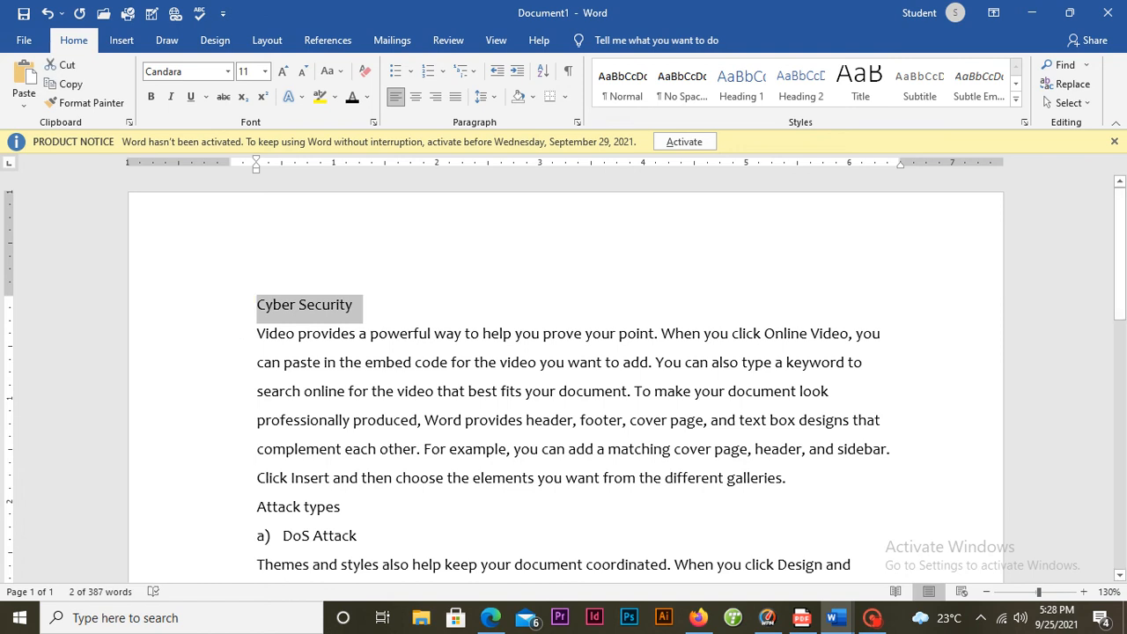
pyautogui.scroll(-2, 563, 378)
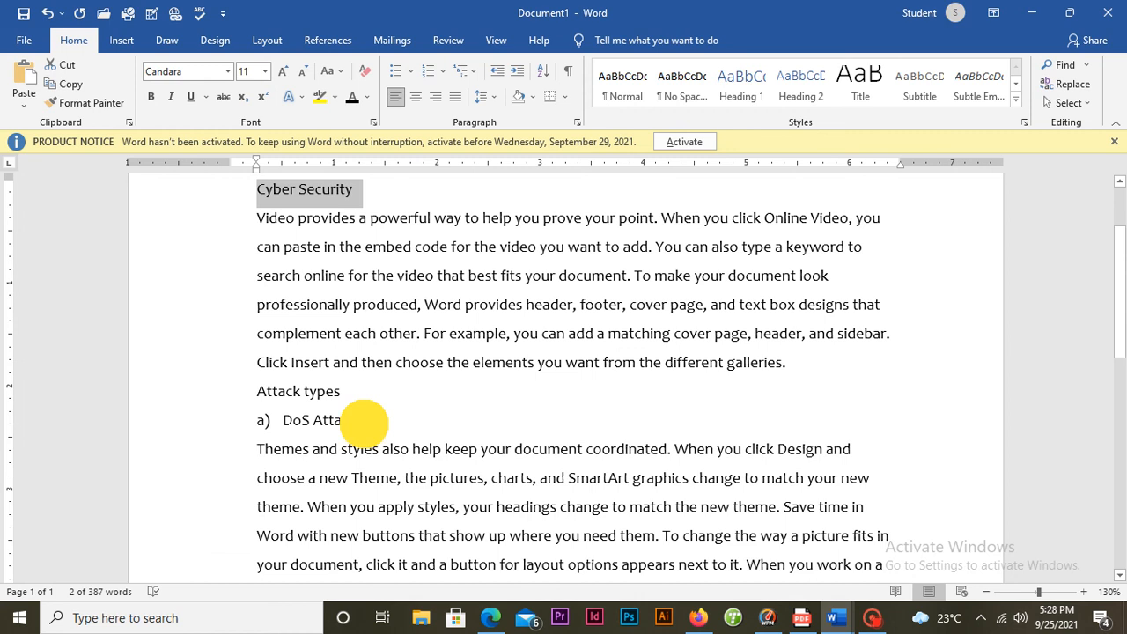
pyautogui.moveTo(360, 422); pyautogui.dragTo(300, 420)
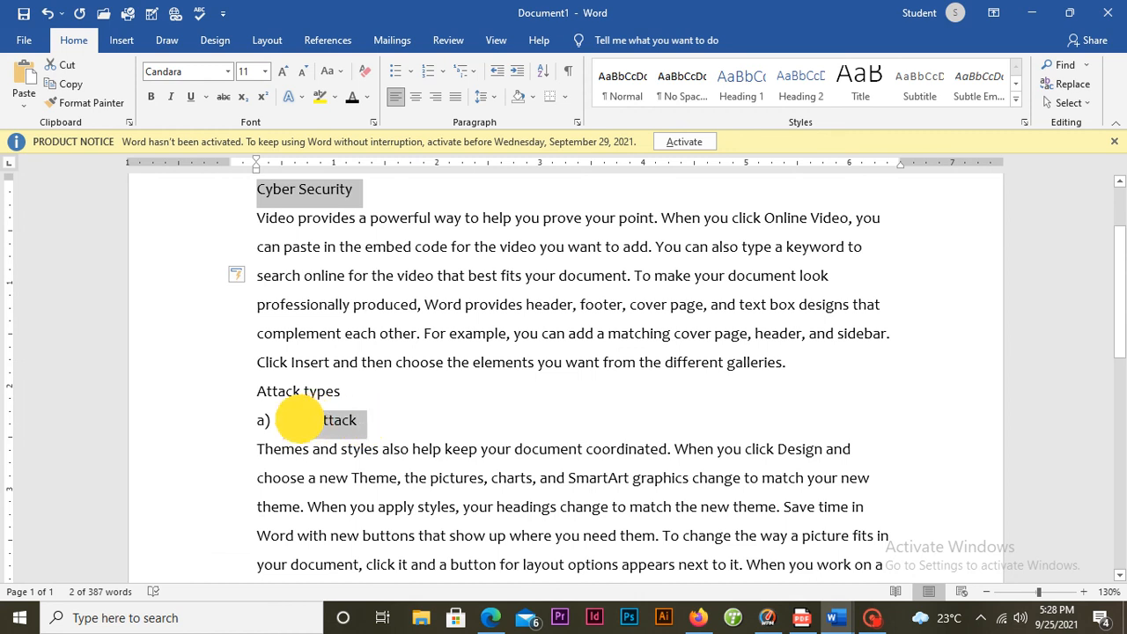
pyautogui.scroll(-4, 516, 447)
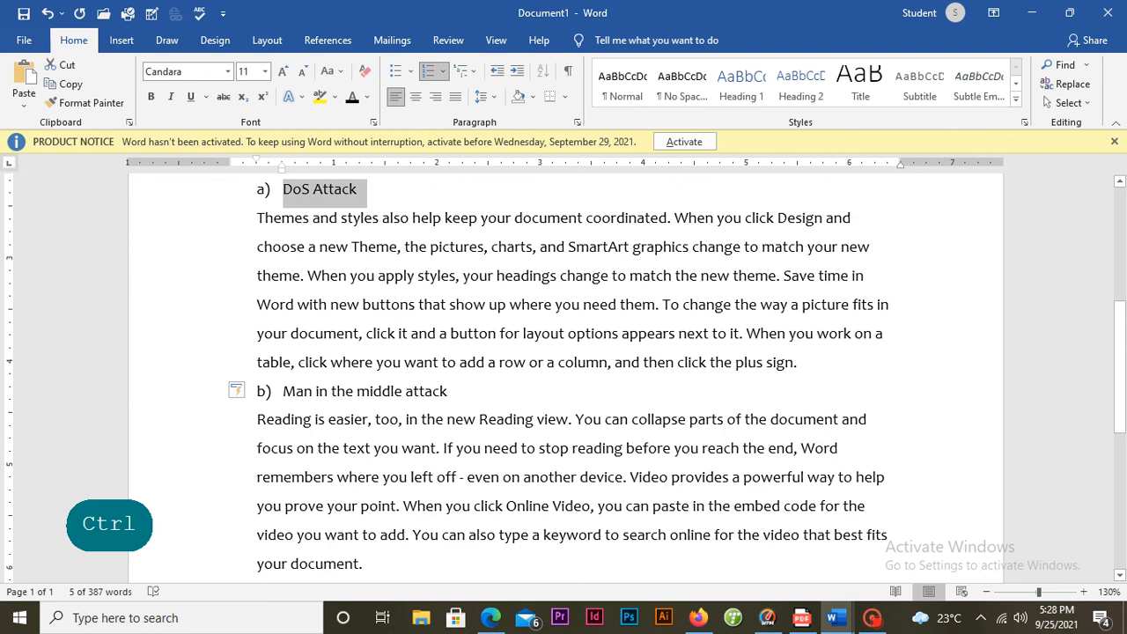
pyautogui.moveTo(399, 388); pyautogui.dragTo(300, 389)
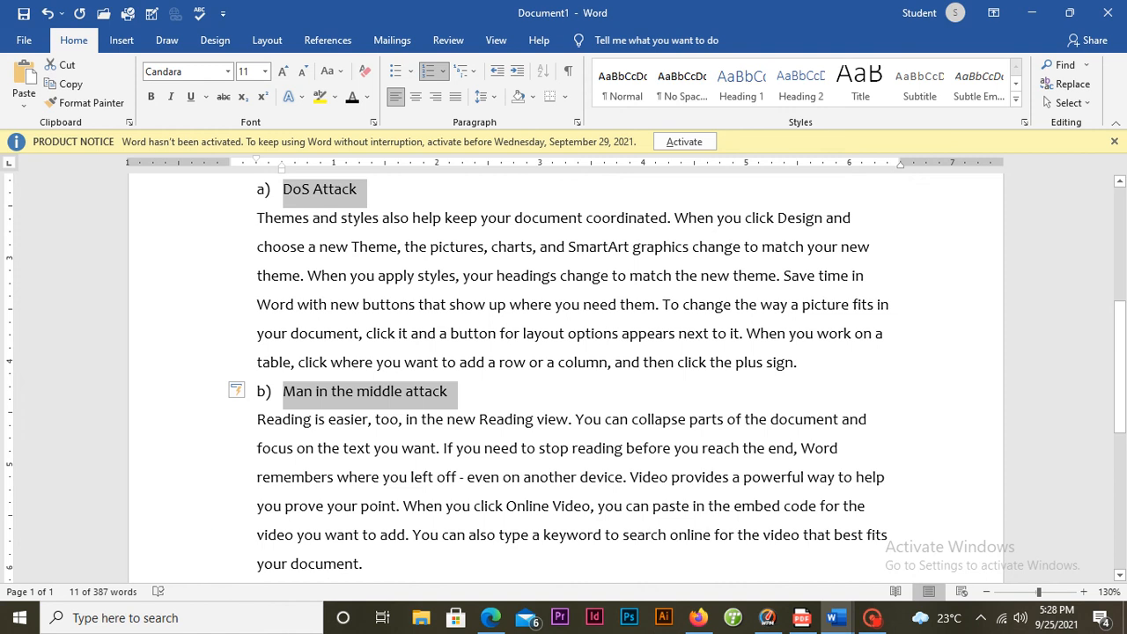
pyautogui.click(742, 83)
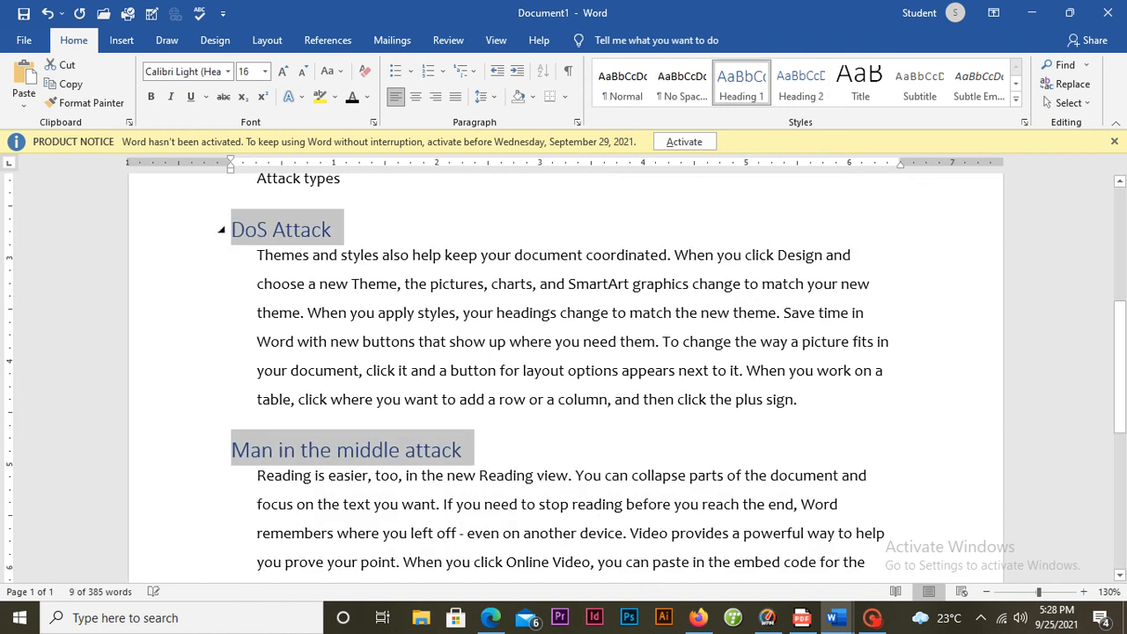
pyautogui.click(498, 313)
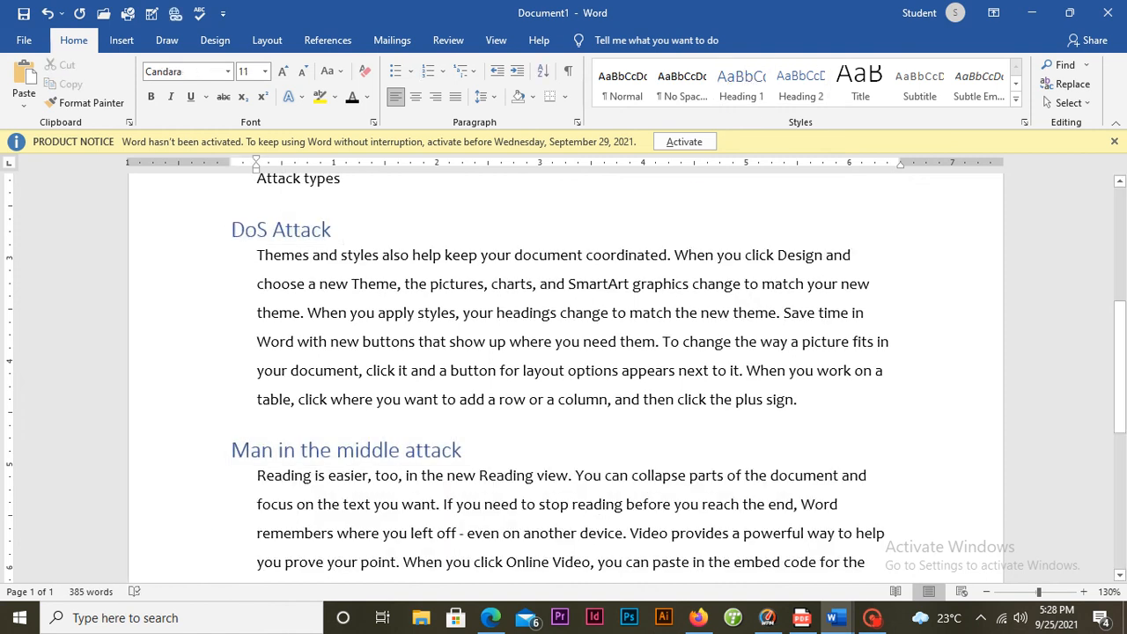
# Insert the Automatic Table 2 table of contents before the heading "Cyber Security".
pyautogui.scroll(4, 563, 379)
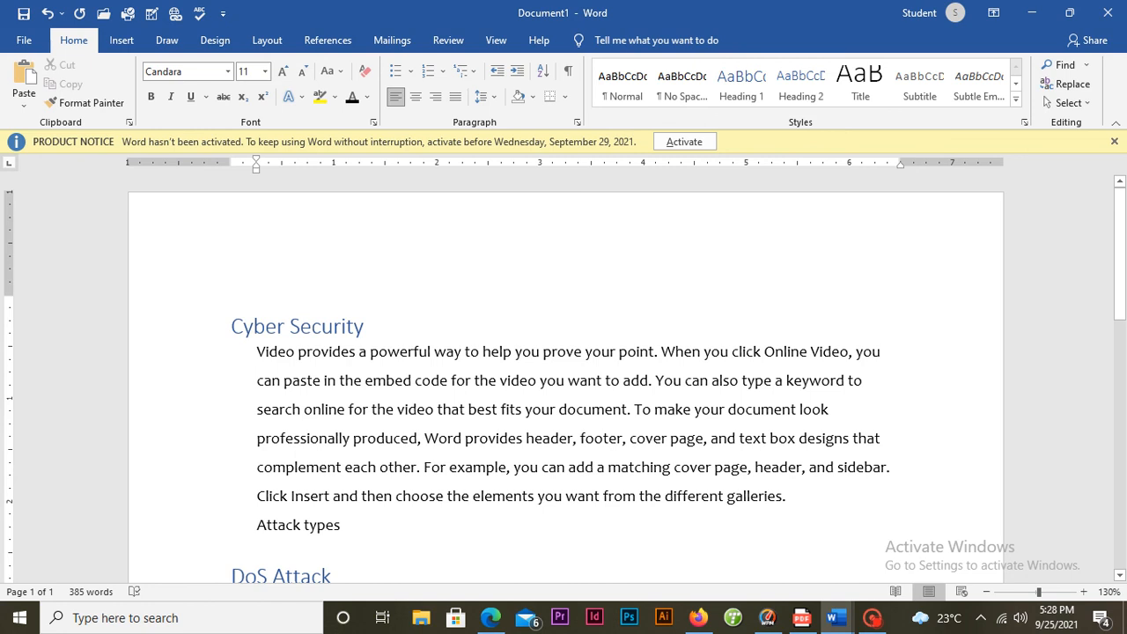
pyautogui.click(232, 322)
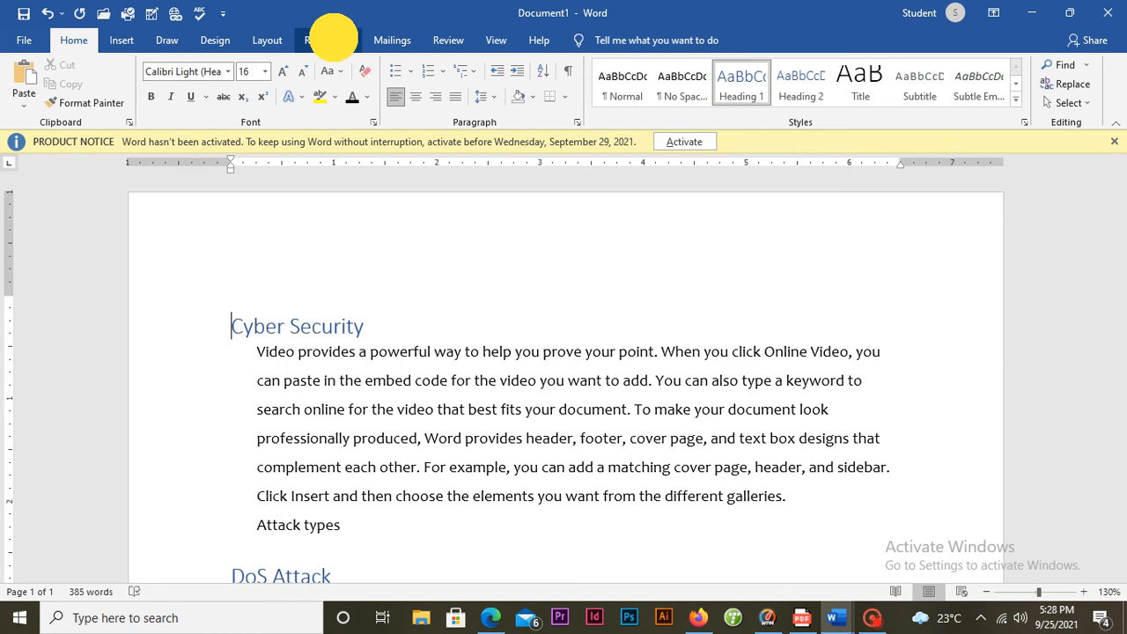
pyautogui.click(327, 40)
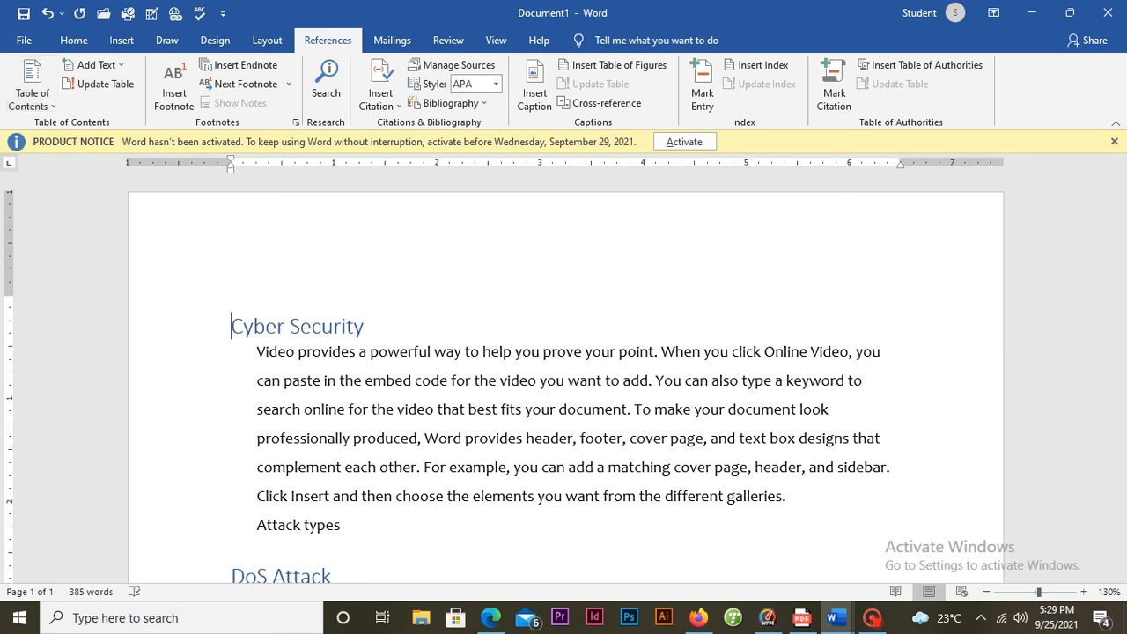
pyautogui.click(32, 84)
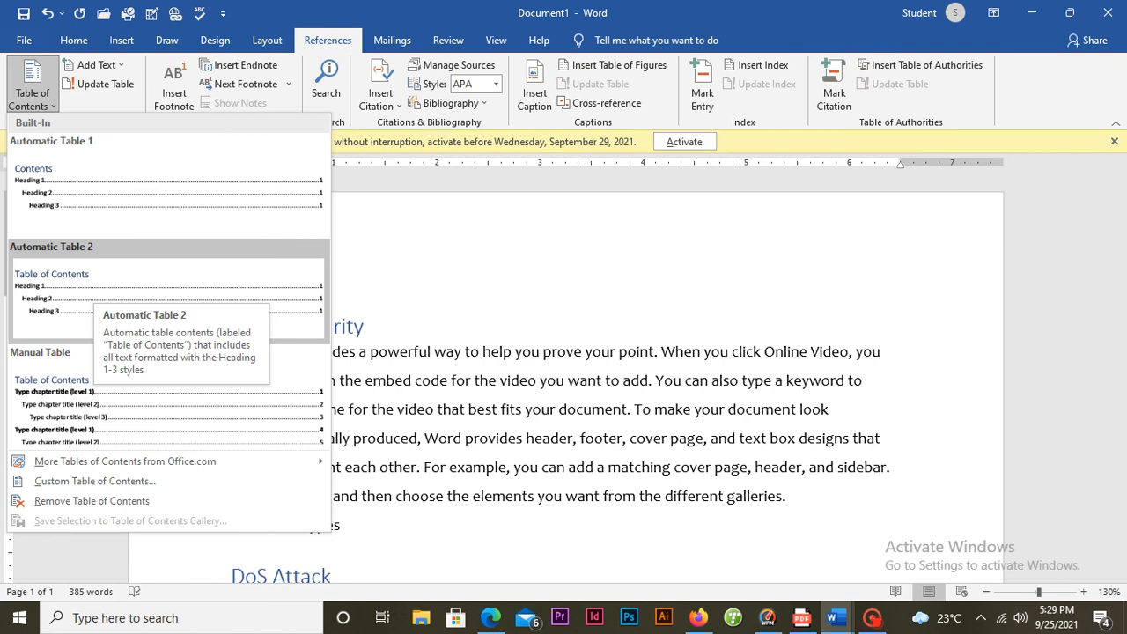
pyautogui.click(93, 276)
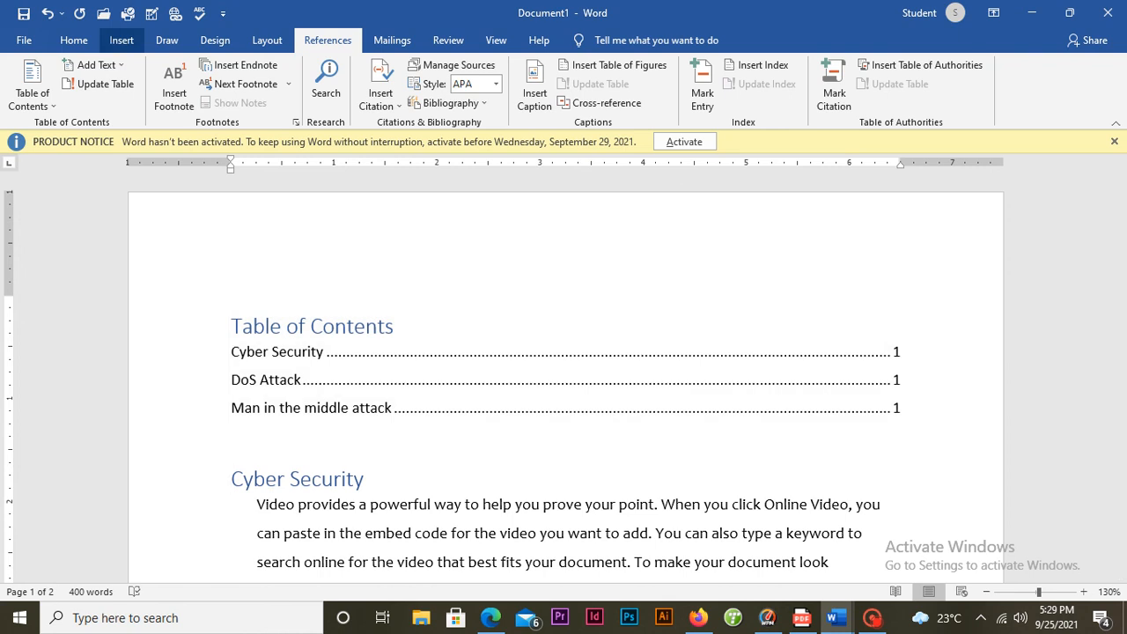
# Insert a page break between the table of contents and the "Cyber Security" heading.
pyautogui.click(122, 37)
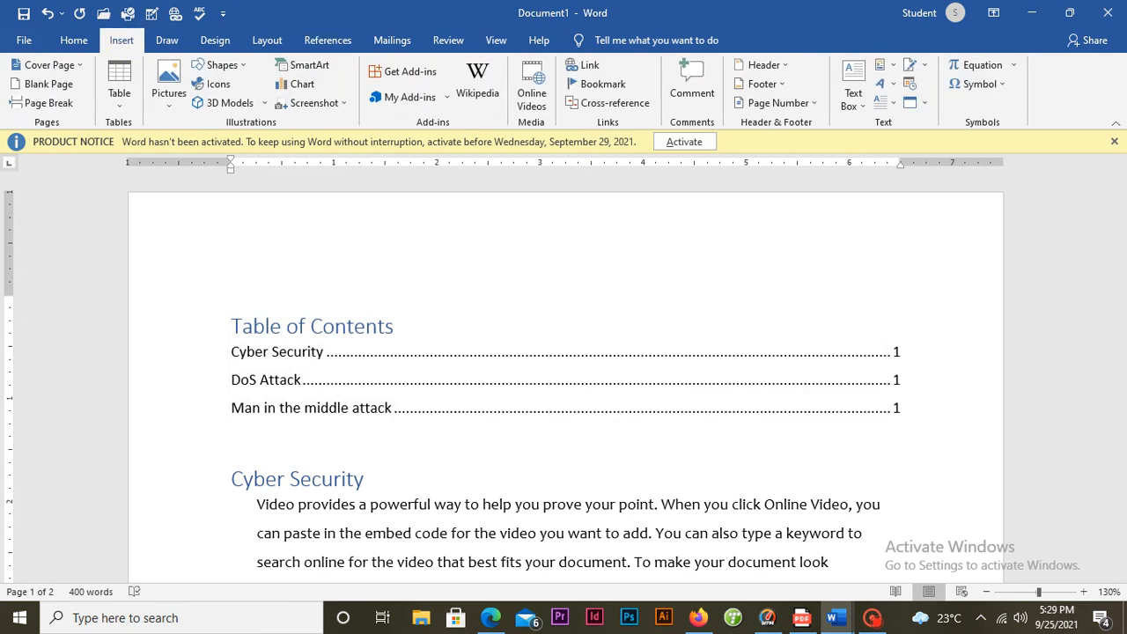
pyautogui.click(43, 103)
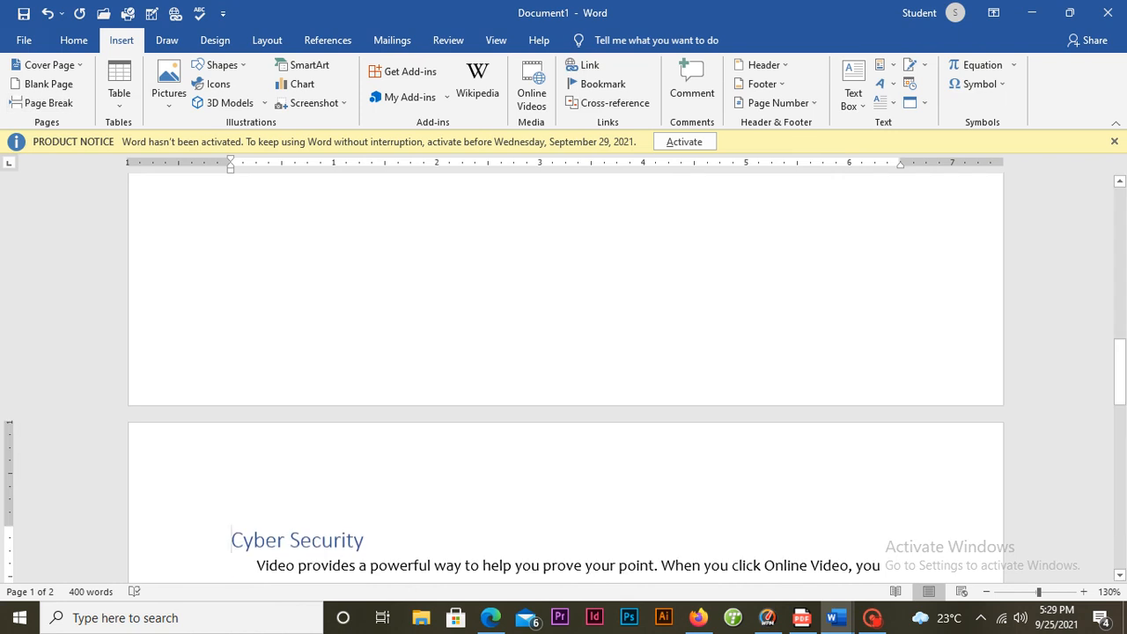
pyautogui.scroll(5, 564, 370)
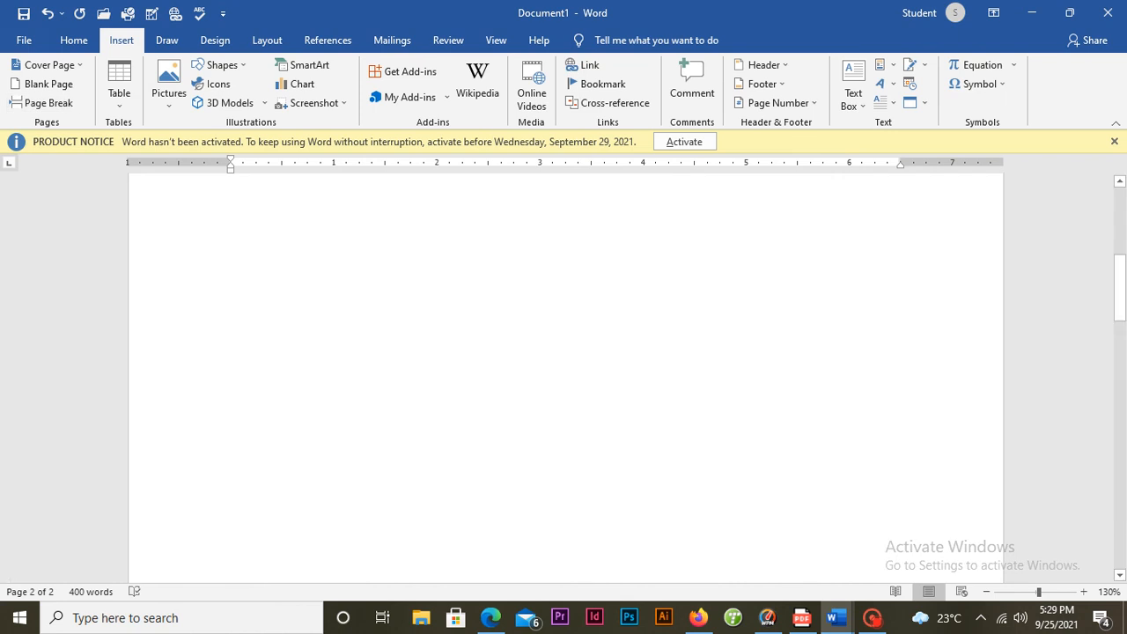
pyautogui.scroll(3, 563, 370)
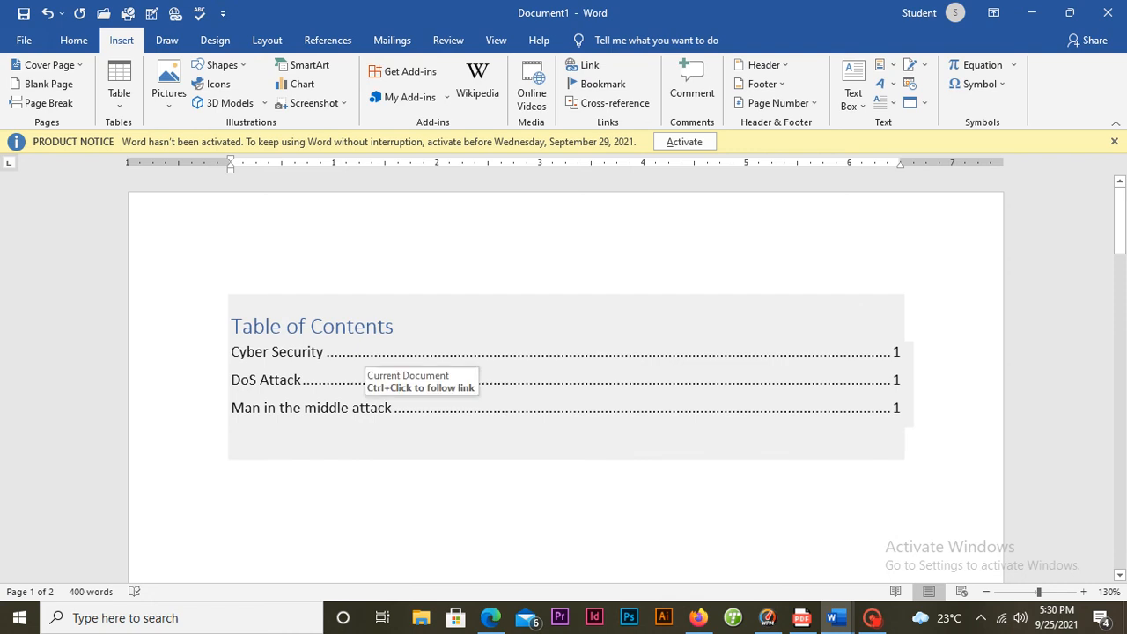
# Follow the "DoS Attack" entry in the table of contents to its heading, and select that heading.
pyautogui.scroll(-4, 361, 379)
pyautogui.scroll(4, 361, 378)
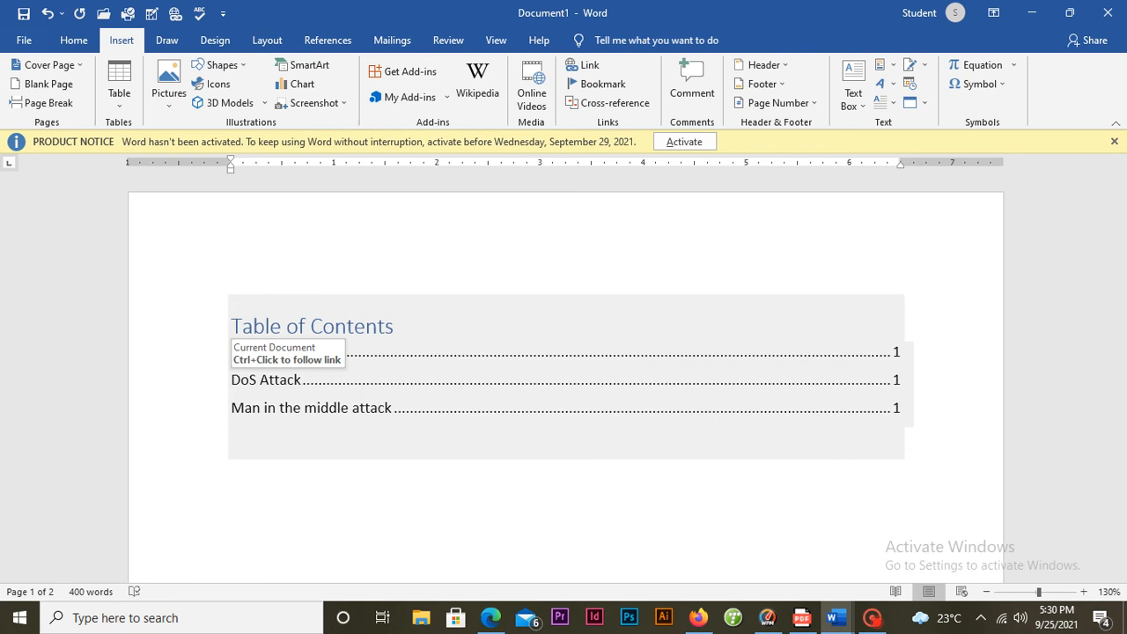
pyautogui.tripleClick(310, 380)
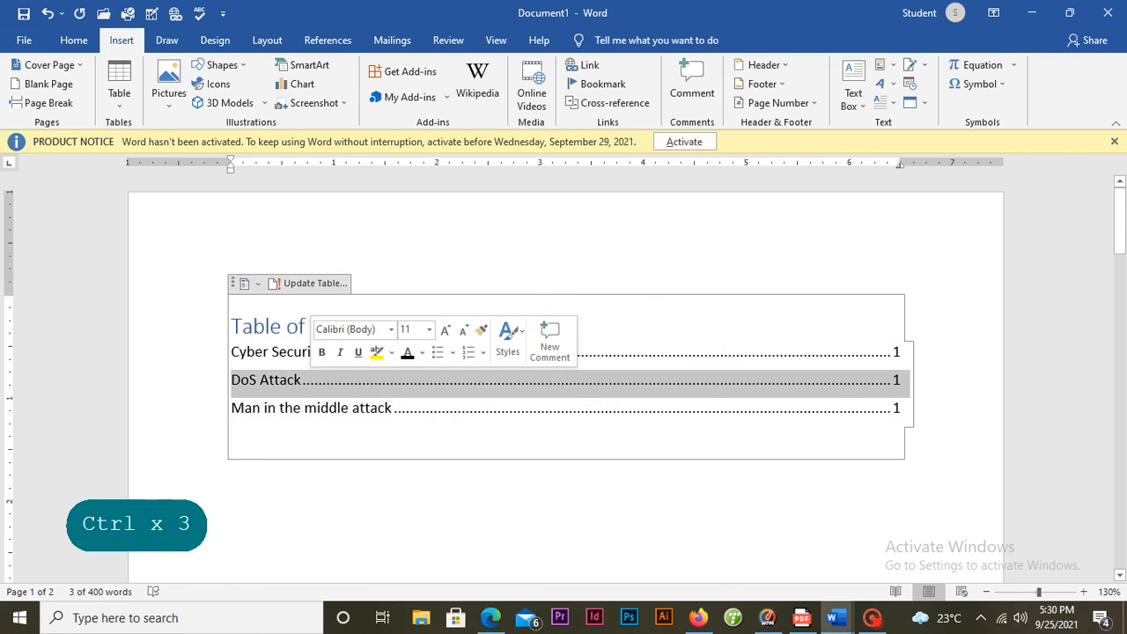
pyautogui.keyDown('ctrl'); pyautogui.click(310, 380); pyautogui.keyUp('ctrl')
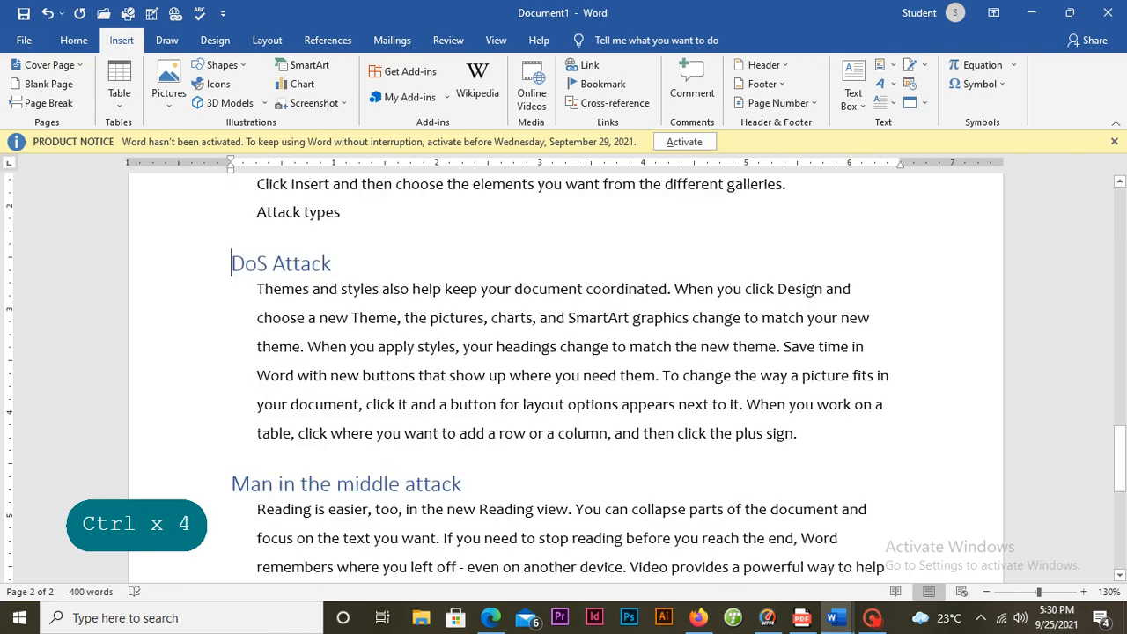
pyautogui.tripleClick(234, 265)
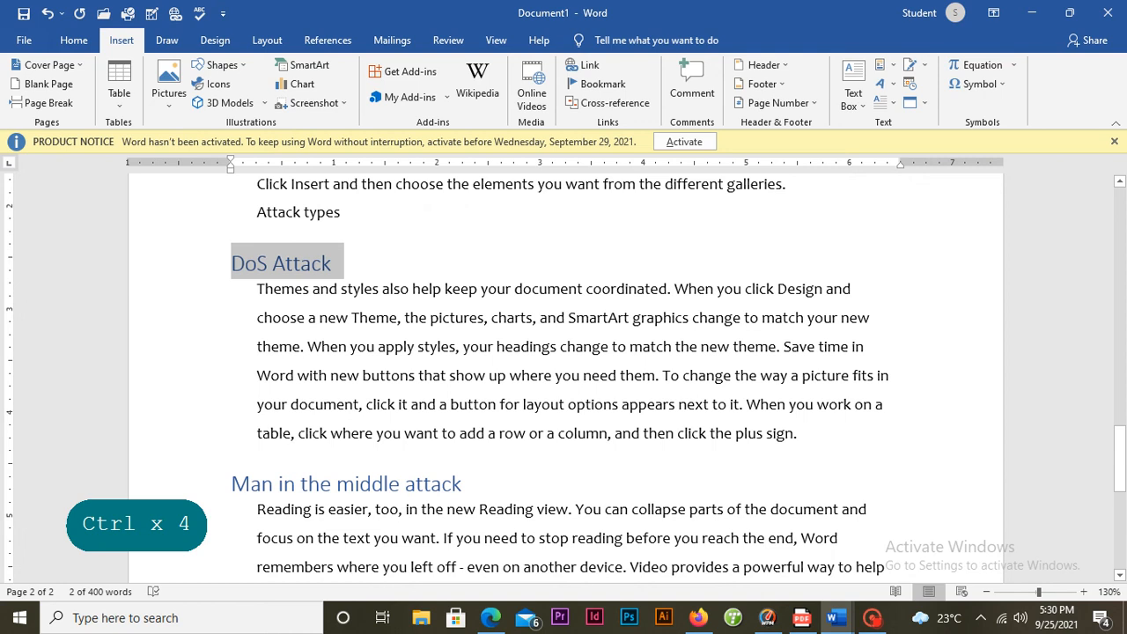
pyautogui.moveTo(1120, 472); pyautogui.dragTo(1109, 426)
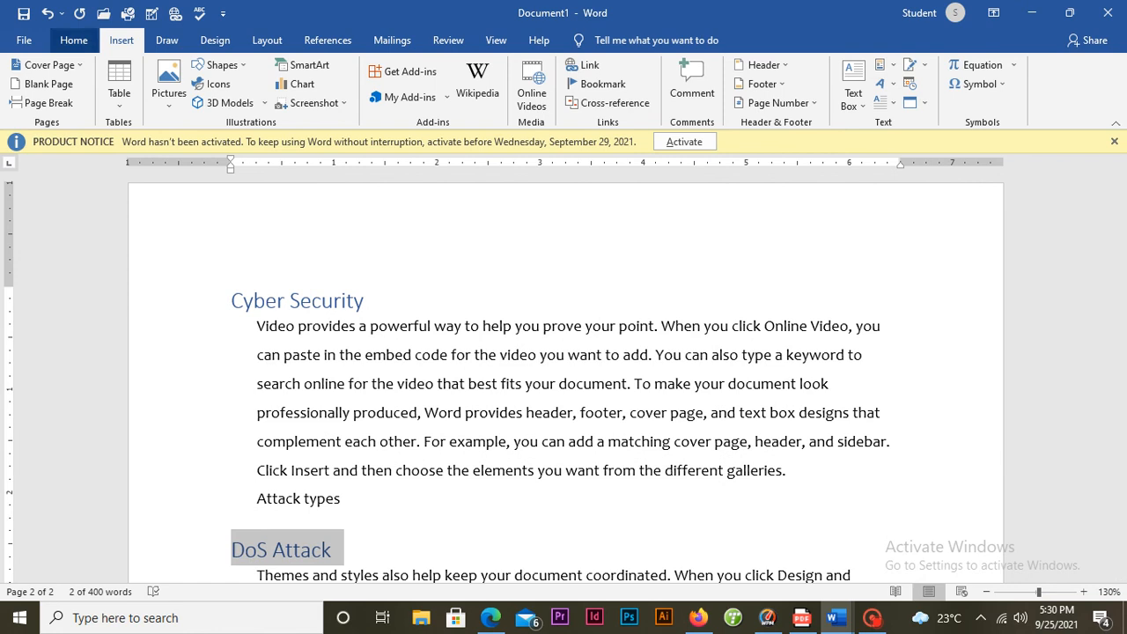
# Select the word "Video" at the start of the first paragraph and search the document for it.
pyautogui.click(74, 41)
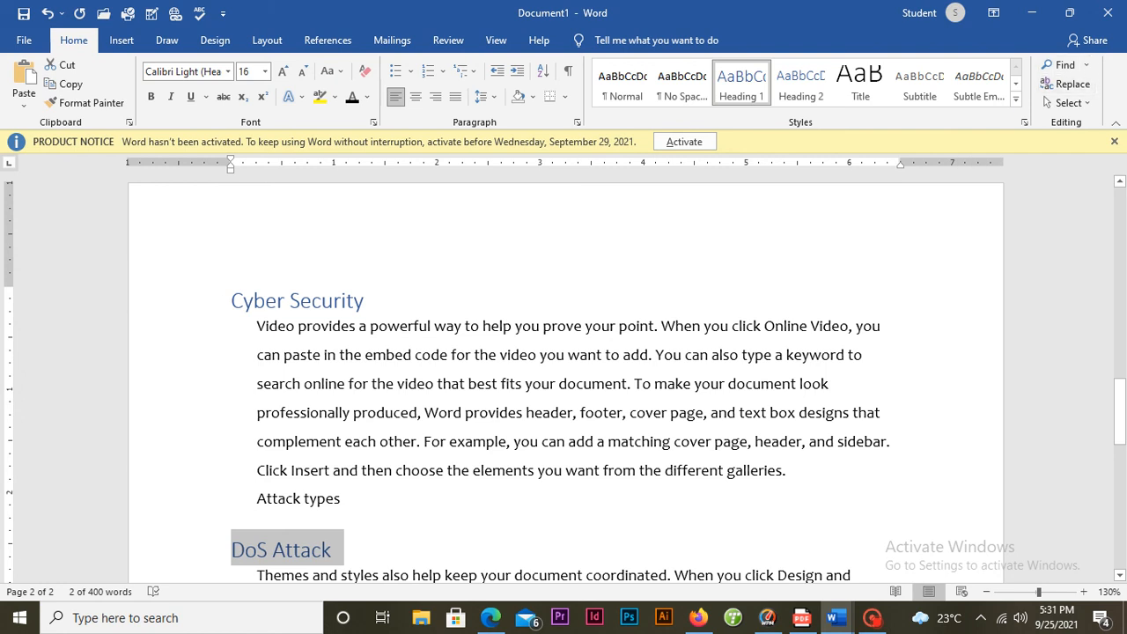
pyautogui.moveTo(257, 326); pyautogui.dragTo(289, 330)
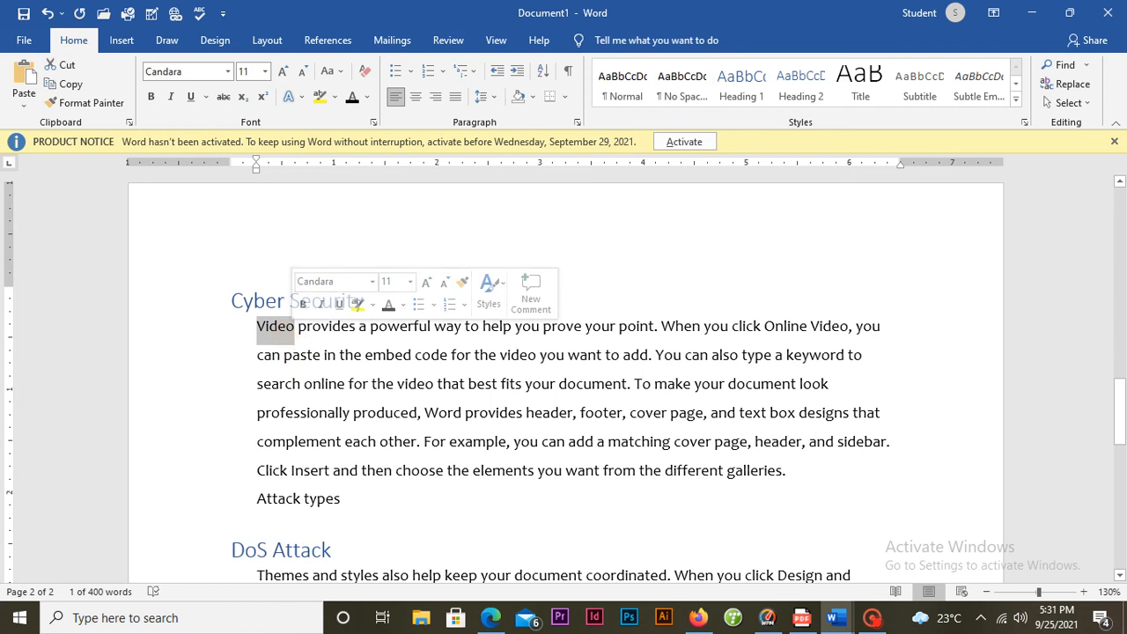
pyautogui.click(262, 328)
pyautogui.moveTo(264, 328); pyautogui.dragTo(299, 332)
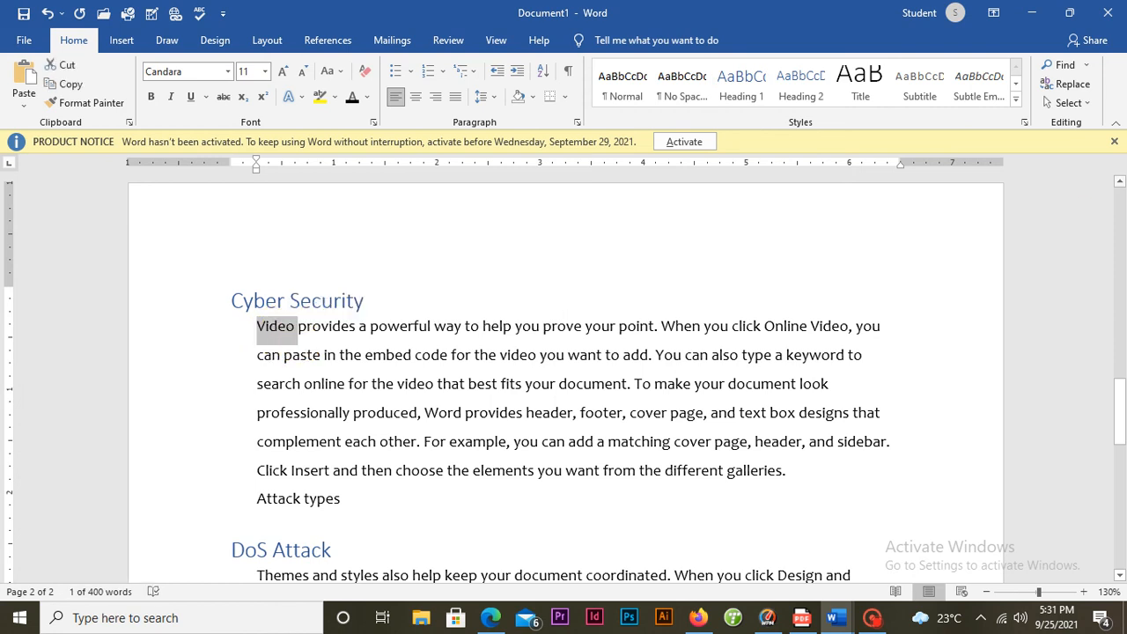
pyautogui.click(1064, 65)
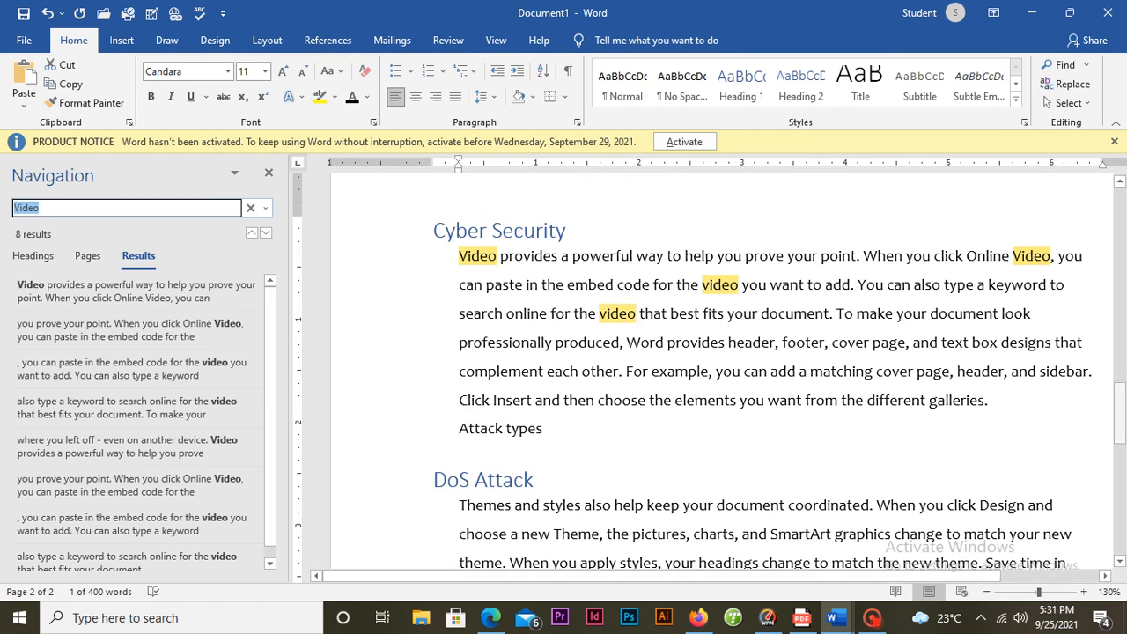
pyautogui.moveTo(1120, 414)
pyautogui.mouseDown()
pyautogui.moveTo(1112, 478)
pyautogui.moveTo(1112, 401)
pyautogui.mouseUp()
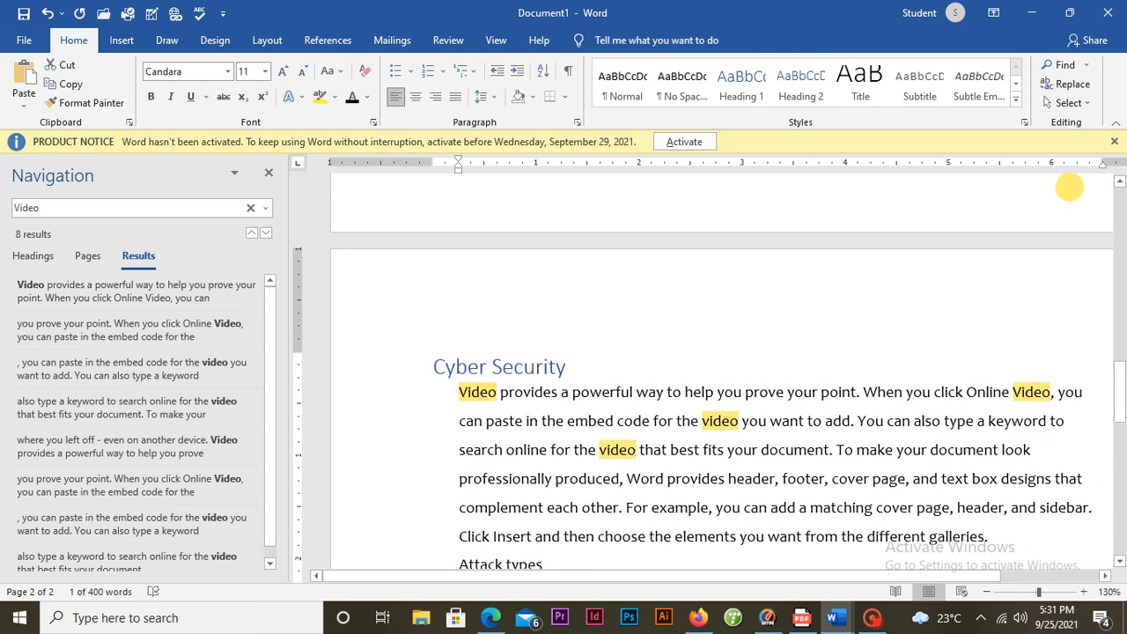
# Open Find and Replace for the word "Video", ready for a replacement word.
pyautogui.click(1068, 84)
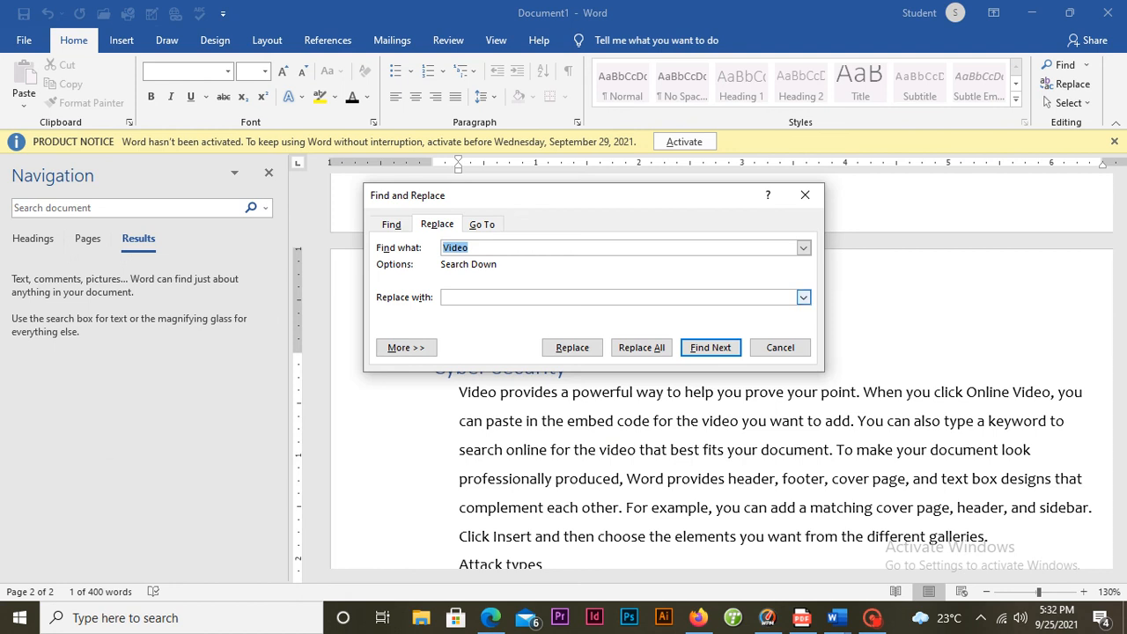
pyautogui.click(528, 298)
pyautogui.write('Grap')
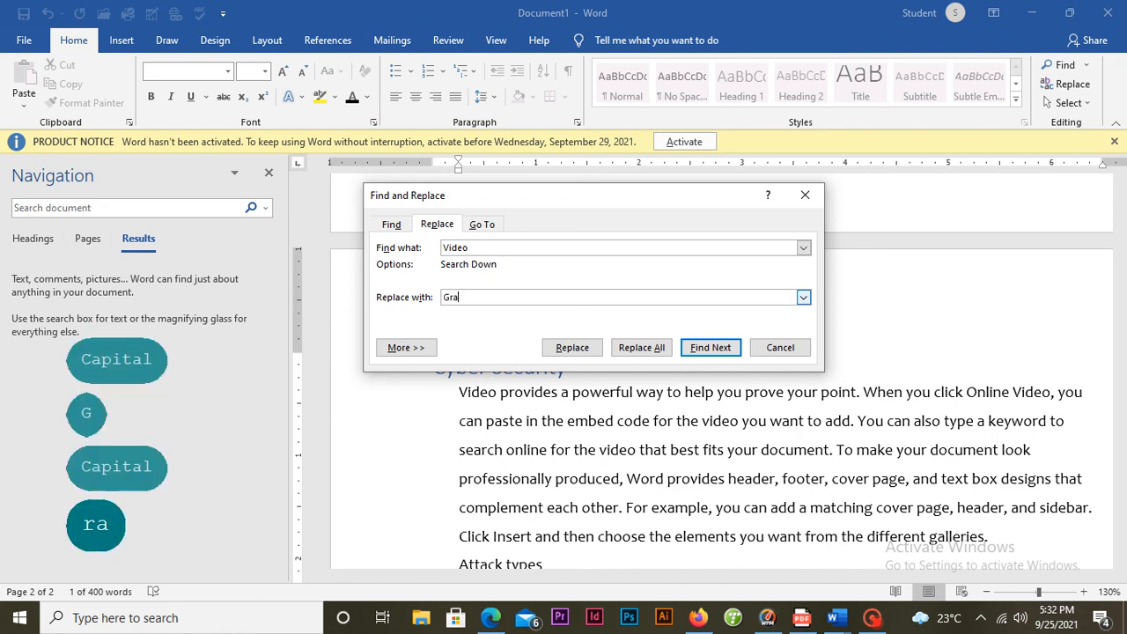
pyautogui.press('BackSpace')
pyautogui.press('BackSpace')
pyautogui.press('BackSpace')
pyautogui.press('BackSpace')
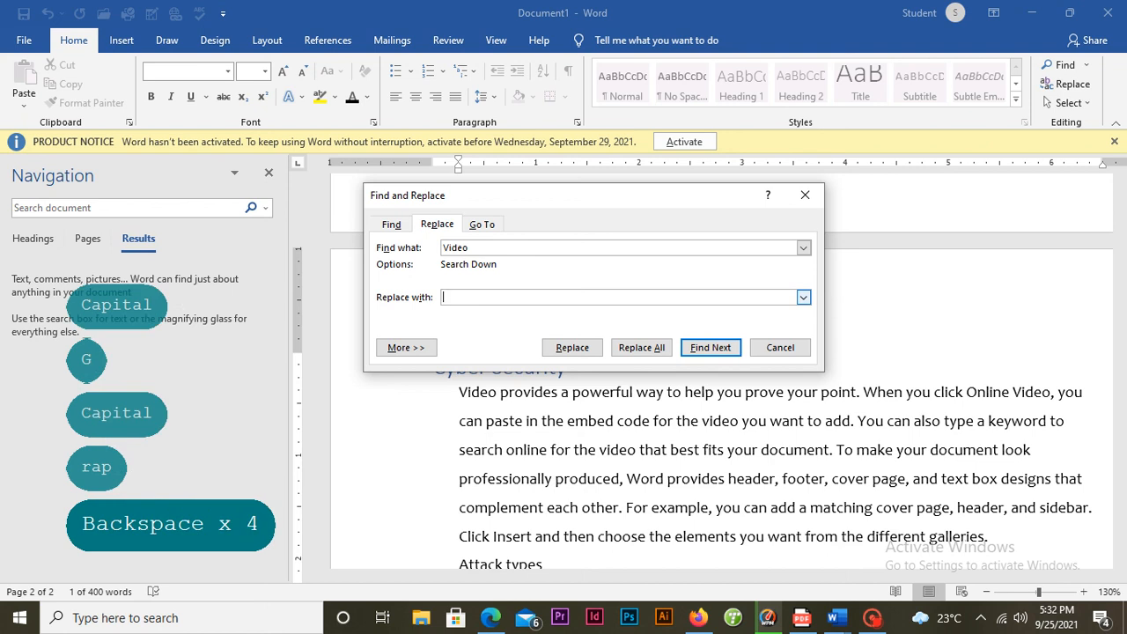
# Enter "Animation" as the replacement for "Video" and replace all matches.
pyautogui.write('An')
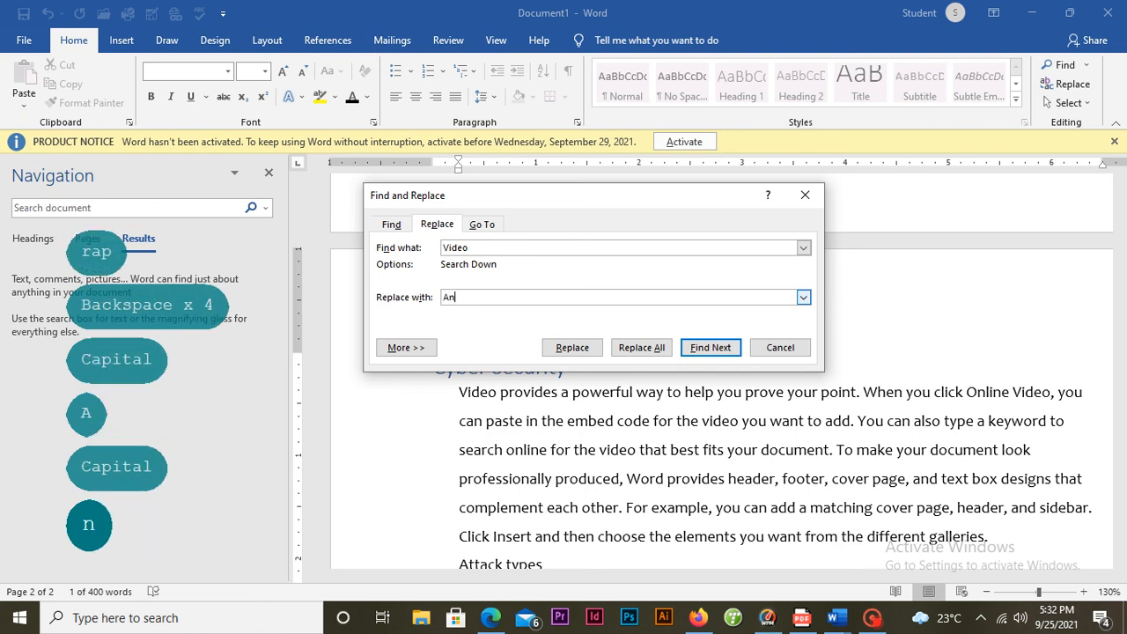
pyautogui.write('imation')
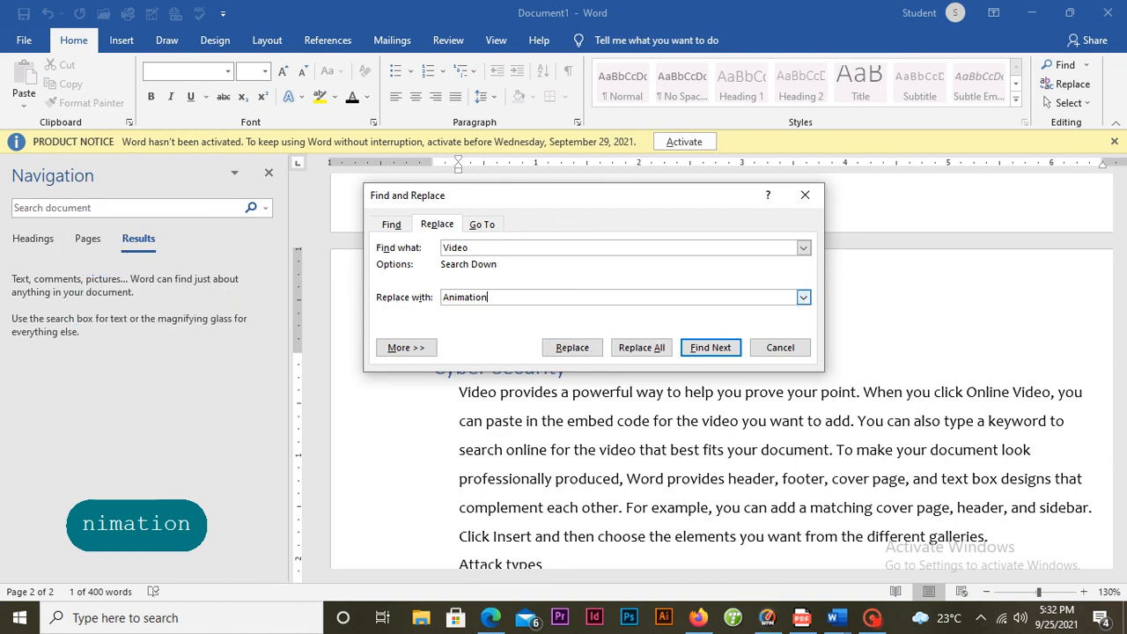
pyautogui.moveTo(473, 248); pyautogui.dragTo(444, 248)
pyautogui.moveTo(487, 297); pyautogui.dragTo(432, 297)
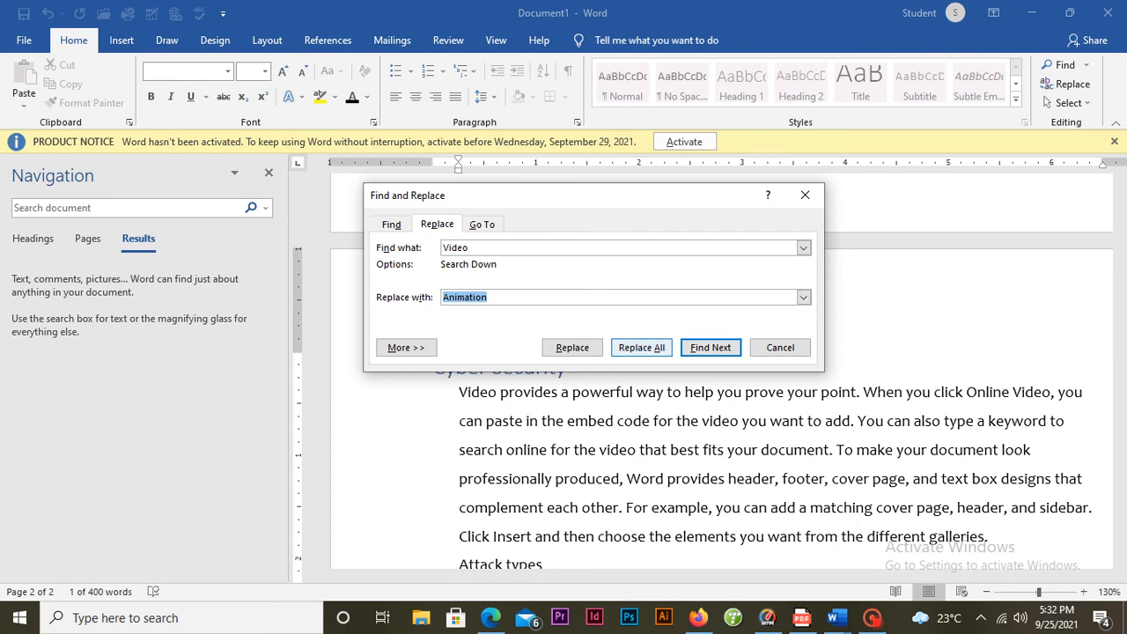
pyautogui.click(642, 347)
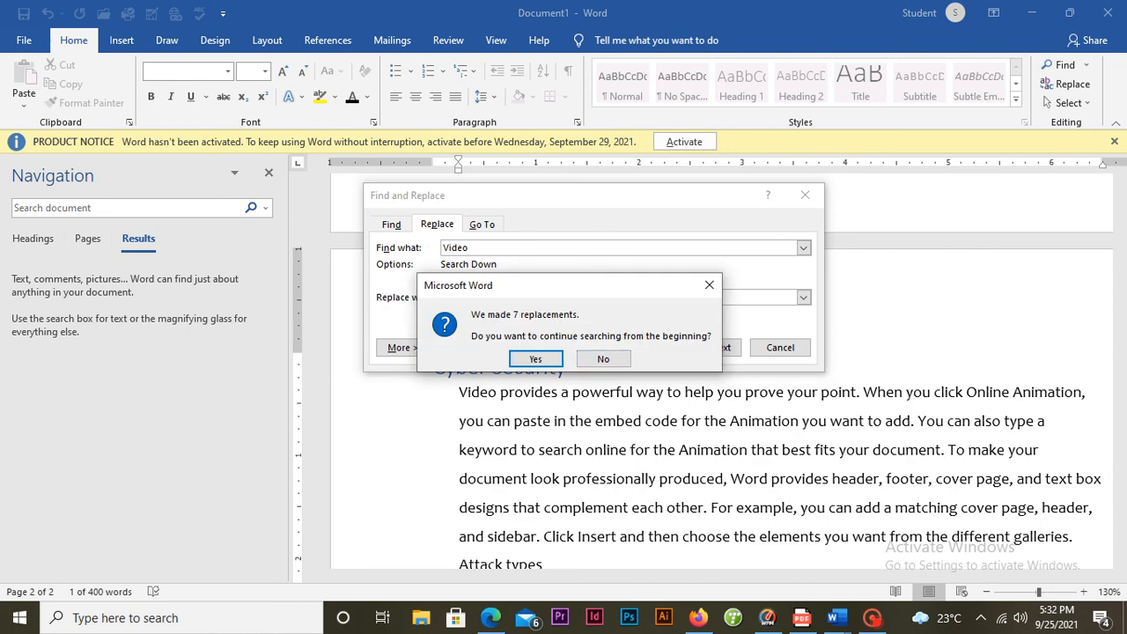
# Decline searching again from the beginning of the document, and close Find and Replace and the Navigation pane.
pyautogui.moveTo(511, 284); pyautogui.dragTo(530, 387)
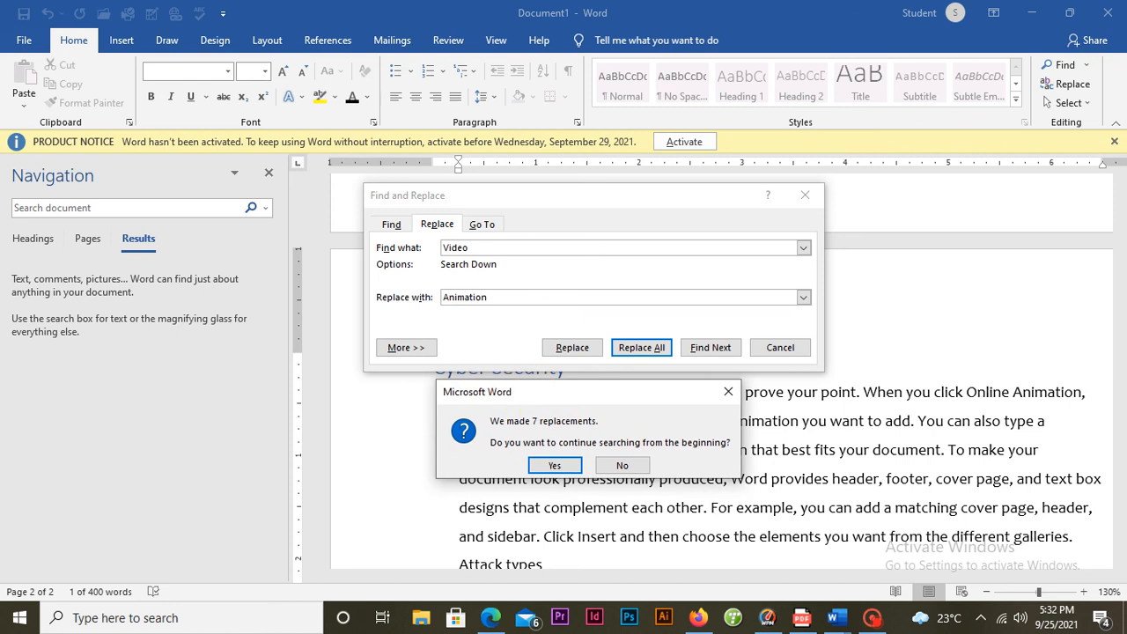
pyautogui.moveTo(604, 387); pyautogui.dragTo(830, 178)
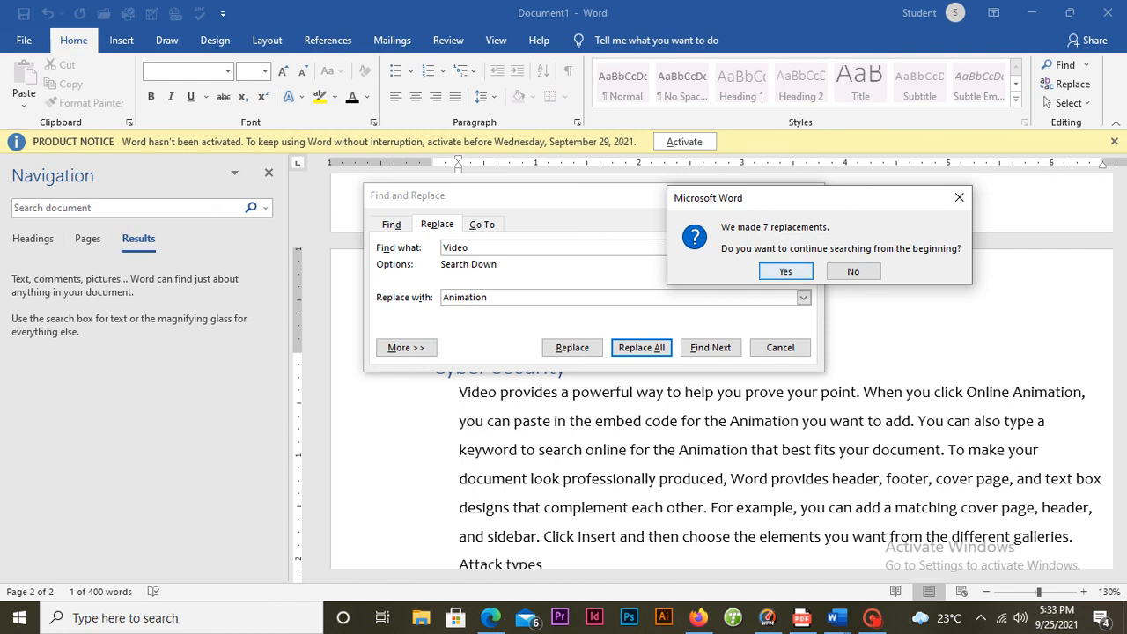
pyautogui.click(856, 273)
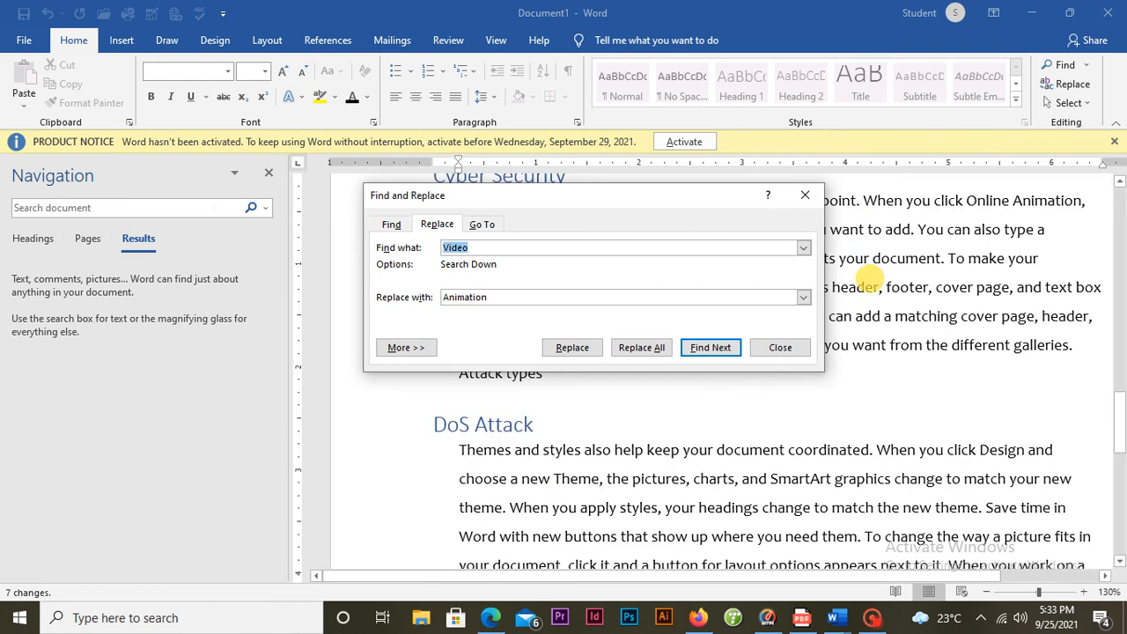
pyautogui.click(780, 347)
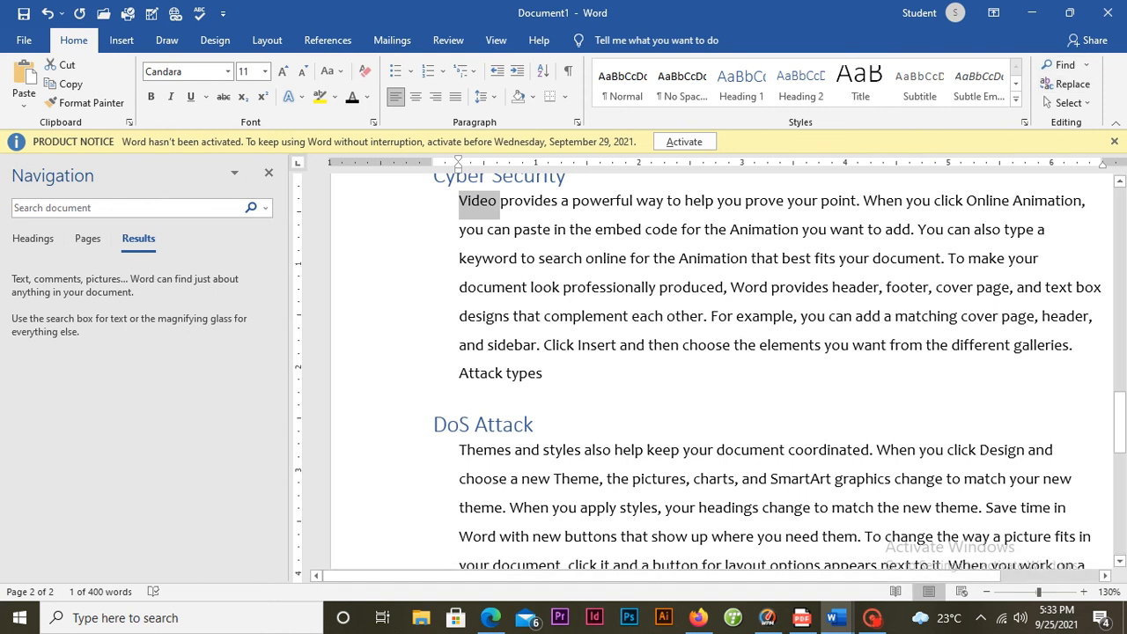
pyautogui.click(269, 172)
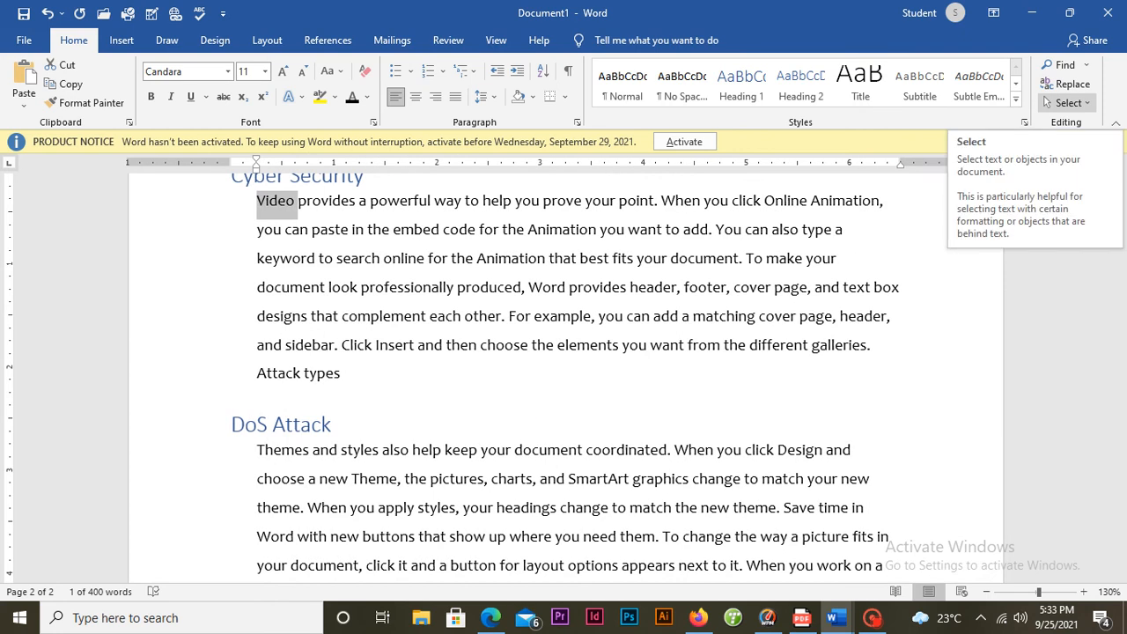
# Select the entire document, and clear the selection by placing the cursor after "Attack types".
pyautogui.click(1048, 103)
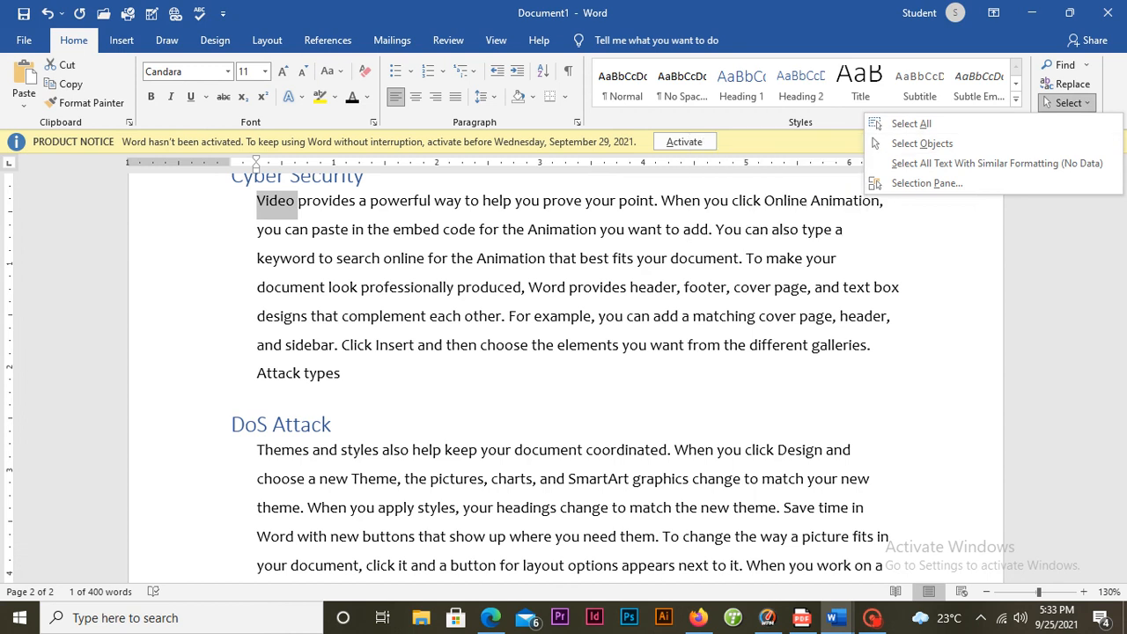
pyautogui.click(912, 123)
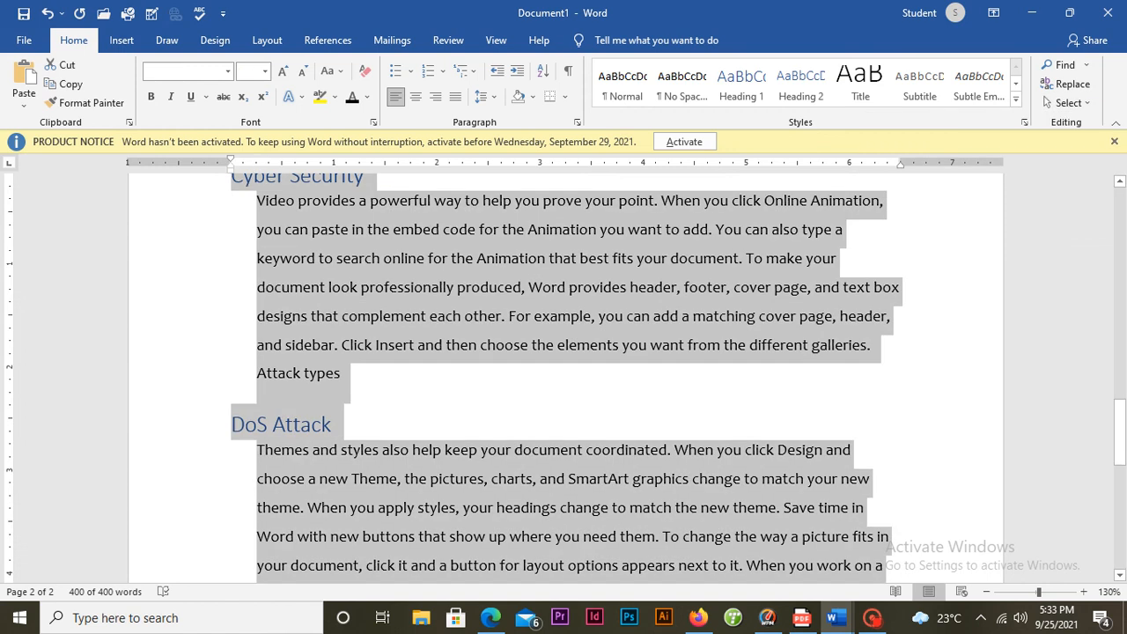
pyautogui.moveTo(1120, 434); pyautogui.dragTo(1110, 488)
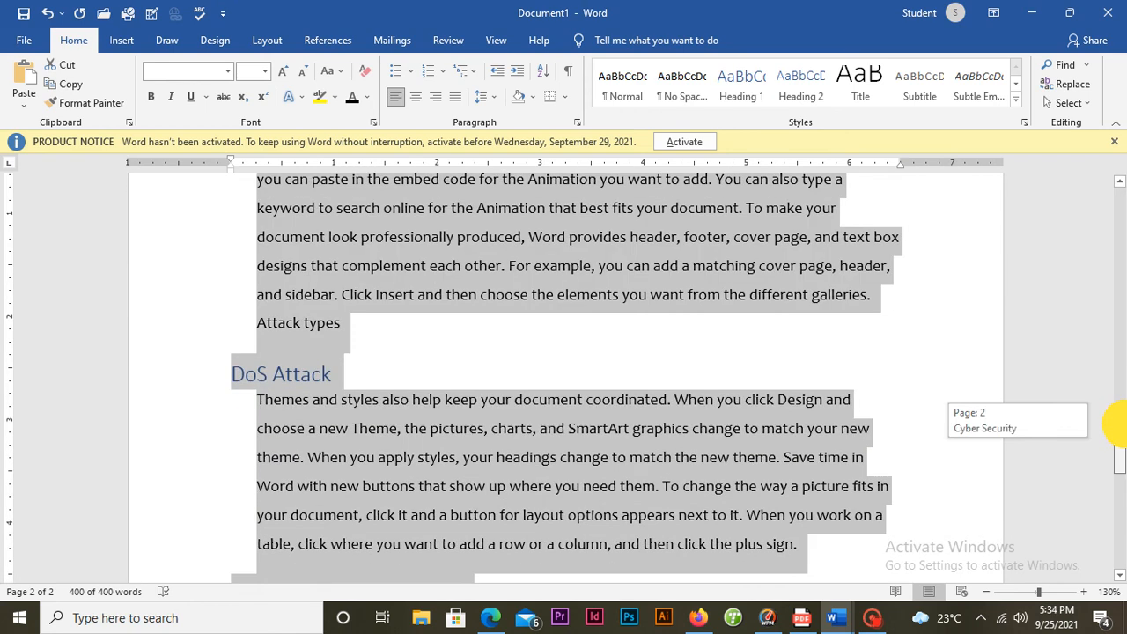
pyautogui.click(341, 324)
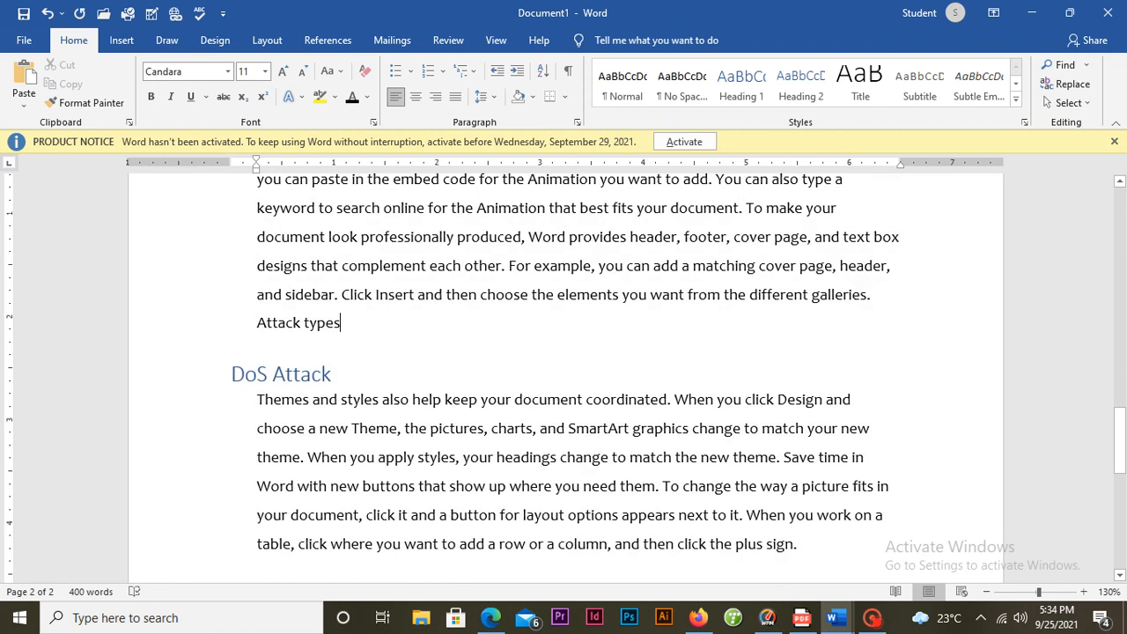
# Add an empty line below "Attack types" and draw a five-pointed star there, about 0.98" high and 0.93" wide.
pyautogui.press('Return')
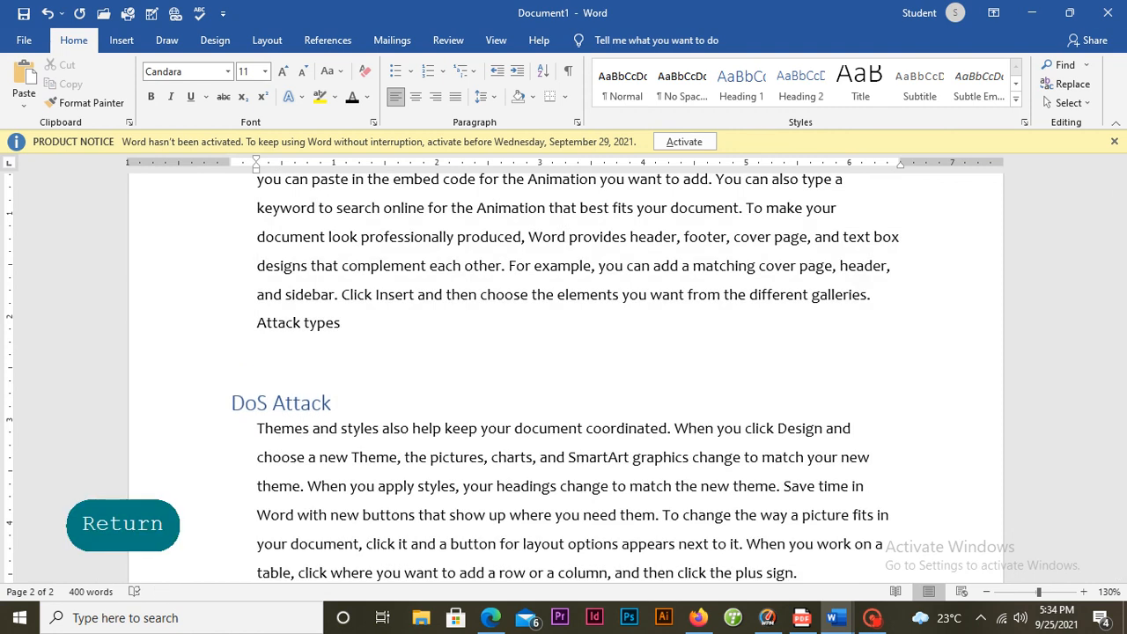
pyautogui.click(122, 41)
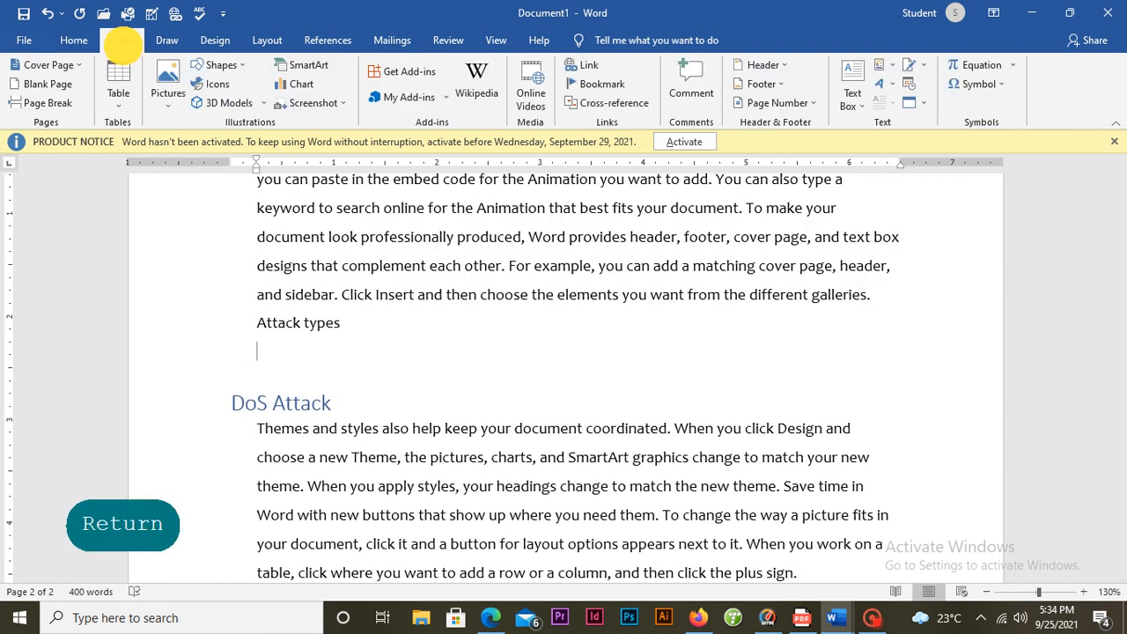
pyautogui.click(218, 66)
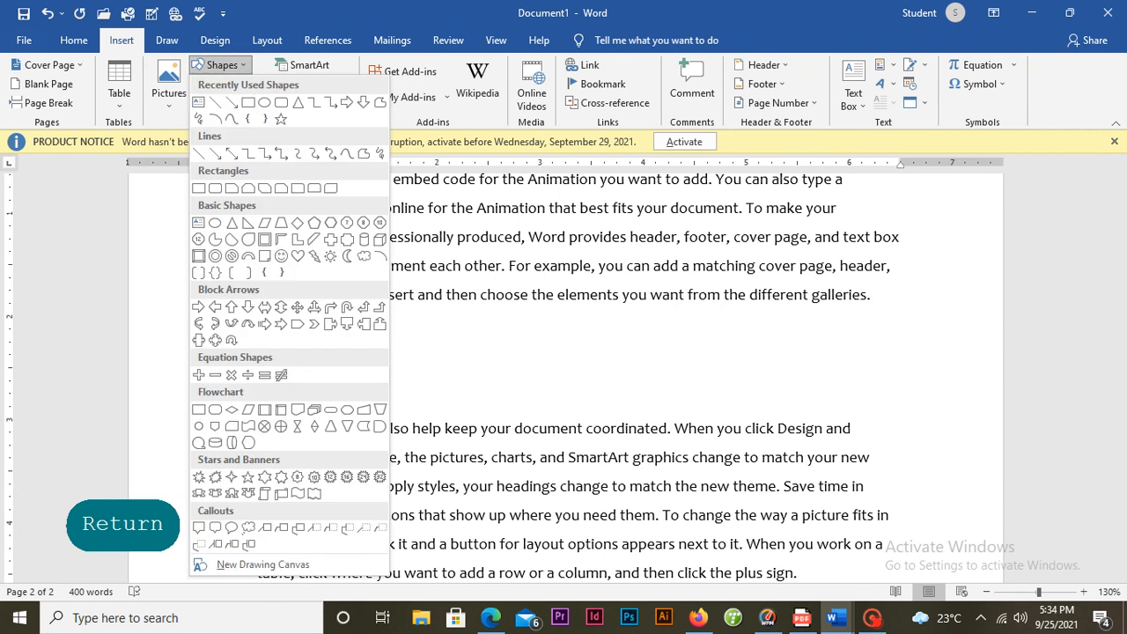
pyautogui.click(281, 118)
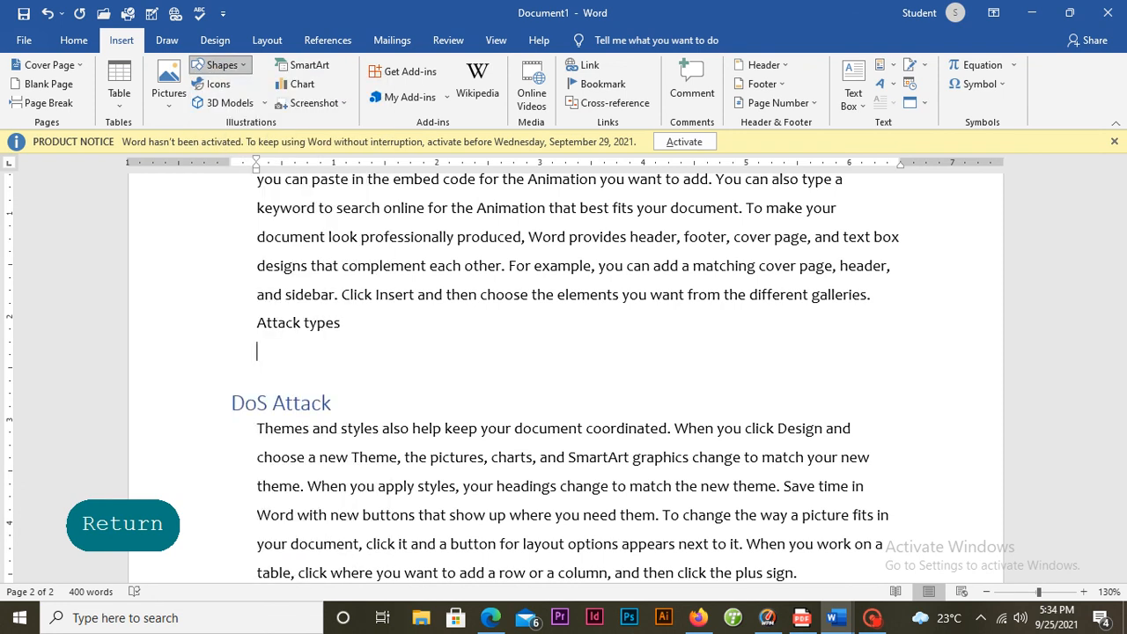
pyautogui.moveTo(366, 314); pyautogui.dragTo(465, 417)
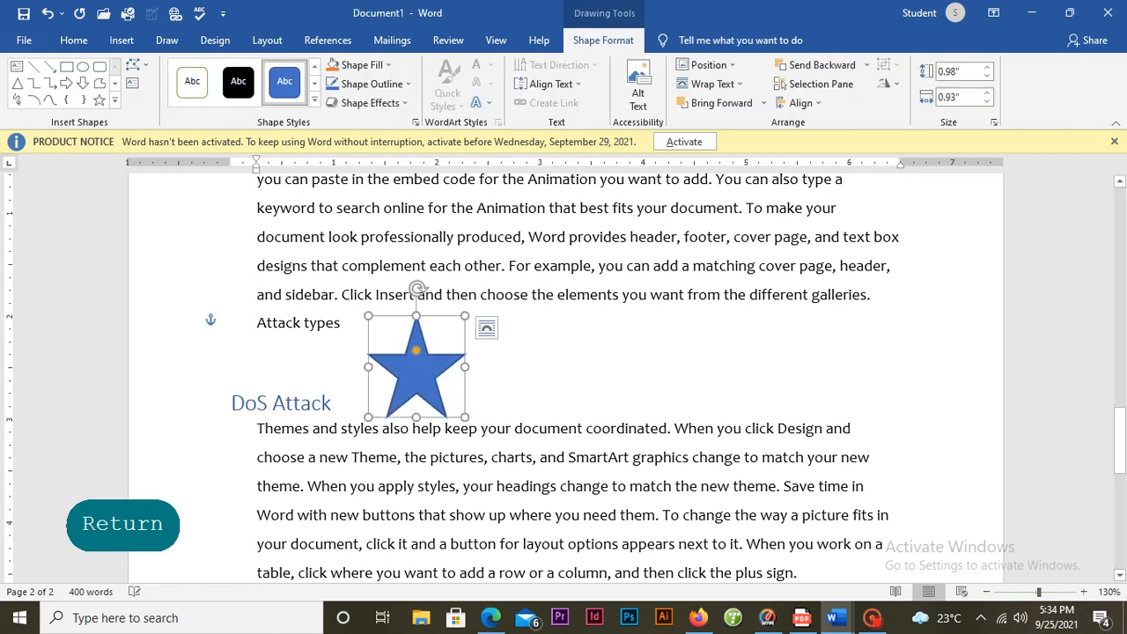
# Draw a smiley face about 1.16" by 1.21" beside the star, and a "Not Allowed" symbol about 1.06" by 1.39" beyond it.
pyautogui.click(115, 100)
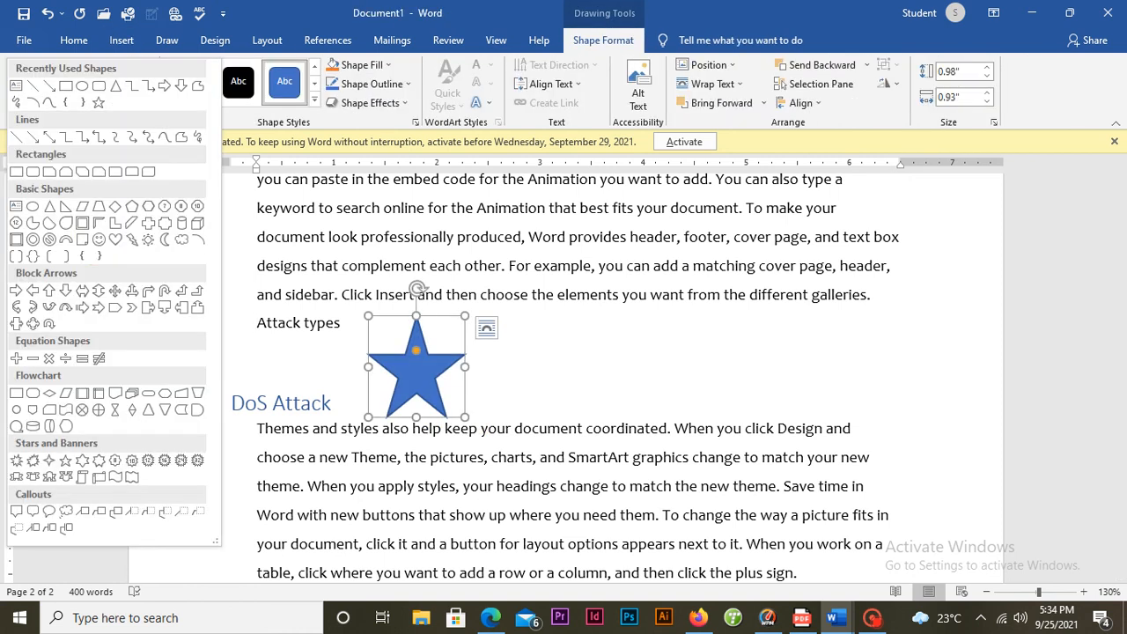
pyautogui.click(97, 240)
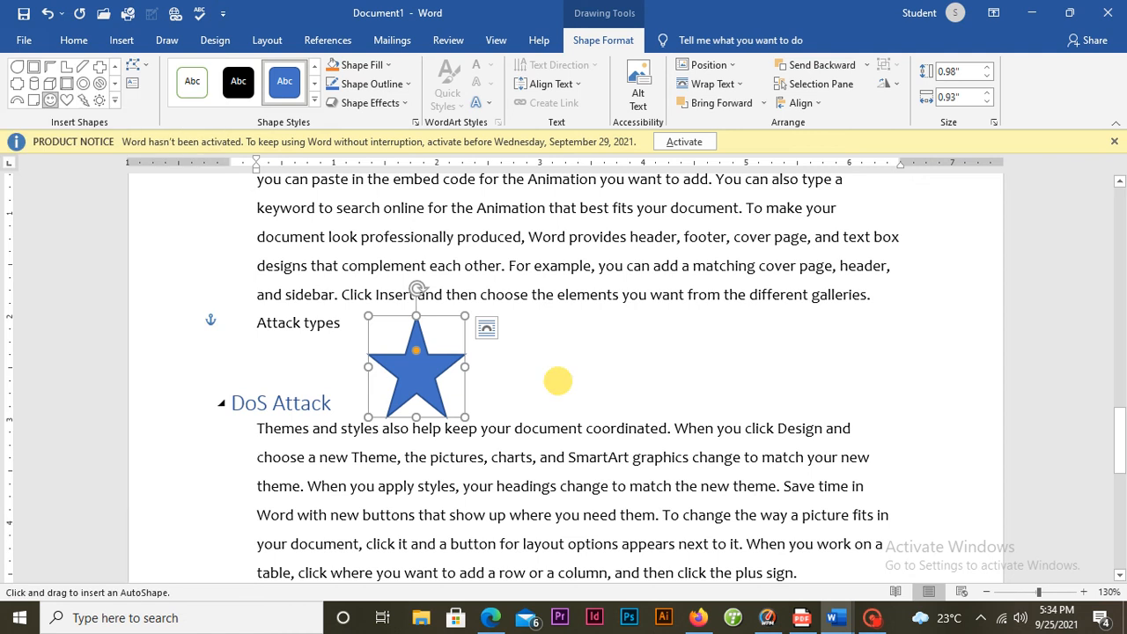
pyautogui.moveTo(557, 304); pyautogui.dragTo(683, 424)
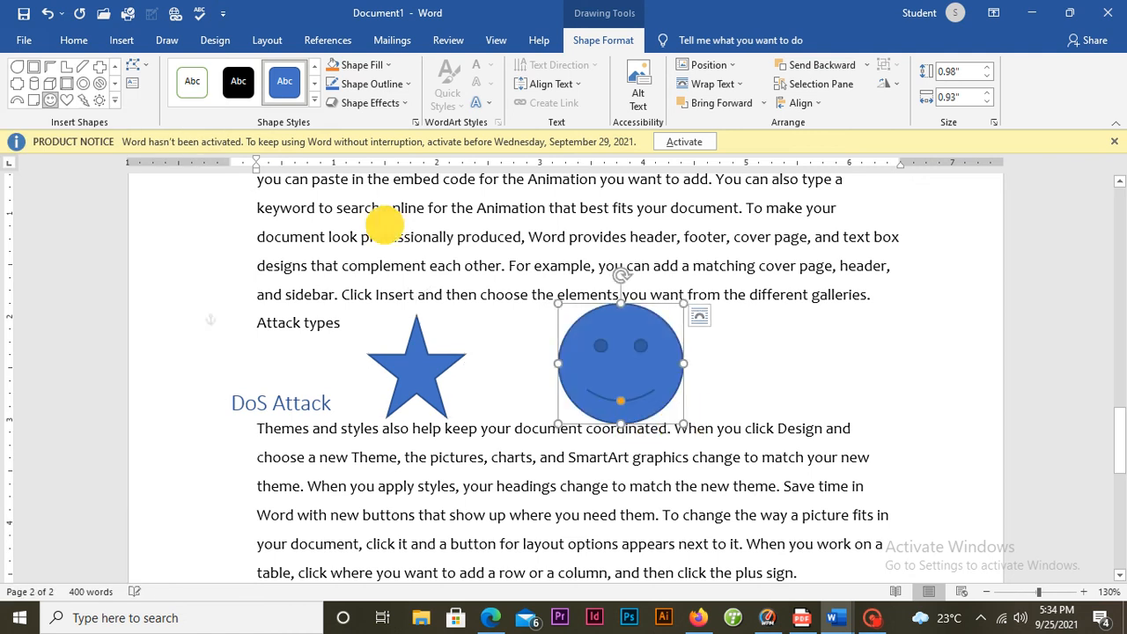
pyautogui.click(99, 83)
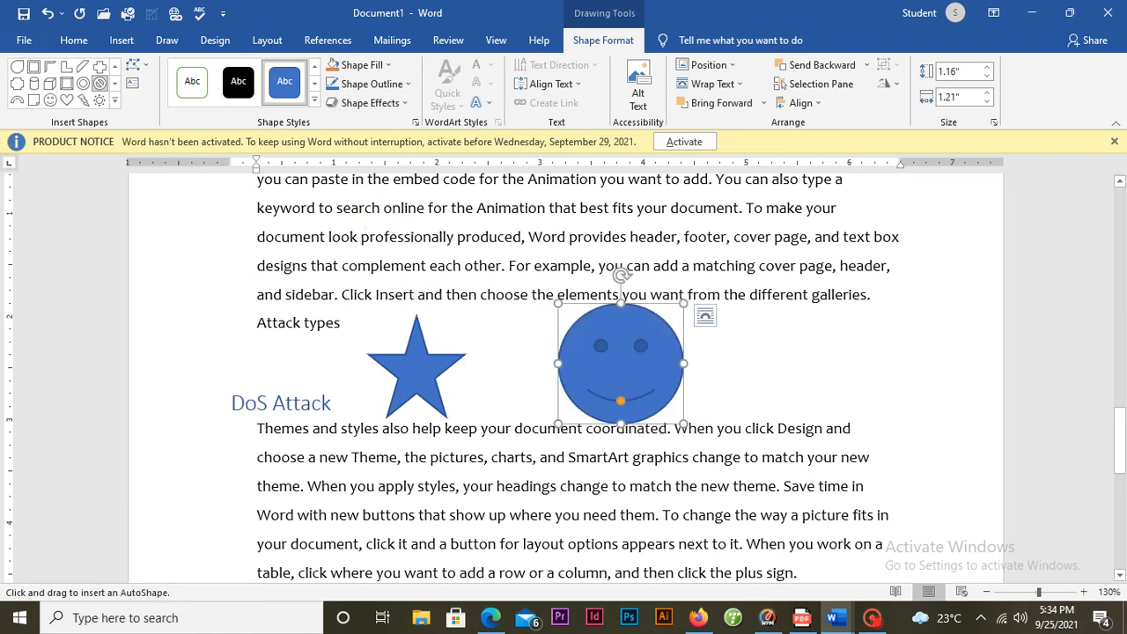
pyautogui.moveTo(775, 307); pyautogui.dragTo(922, 418)
# Fill the "Not Allowed" symbol with standard dark red and the smiley face with yellow.
pyautogui.click(359, 64)
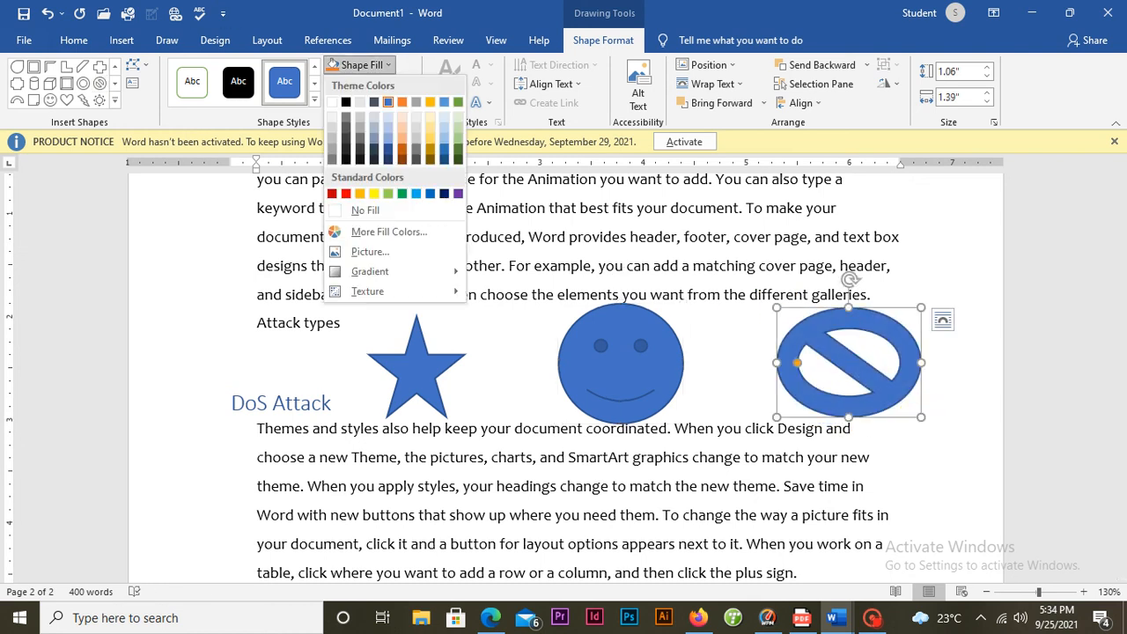
pyautogui.press('Escape')
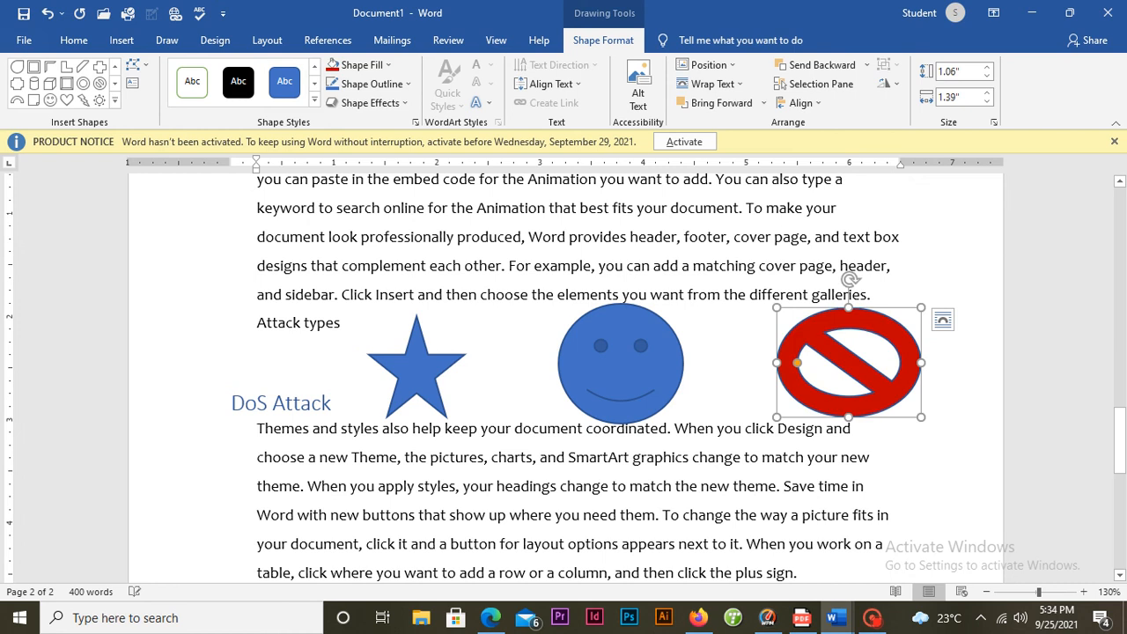
pyautogui.click(605, 370)
pyautogui.click(379, 65)
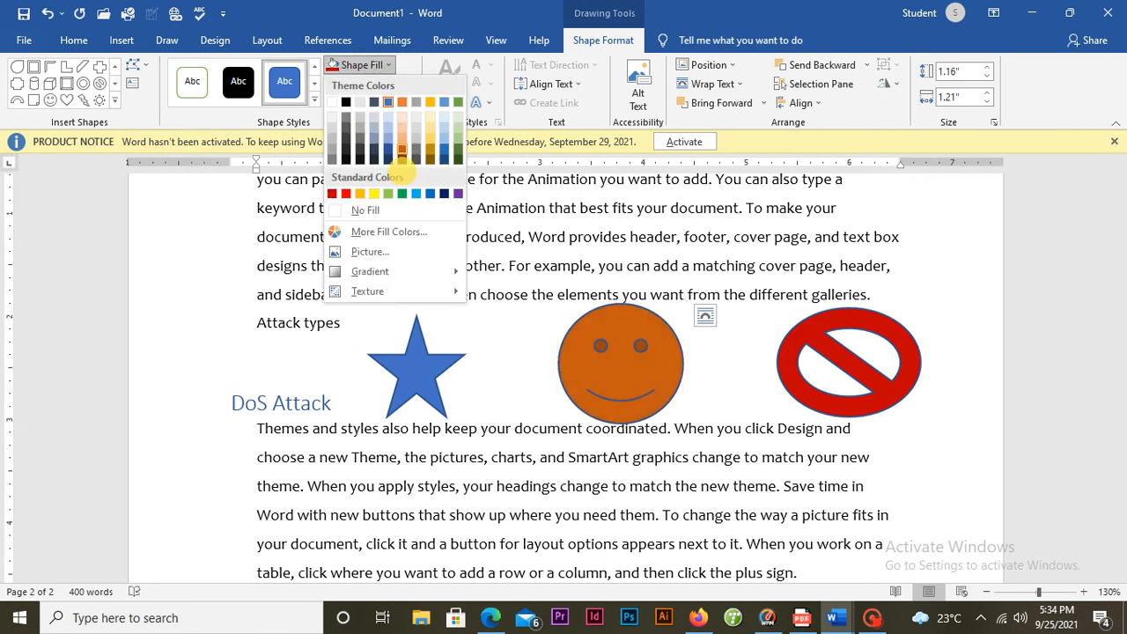
pyautogui.click(373, 191)
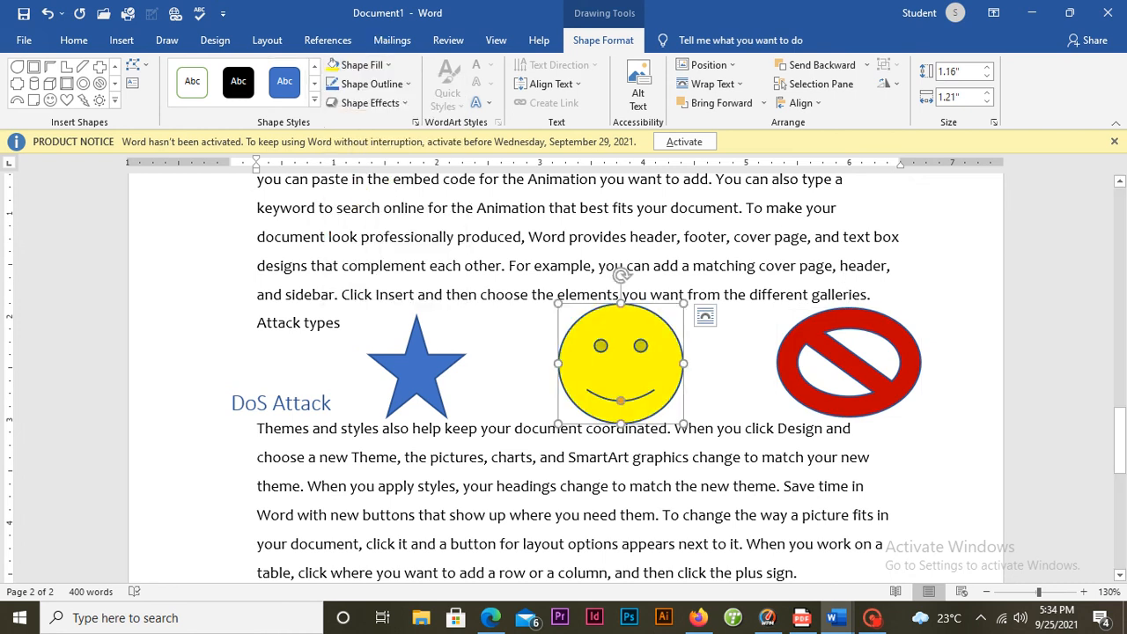
# Move the star and the "Not Allowed" symbol closer to the smiley face between them.
pyautogui.moveTo(416, 370); pyautogui.dragTo(474, 363)
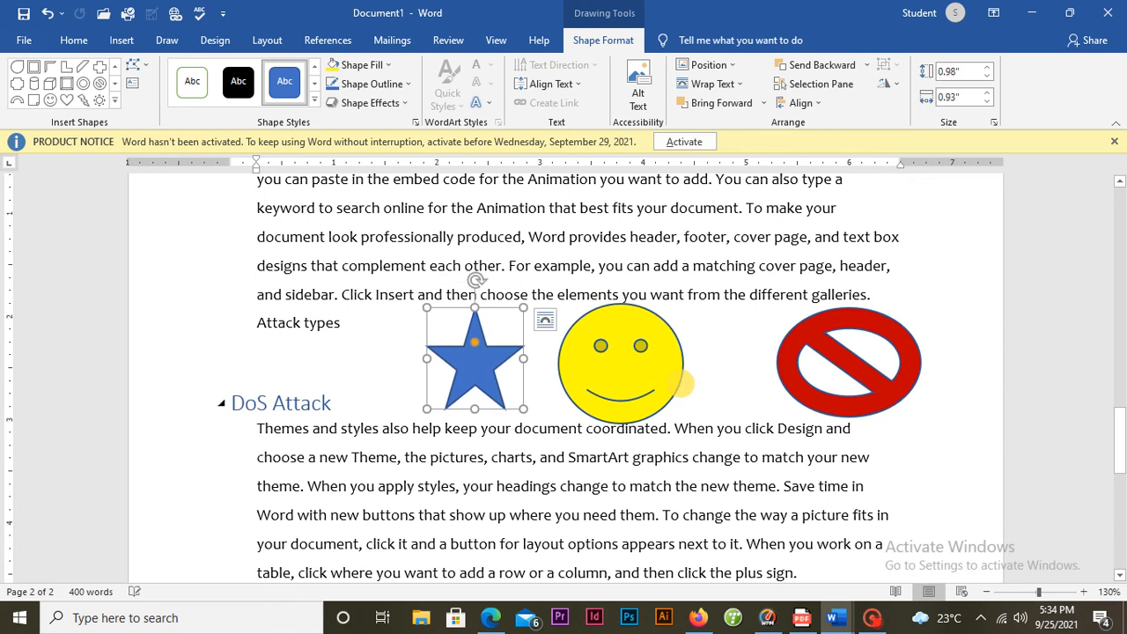
pyautogui.moveTo(786, 365); pyautogui.dragTo(754, 361)
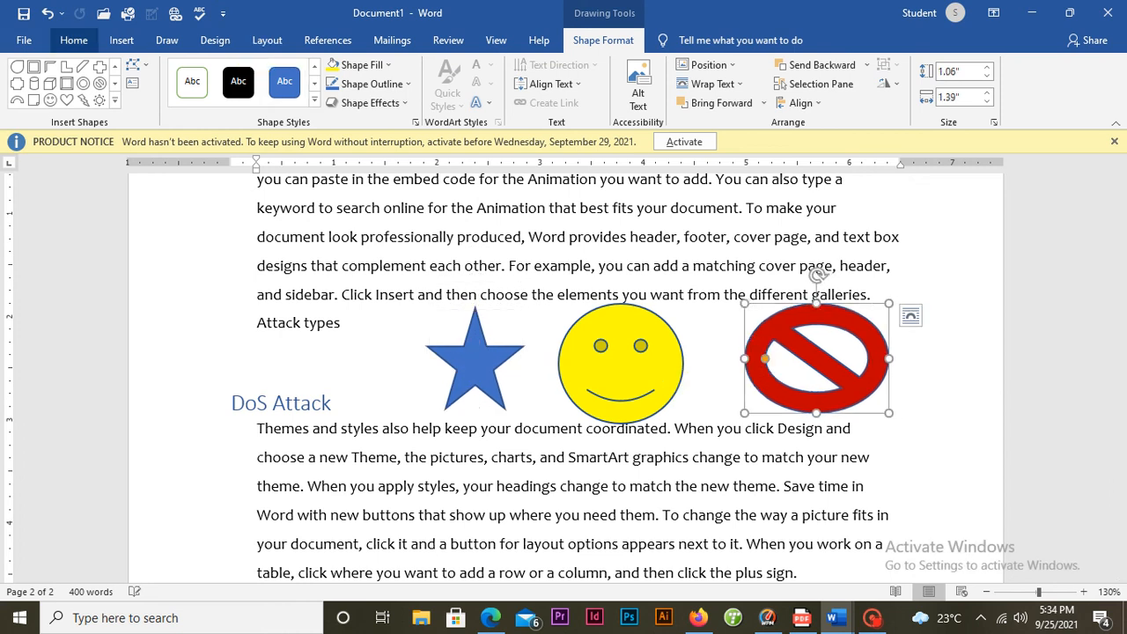
# Turn on the Select Objects mode for picking shapes, and turn it off again.
pyautogui.click(67, 40)
pyautogui.click(1050, 102)
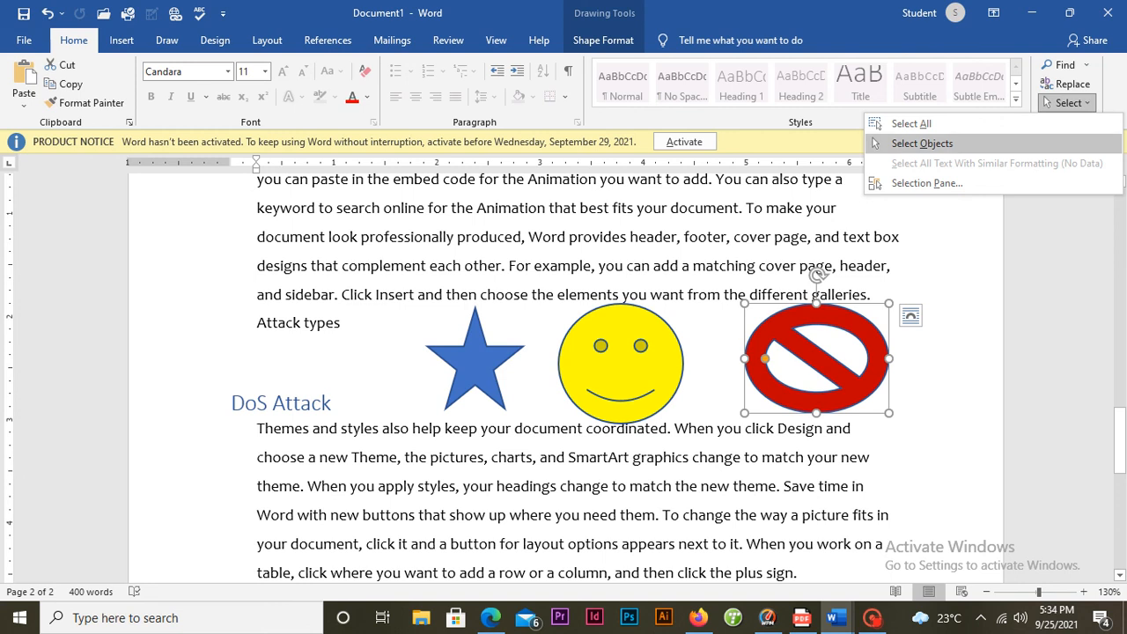
pyautogui.click(922, 143)
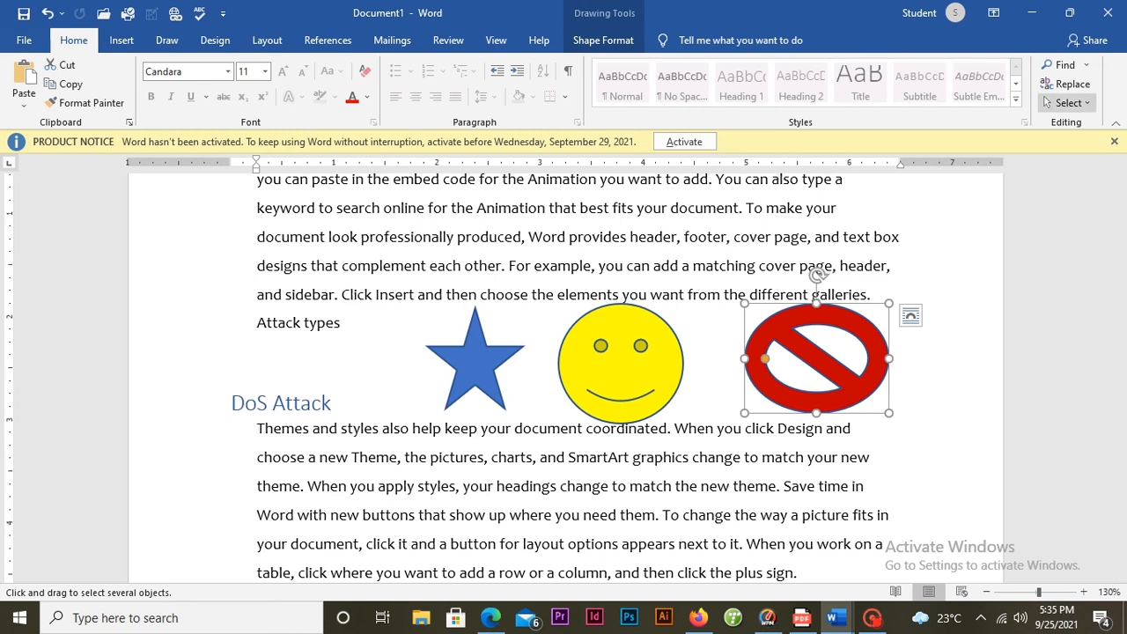
pyautogui.click(1068, 102)
pyautogui.click(922, 143)
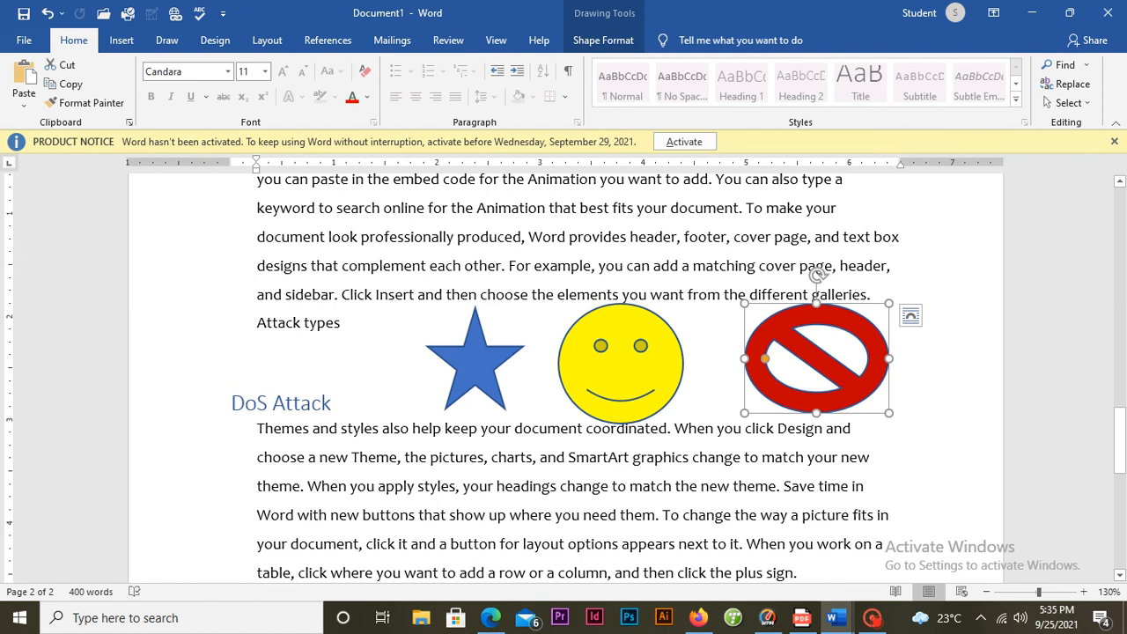
# Select the smiley face and turn on the Select Objects mode.
pyautogui.click(621, 363)
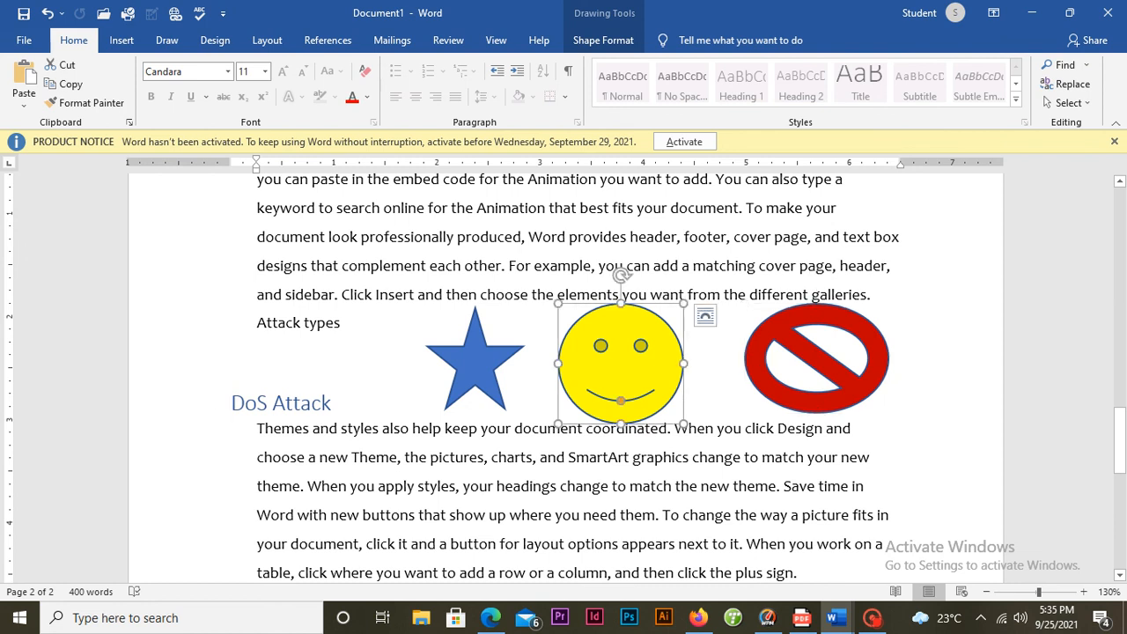
pyautogui.click(1067, 102)
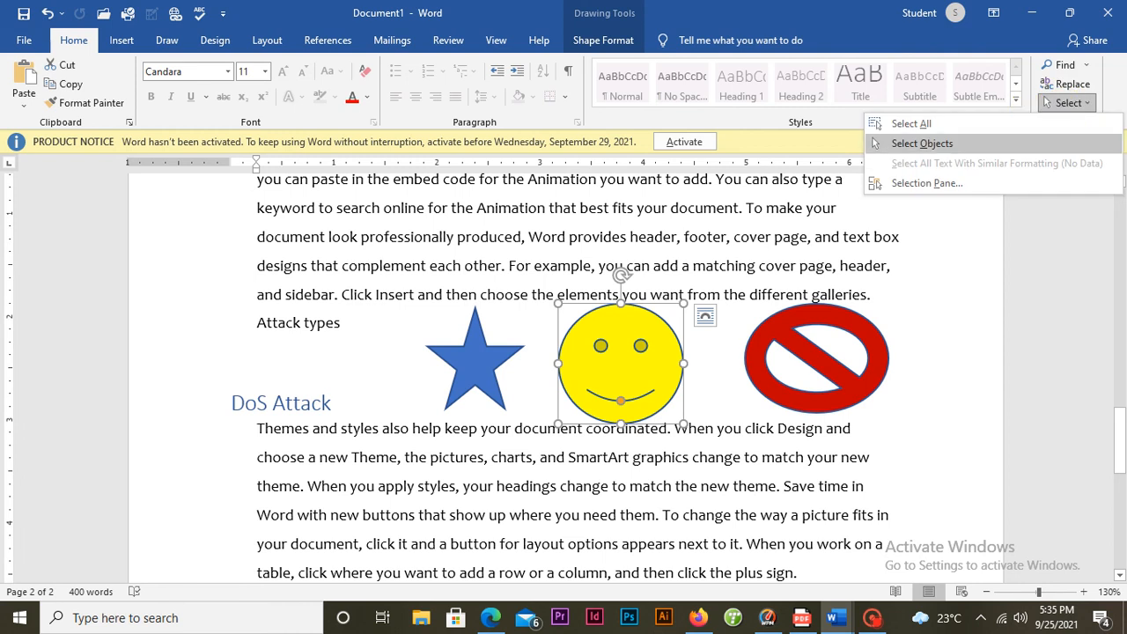
pyautogui.click(922, 144)
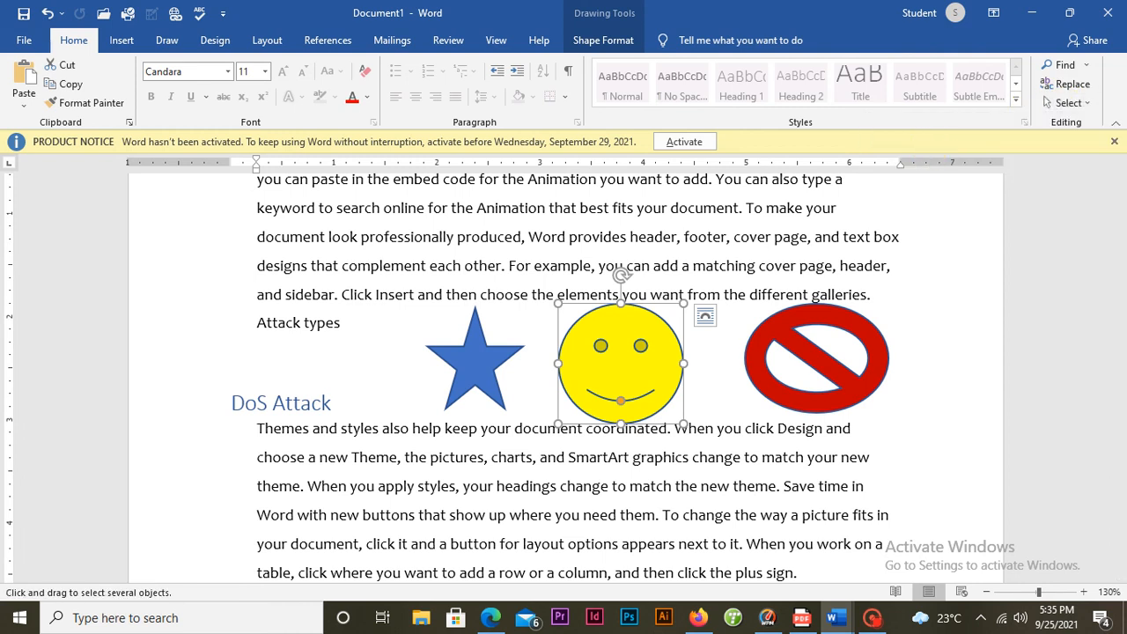
# Display the Selection pane, add the star to the selection, and select the star and the "Not Allowed" symbol individually, ending with the star.
pyautogui.click(1068, 103)
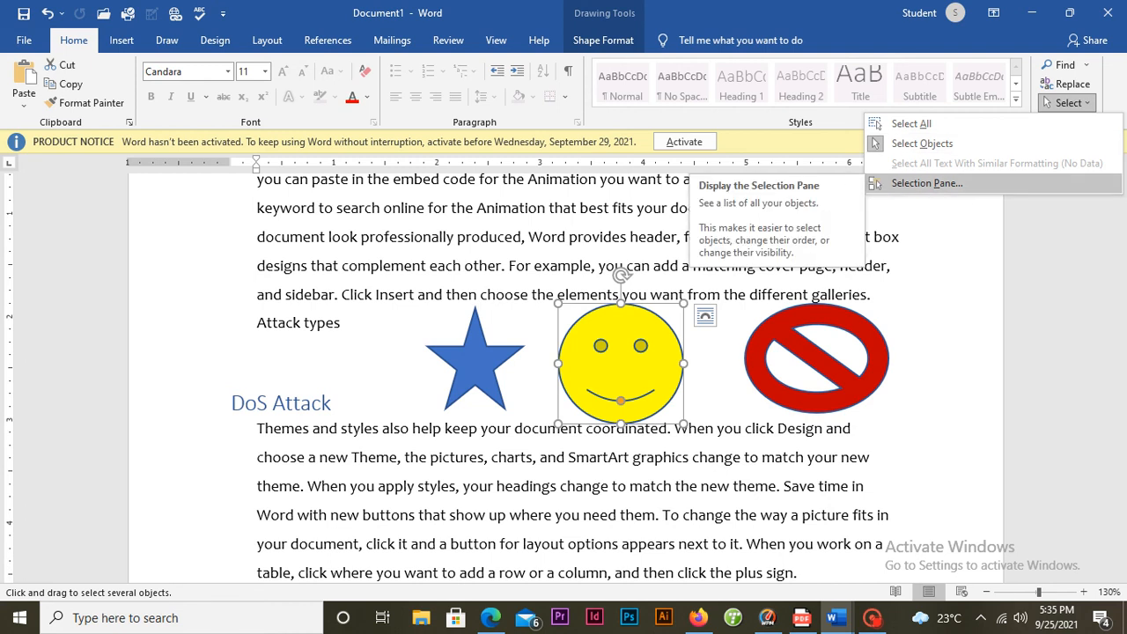
pyautogui.click(930, 183)
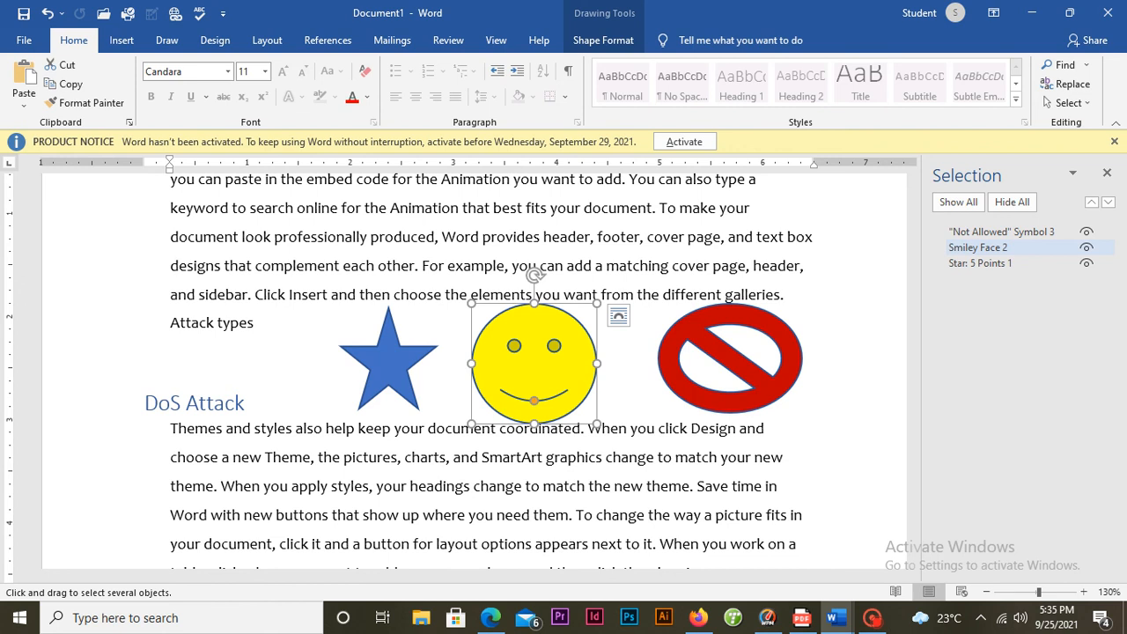
pyautogui.keyDown('ctrl'); pyautogui.click(980, 262); pyautogui.keyUp('ctrl')
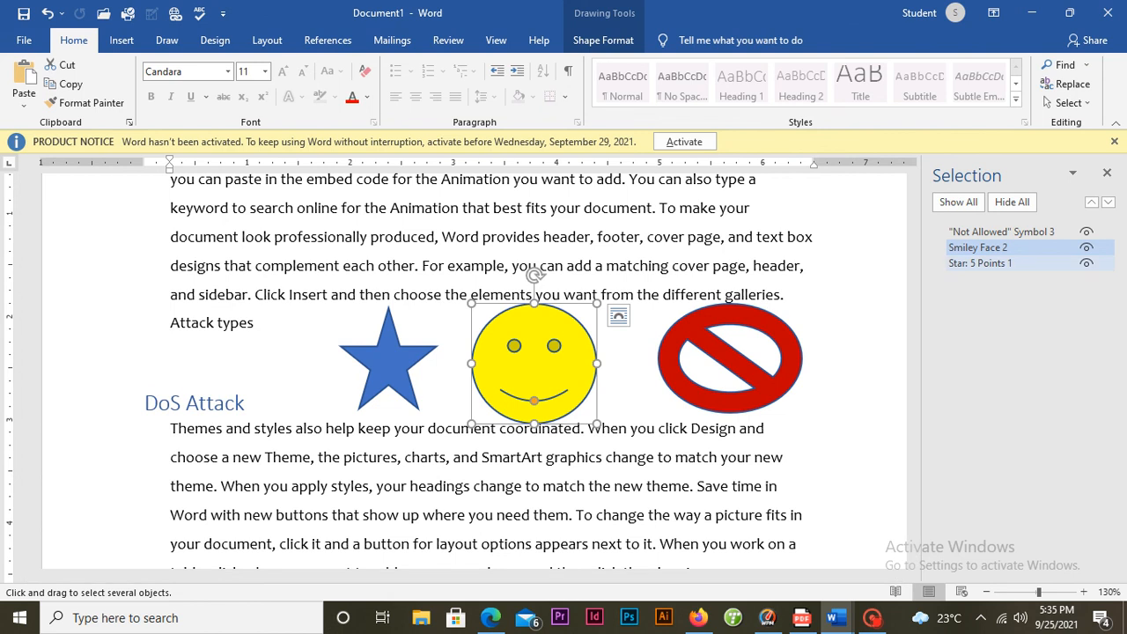
pyautogui.click(985, 262)
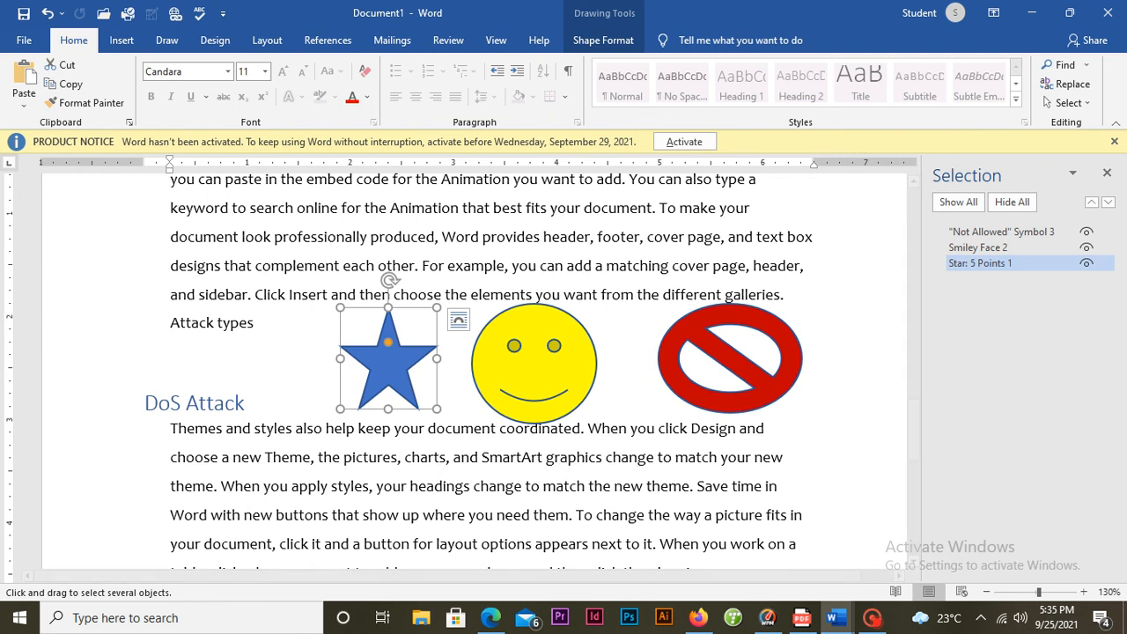
pyautogui.click(986, 232)
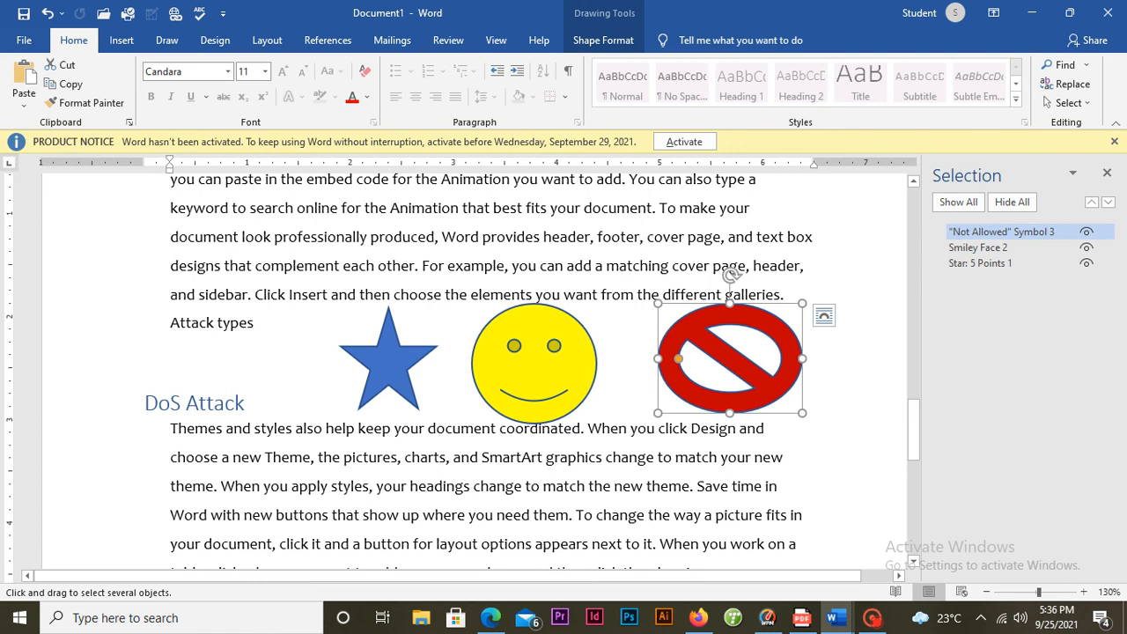
pyautogui.click(374, 357)
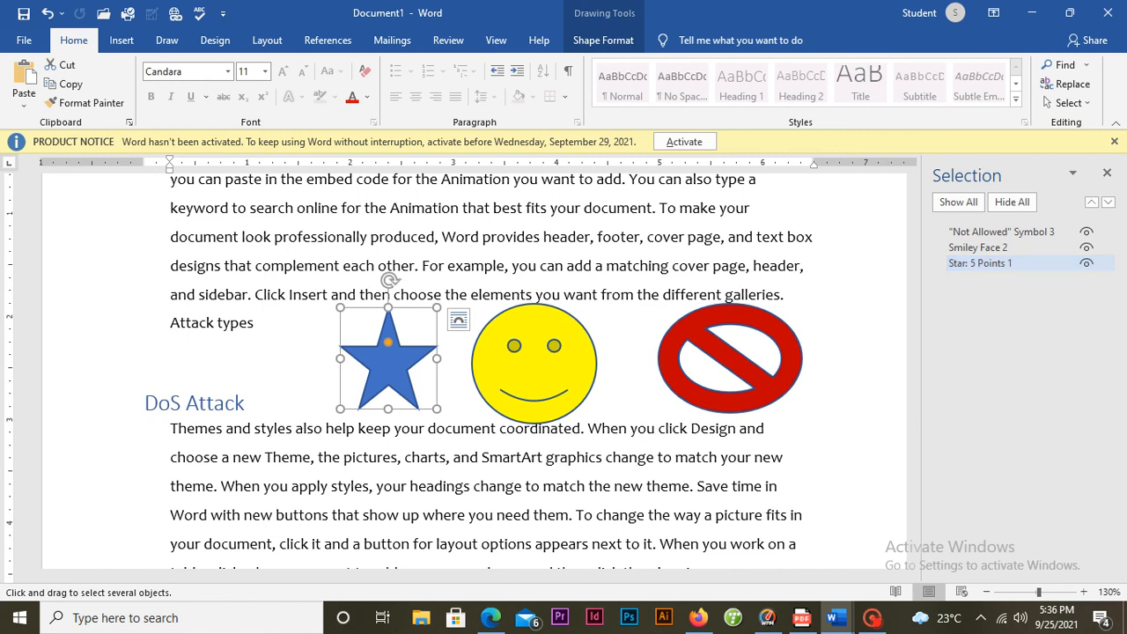
# Hide the star, hide all the remaining shapes, and show every shape again.
pyautogui.click(1087, 263)
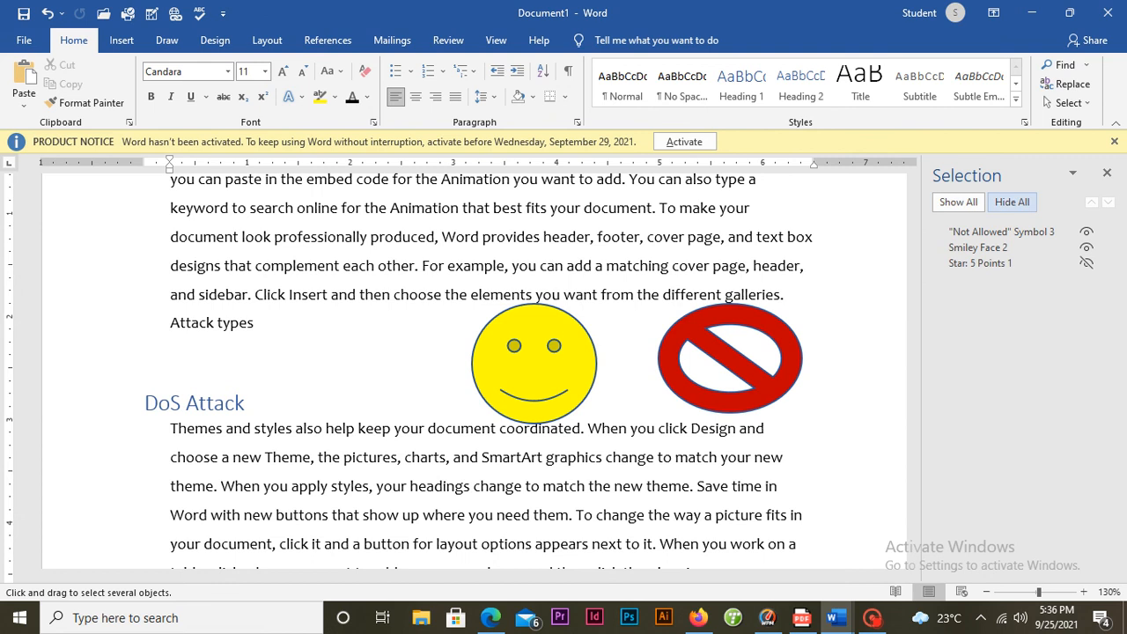
pyautogui.click(1012, 202)
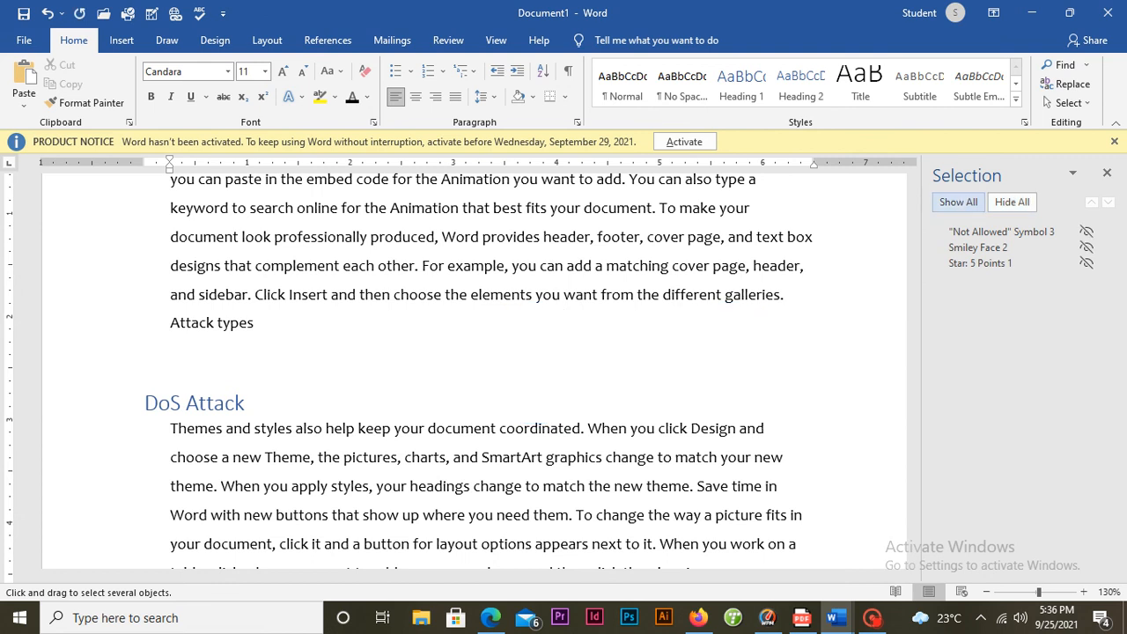
pyautogui.click(959, 202)
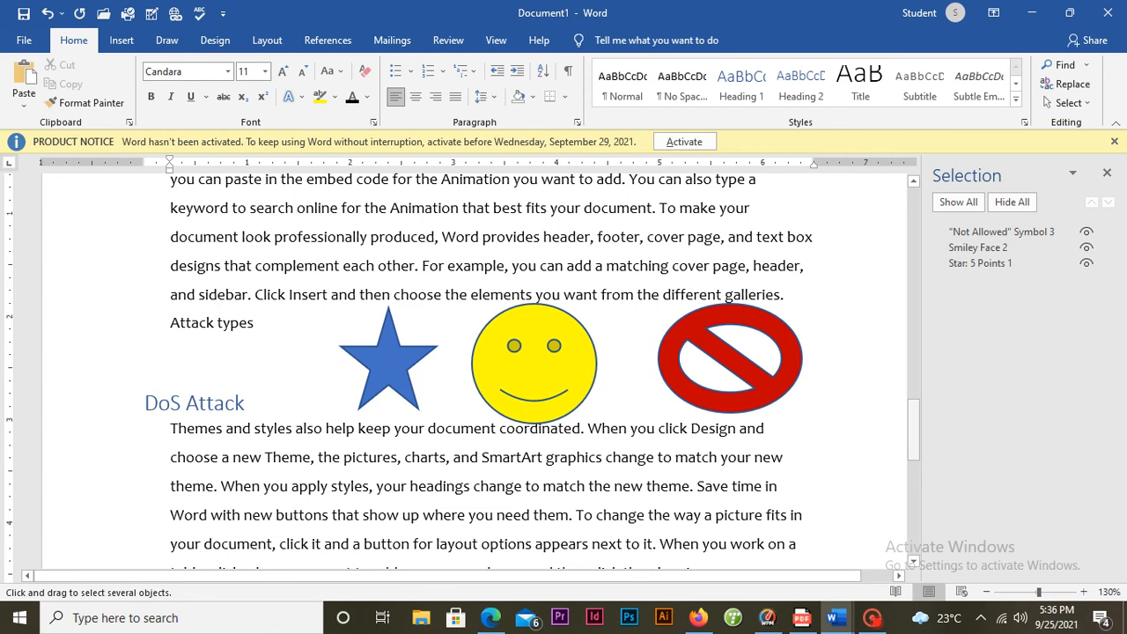
pyautogui.moveTo(913, 431)
pyautogui.mouseDown()
pyautogui.moveTo(912, 451)
pyautogui.moveTo(912, 412)
pyautogui.mouseUp()
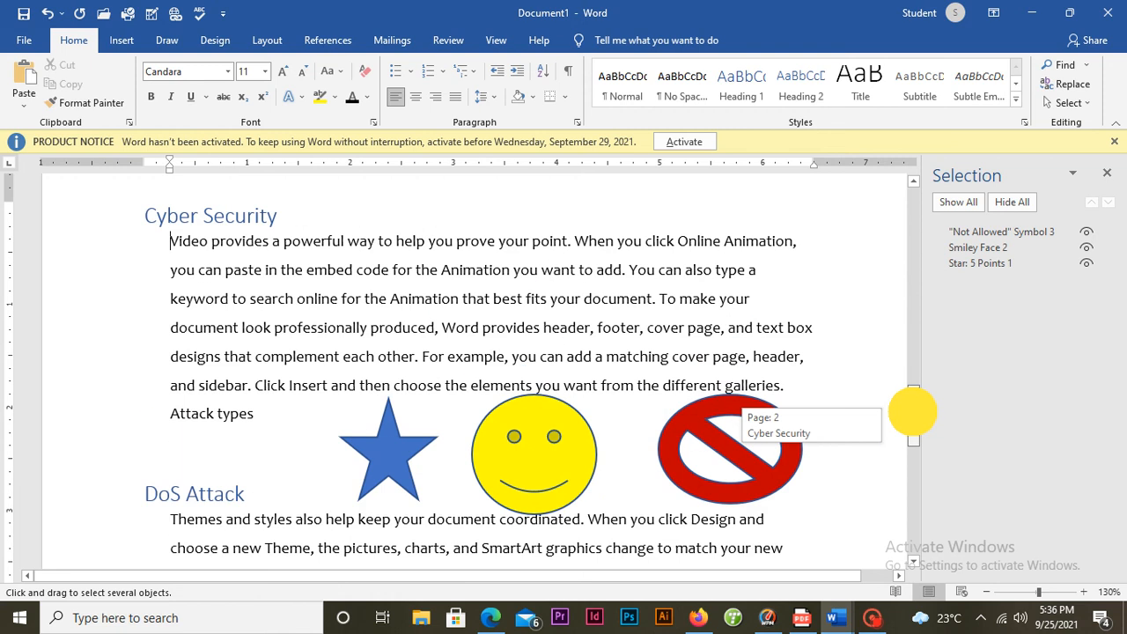
pyautogui.moveTo(913, 411)
pyautogui.mouseDown()
pyautogui.moveTo(913, 395)
pyautogui.moveTo(914, 411)
pyautogui.mouseUp()
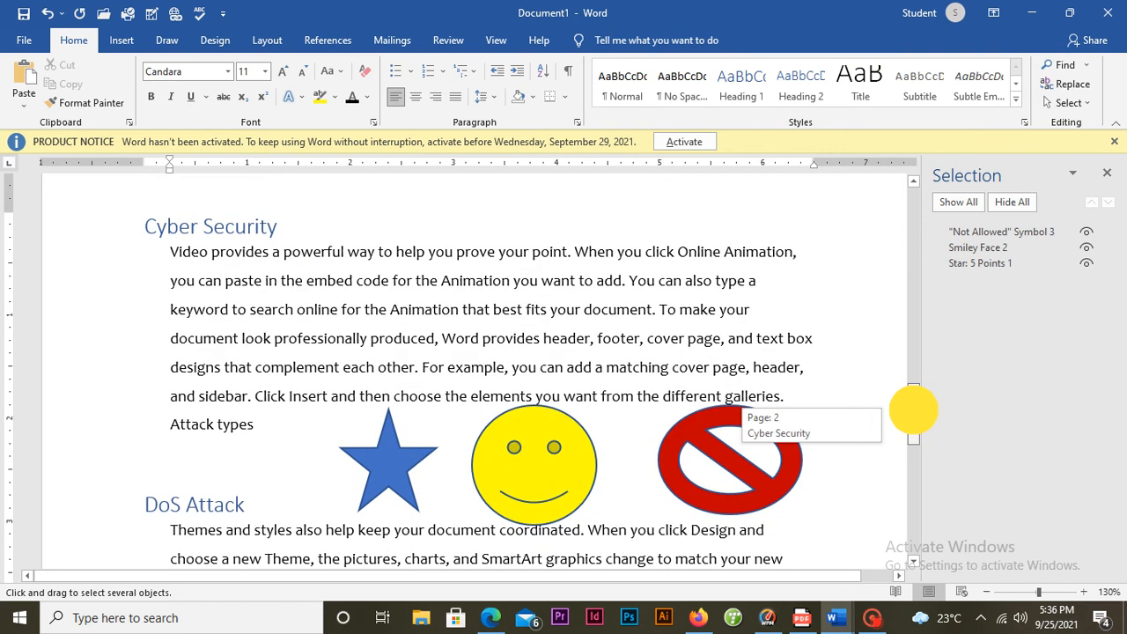
pyautogui.moveTo(914, 411)
pyautogui.mouseDown()
pyautogui.moveTo(911, 460)
pyautogui.moveTo(911, 403)
pyautogui.mouseUp()
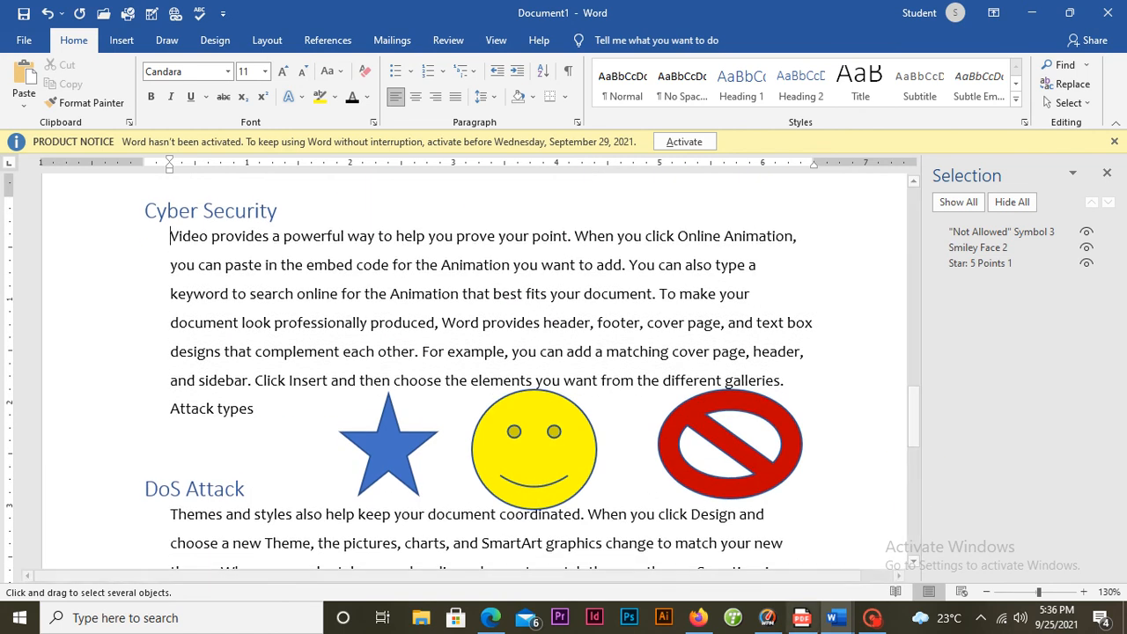
pyautogui.click(872, 617)
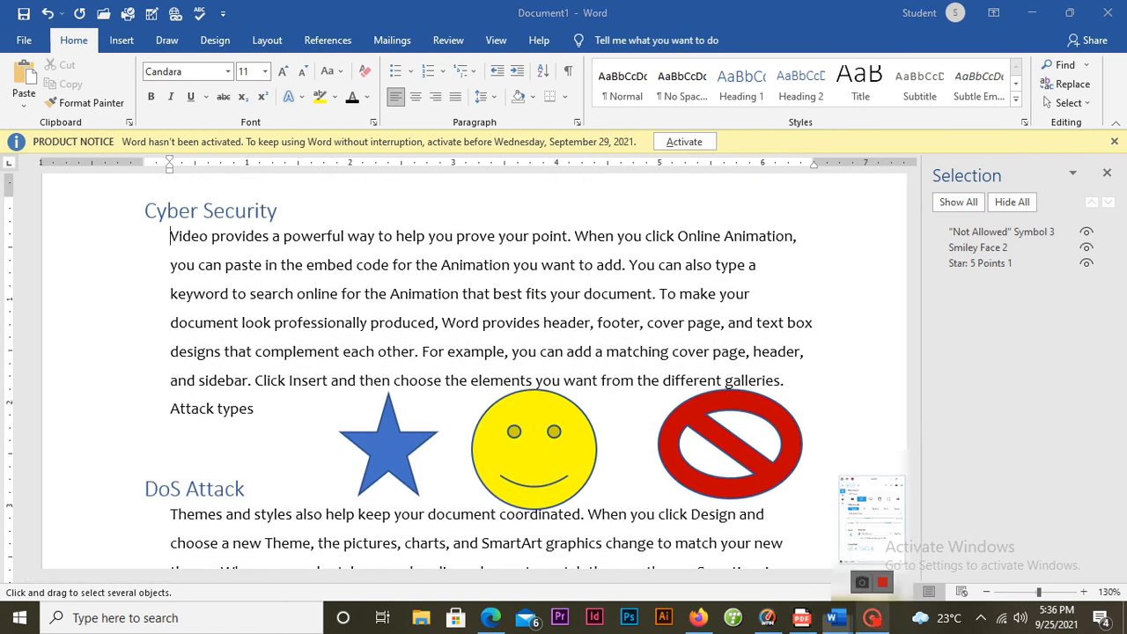